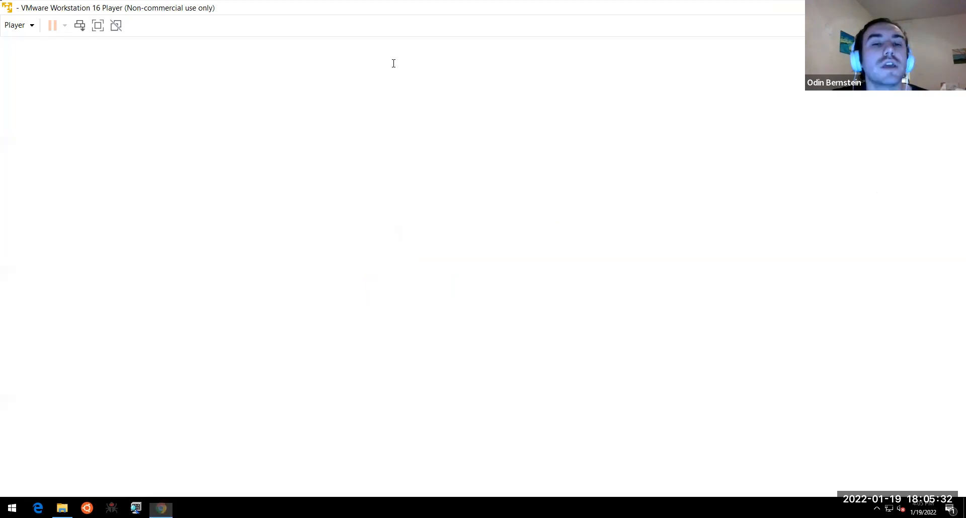
- Try loading drive.malwr.club in the browser's address bar
click(391, 60)
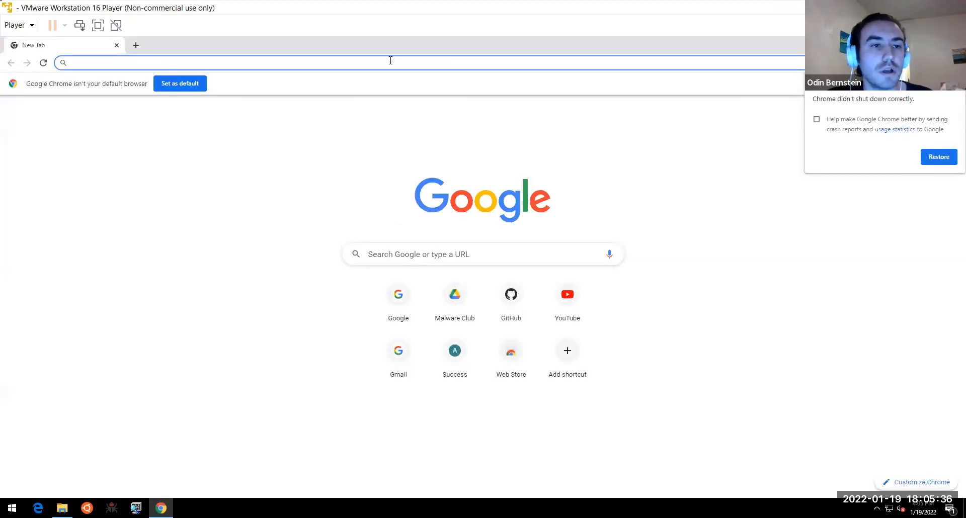
text(DRIVE.malwr.club)
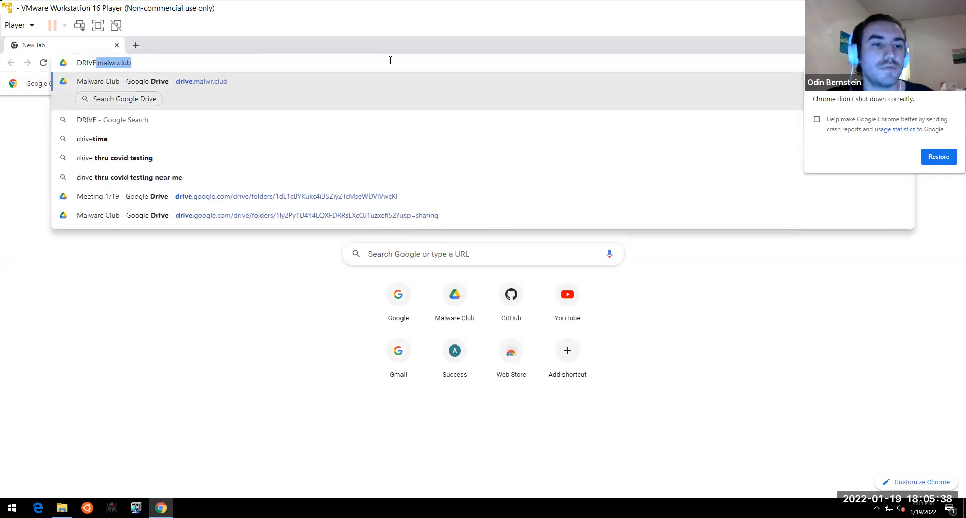
key(Return)
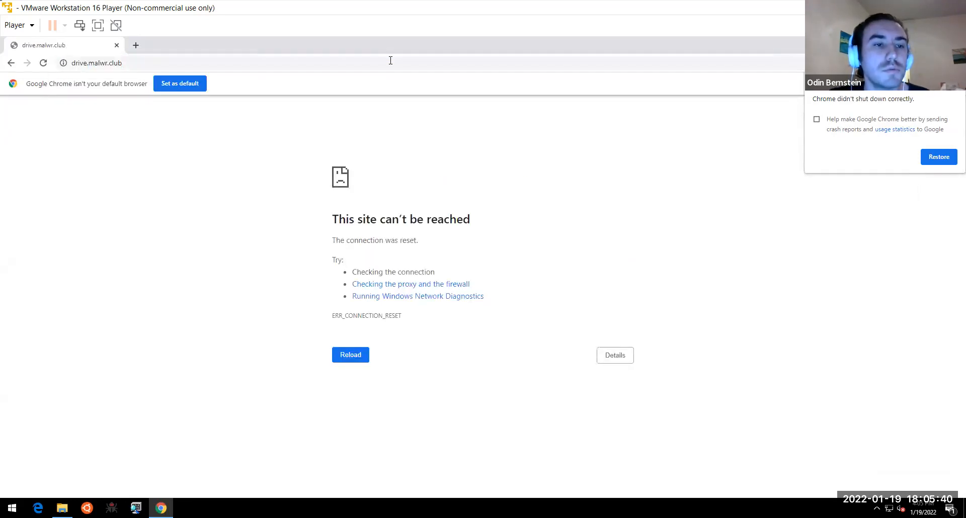
click(352, 358)
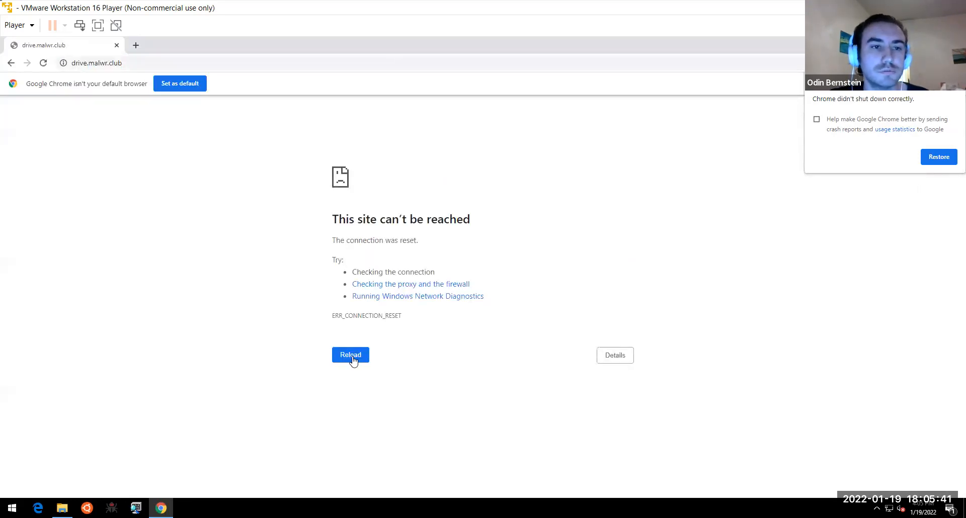
- Open captive.apple.com in a new tab to reach the campus network login
click(136, 45)
text(det)
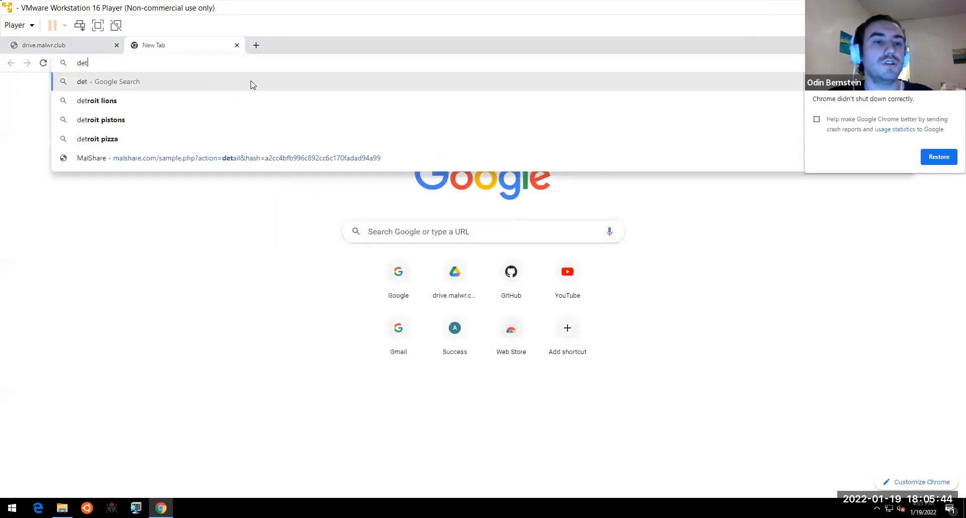
key(BackSpace)
key(BackSpace)
key(BackSpace)
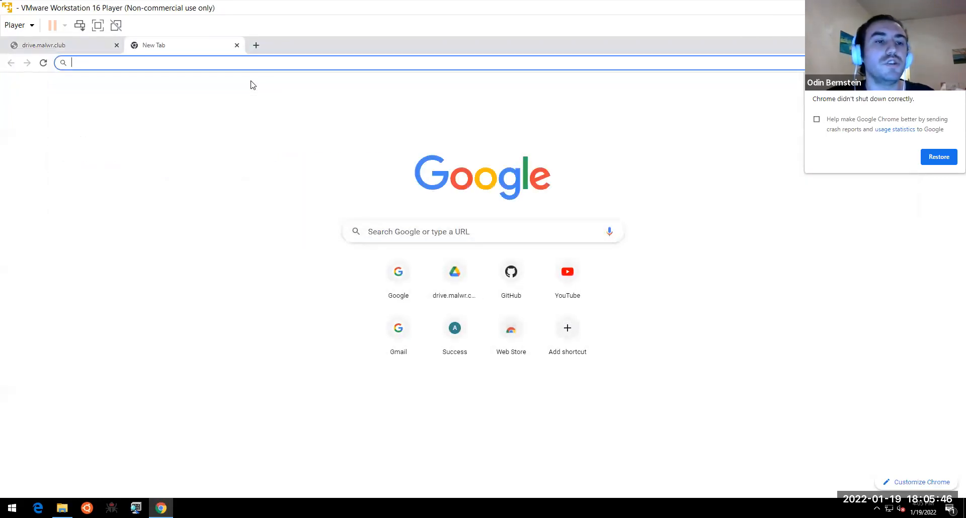
text(captive)
key(Return)
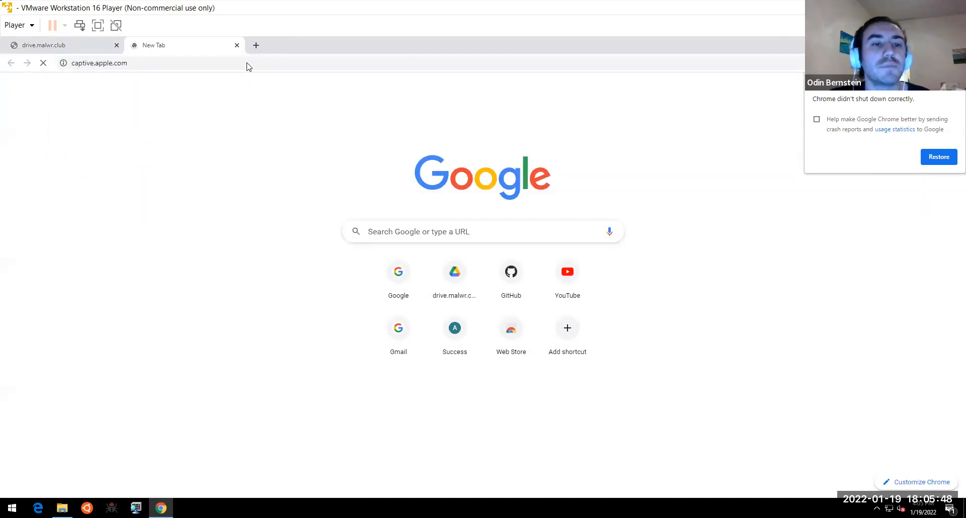
- Log in to the portal with the DSU username and password, then reload the drive.malwr.club tab
click(481, 297)
key(Tab)
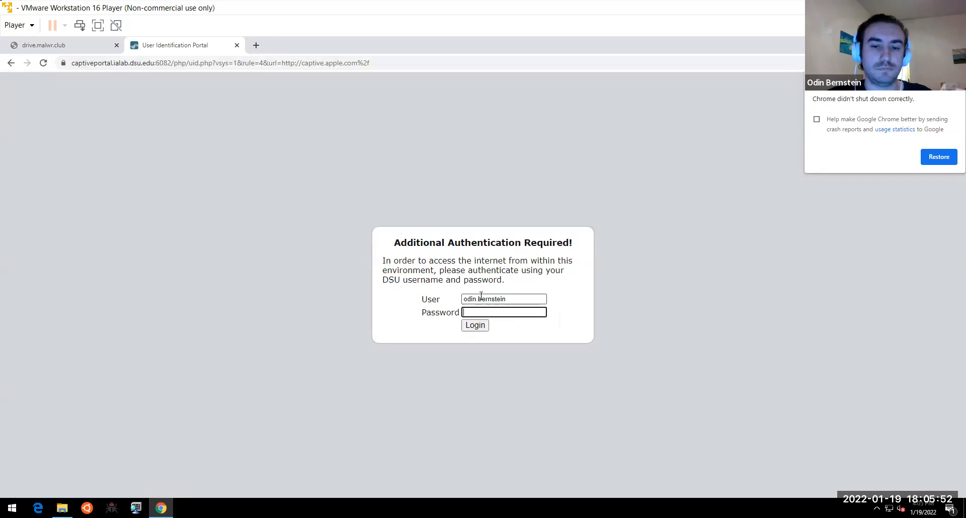
text(••••••••••••••••••••)
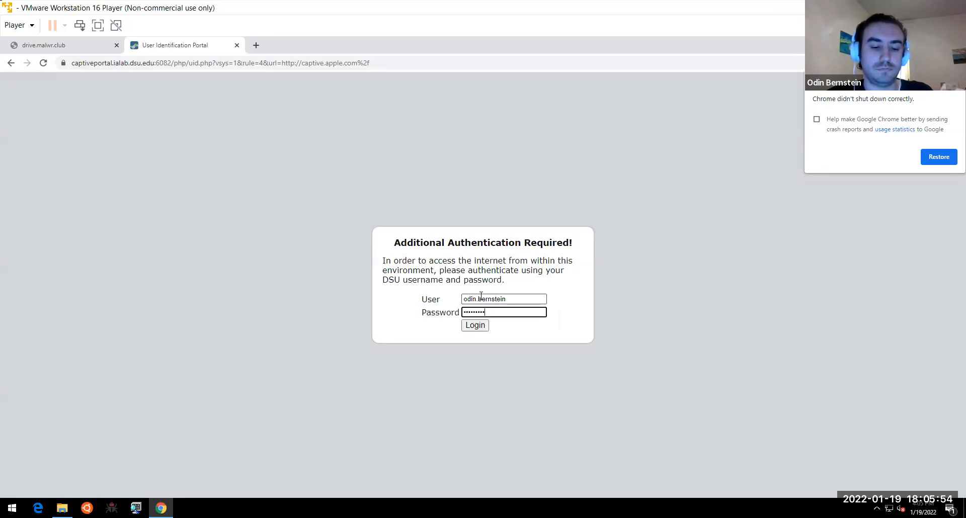
key(Return)
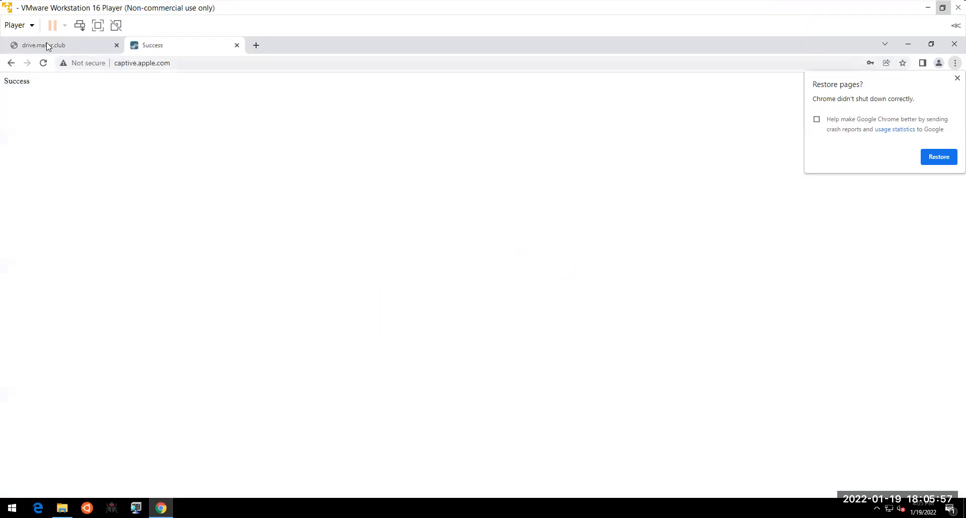
click(46, 45)
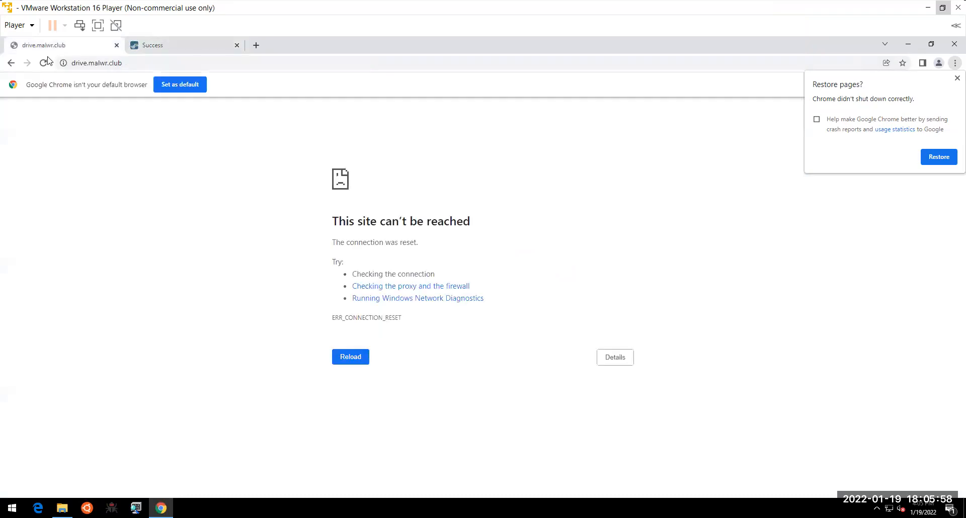
click(44, 64)
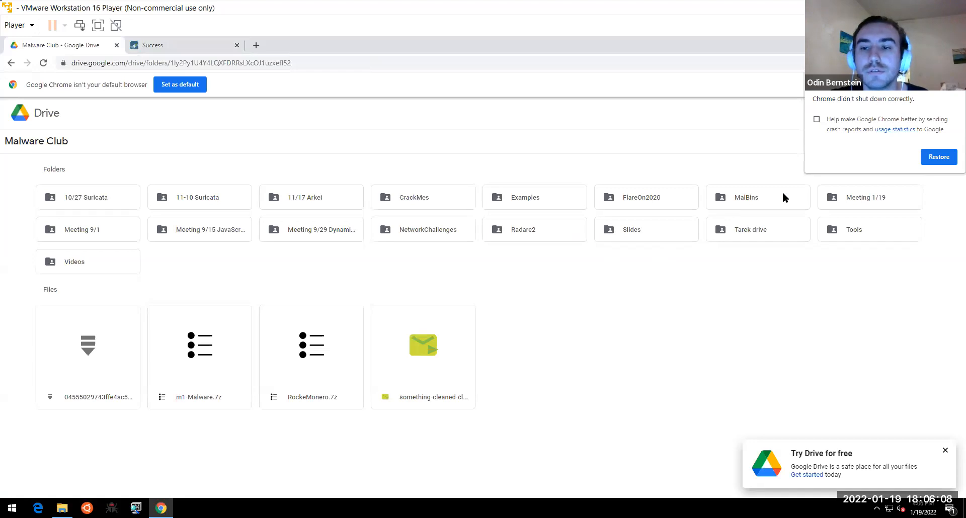
- Open Meeting 1/19 and start downloading Malware.zip from its tile
double_click(868, 197)
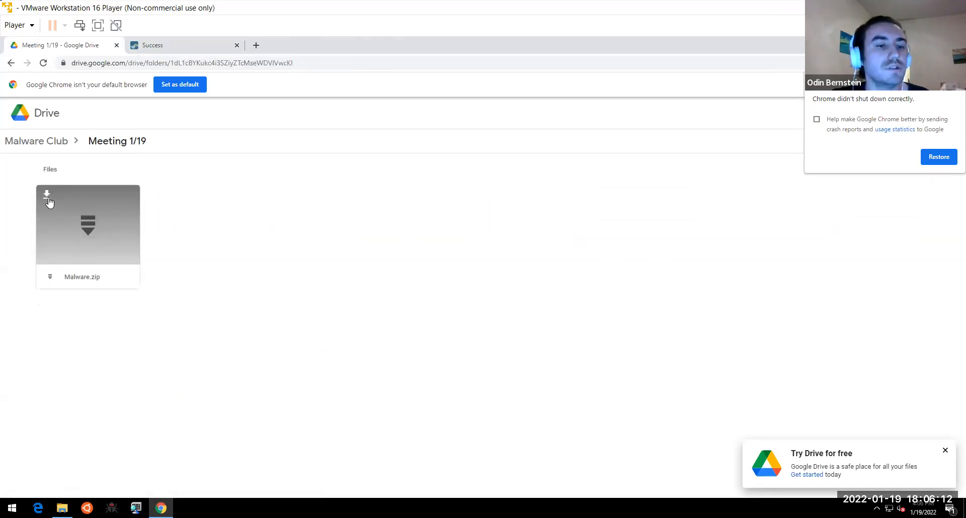
click(47, 196)
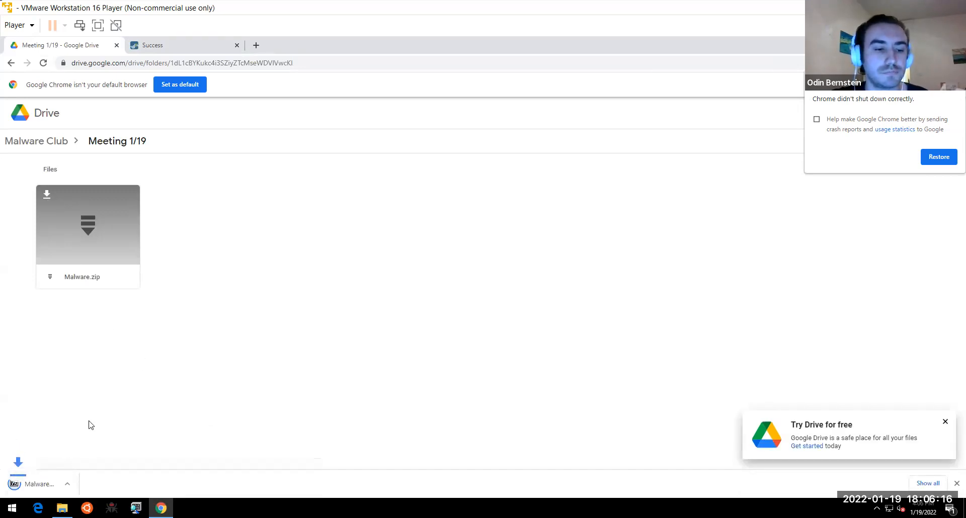
- Show the download in Downloads and delete the old Malware folder there
click(63, 508)
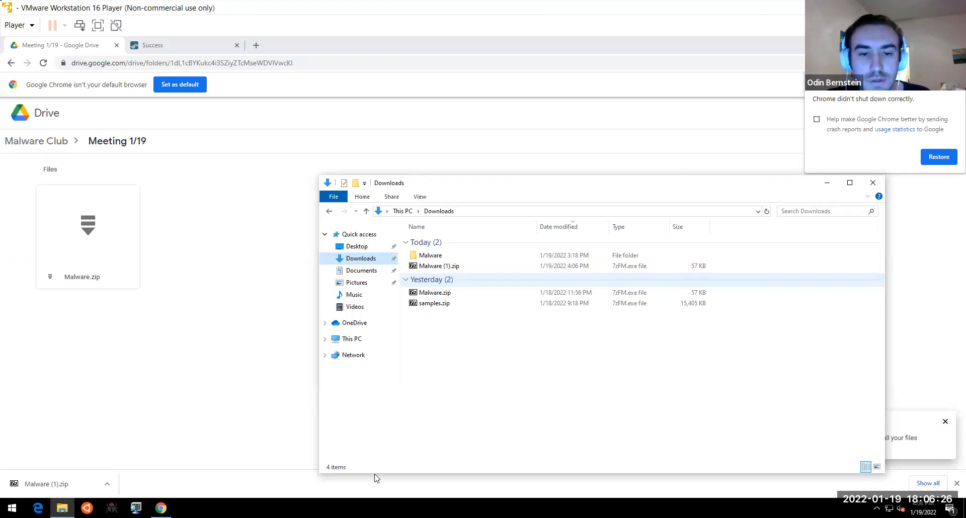
click(457, 294)
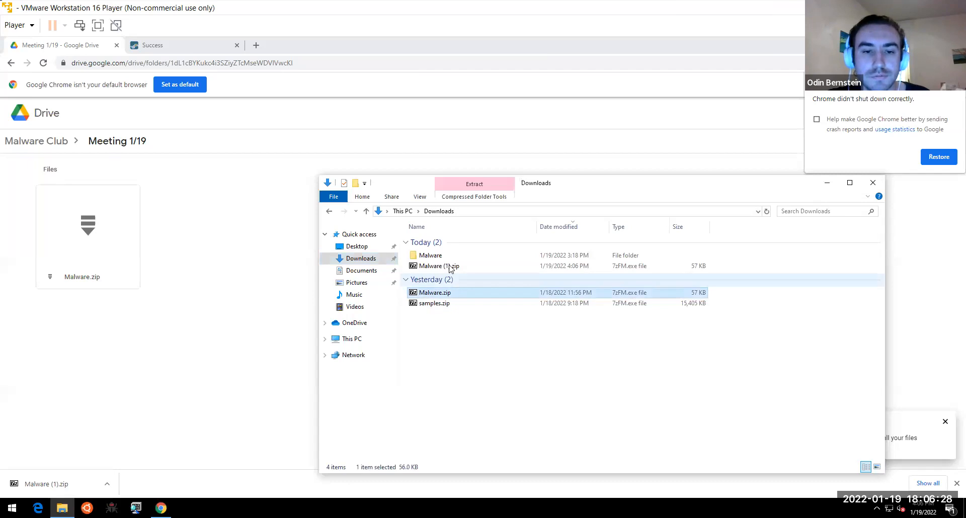
click(436, 255)
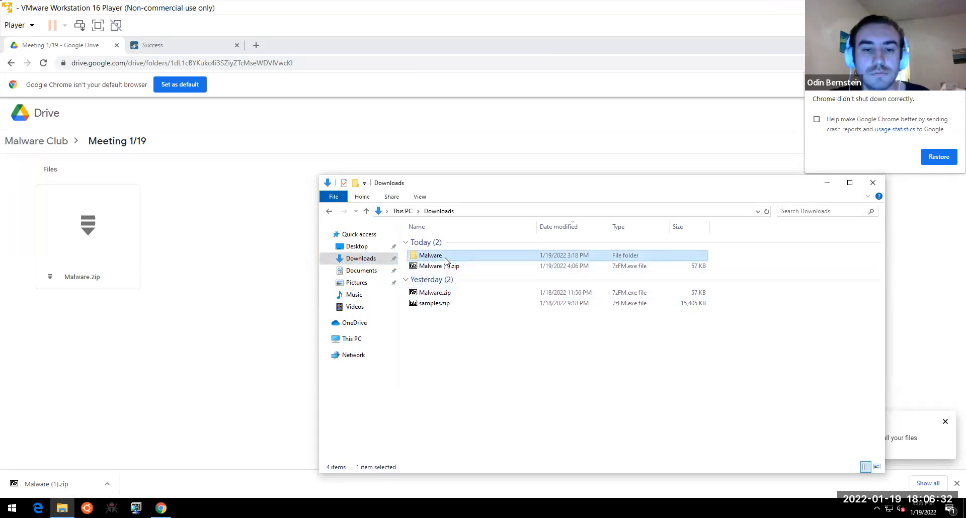
double_click(445, 257)
click(439, 211)
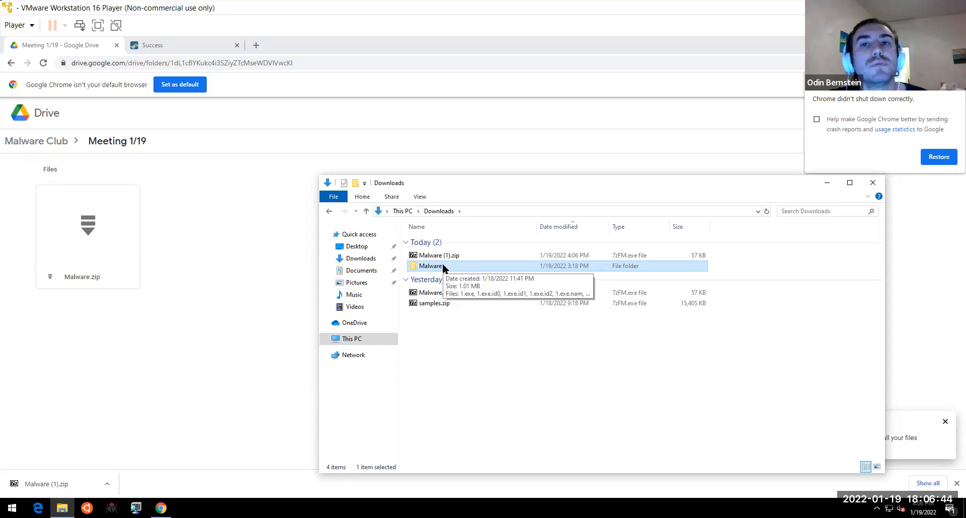
double_click(443, 264)
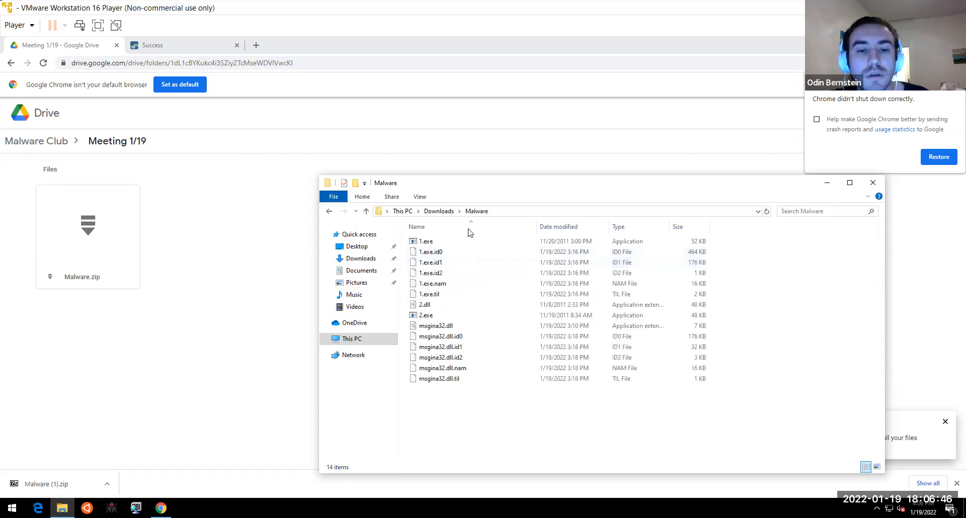
click(443, 211)
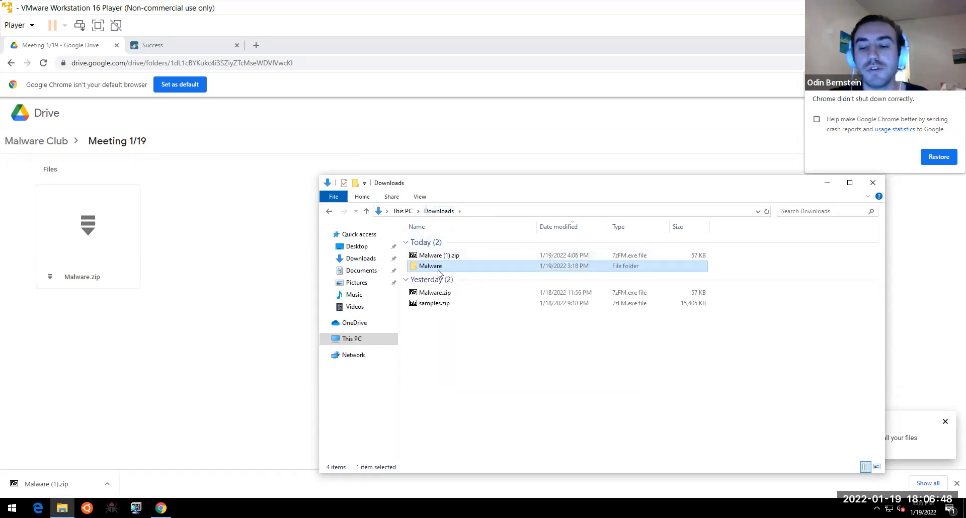
key(Delete)
- Extract Malware.zip here with 7-Zip using the archive password, and open the new Malware folder
click(447, 286)
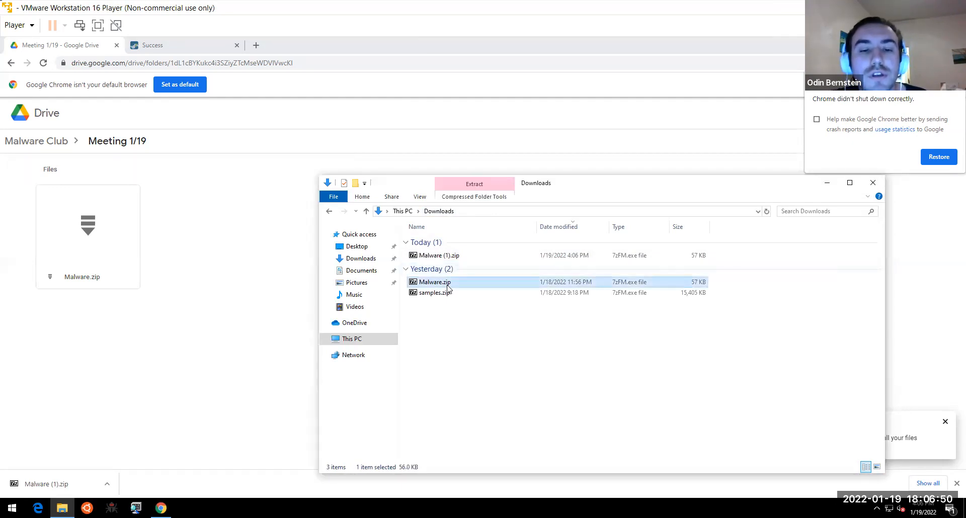
right_click(448, 286)
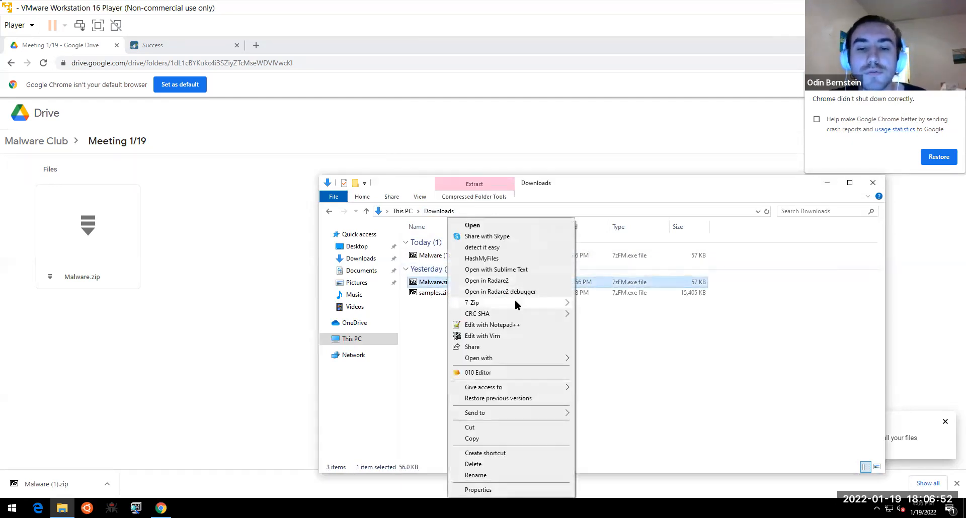
mouse_move(515, 301)
click(619, 336)
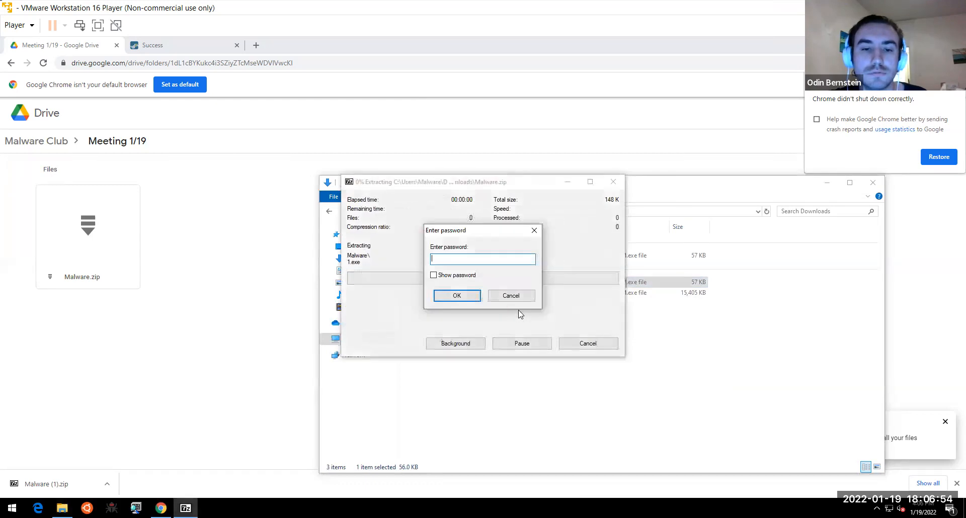
text(infected)
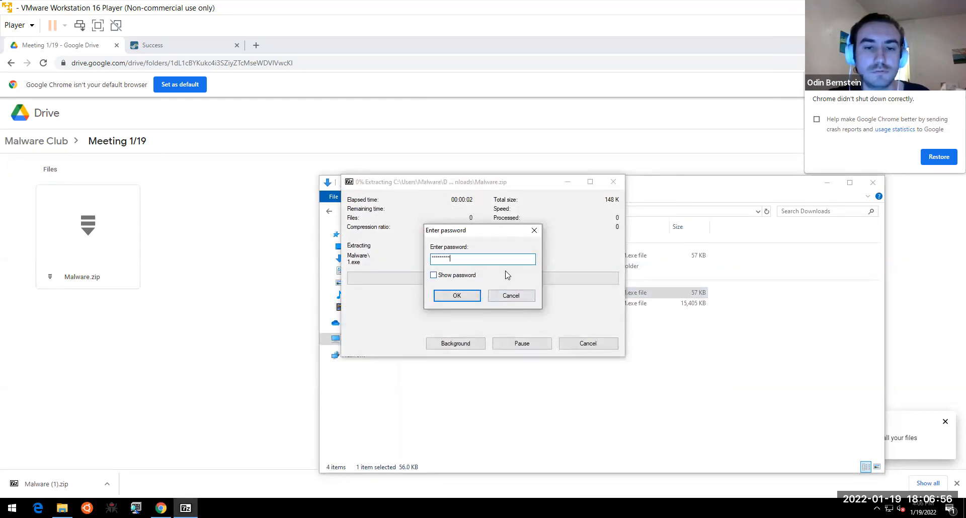
key(Return)
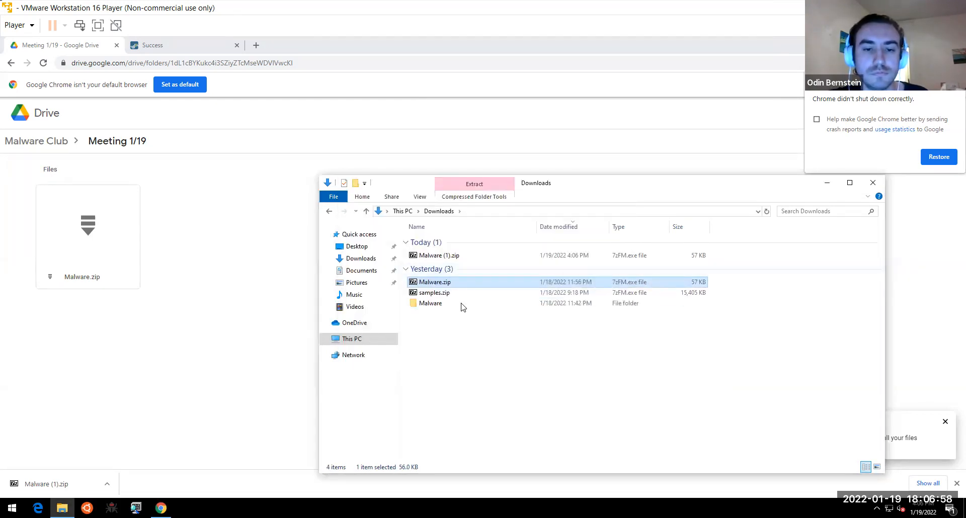
click(461, 304)
double_click(462, 304)
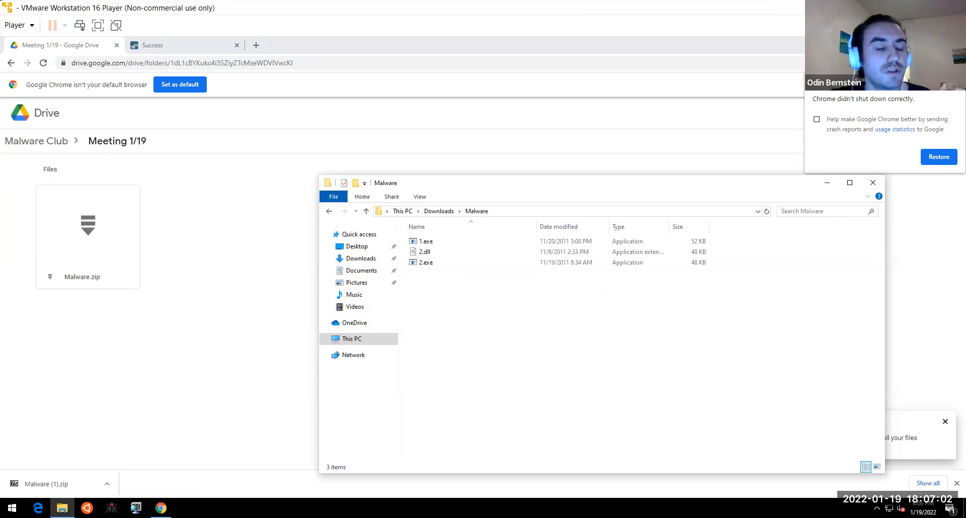
key(super)
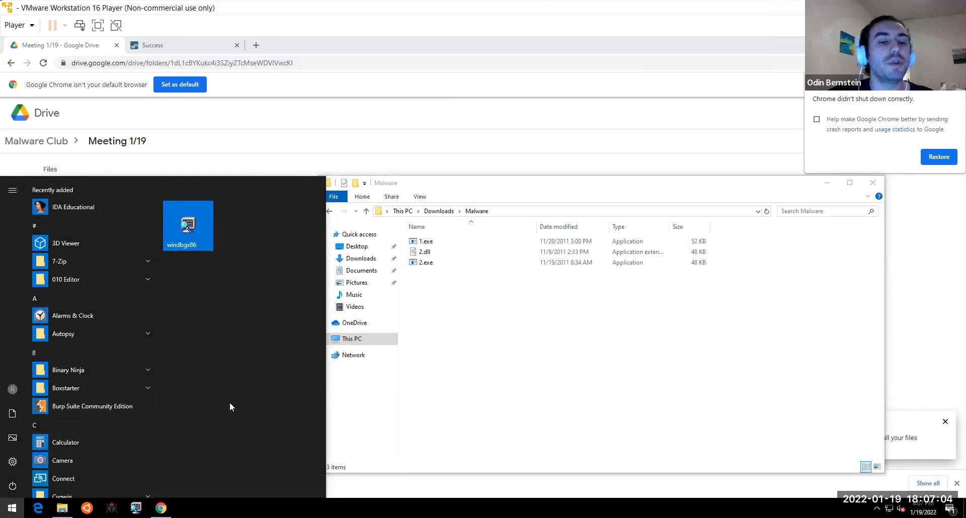
- Search for IDA, run IDA Educational as administrator, and dismiss the UAC prompt and about notice
text(IDA)
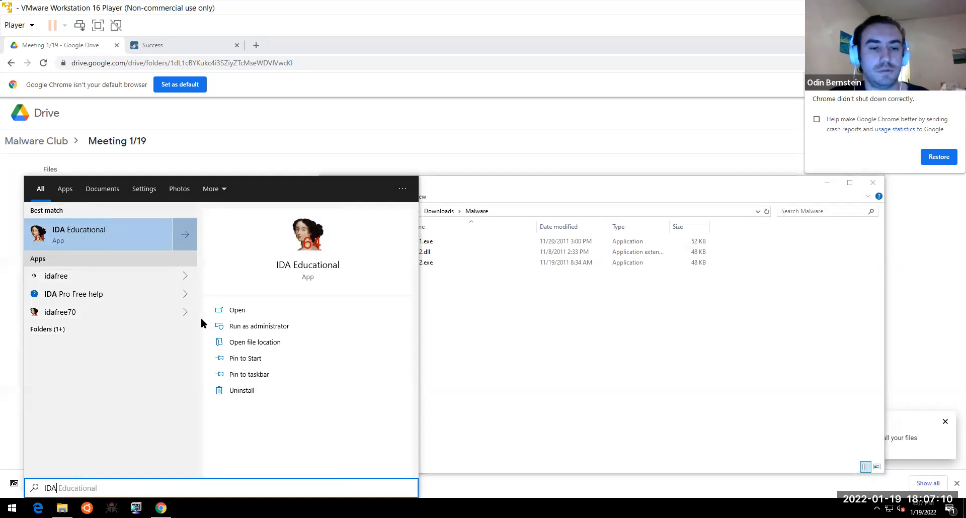
click(235, 326)
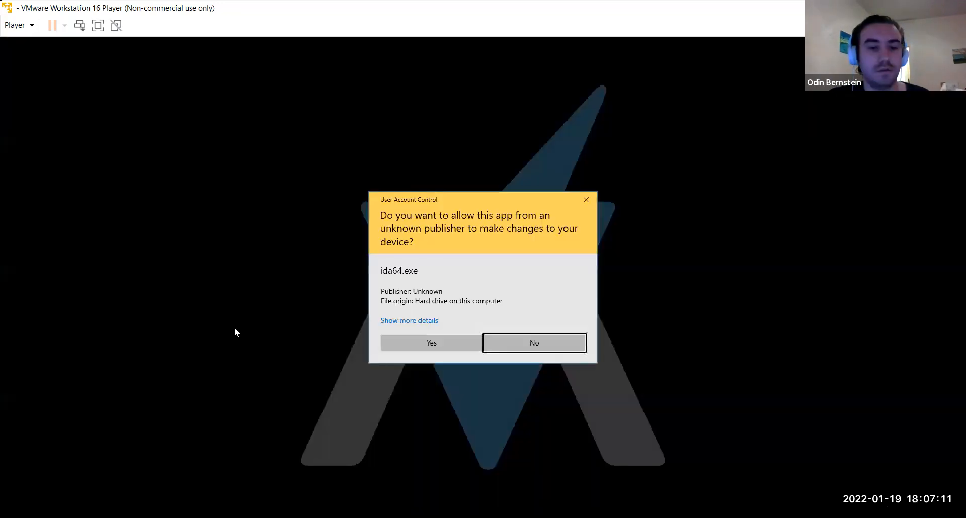
click(426, 336)
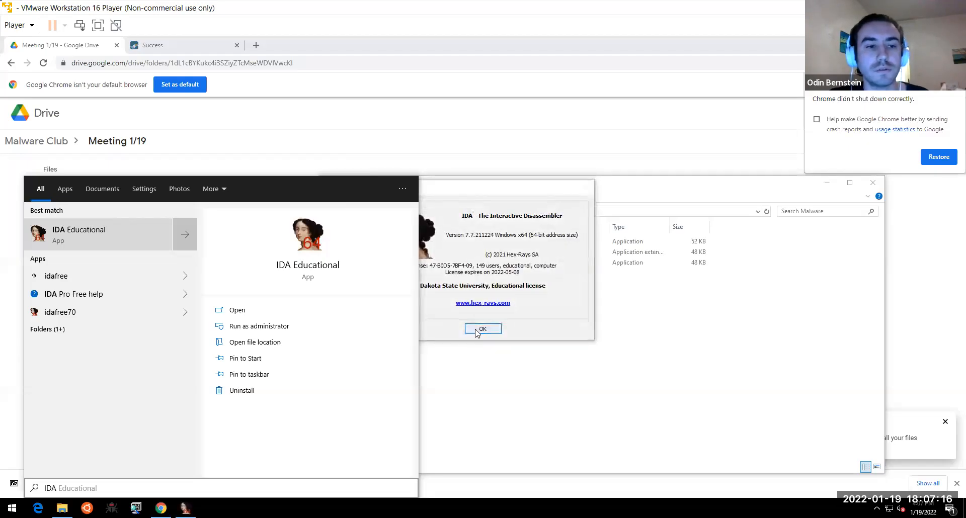
click(478, 330)
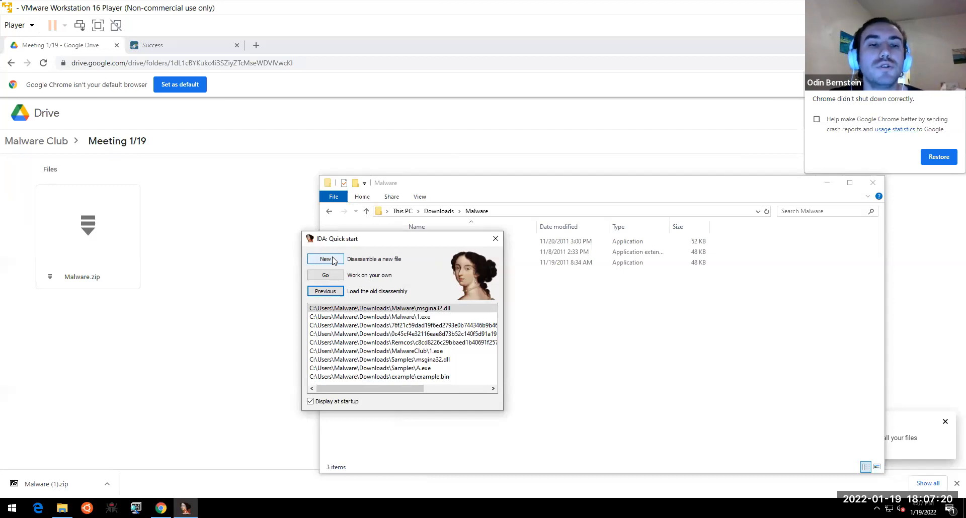
- Open 1.exe from Downloads\Malware and load it as Portable executable for 80386 (PE)
click(332, 260)
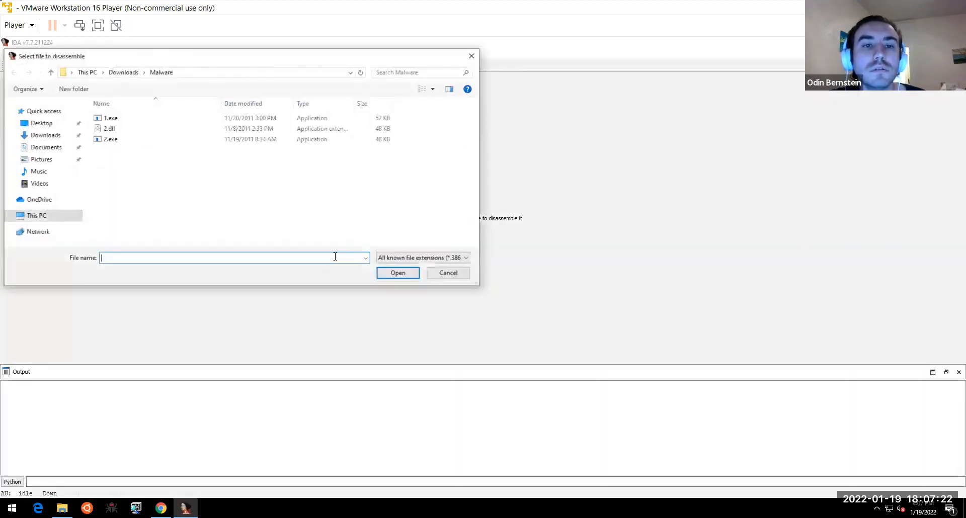
click(128, 119)
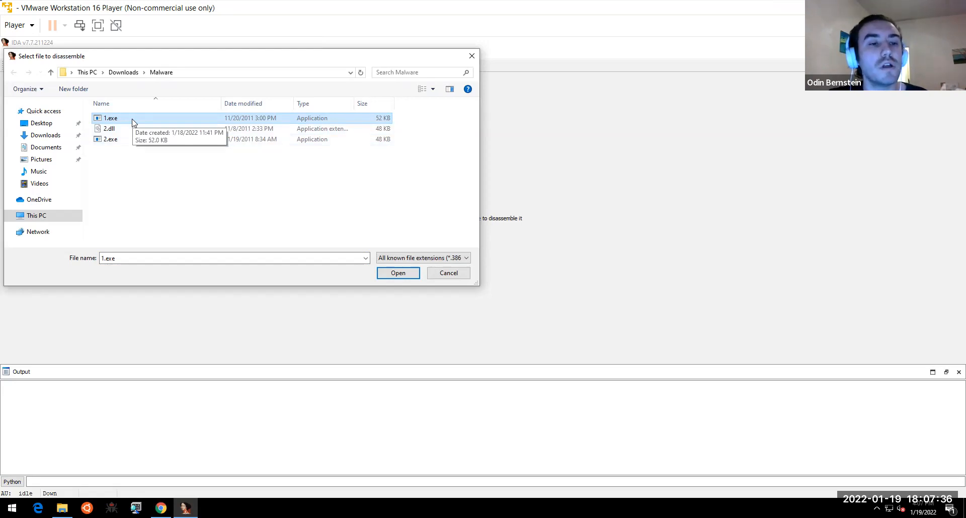
click(133, 122)
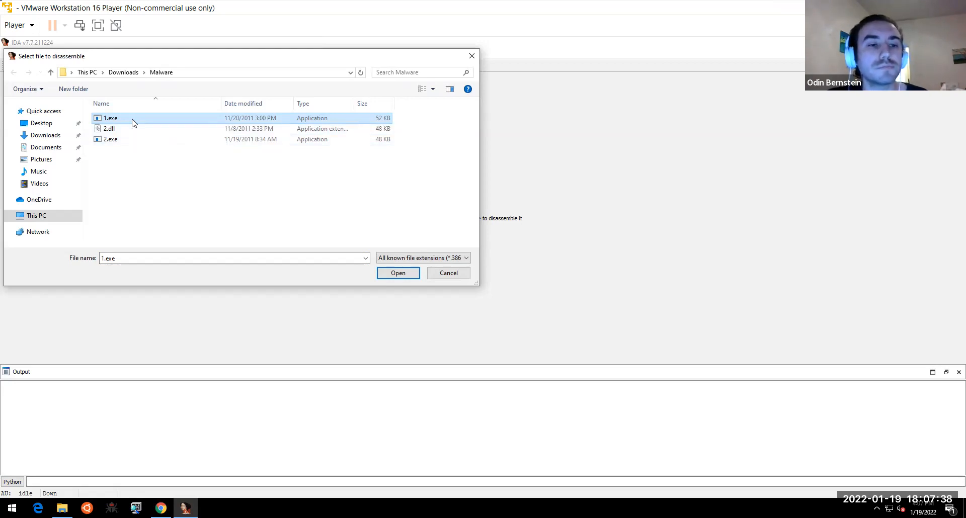
click(293, 119)
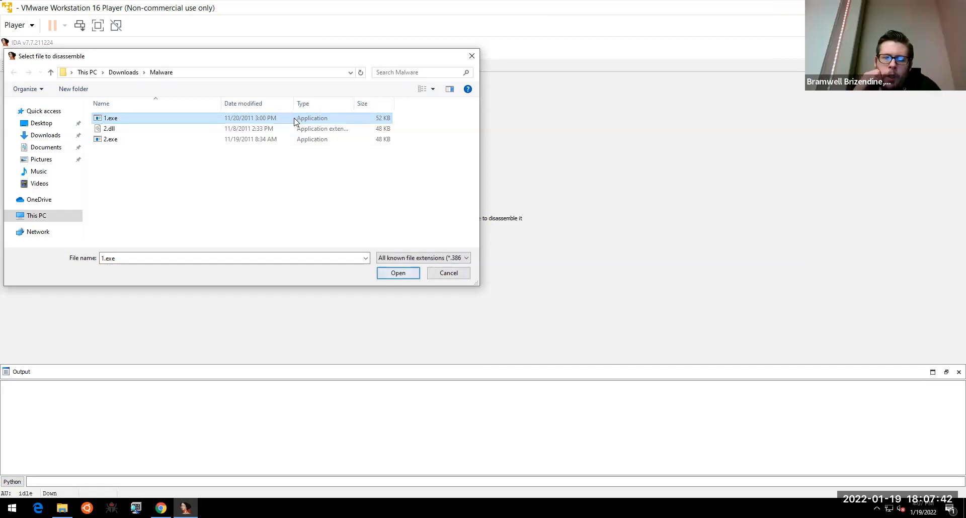
double_click(294, 122)
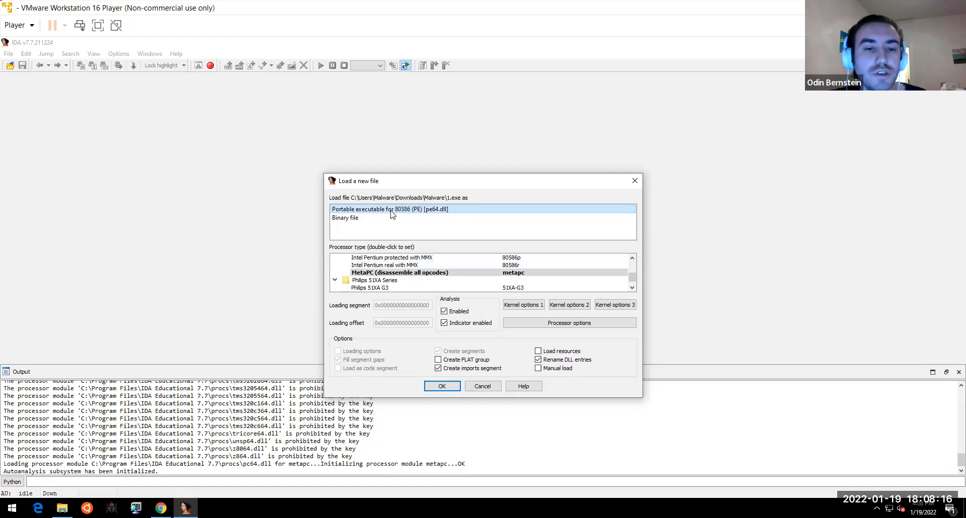
drag(492, 182, 462, 79)
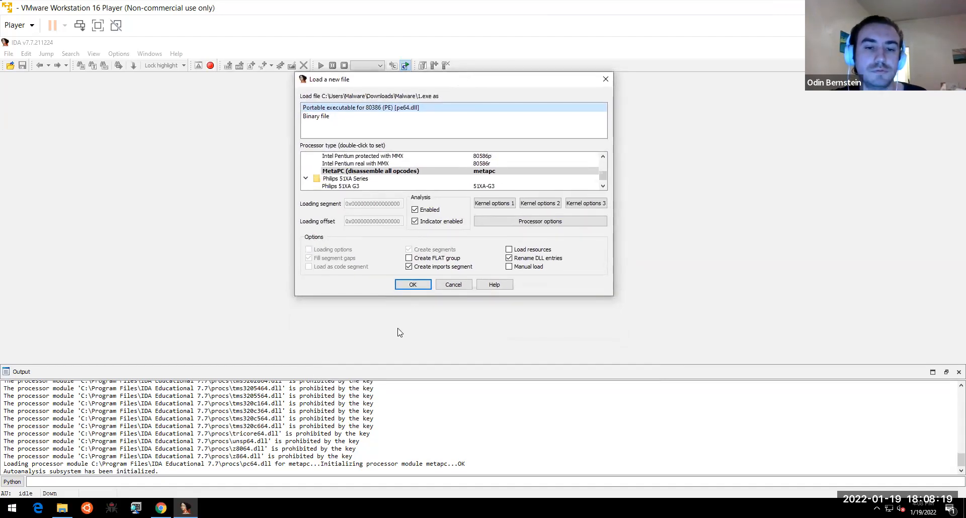
click(413, 284)
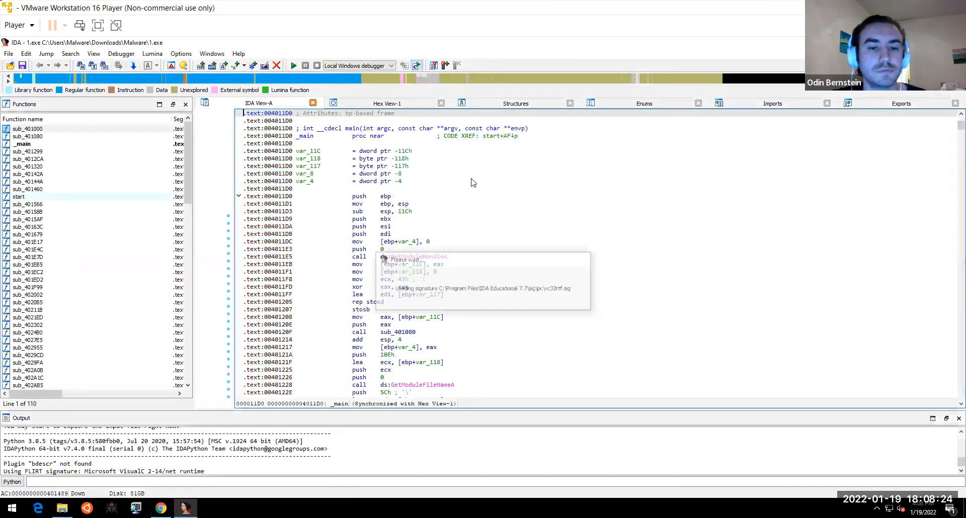
- Inspect the var_117 and argv lines in _main's graph, then bring Google Drive forward
click(465, 183)
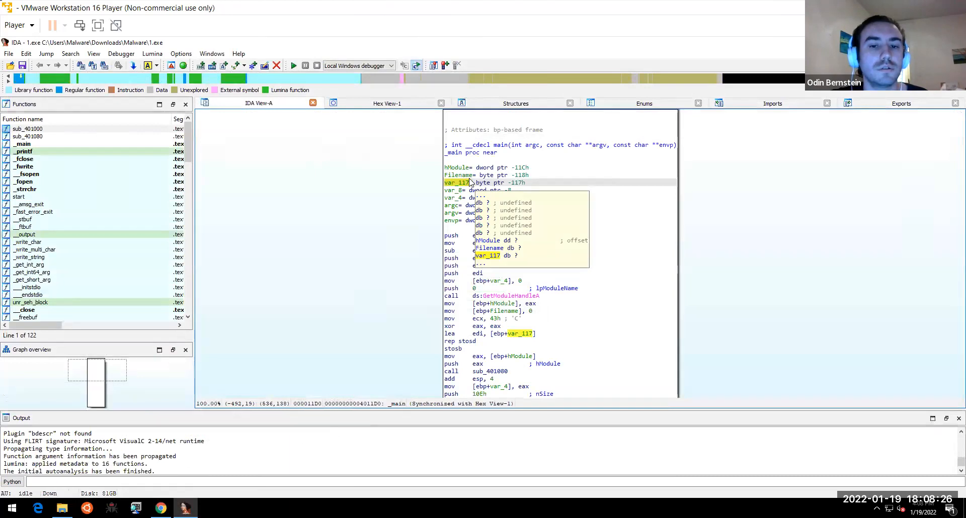
click(618, 213)
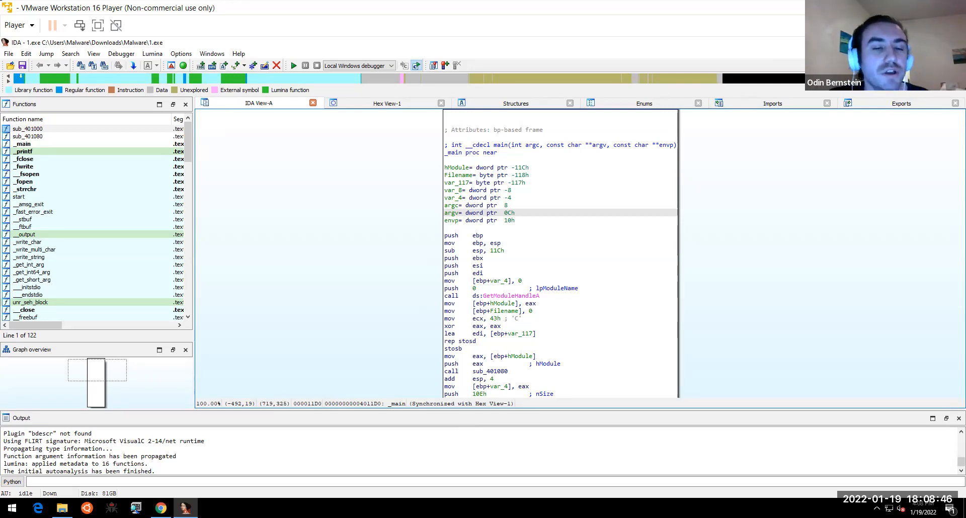
click(162, 508)
click(221, 65)
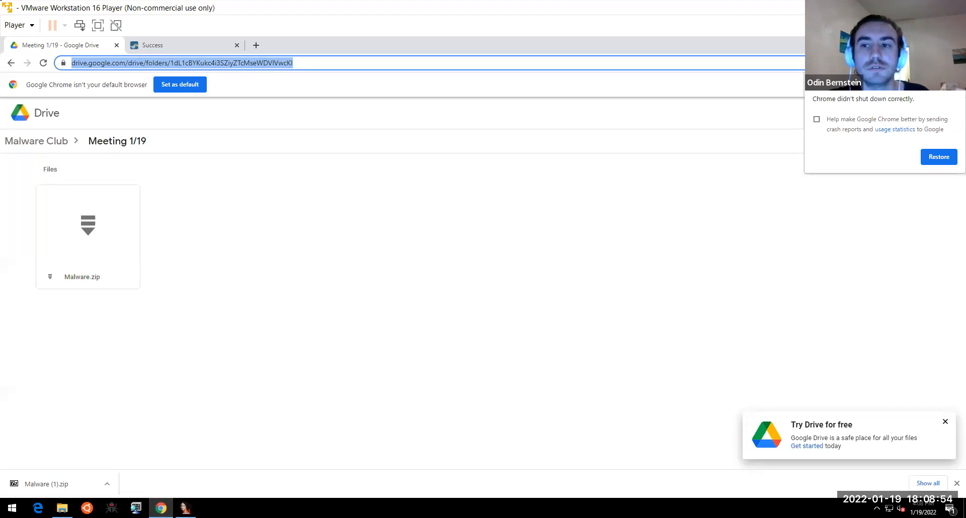
- Go up to Malware Club, reopen Meeting 1/19, and preview Malware.zip
click(907, 43)
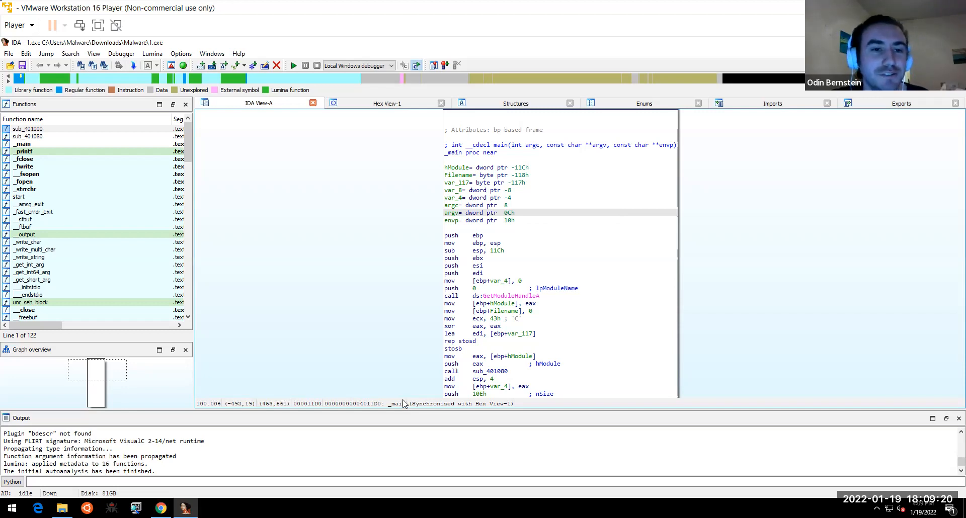
click(161, 508)
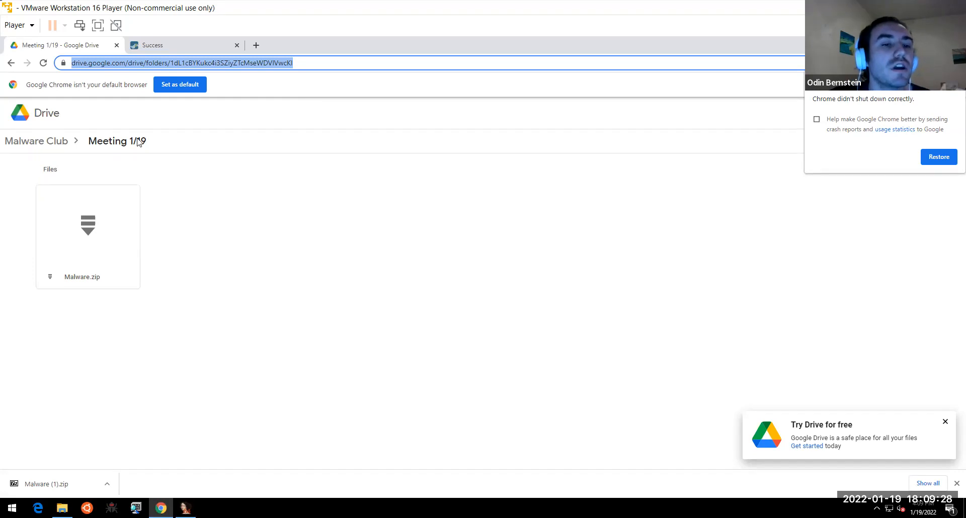
click(58, 139)
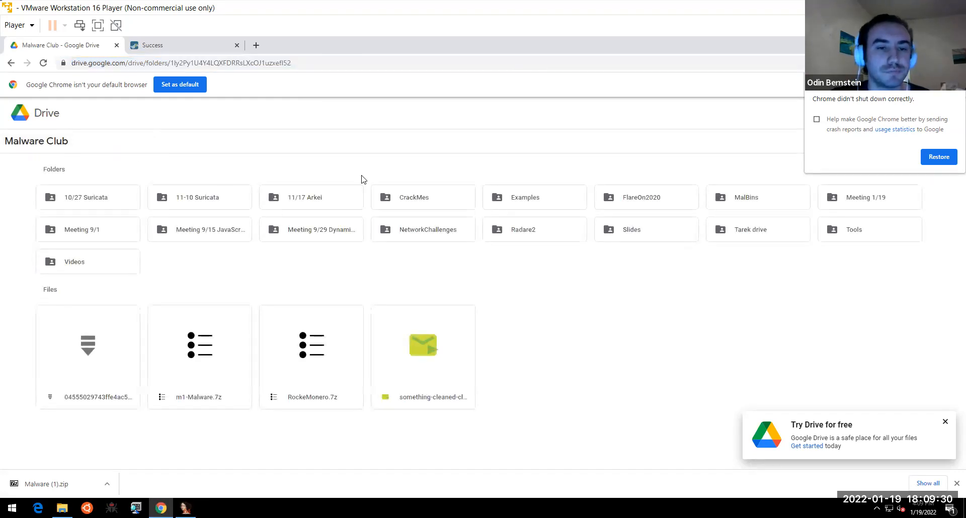
double_click(866, 202)
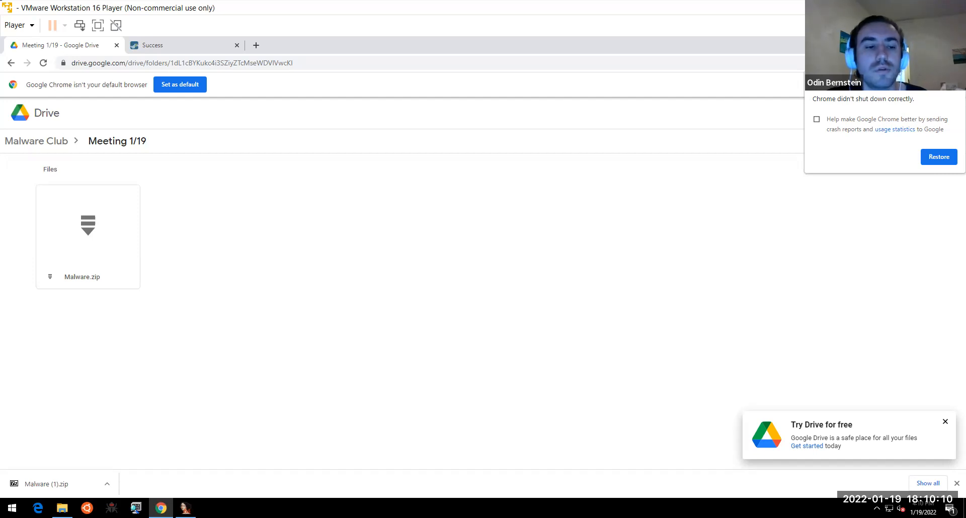
double_click(78, 213)
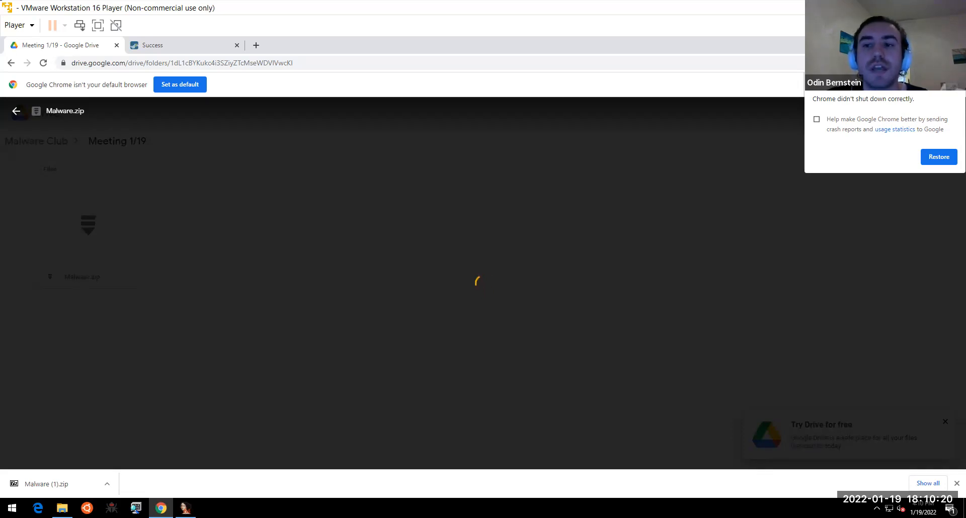
- Dismiss the crash-recovery notice, close the Malware.zip preview, and minimize Chrome
click(956, 80)
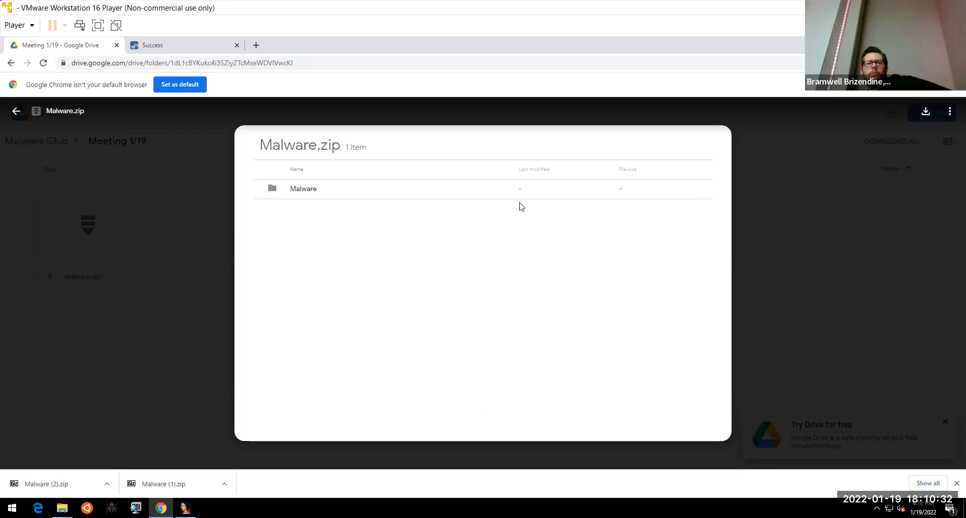
key(Escape)
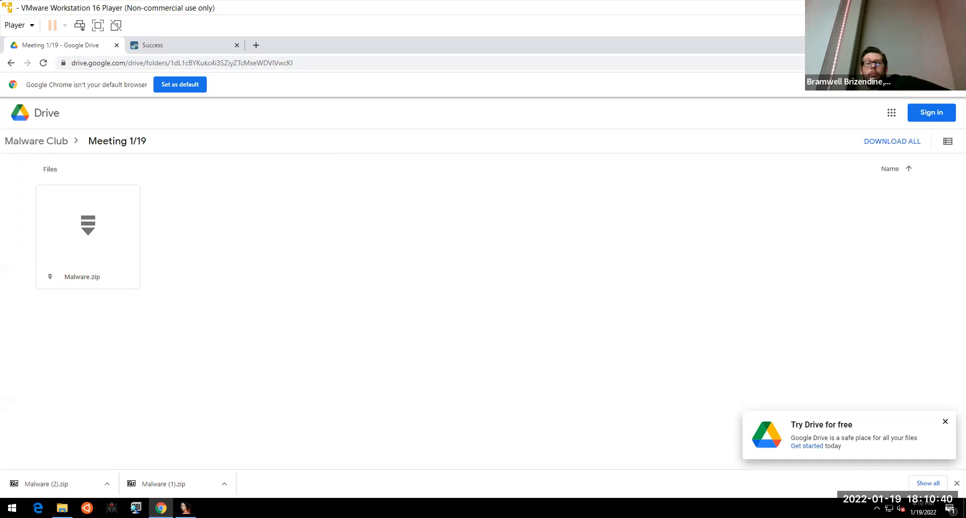
click(908, 44)
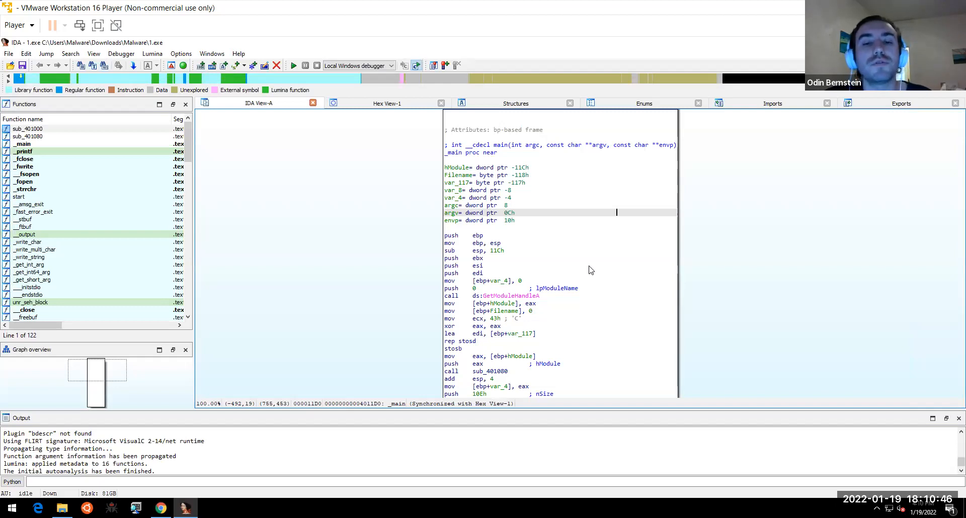
click(532, 229)
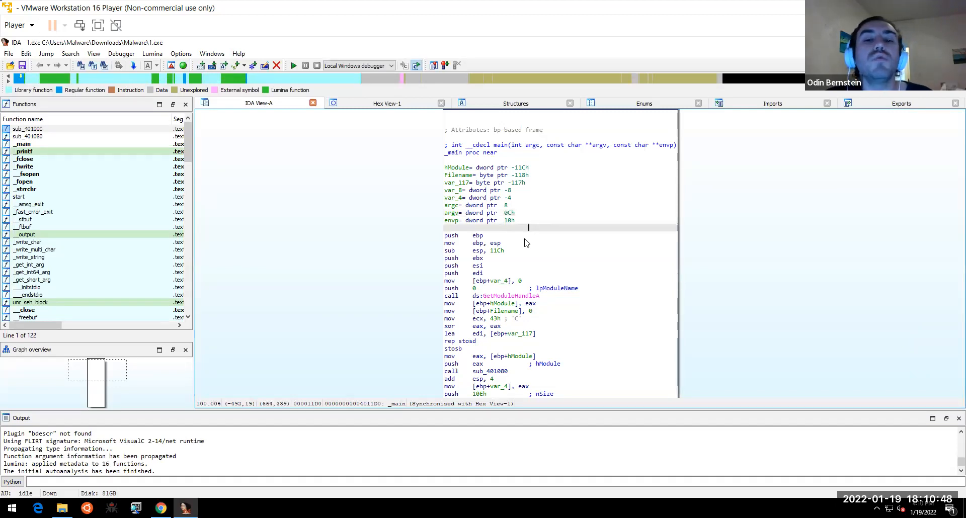
click(527, 243)
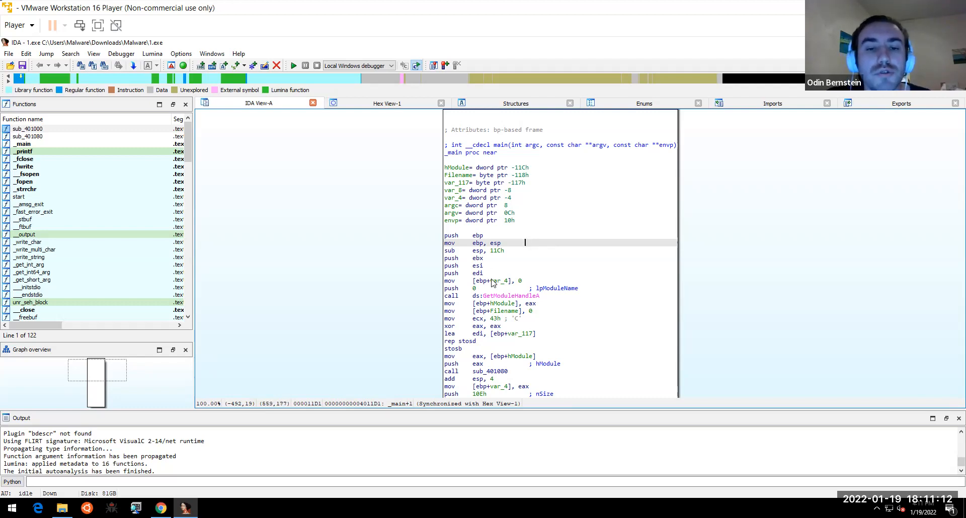
click(485, 237)
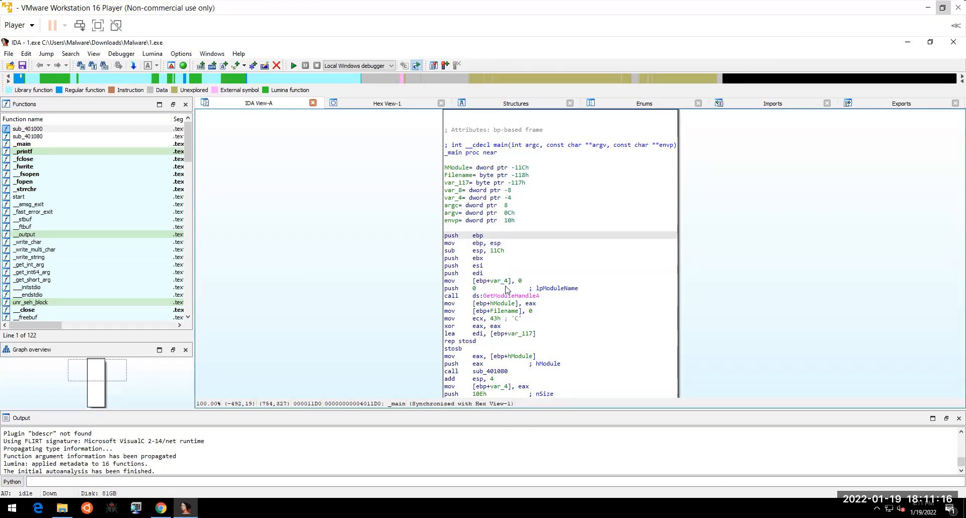
click(481, 235)
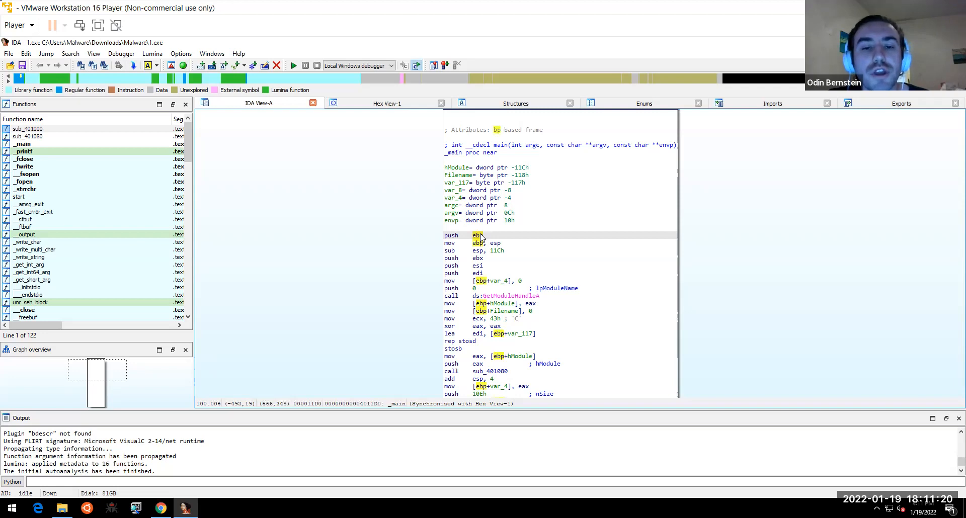
- Add a breakpoint on push ebp in _main, then select the sub esp, 11Ch line
right_click(480, 236)
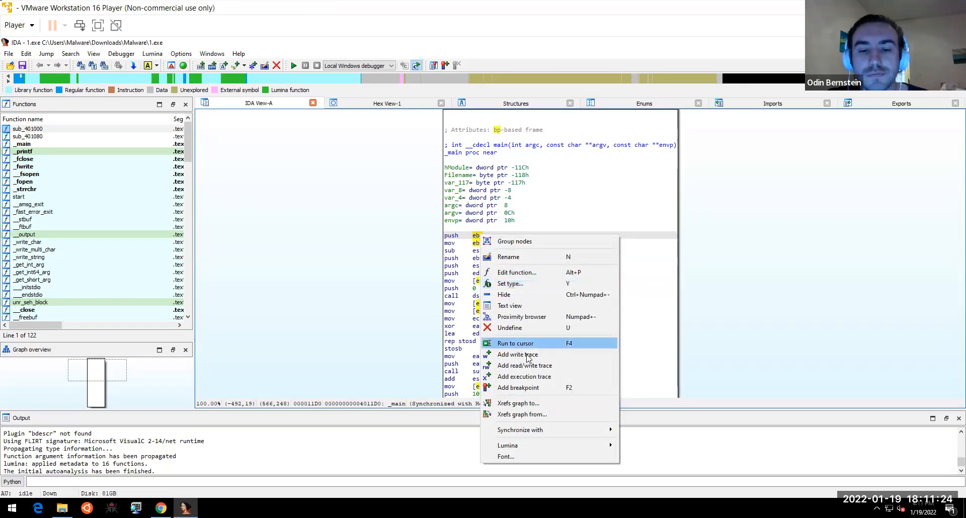
click(523, 389)
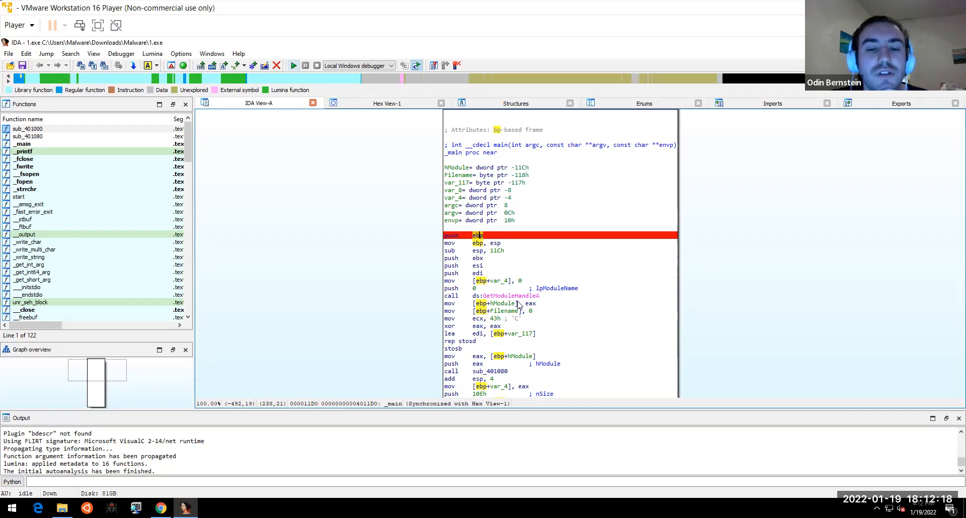
drag(721, 290, 670, 209)
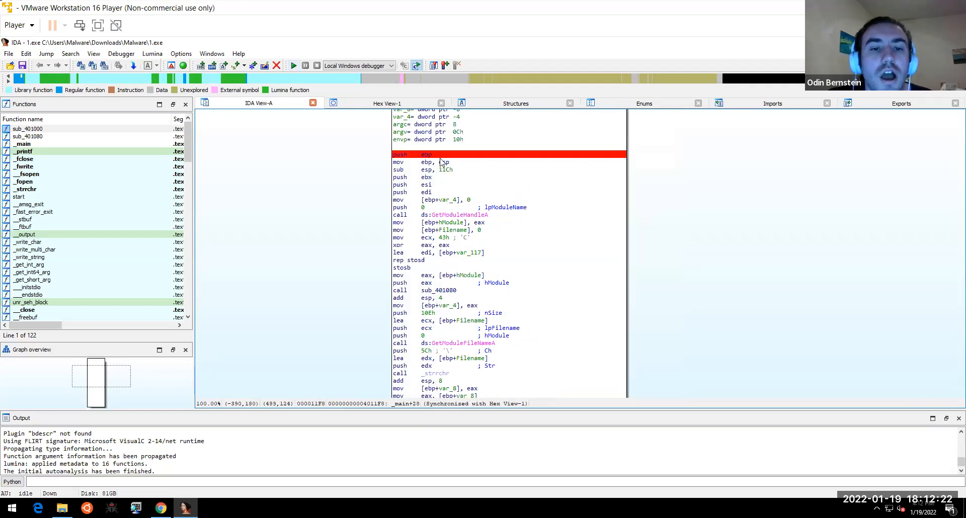
drag(675, 182, 675, 200)
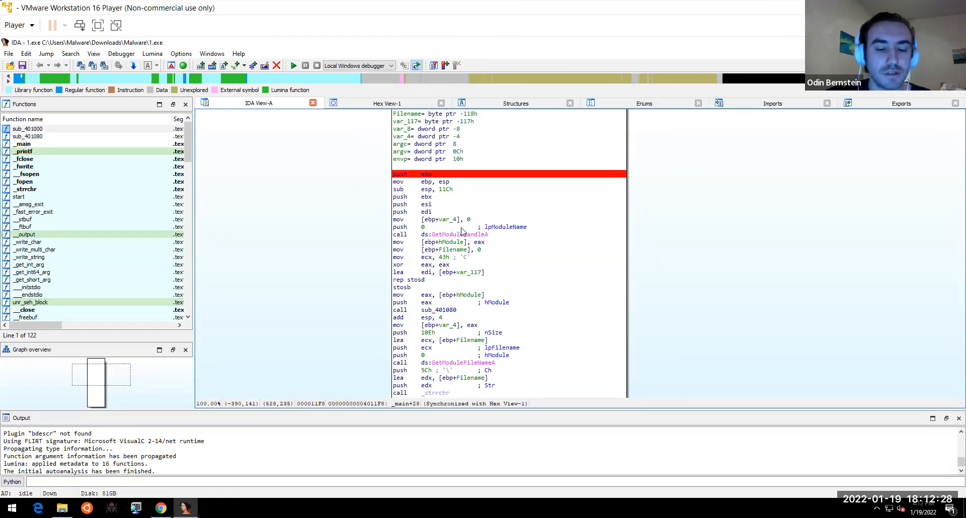
click(457, 189)
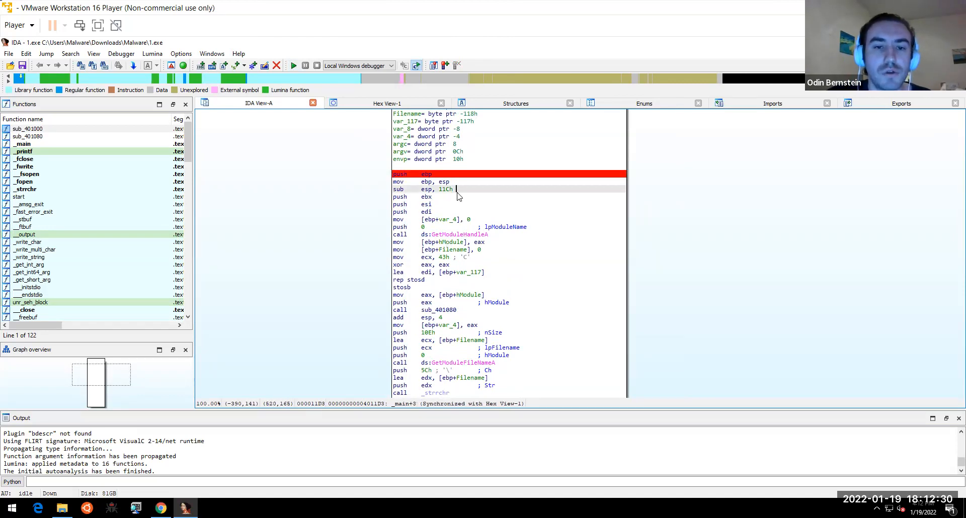
- Start the local debugger on 1.exe, confirm the warning, and step past push ebp with F8
click(294, 66)
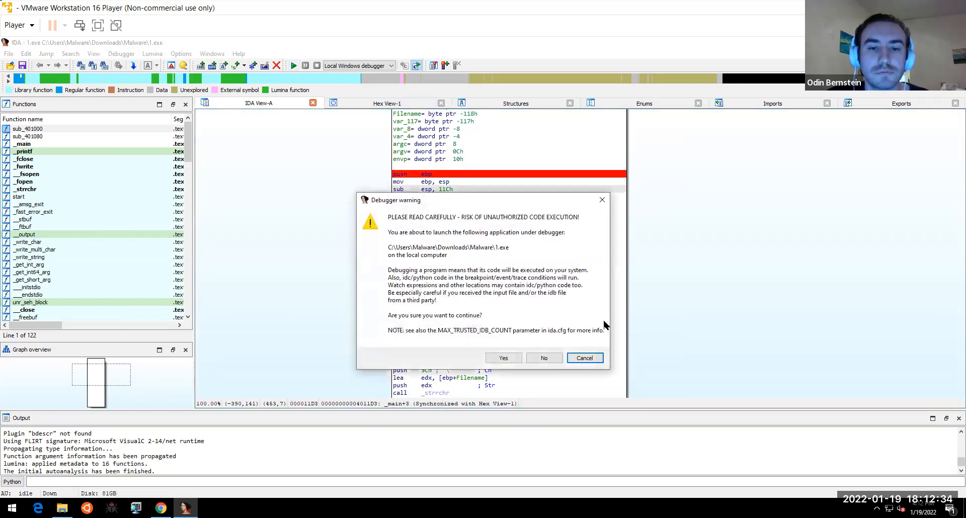
click(505, 357)
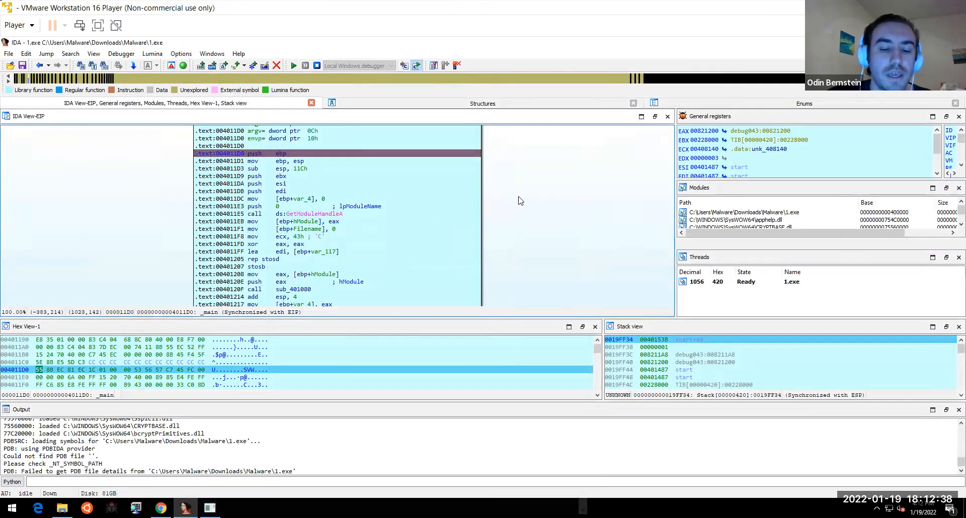
key(F8)
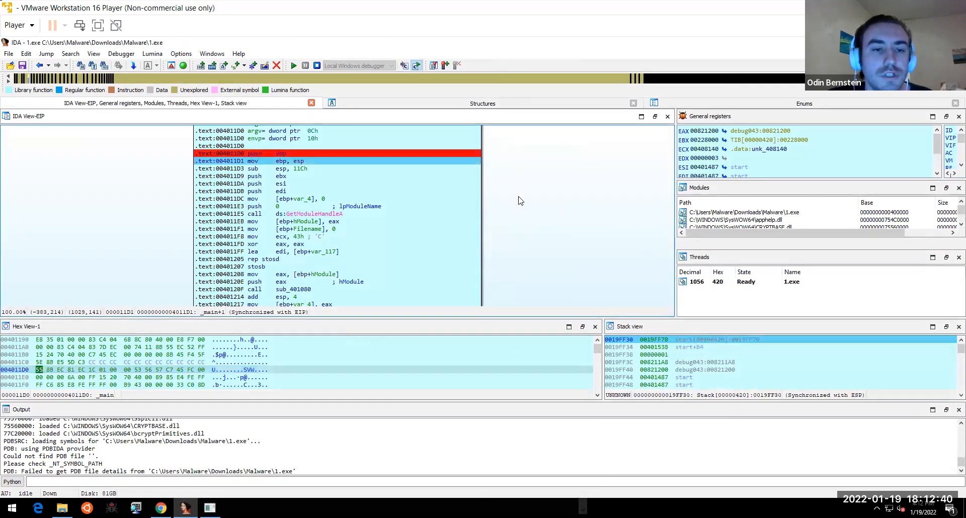
click(123, 54)
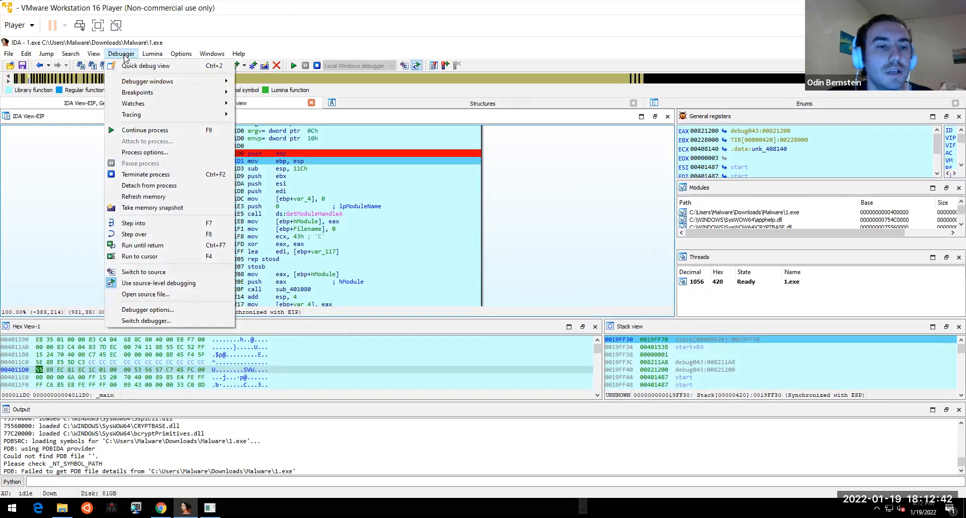
click(542, 225)
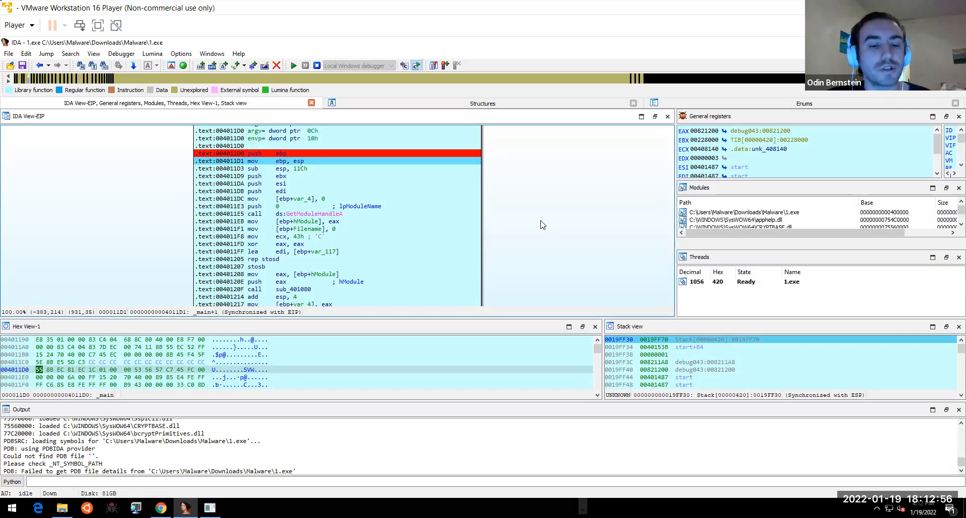
- Step main past the GetModuleHandleA call to the xor eax, eax at 004011FD
key(Down)
key(F8)
key(F8)
key(F8)
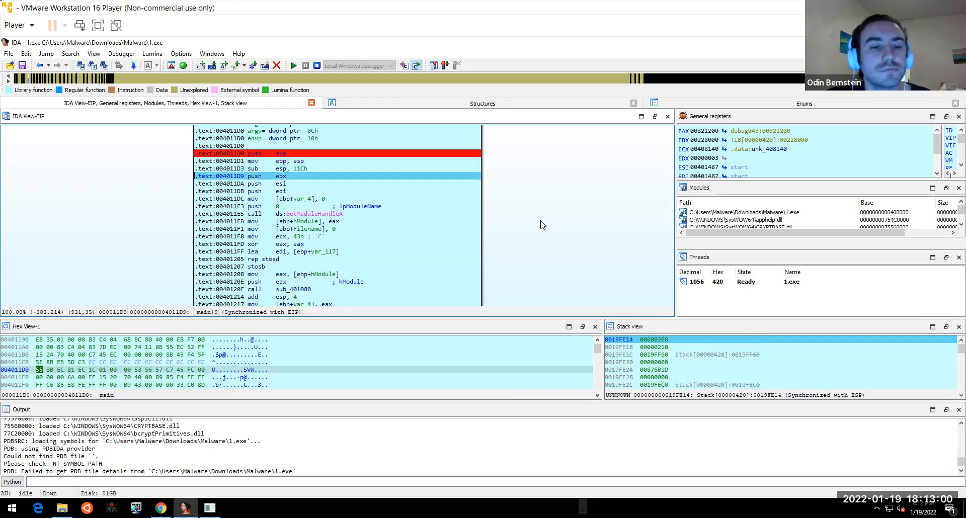
key(F8)
key(F8)
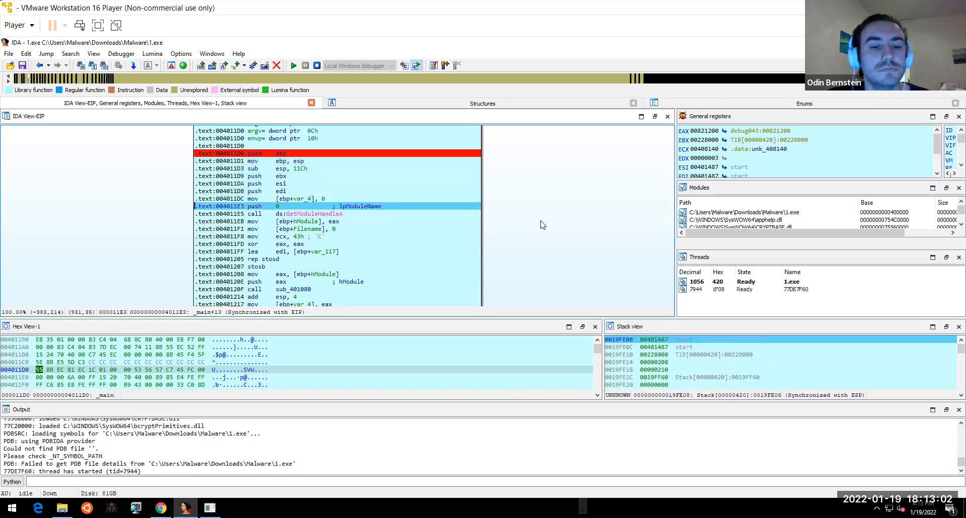
key(F8)
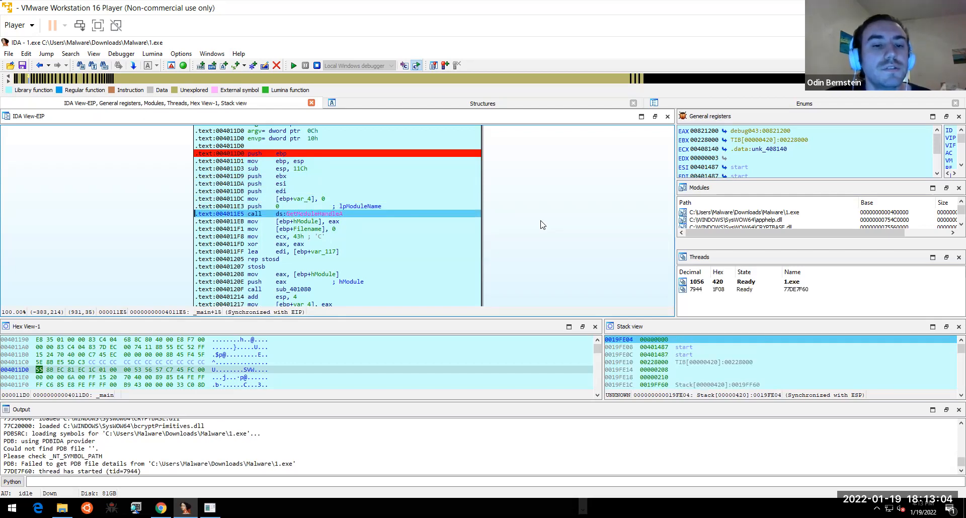
scroll(558, 240, down, 1)
drag(558, 239, 558, 236)
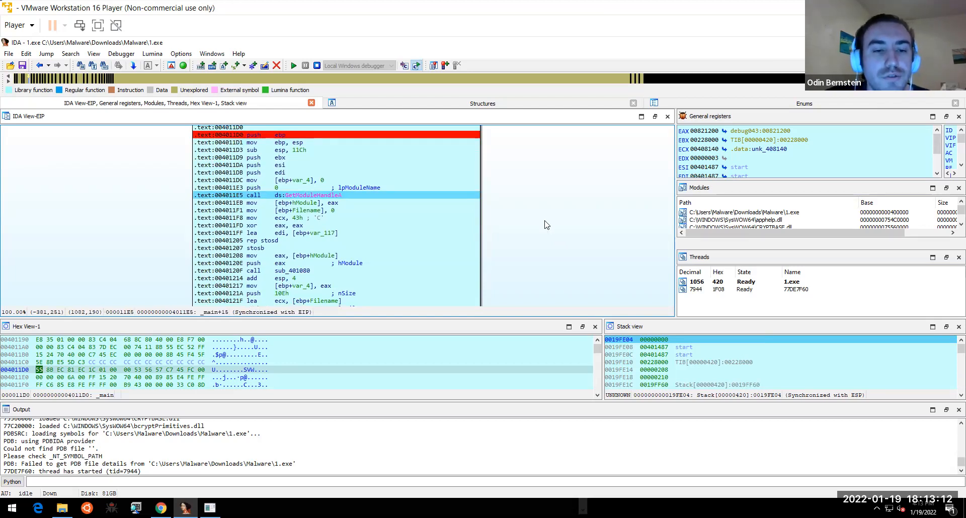
key(F8)
key(F8)
key(F8)
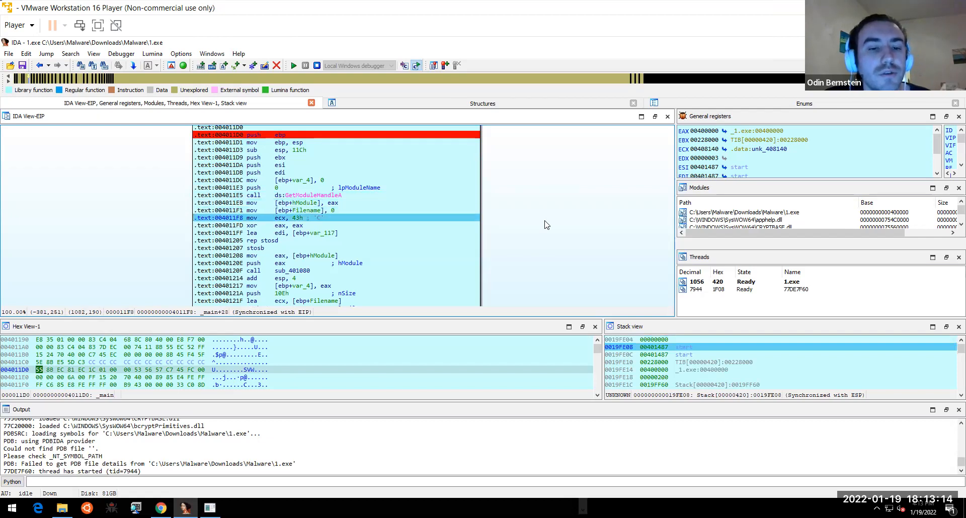
key(F8)
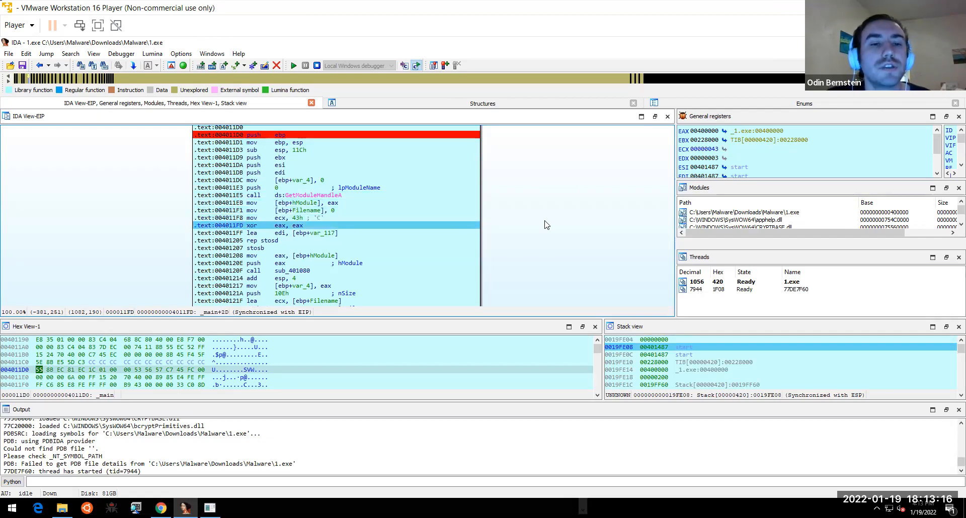
- Browse the Options, Debugger and View menus looking for the strings list
click(181, 54)
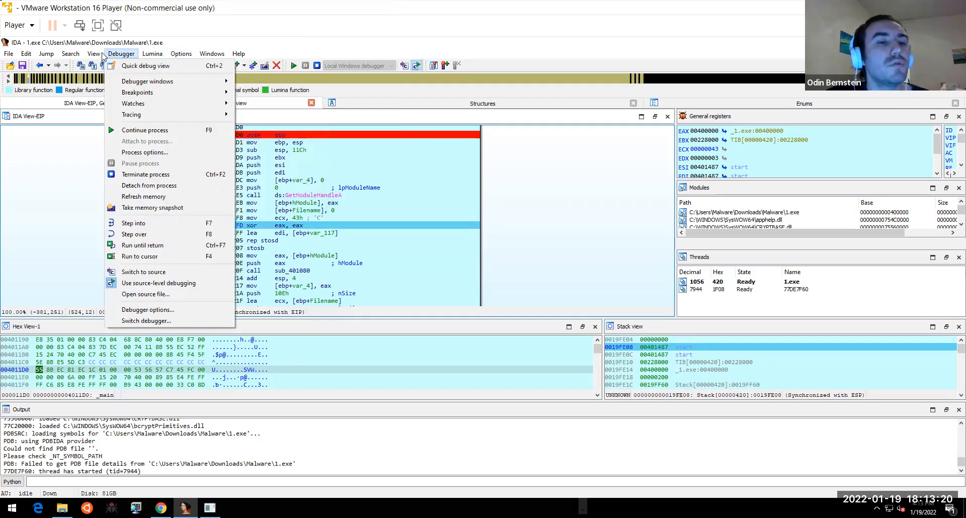
mouse_move(125, 54)
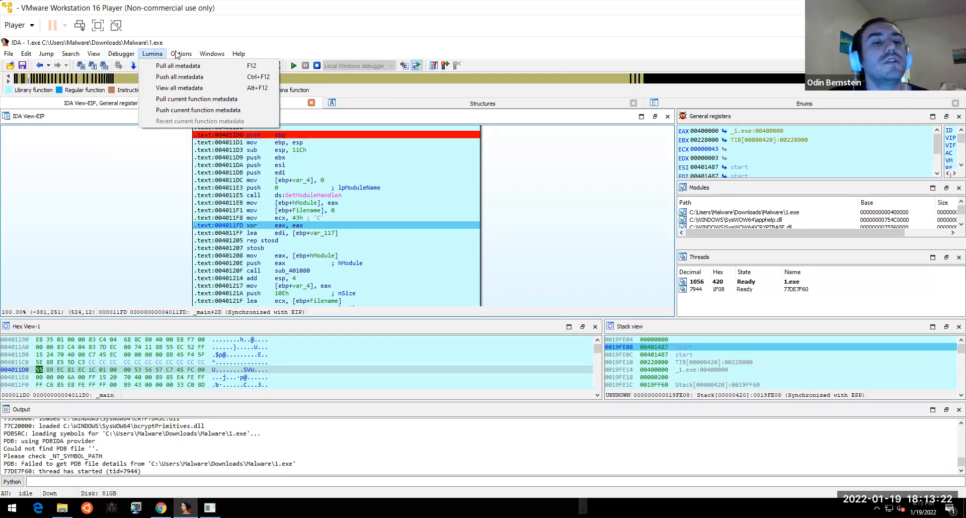
mouse_move(171, 55)
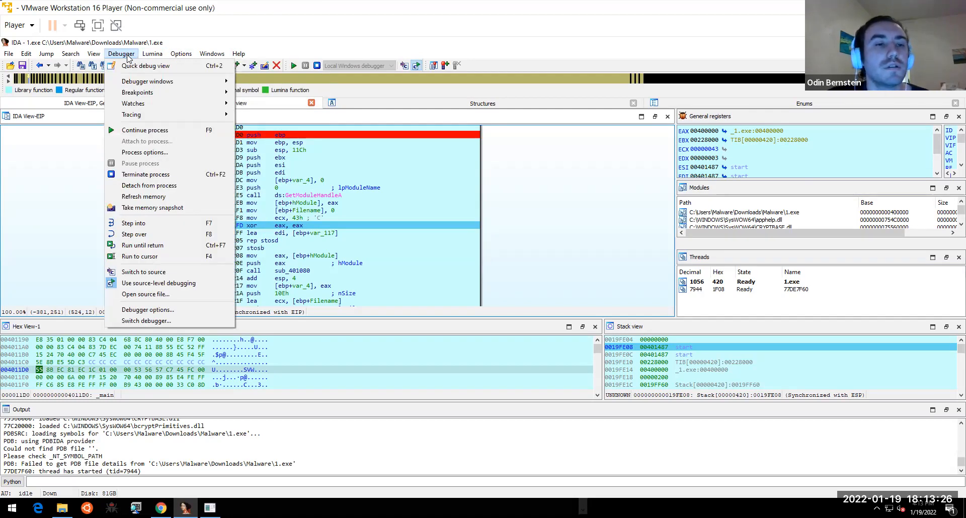
mouse_move(95, 54)
mouse_move(124, 78)
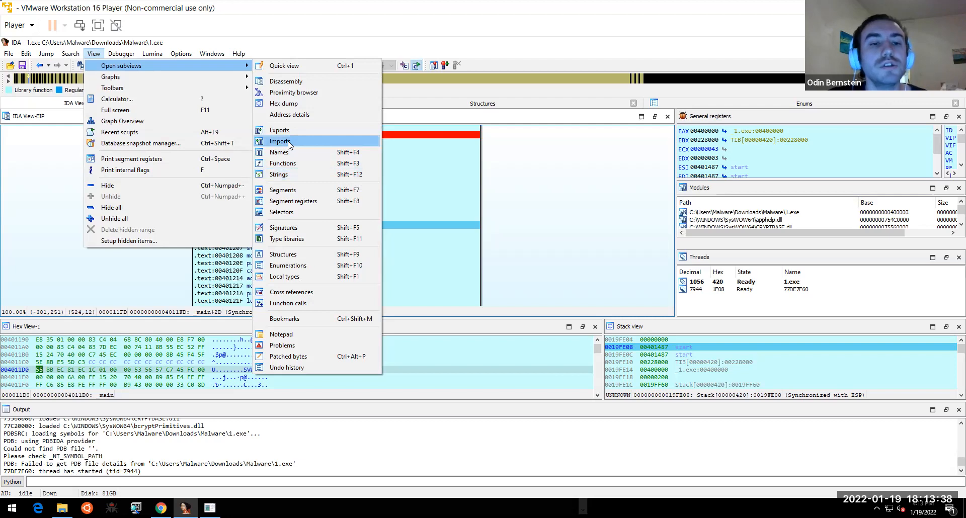
- Open the Strings subview and scroll down to 1.exe's .data strings
click(285, 176)
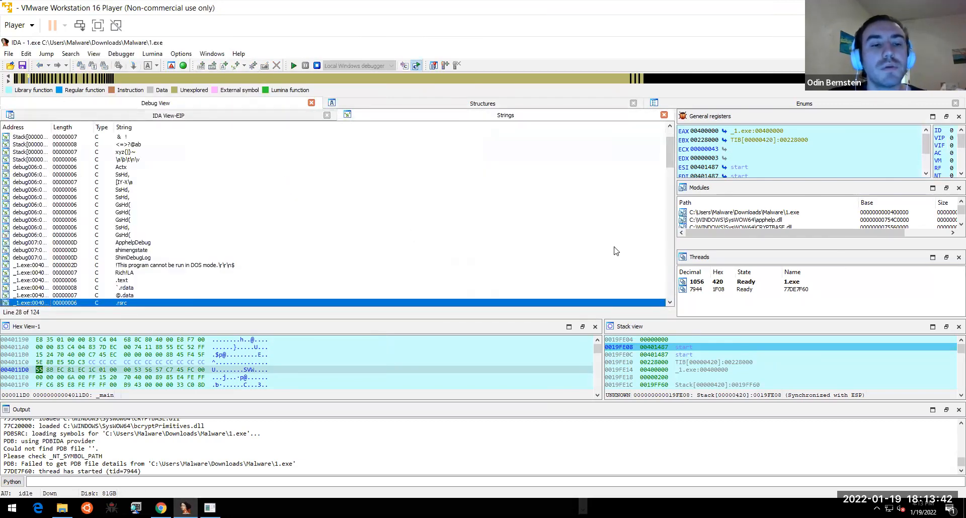
drag(670, 158, 670, 152)
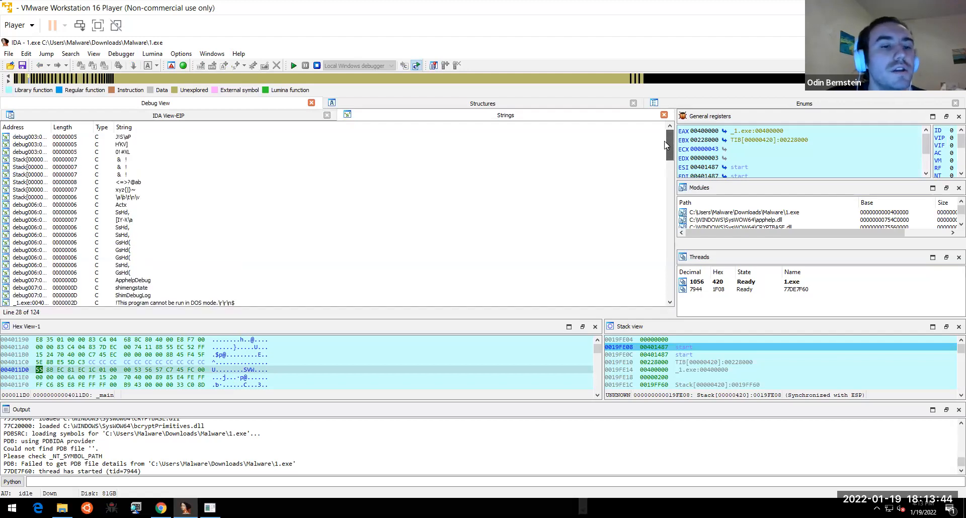
click(670, 302)
click(671, 303)
click(670, 303)
click(670, 303)
click(670, 303)
scroll(670, 303, down, 3)
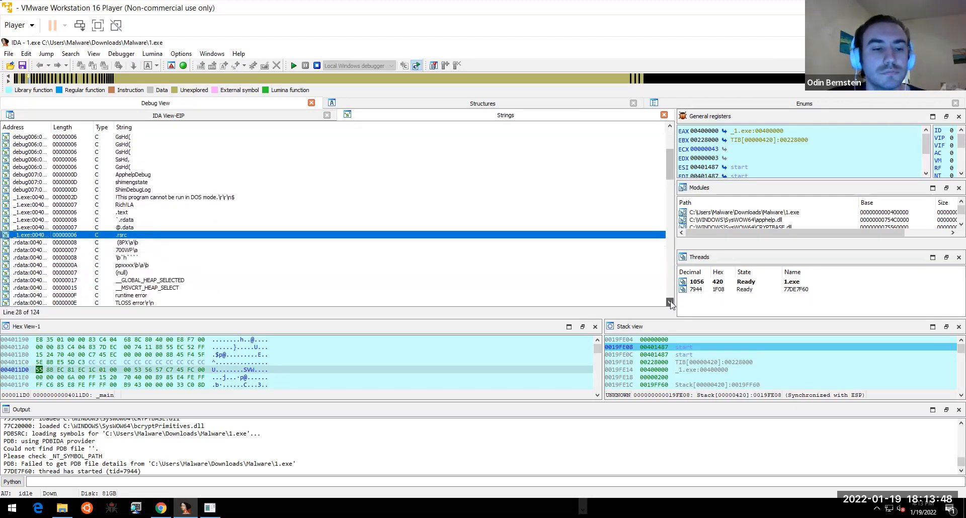
scroll(670, 303, down, 5)
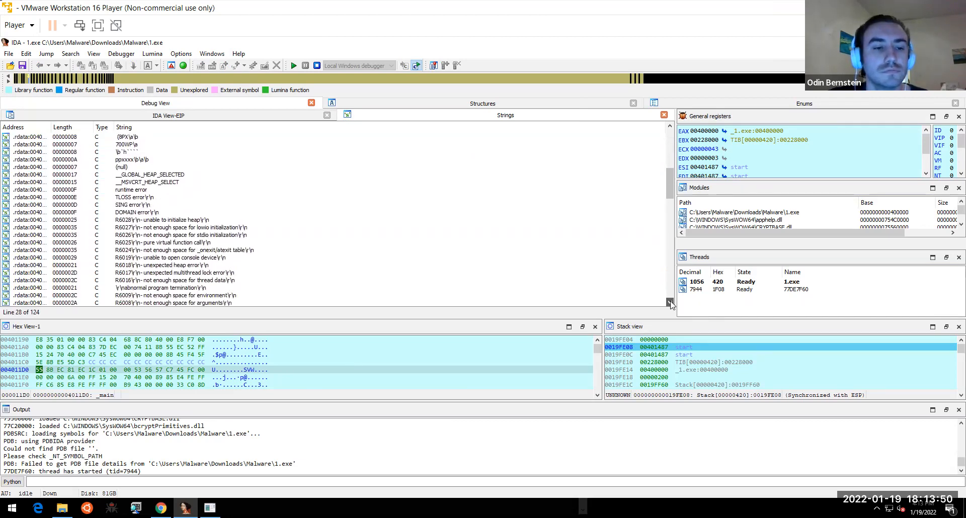
scroll(671, 303, down, 4)
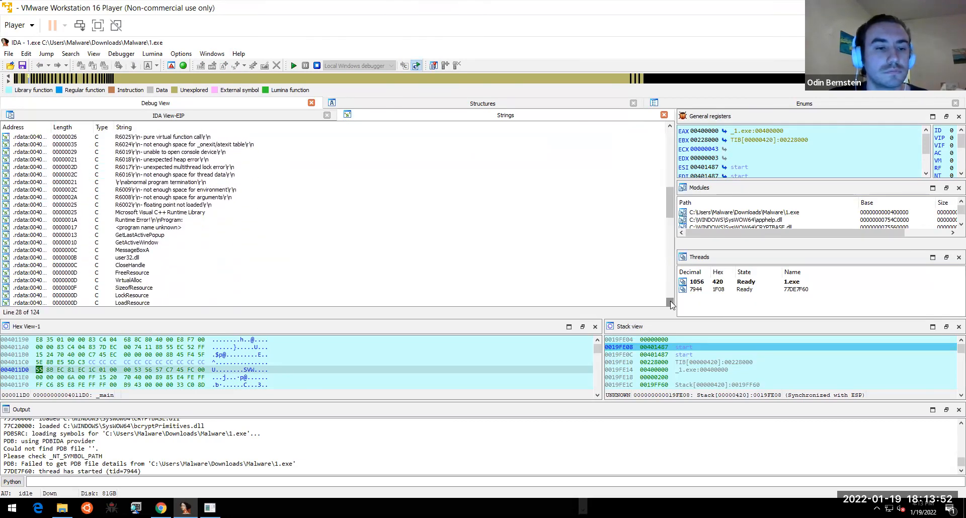
scroll(670, 303, down, 3)
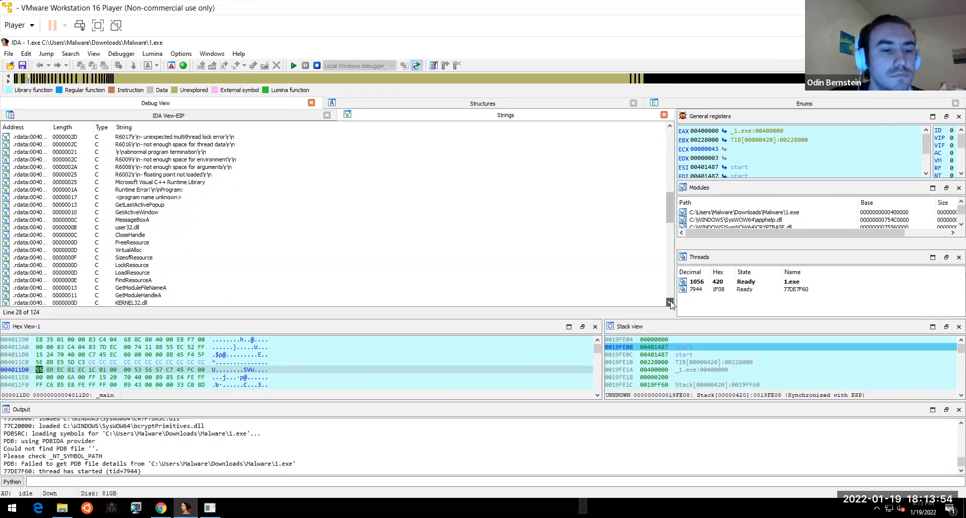
scroll(670, 303, down, 4)
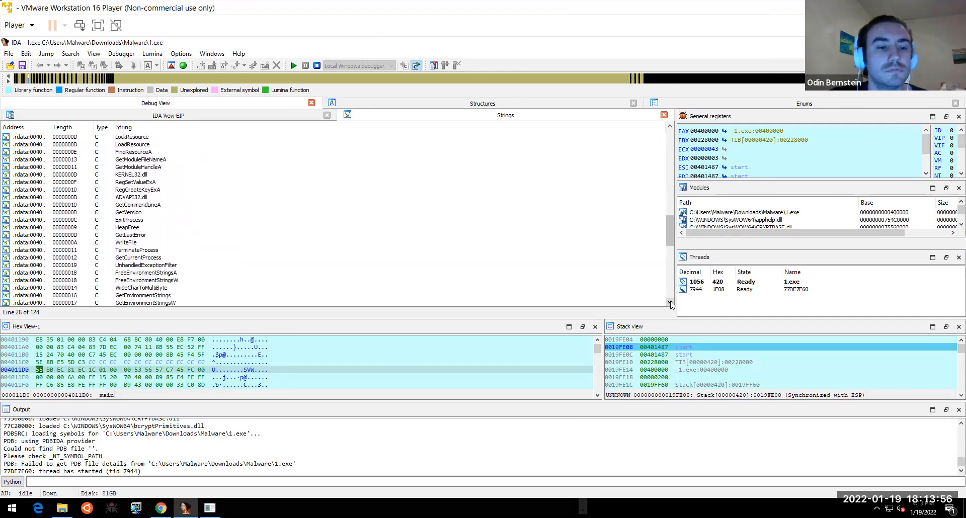
scroll(670, 303, down, 9)
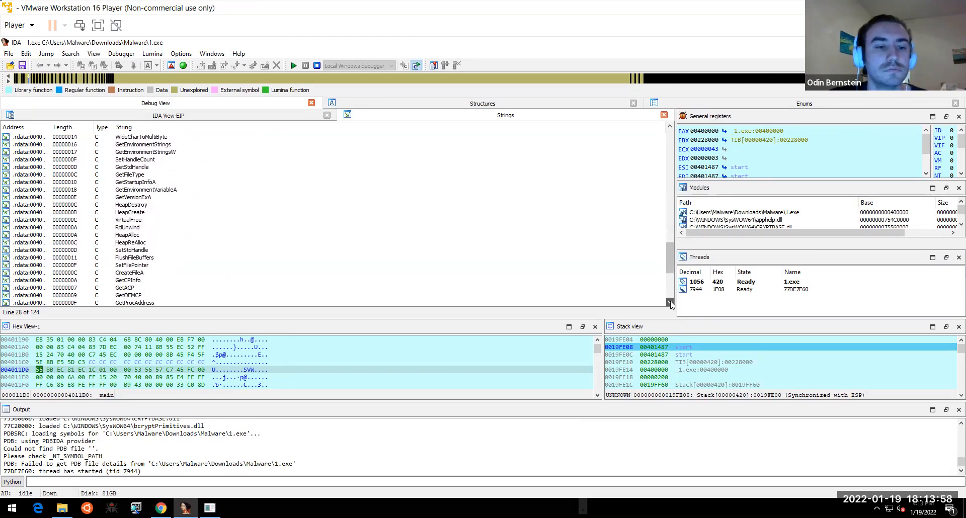
scroll(670, 303, down, 3)
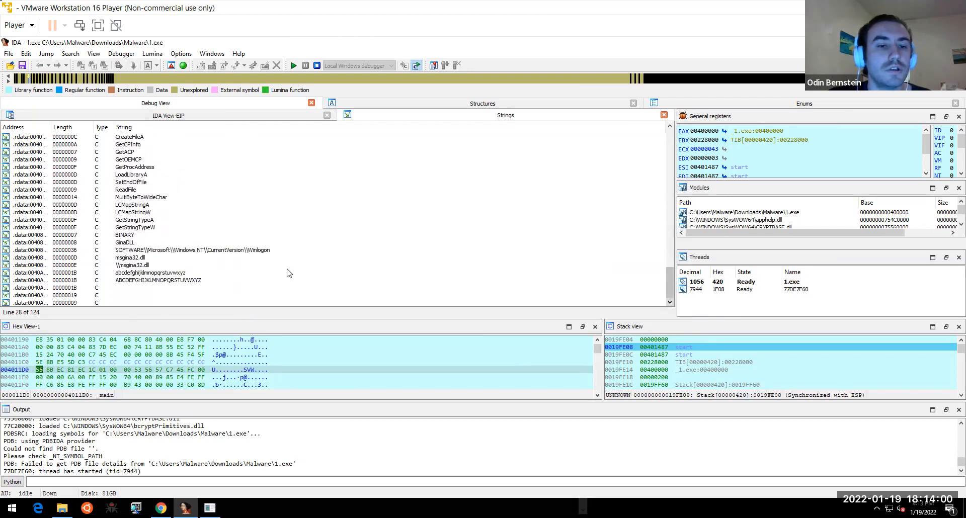
- Select the Winlogon registry path and GinaDLL strings, then start a new Chrome tab
click(174, 250)
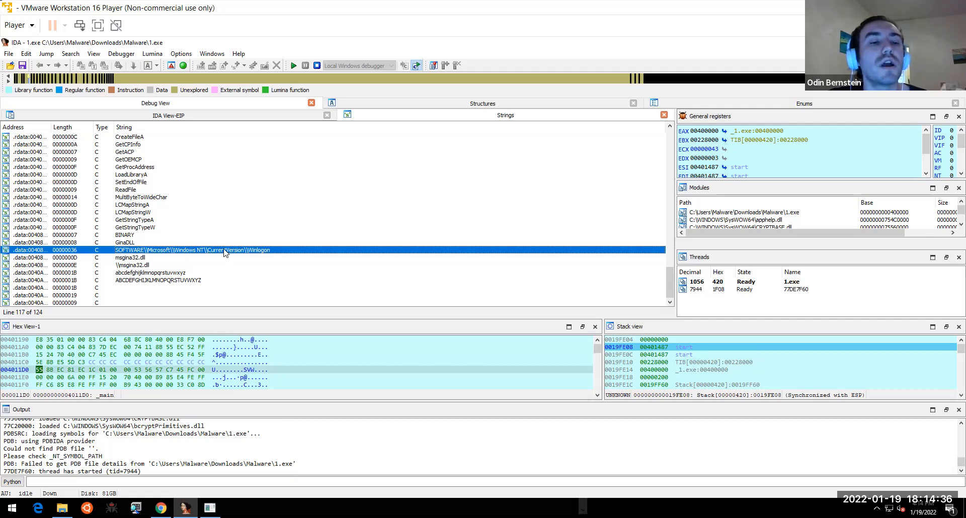
click(136, 243)
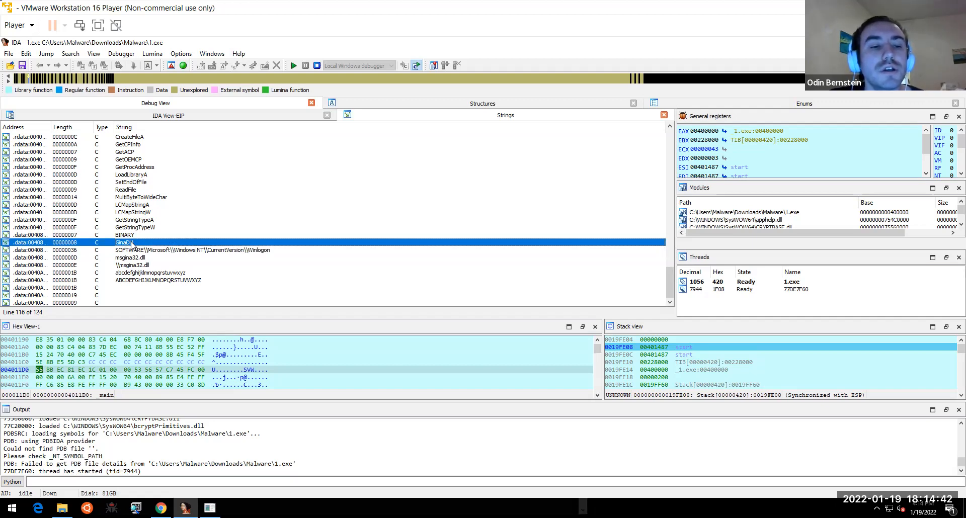
click(163, 507)
click(256, 45)
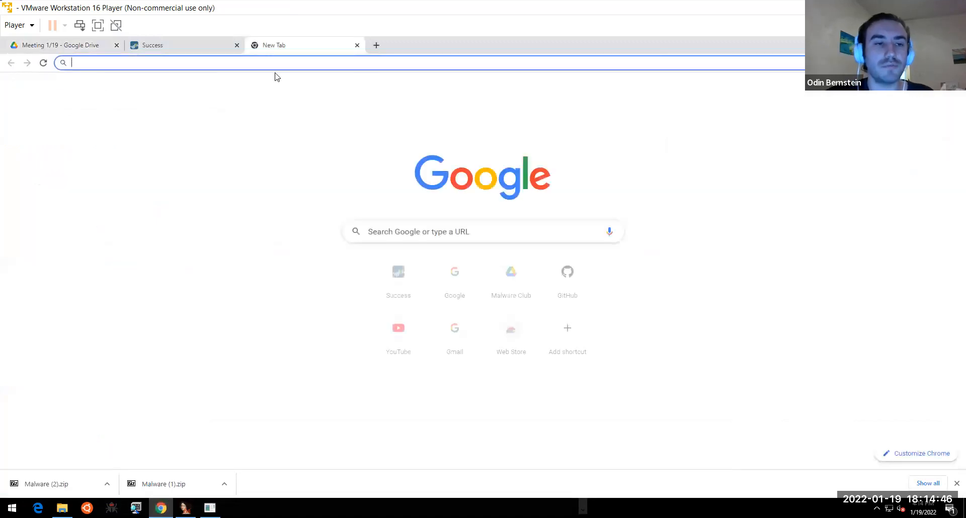
- Search GinaDLL and read Microsoft Docs' 'Loading and Running a GINA DLL' and GINA glossary entry
text(GinaDLL)
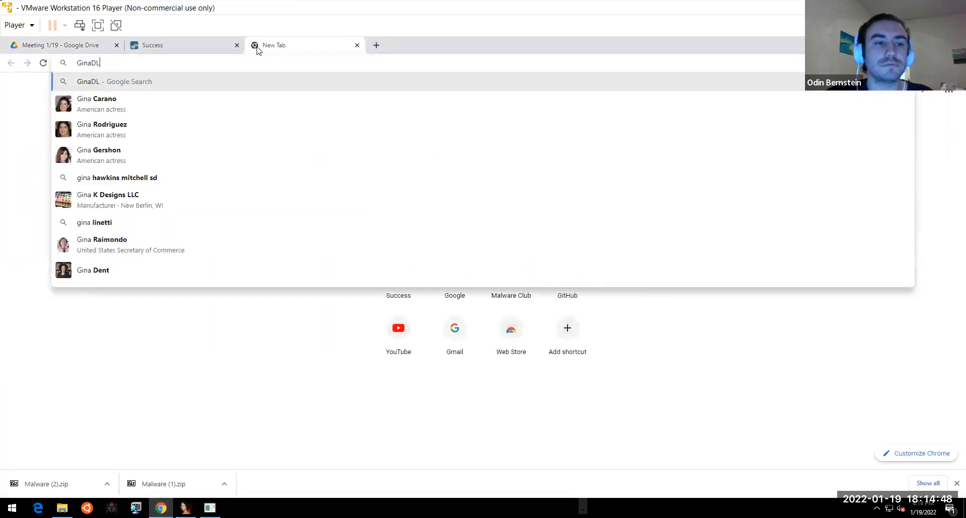
key(Return)
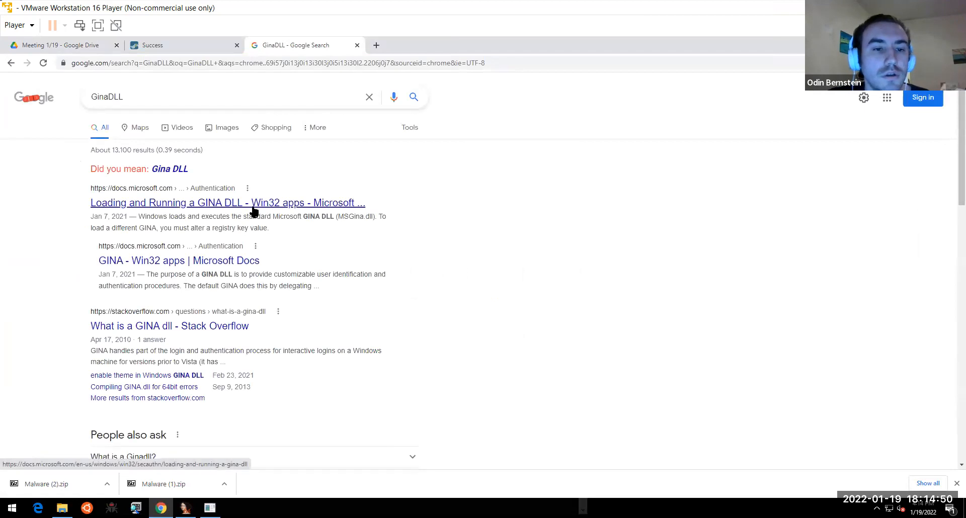
click(264, 206)
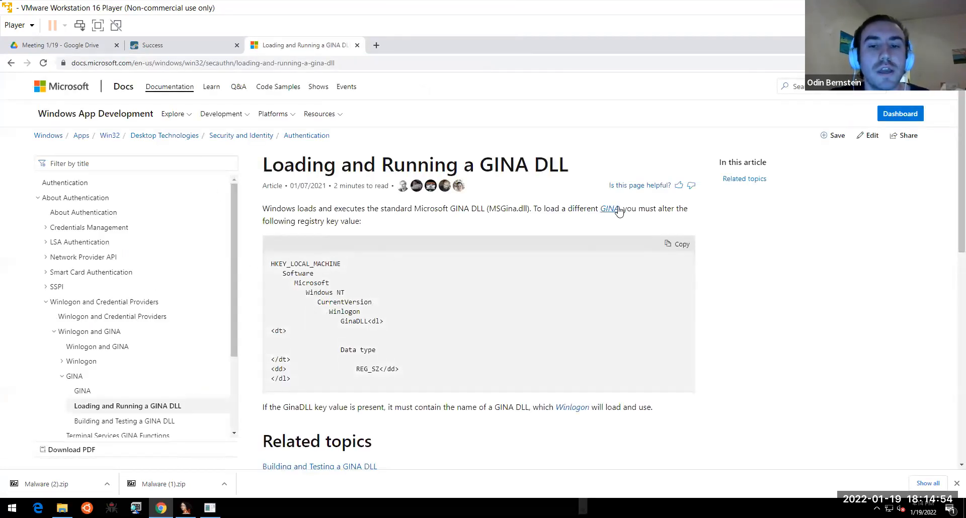
click(614, 209)
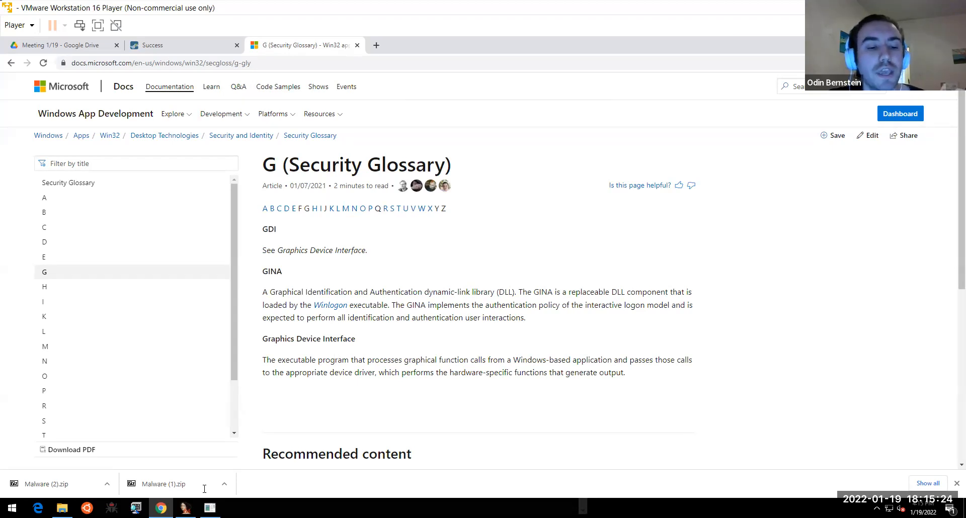
key(alt+Tab)
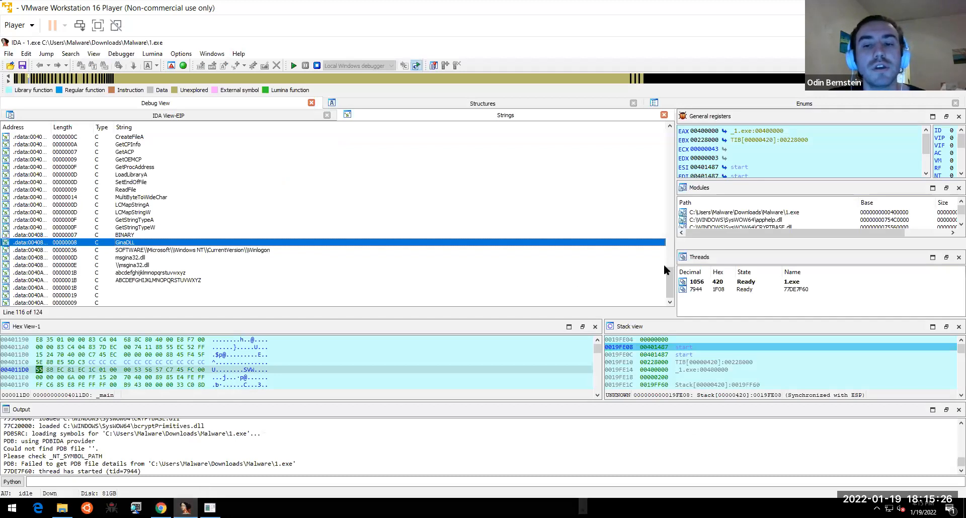
- Bring main's disassembly back and step past the xor and the sub_401080 call
drag(669, 273, 654, 201)
scroll(652, 194, up, 14)
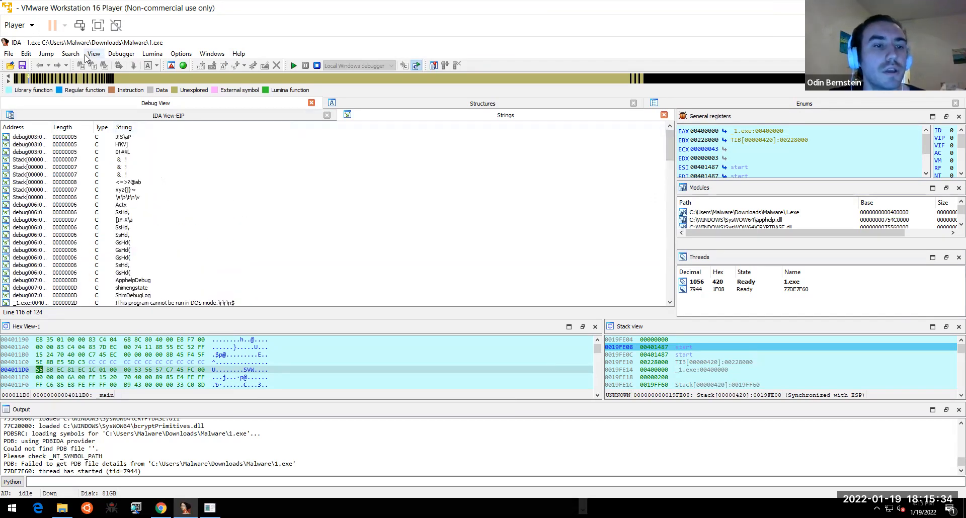
click(164, 118)
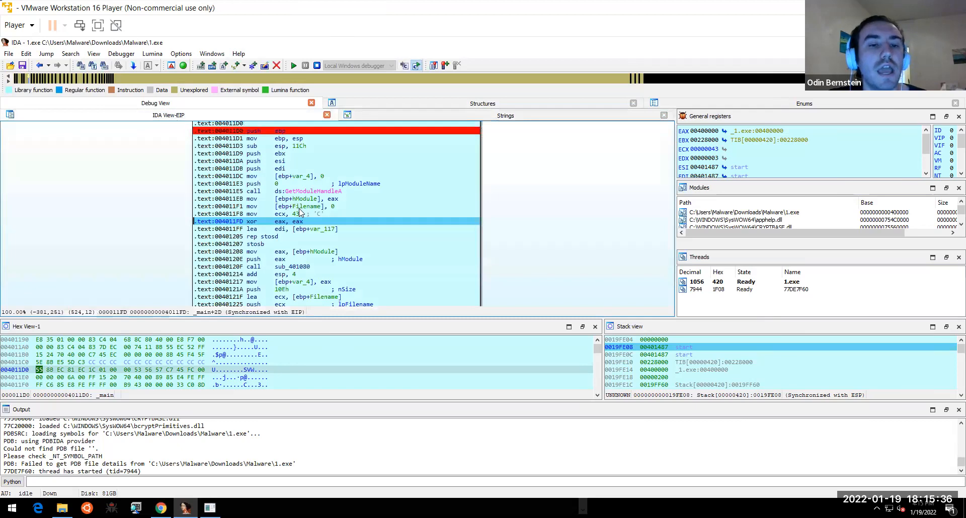
drag(567, 208, 566, 192)
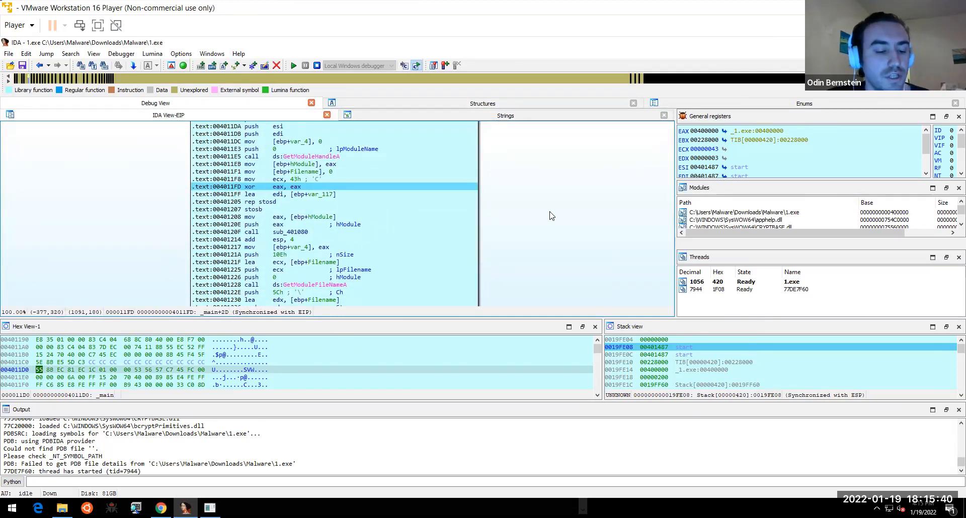
key(F8)
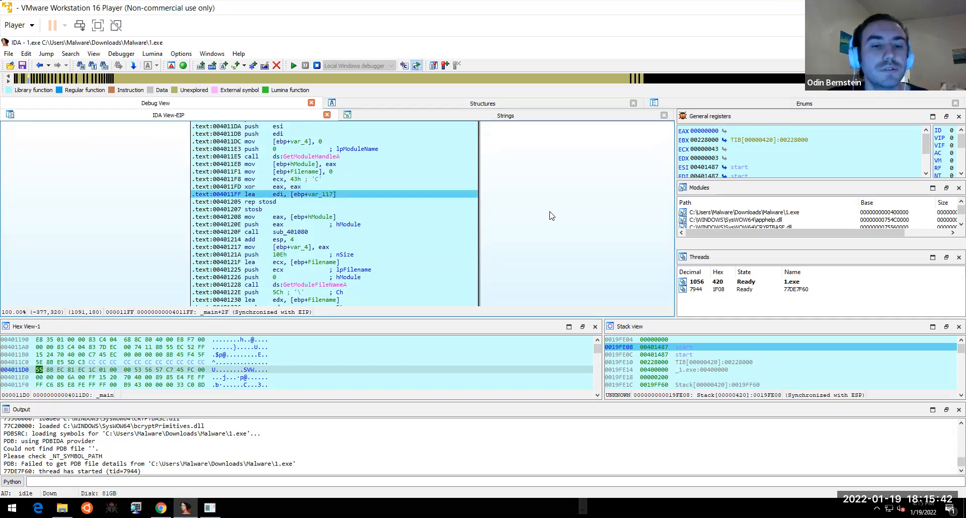
key(F8)
key(F8)
key(F8)
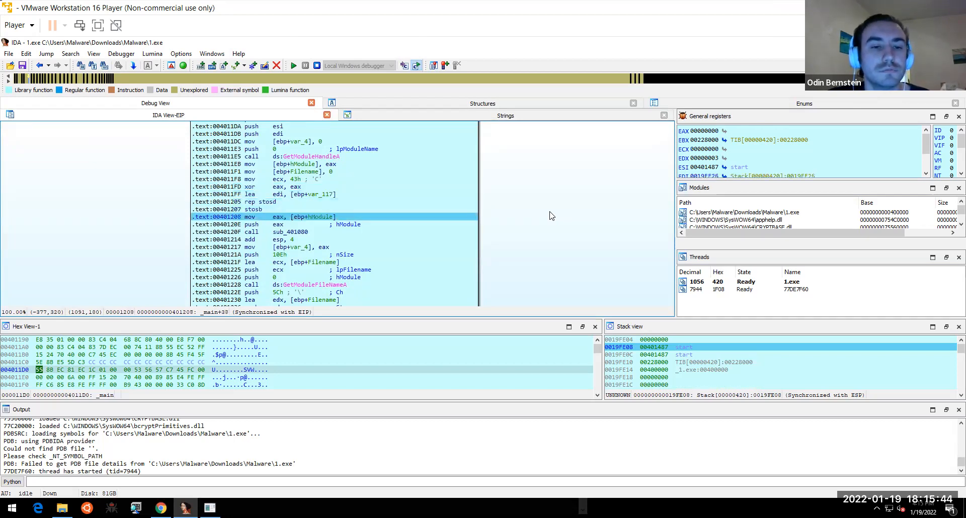
key(F8)
key(F8)
key(F8)
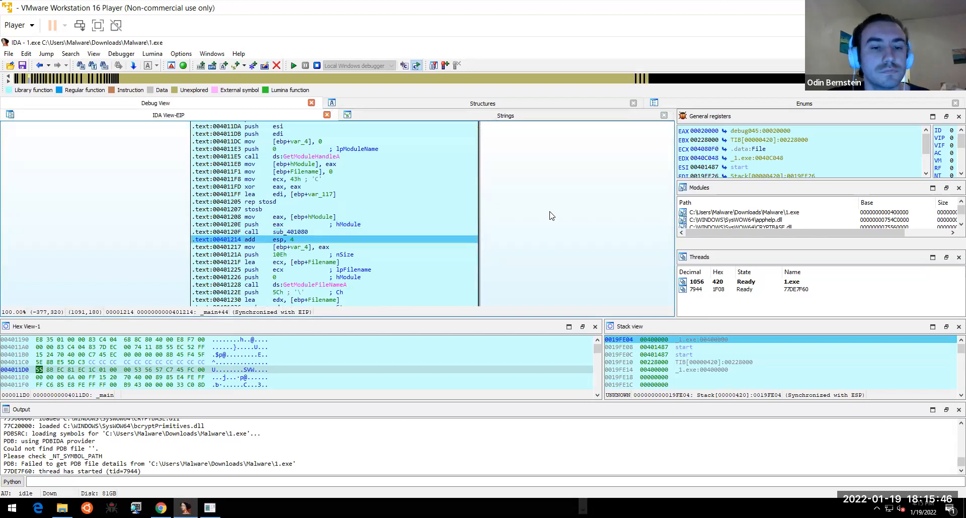
- Step past the 10Eh push, GetModuleFileNameA and strrchr calls to 0040123F
key(F8)
key(F8)
key(F8)
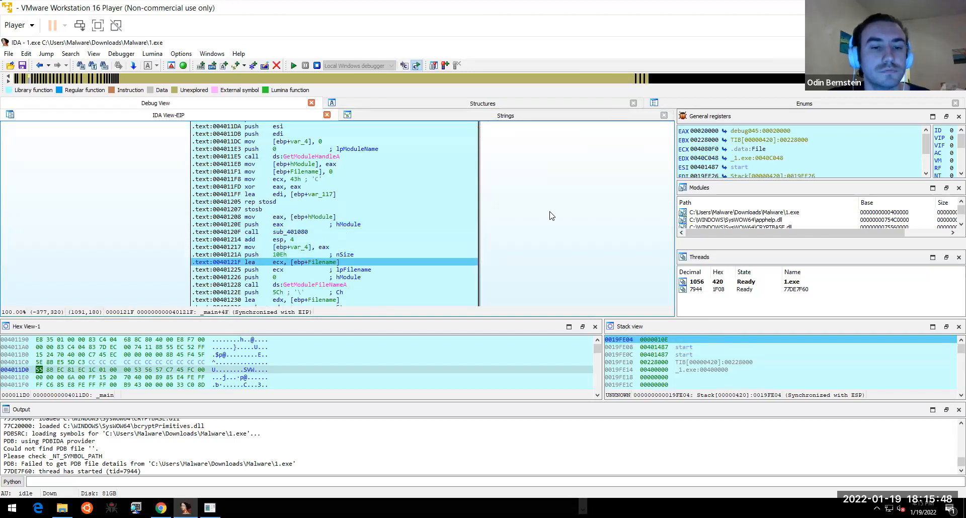
key(F8)
key(F8)
key(F8)
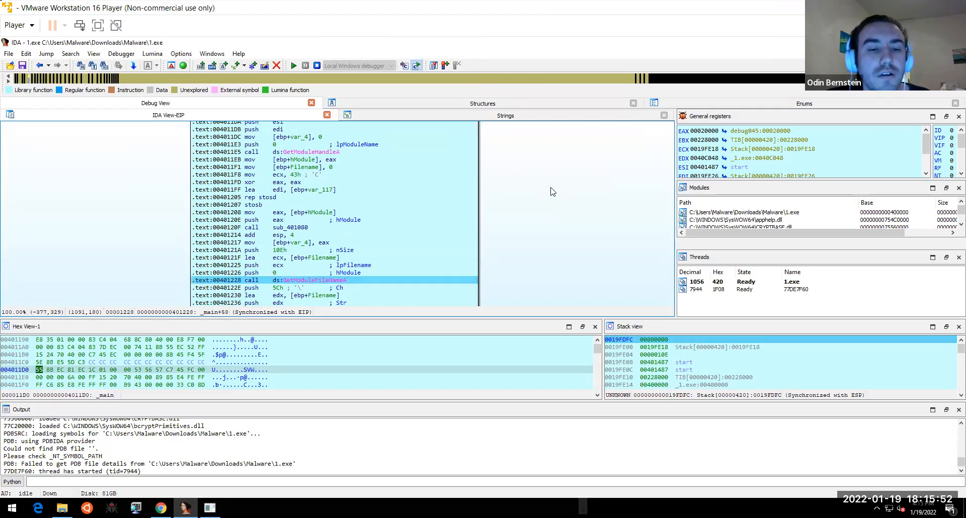
scroll(552, 144, down, 3)
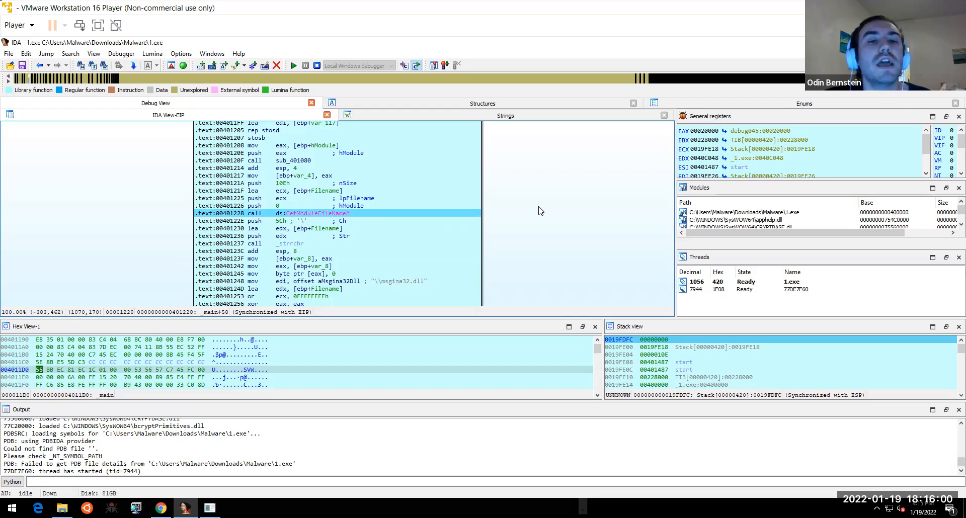
key(F8)
key(F8)
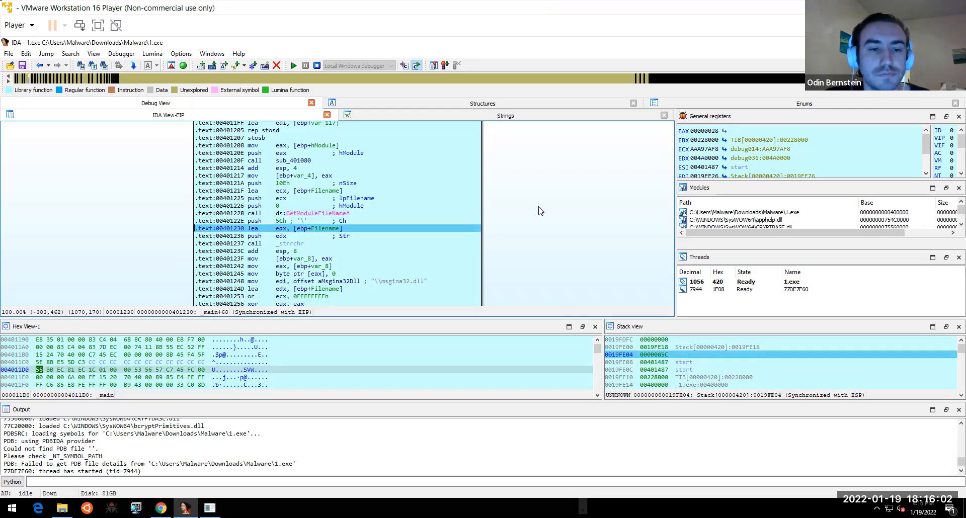
key(F8)
key(F8)
key(F8)
key(F8)
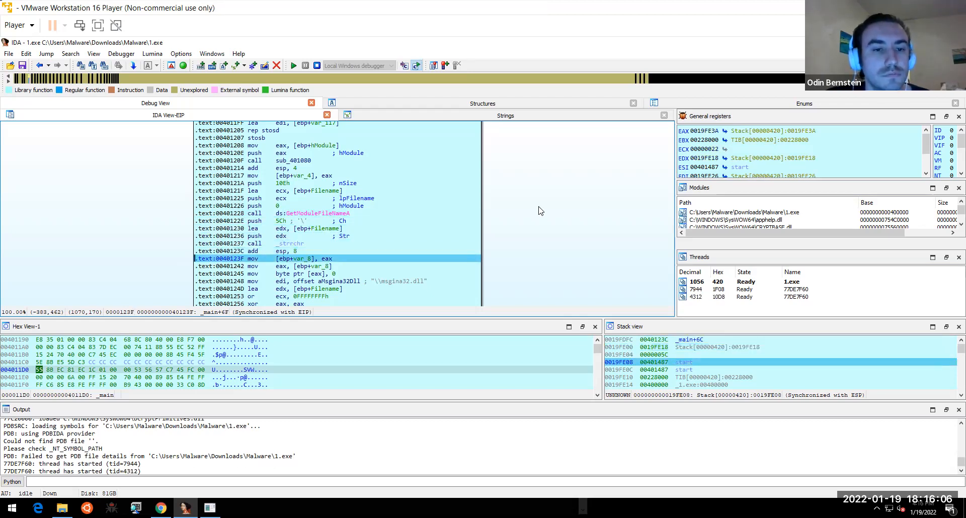
click(300, 160)
- Set a breakpoint on the call to sub_401080 and restart the debug session
right_click(301, 161)
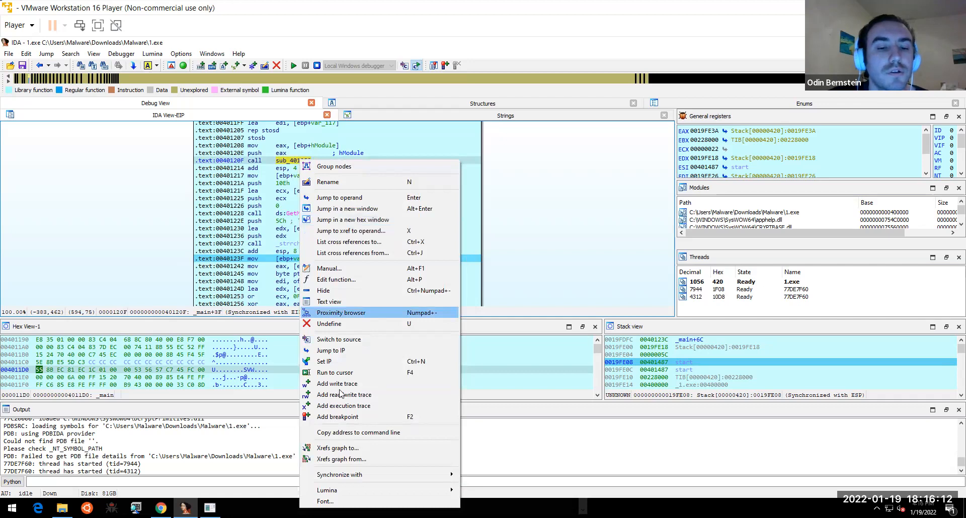
click(337, 417)
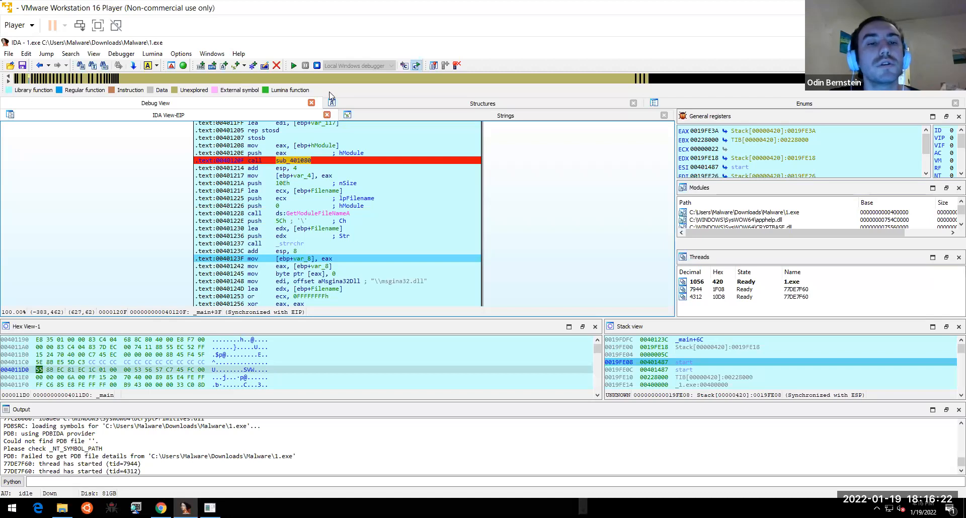
click(317, 66)
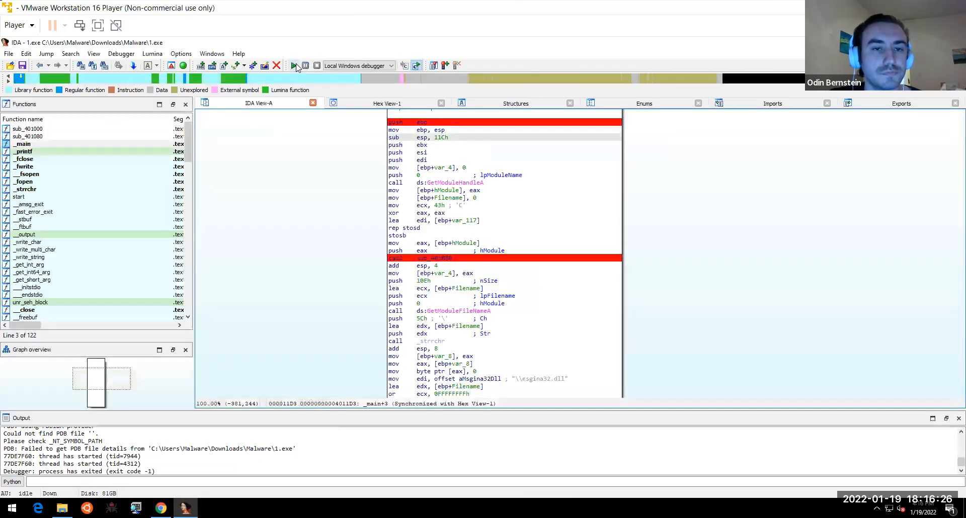
click(295, 66)
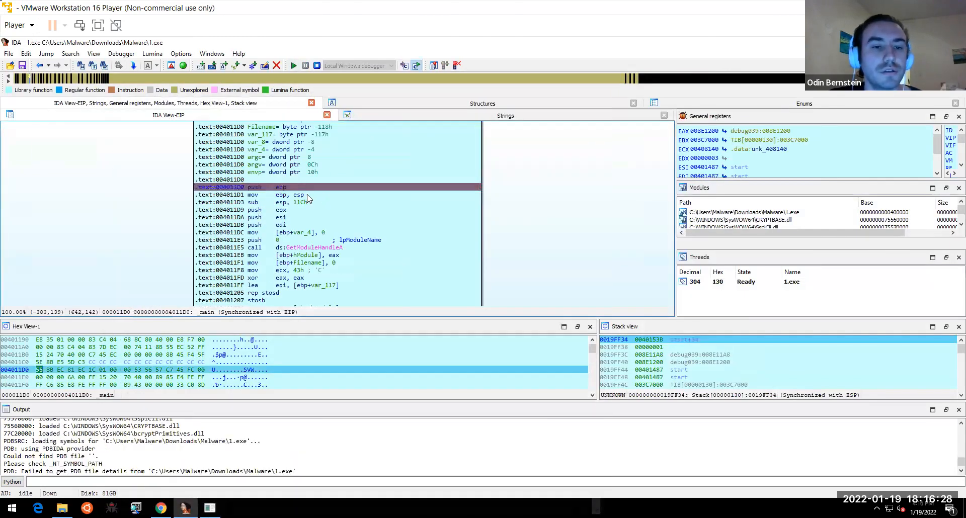
- Move the breakpoint from 0040120F to push eax at 0040120E, then run 1.exe to exit
scroll(486, 260, down, 4)
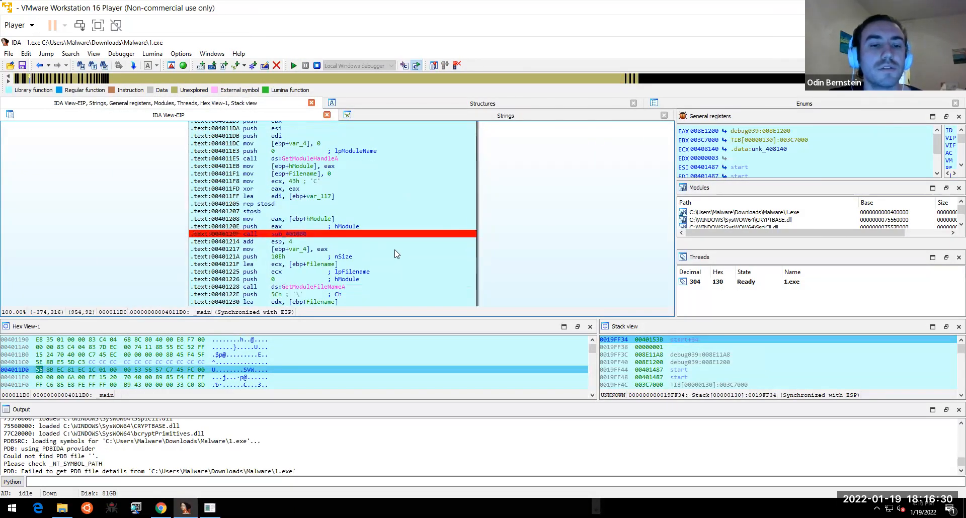
click(364, 236)
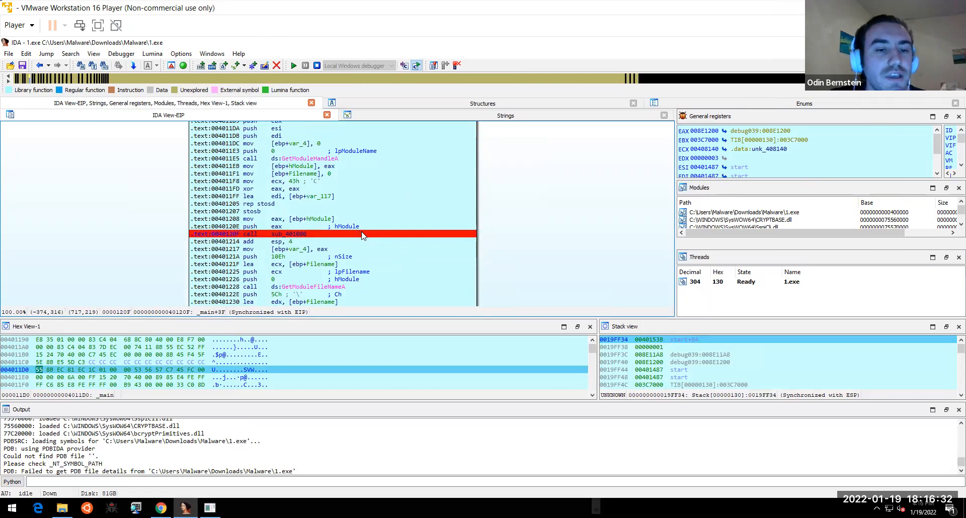
right_click(362, 235)
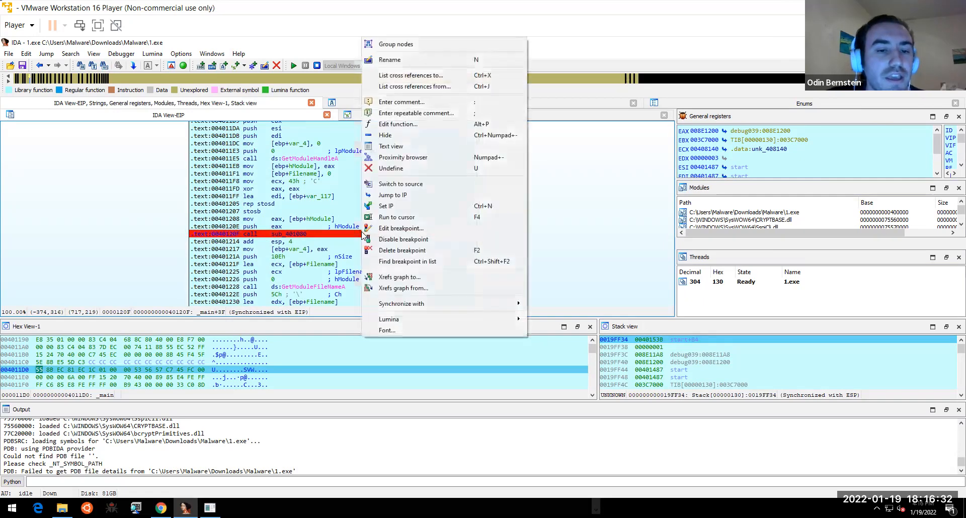
click(409, 250)
click(306, 226)
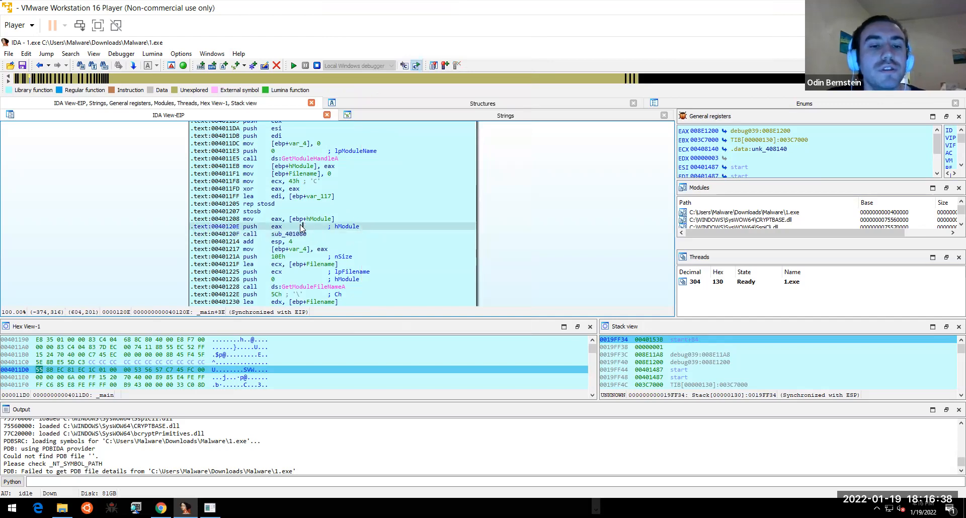
right_click(295, 229)
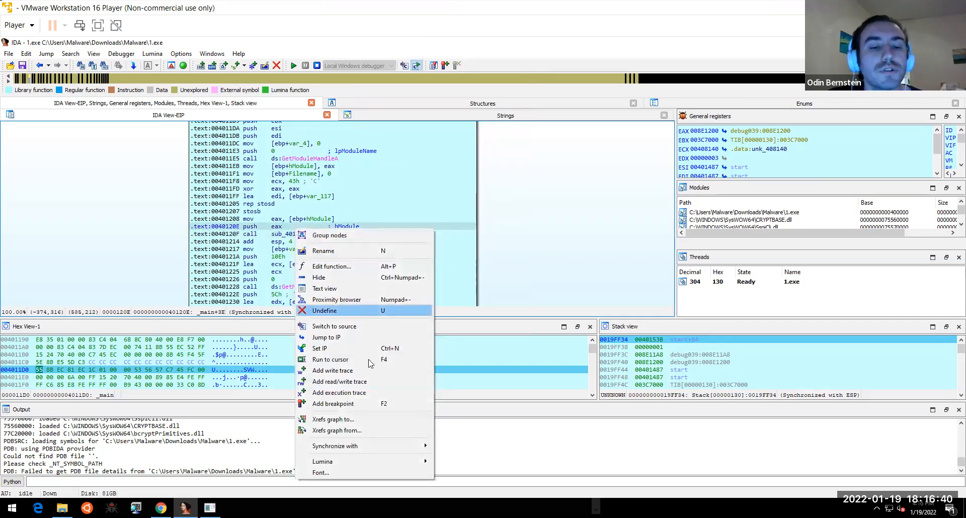
click(352, 405)
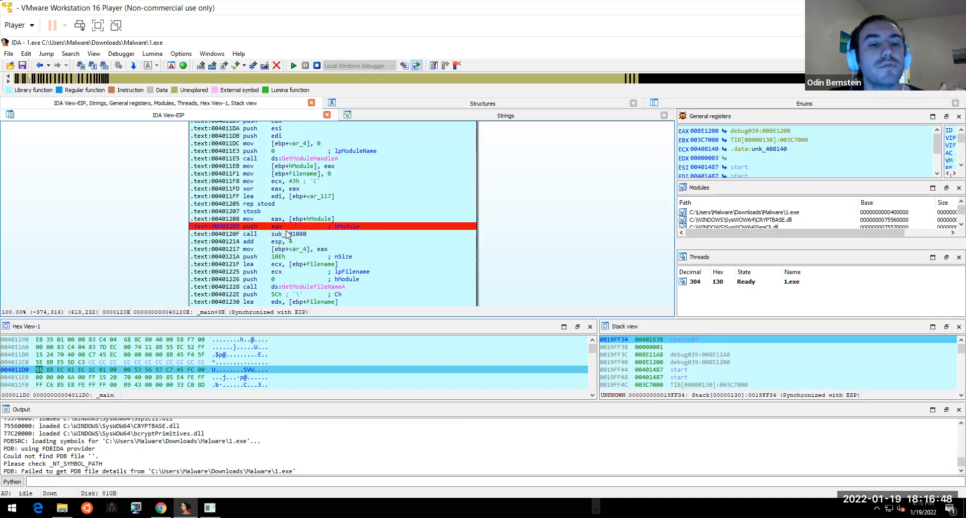
click(294, 66)
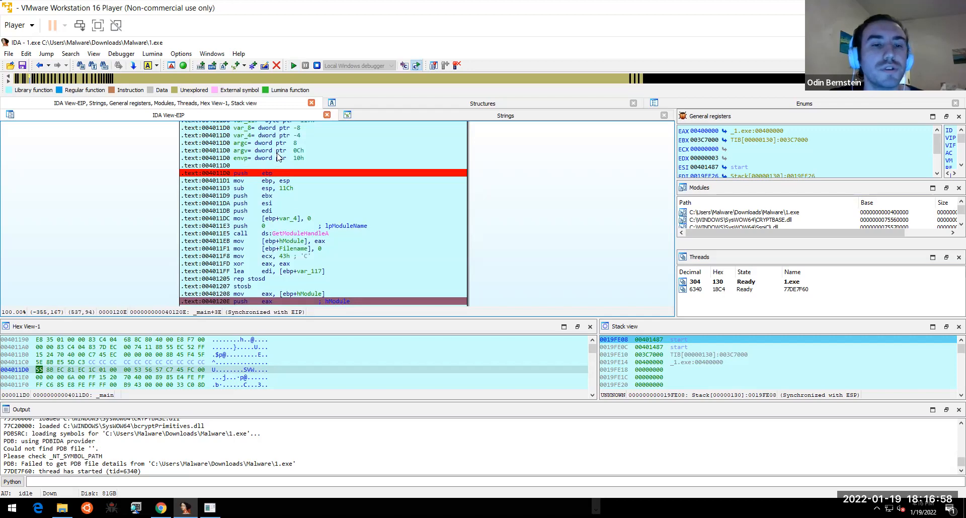
click(295, 66)
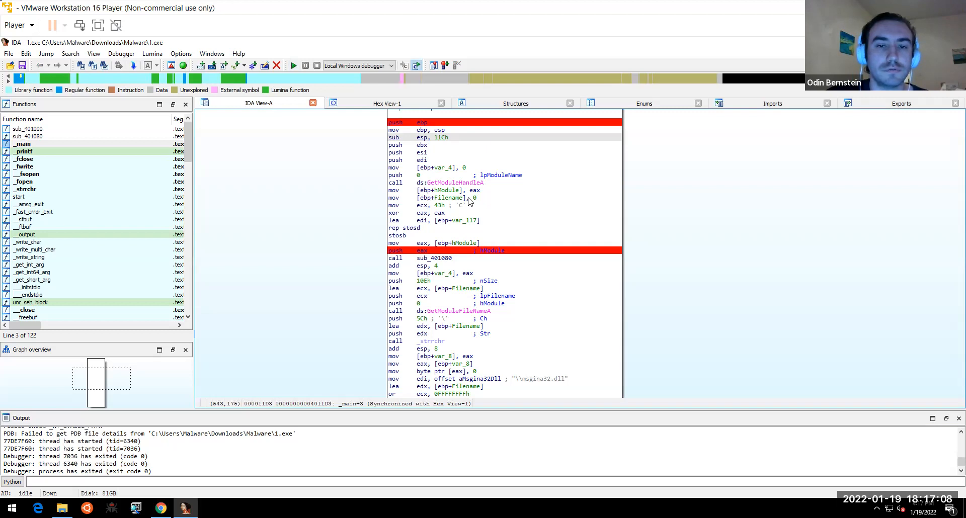
- Run to the 0040120E breakpoint, step into sub_401080 and select its FindResourceA block
click(294, 65)
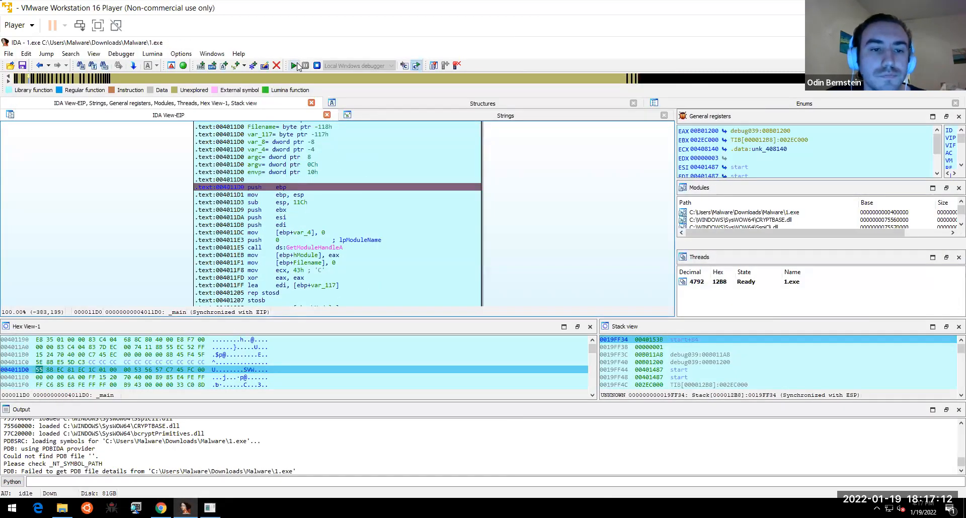
click(295, 65)
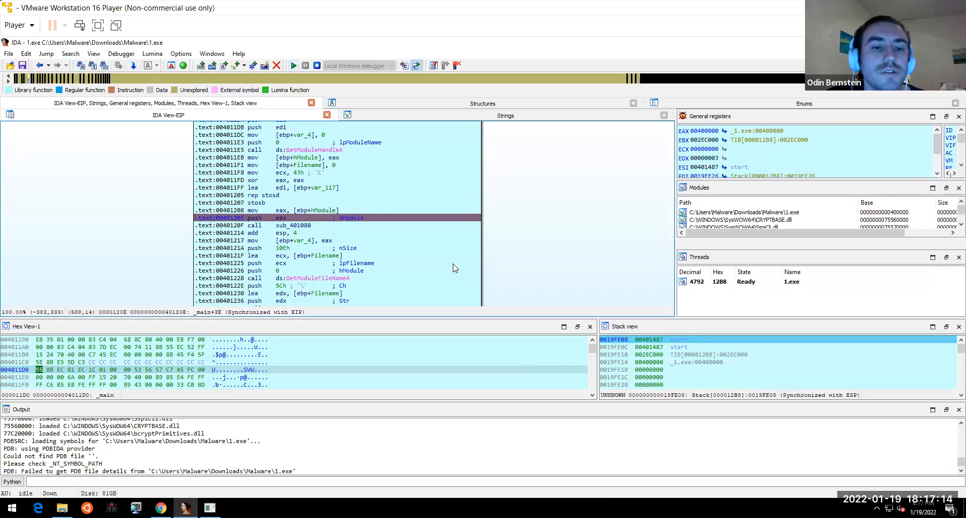
scroll(526, 227, down, 1)
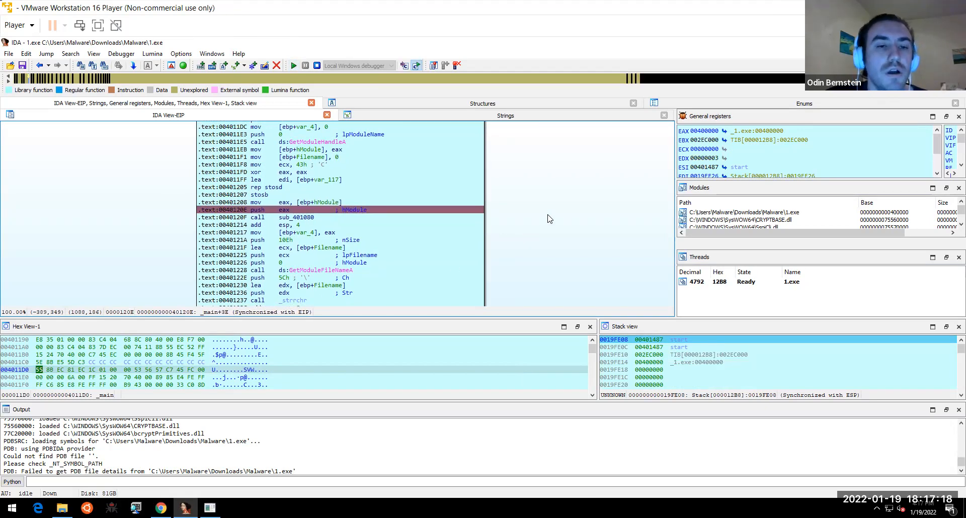
key(F8)
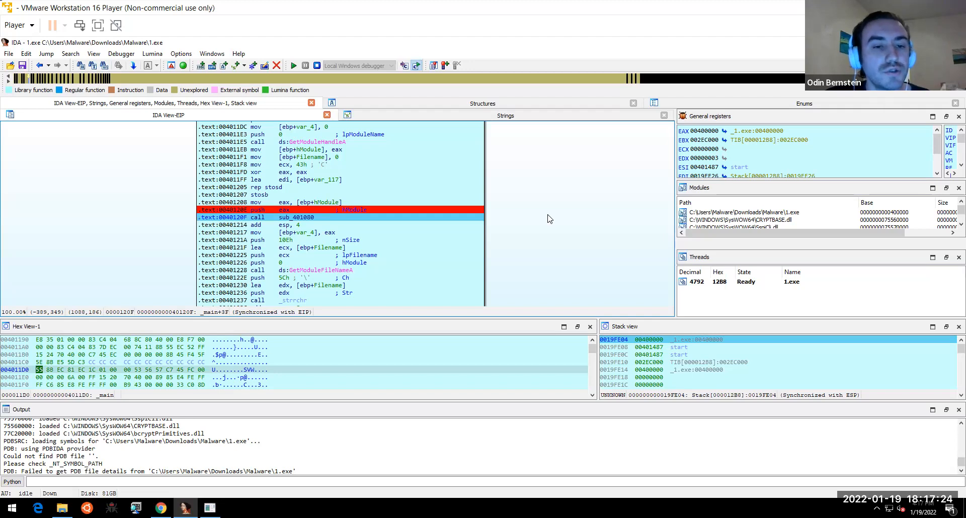
key(F7)
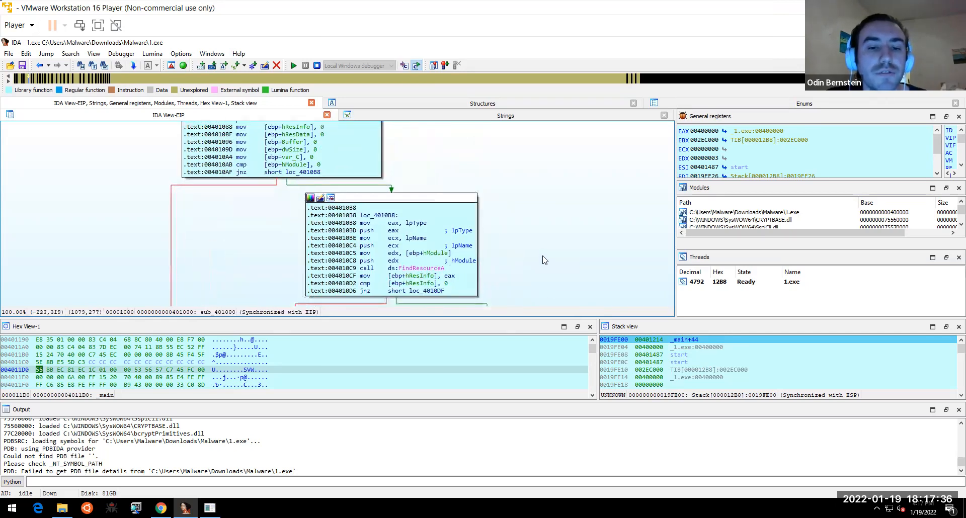
scroll(540, 233, down, 2)
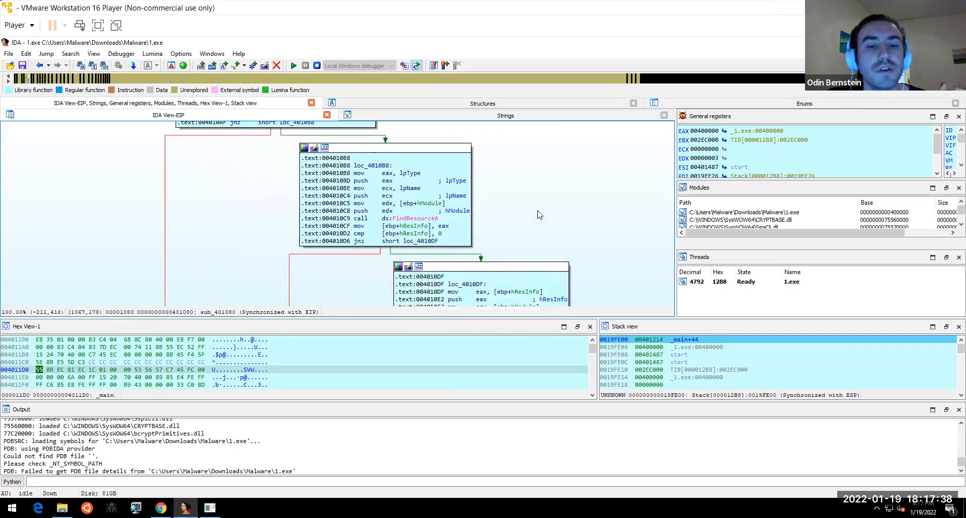
click(444, 217)
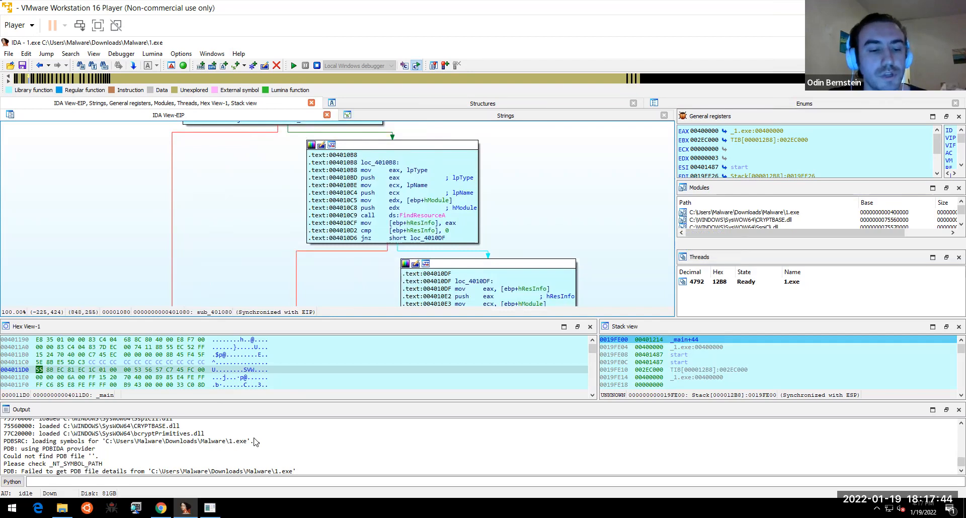
key(alt+Tab)
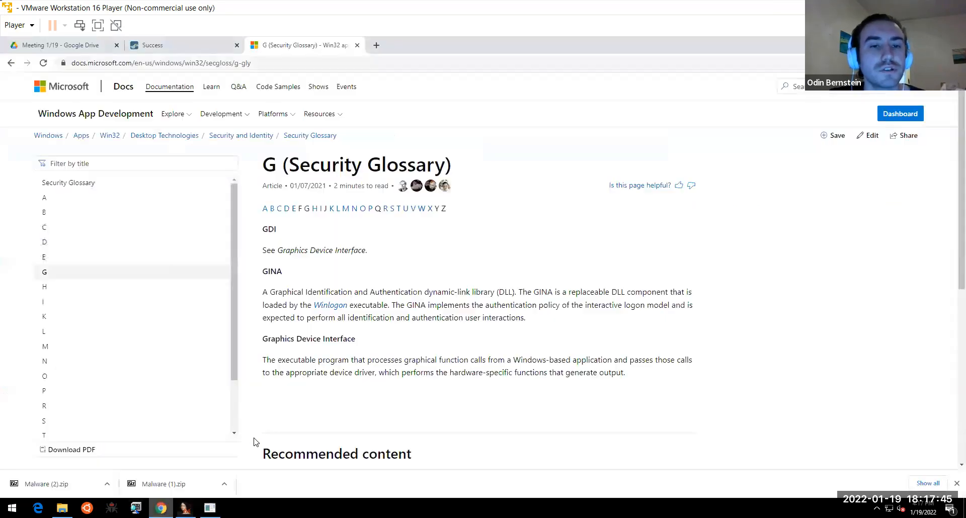
- Search findresourceA and open the Microsoft Docs FindResourceA function (winbase.h) page
click(379, 47)
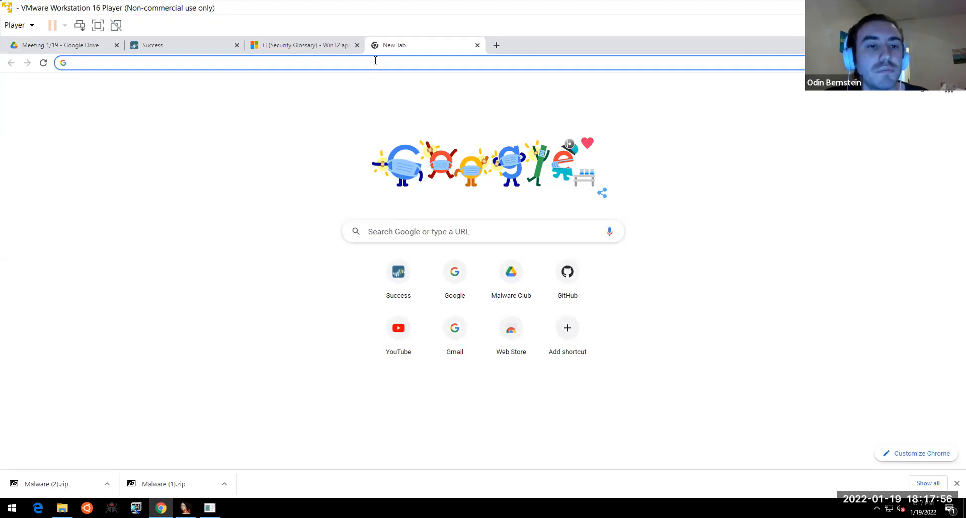
text(findresourceA)
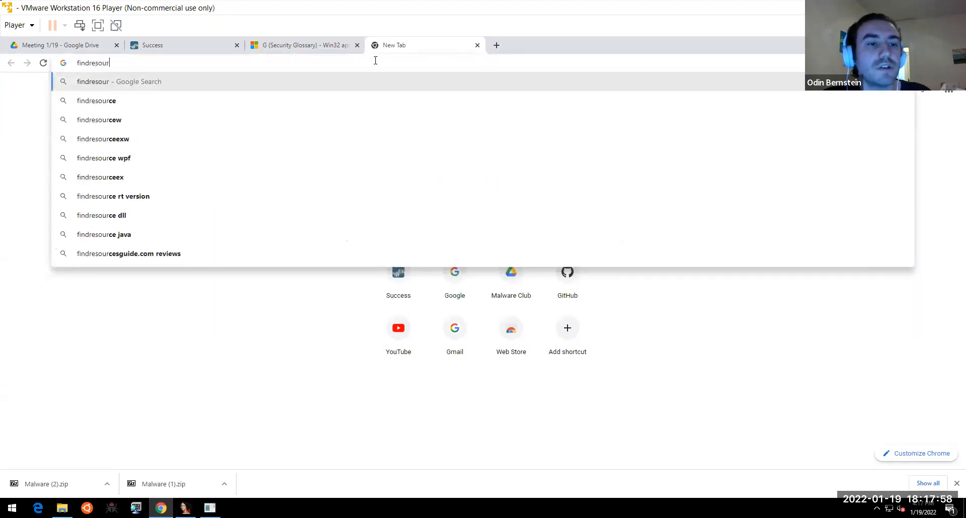
key(Return)
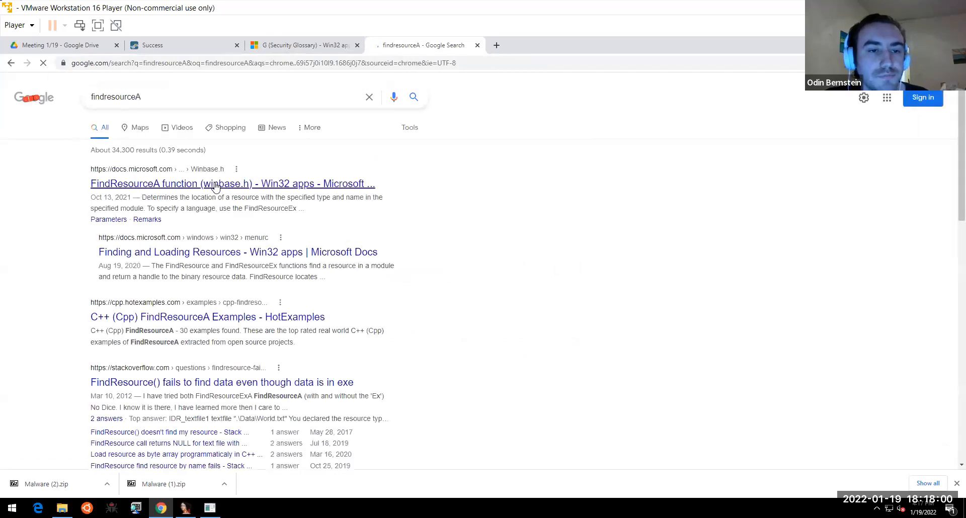
click(215, 188)
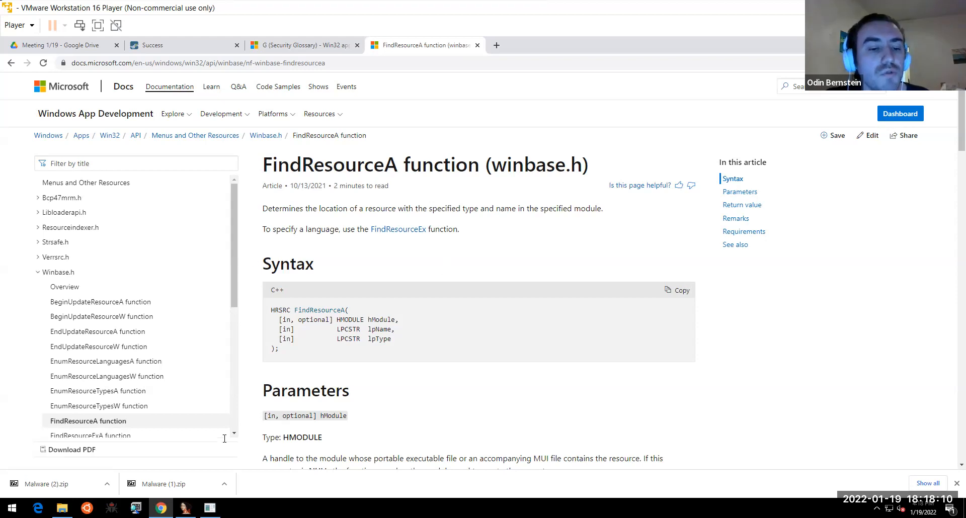
key(alt+Tab)
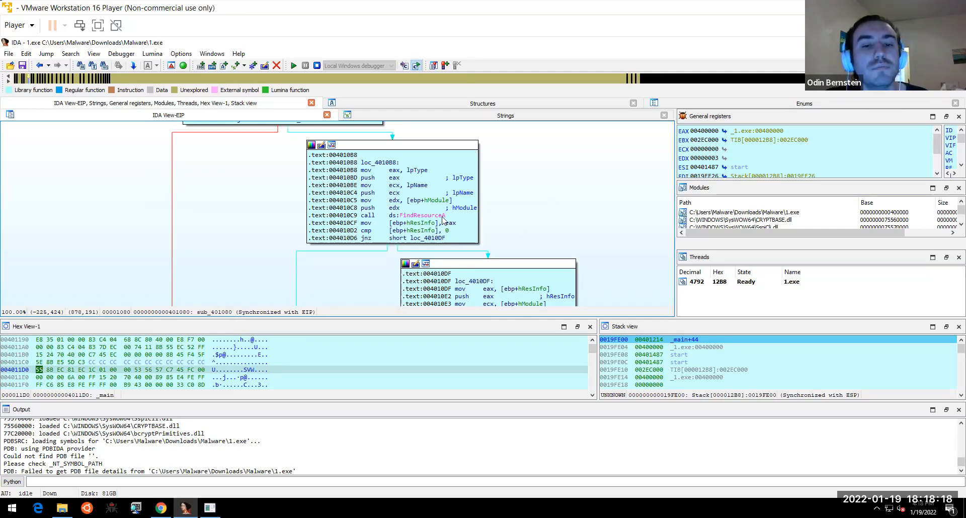
- Run 1.exe to cursor at the push edx (004010C8) just before FindResourceA
mouse_move(443, 216)
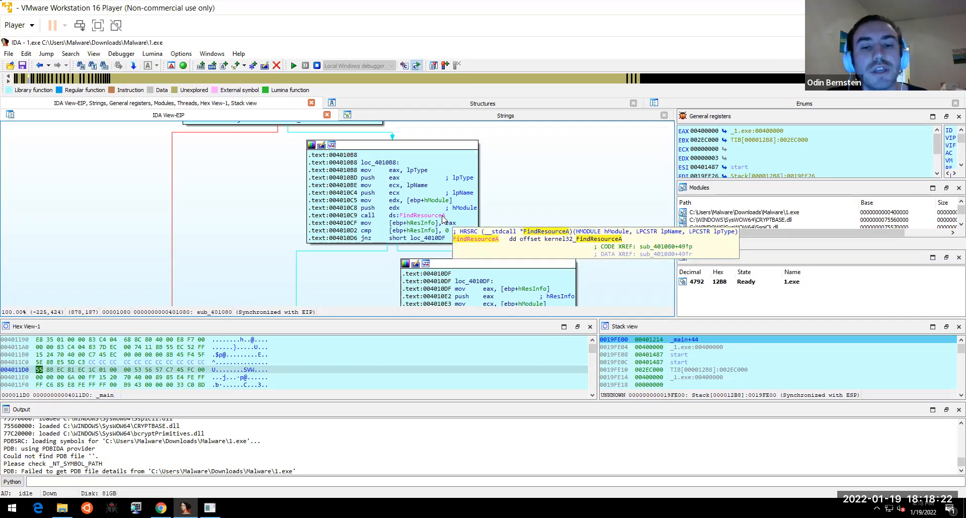
click(443, 217)
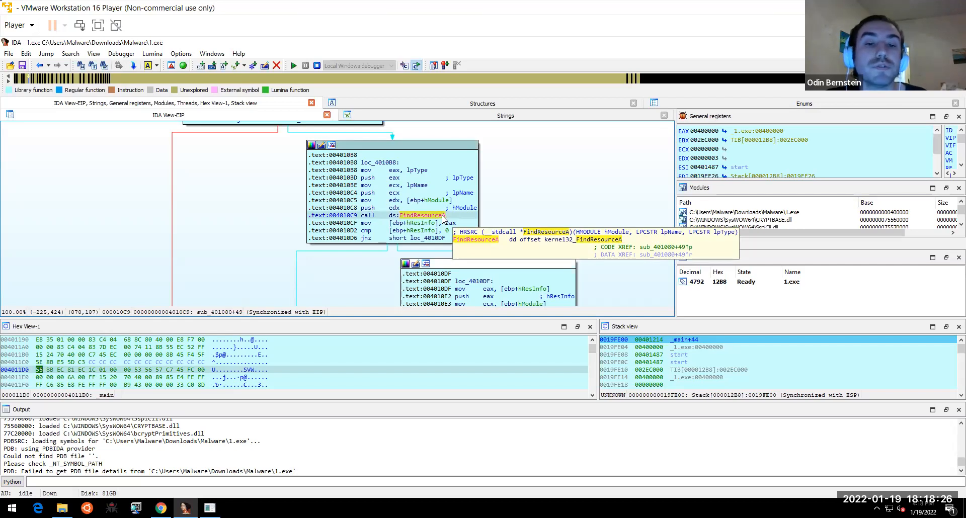
click(386, 209)
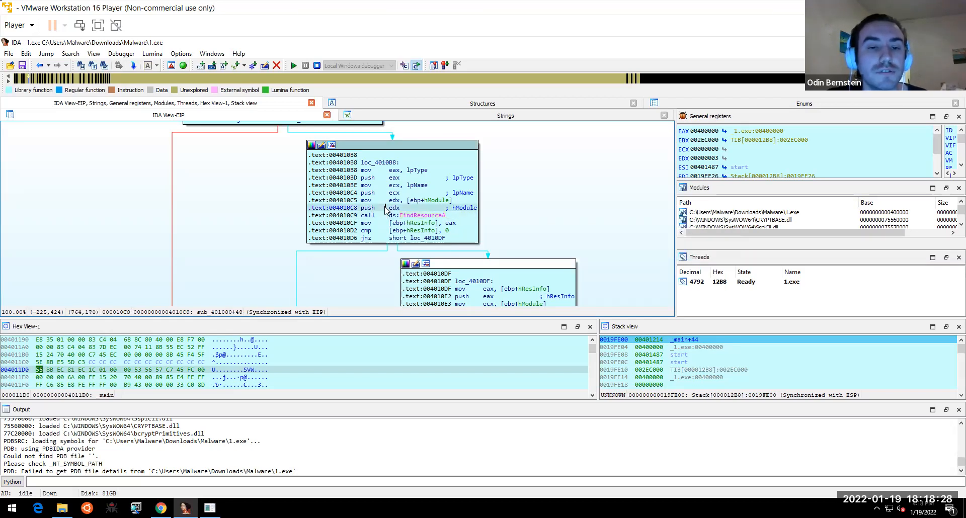
right_click(385, 209)
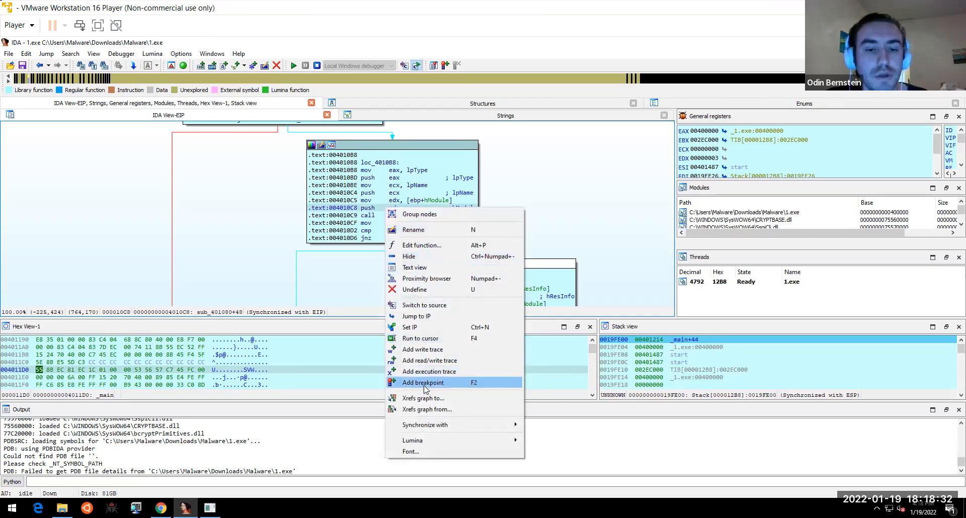
click(431, 339)
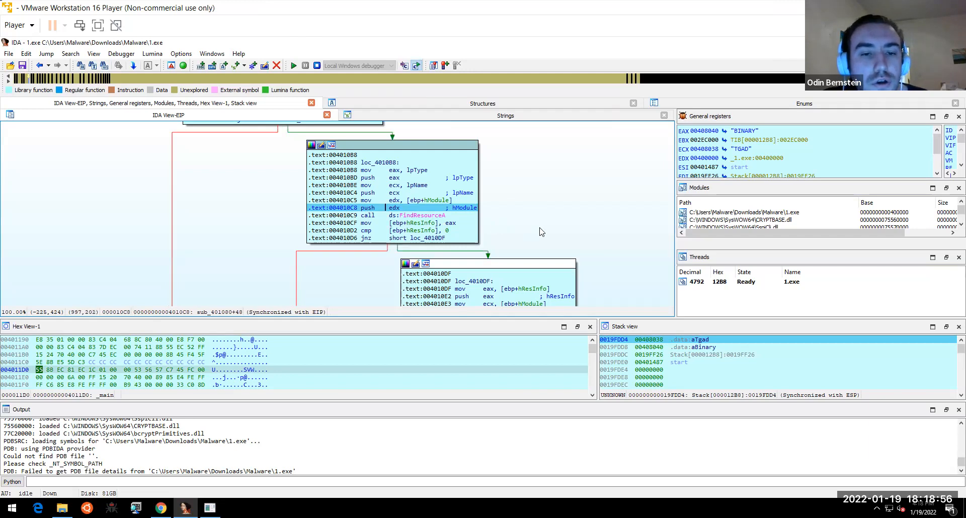
mouse_move(434, 202)
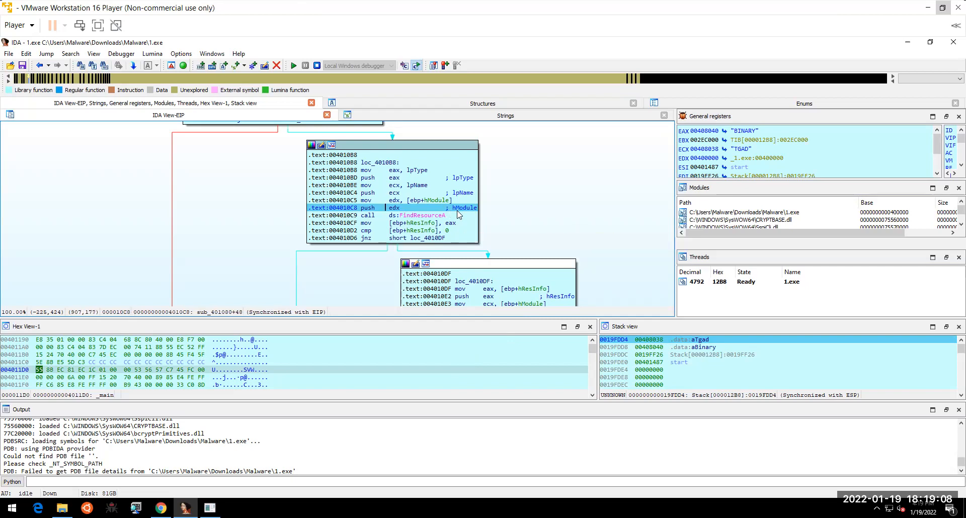
mouse_move(432, 218)
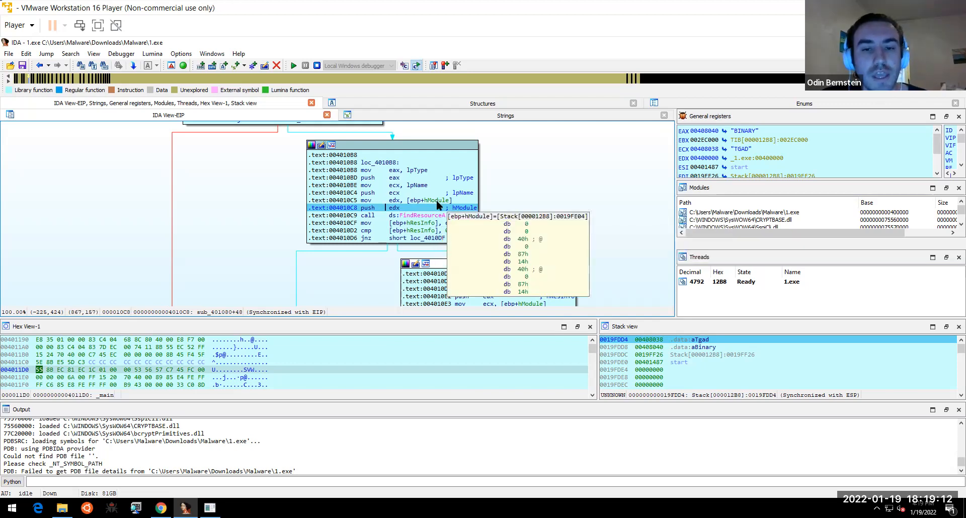
click(436, 200)
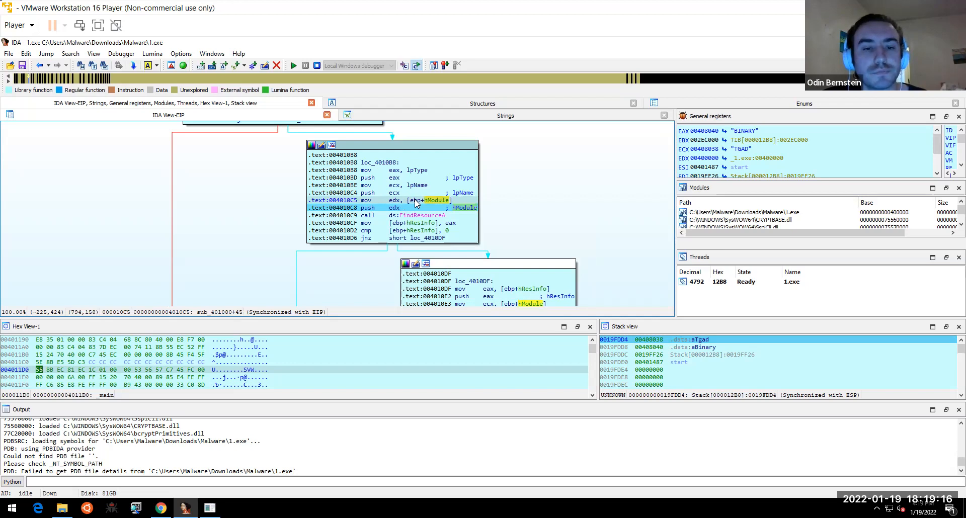
mouse_move(434, 203)
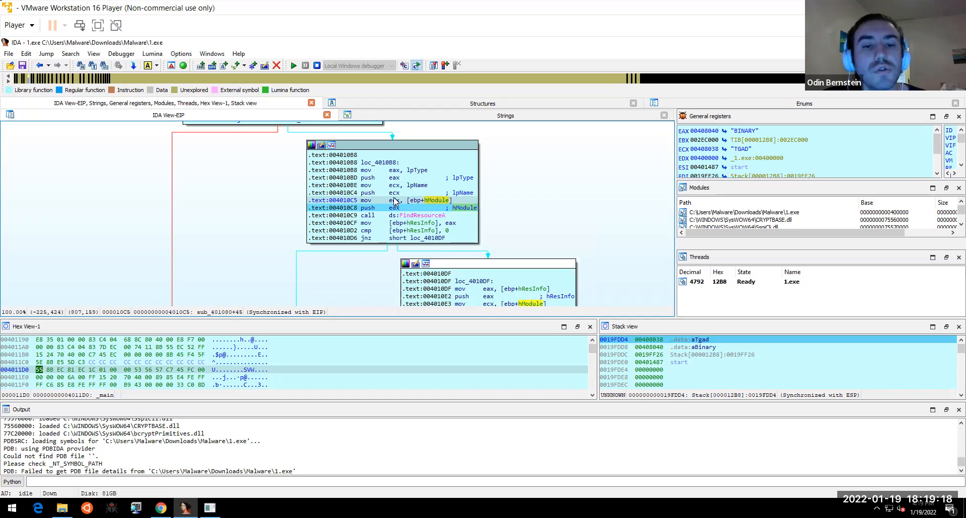
mouse_move(394, 201)
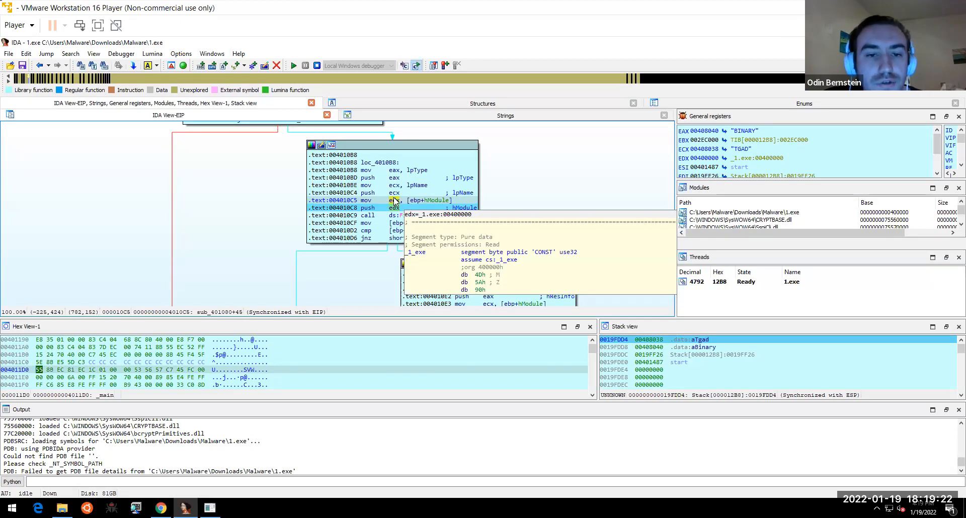
double_click(394, 202)
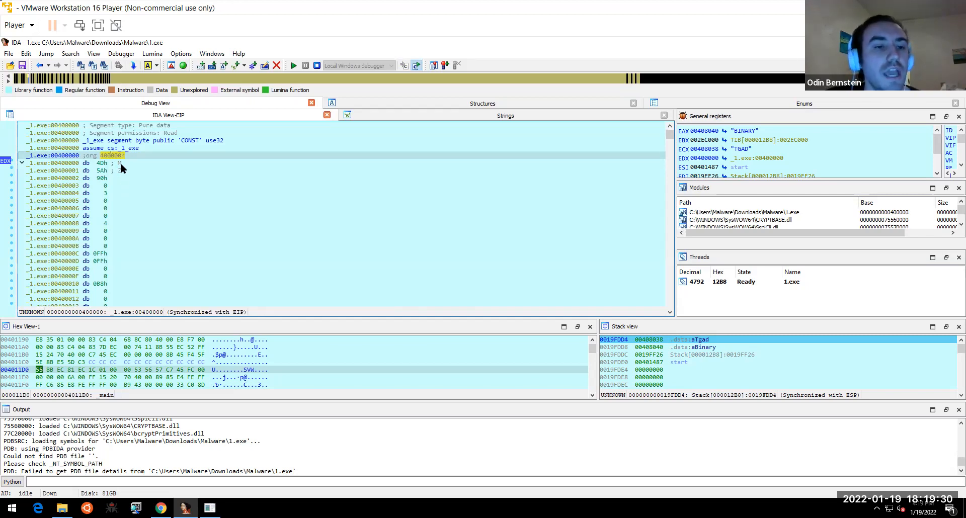
click(39, 66)
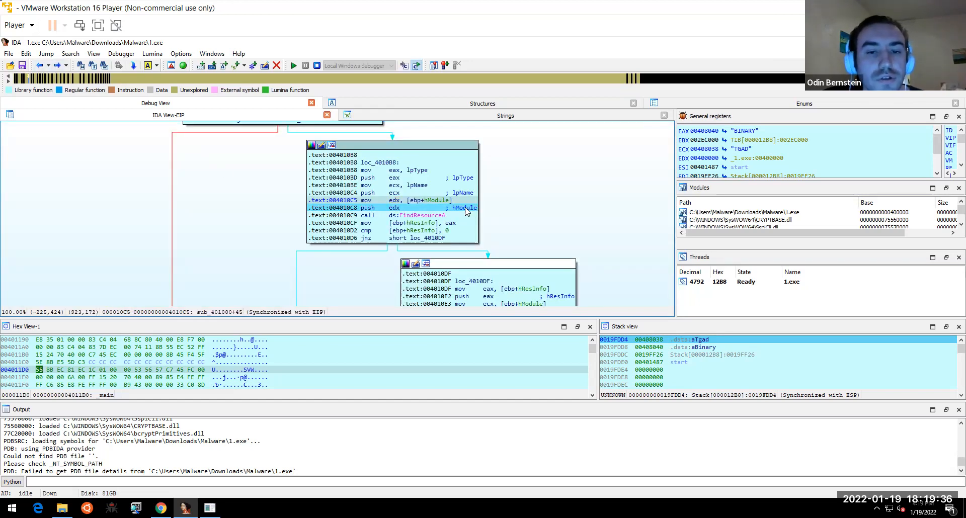
click(439, 216)
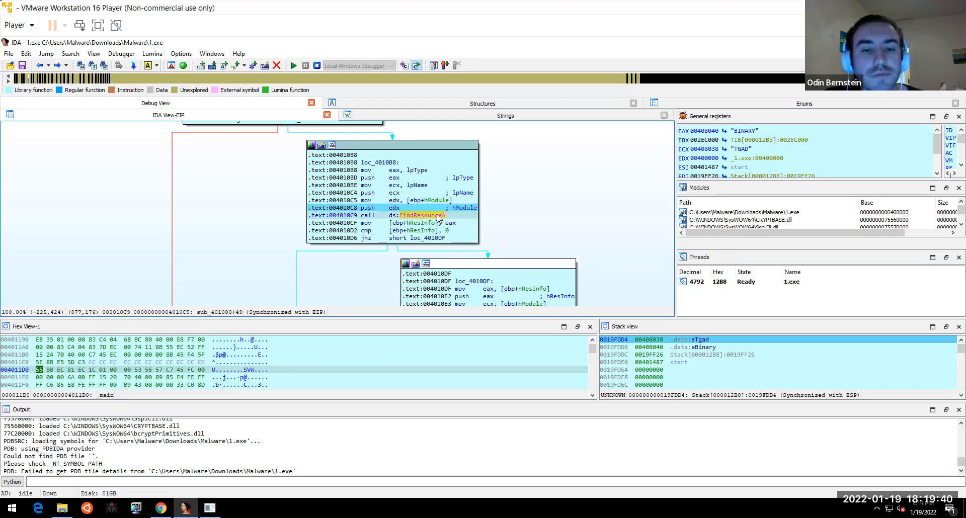
mouse_move(443, 203)
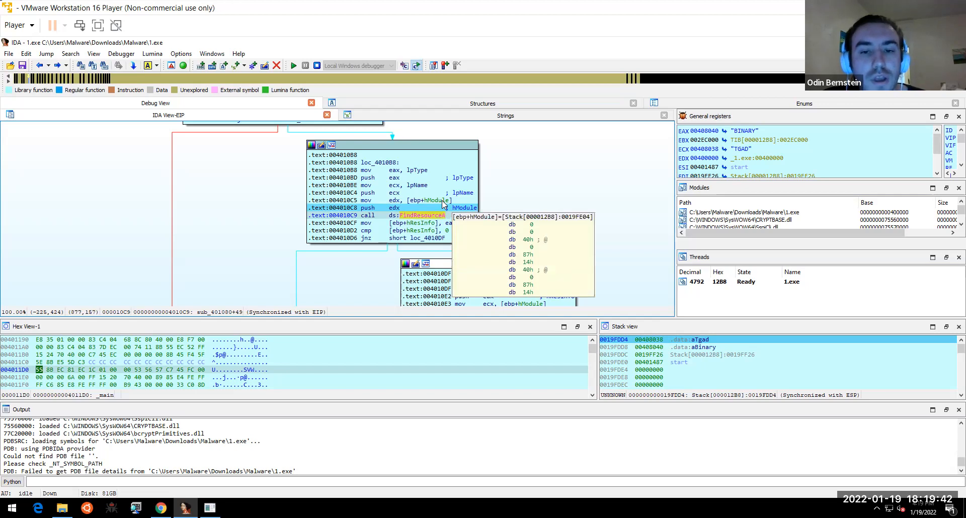
double_click(443, 202)
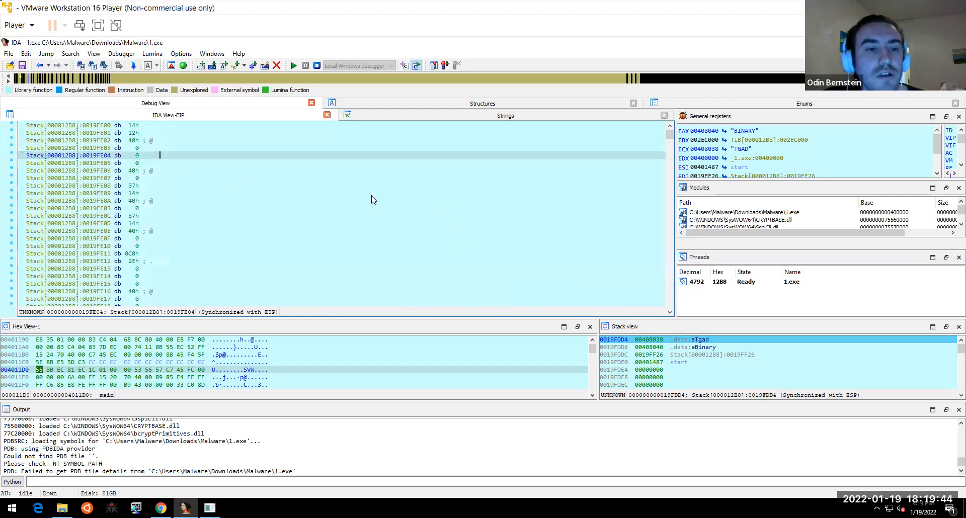
click(42, 66)
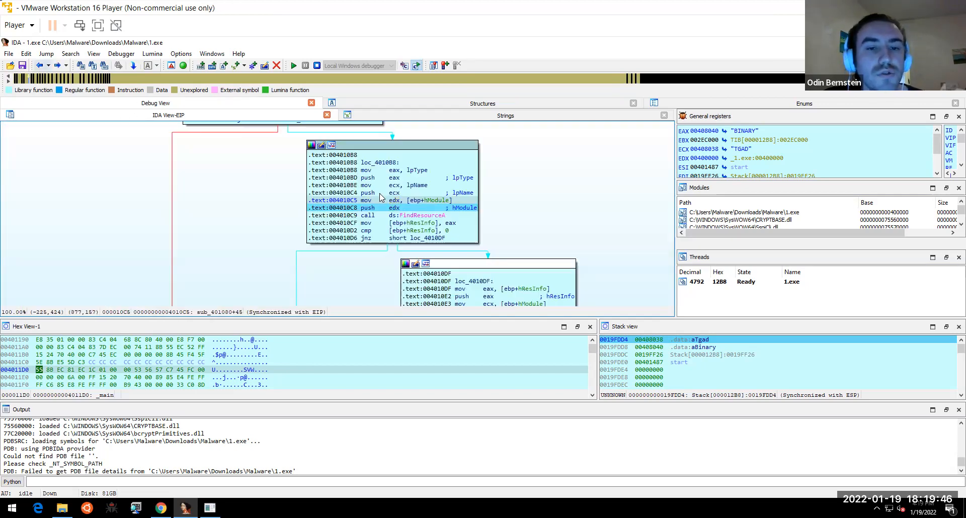
mouse_move(441, 203)
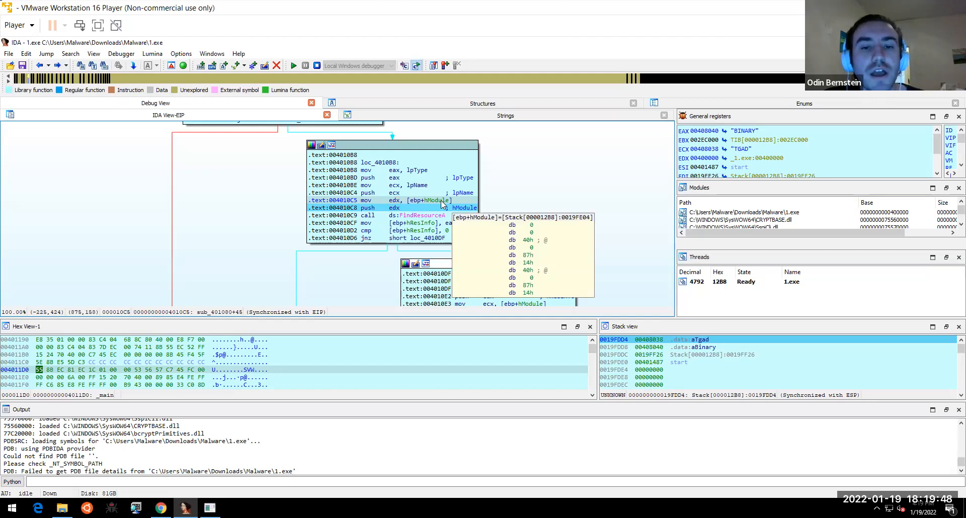
click(436, 217)
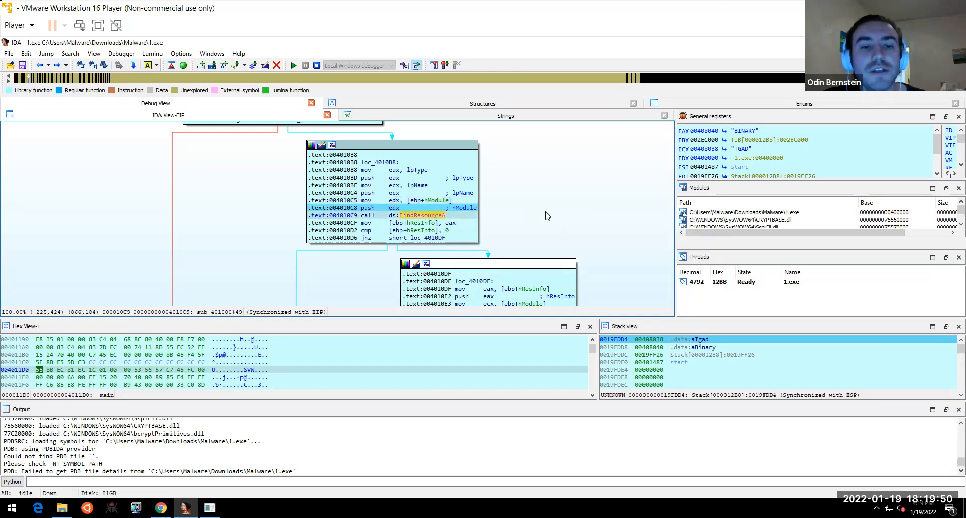
click(451, 225)
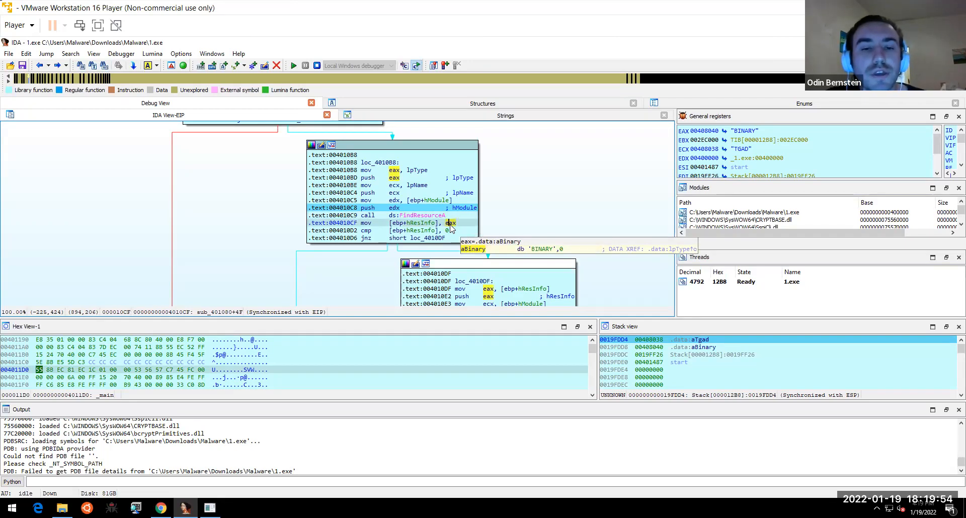
- Pan to loc_4010DF and run to cursor at the call LoadResource line
right_click(436, 228)
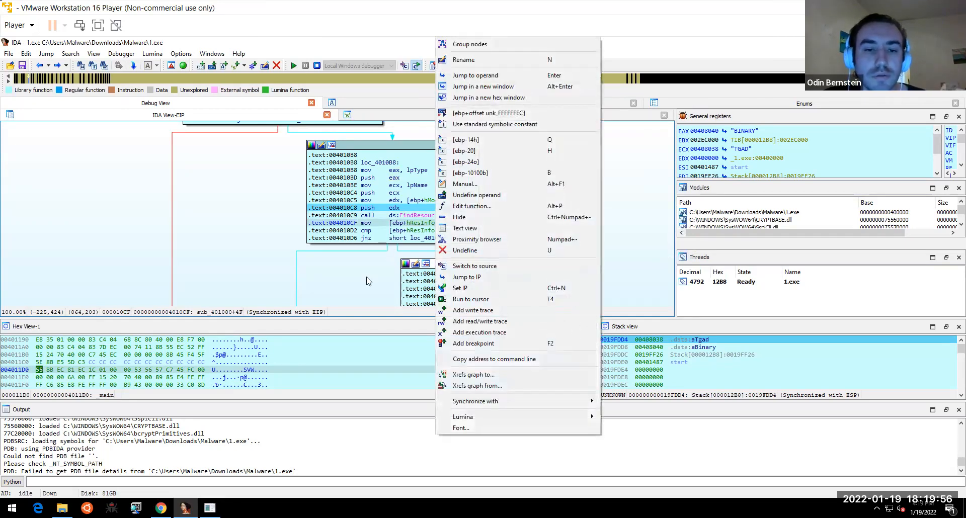
click(369, 281)
drag(340, 240, 304, 162)
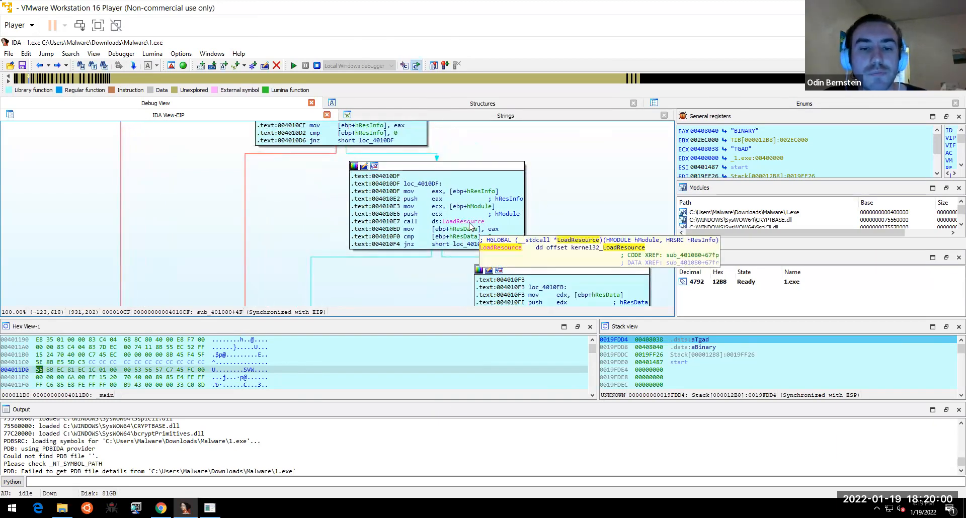
click(470, 223)
right_click(471, 225)
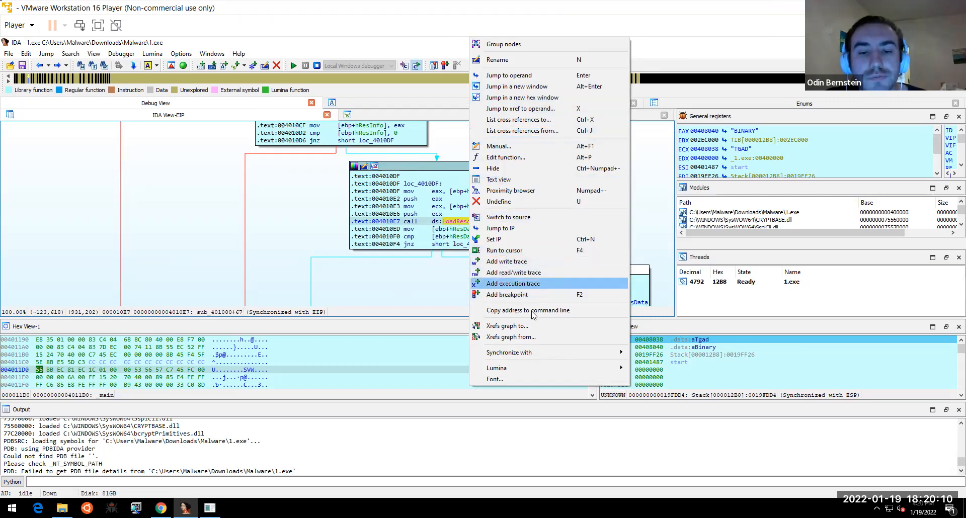
click(518, 251)
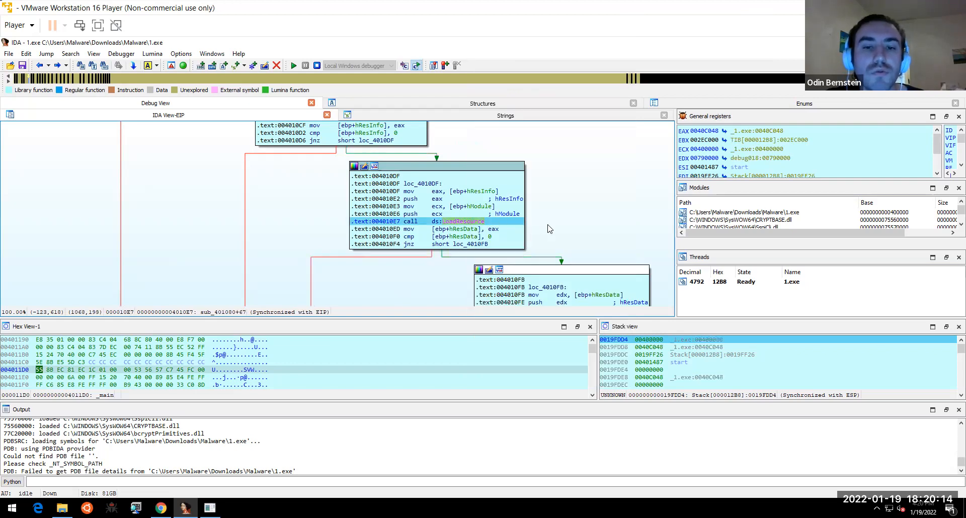
right_click(519, 220)
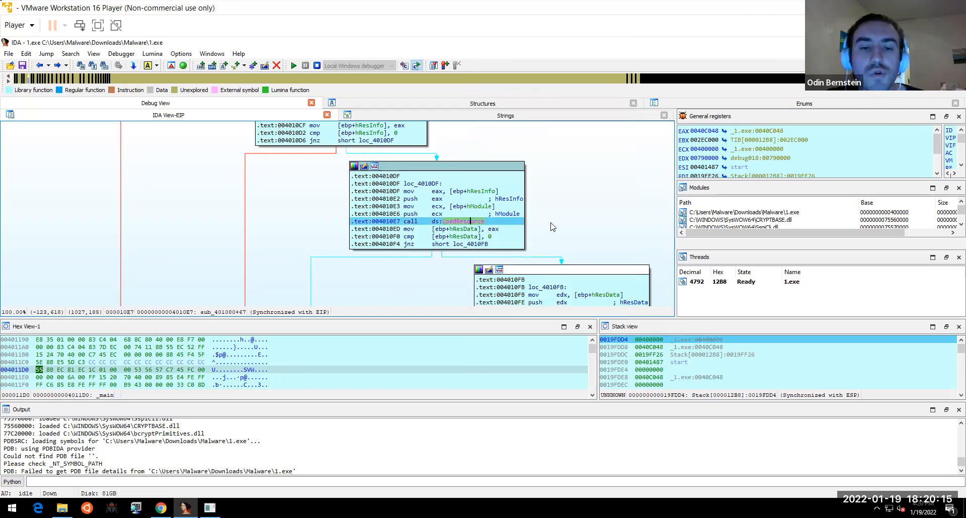
- Highlight the hModule and ecx uses in the LoadResource block and check the ECX register
click(449, 270)
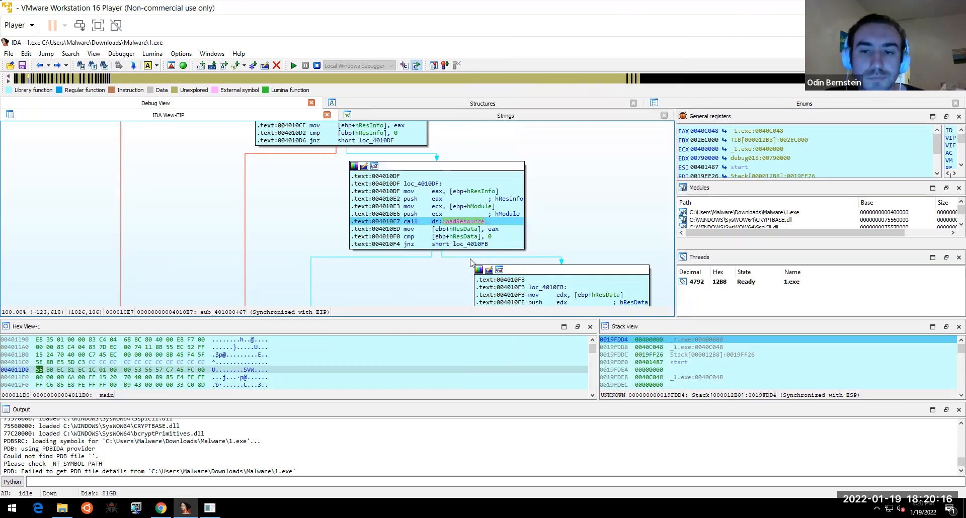
click(499, 215)
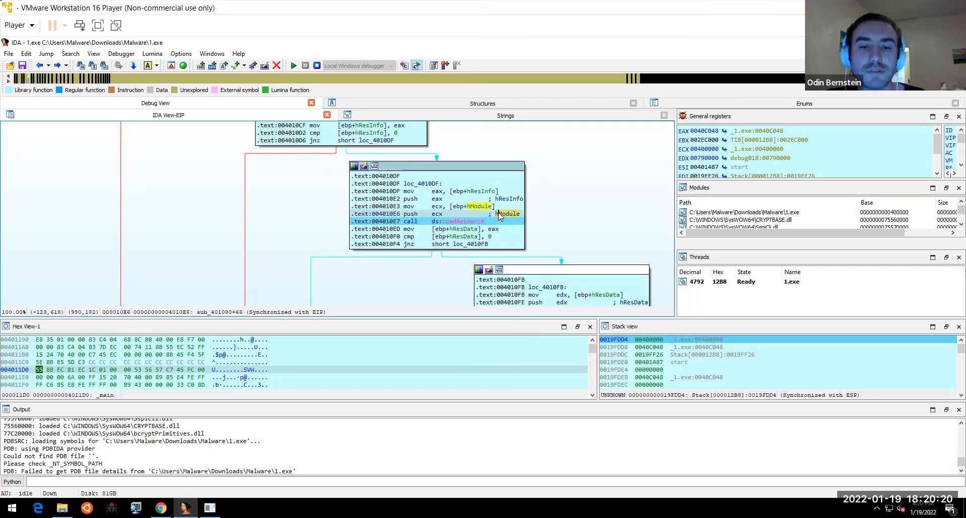
click(437, 215)
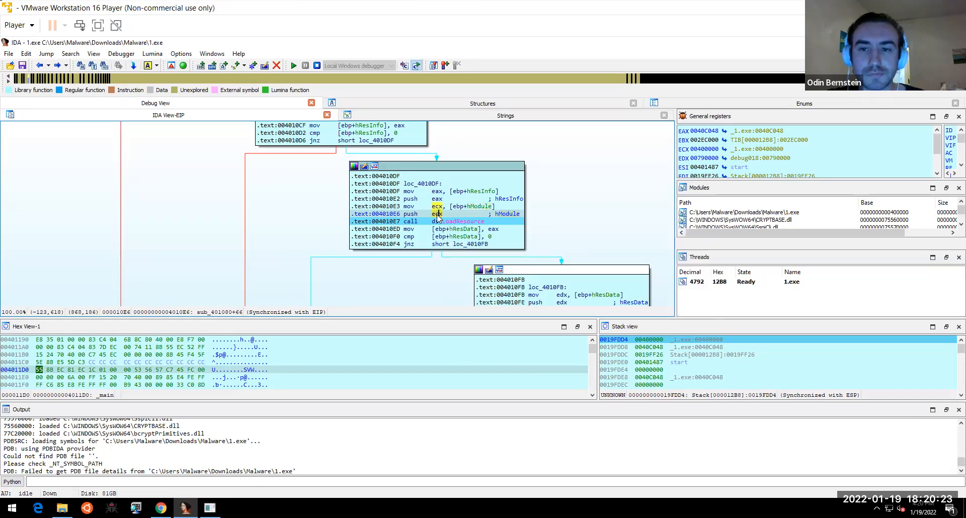
right_click(709, 151)
click(772, 144)
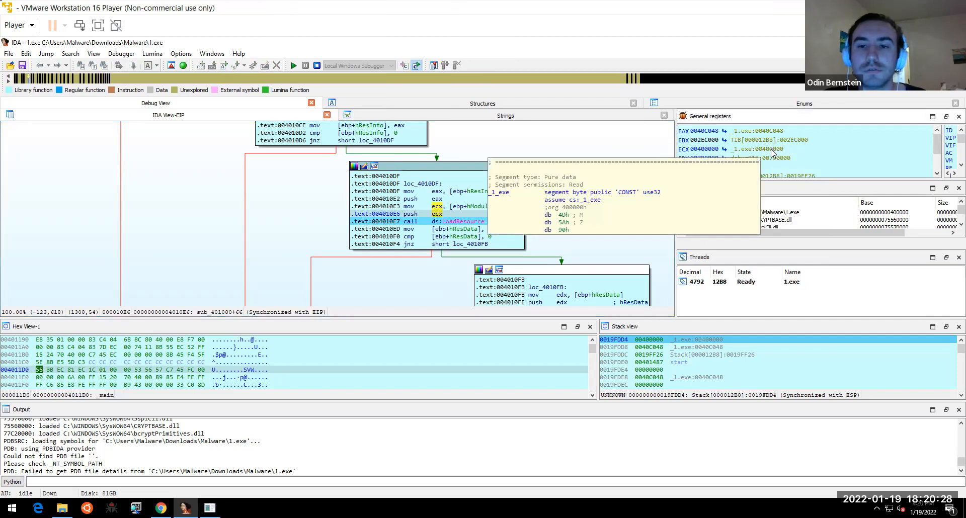
mouse_move(771, 152)
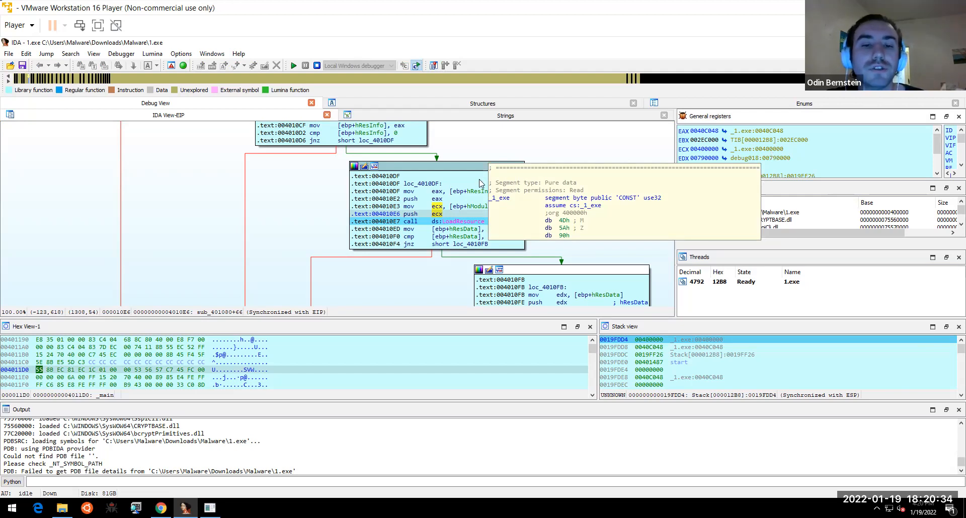
- View hResInfo's stack bytes, then EAX's 0040C048 data starting 70h, 0C0h
click(478, 207)
mouse_move(478, 210)
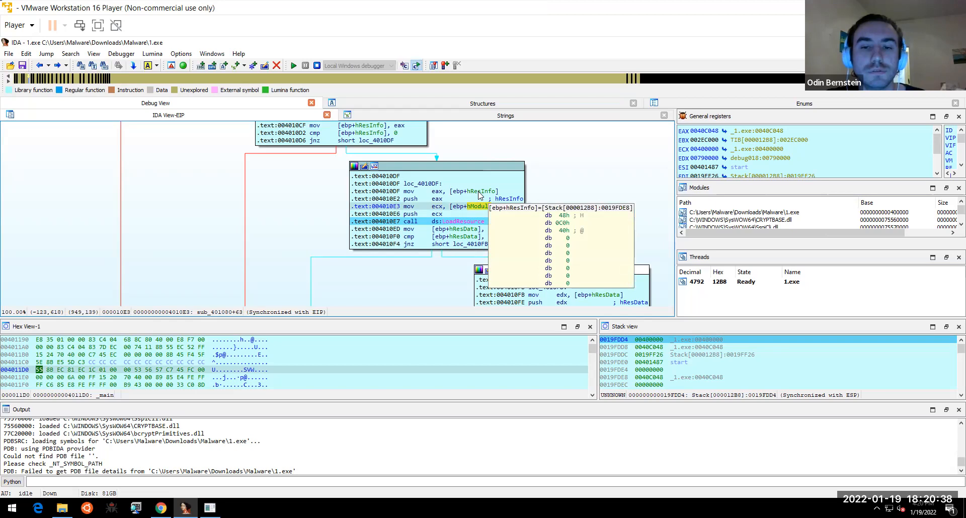
click(479, 192)
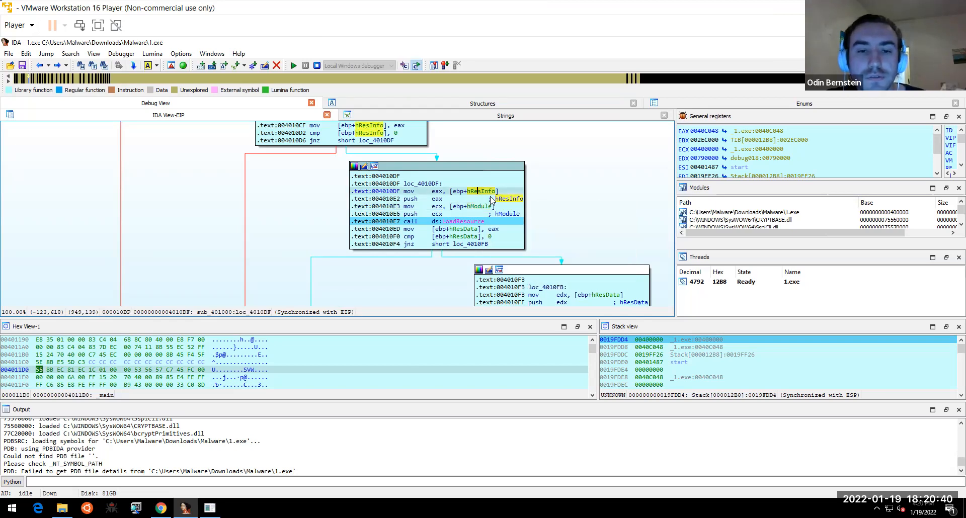
double_click(483, 192)
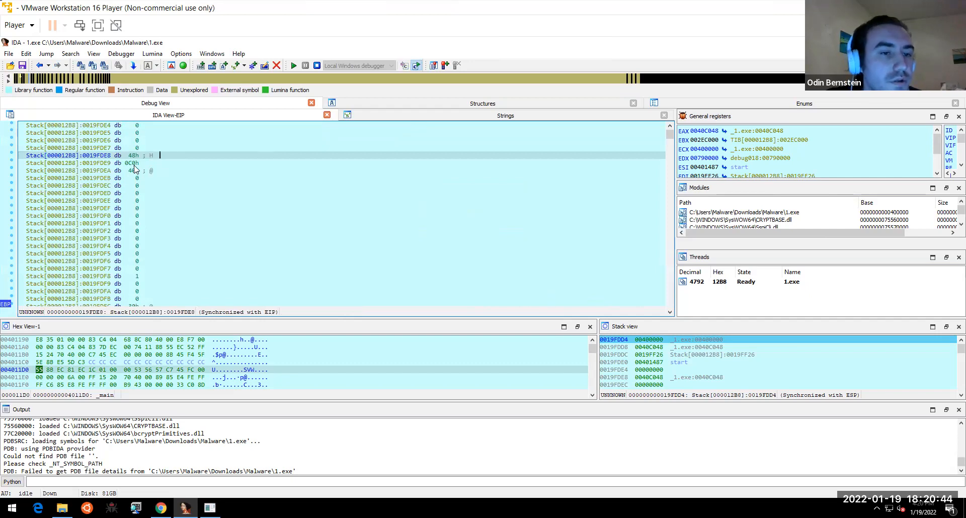
click(41, 68)
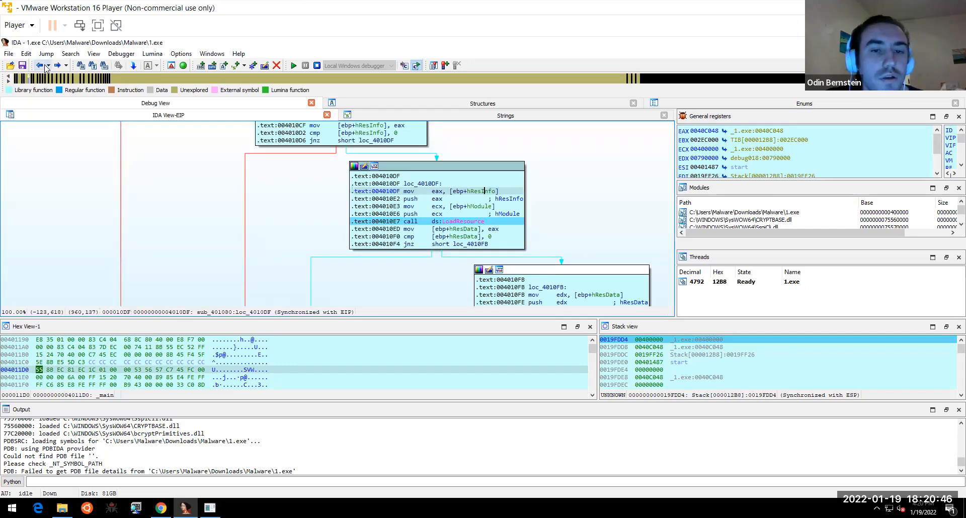
drag(573, 233, 554, 196)
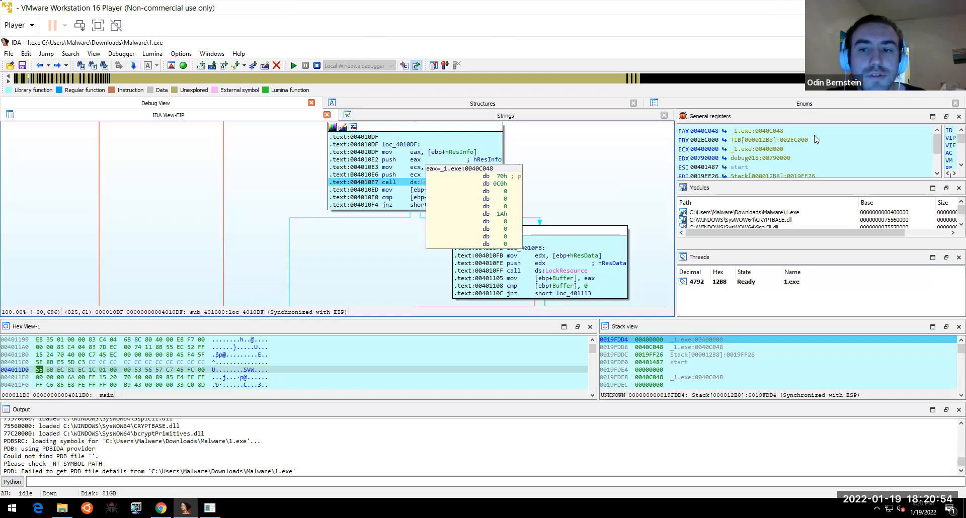
mouse_move(779, 134)
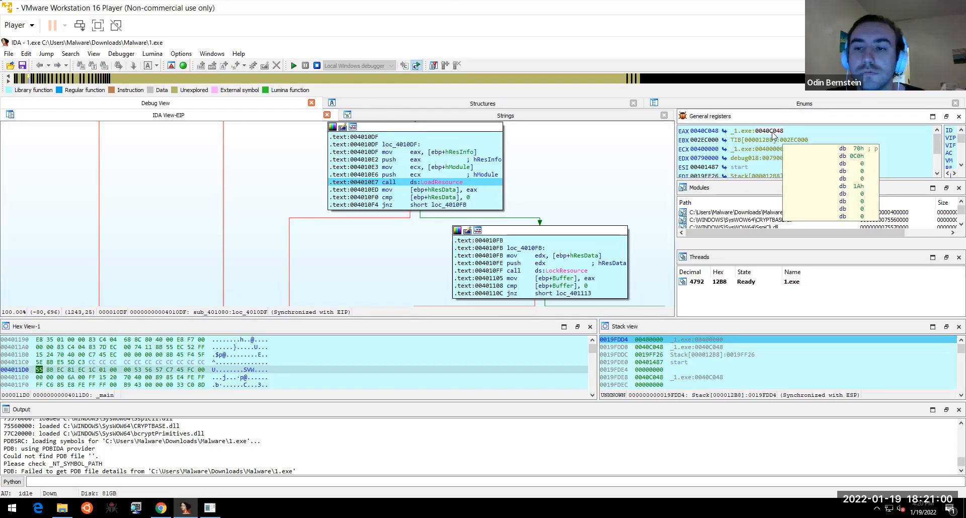
scroll(584, 186, down, 5)
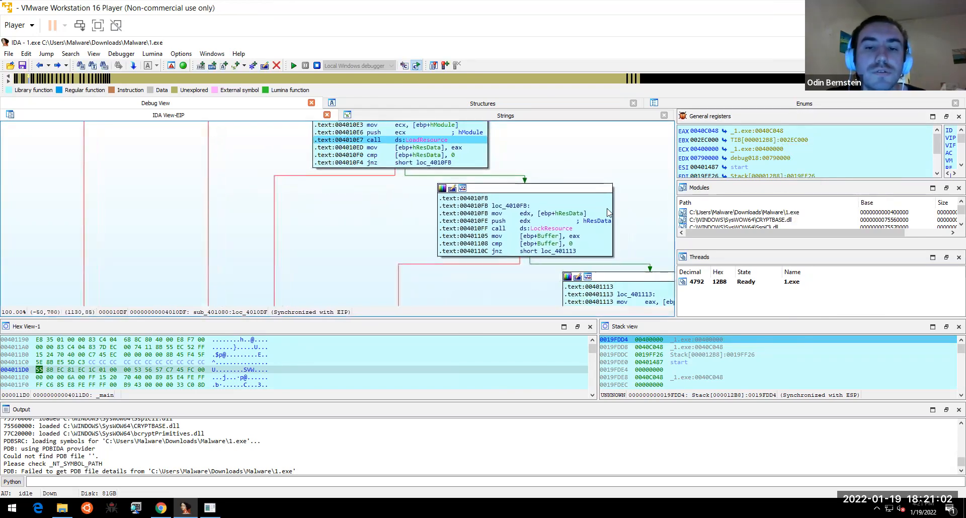
scroll(604, 211, right, 1)
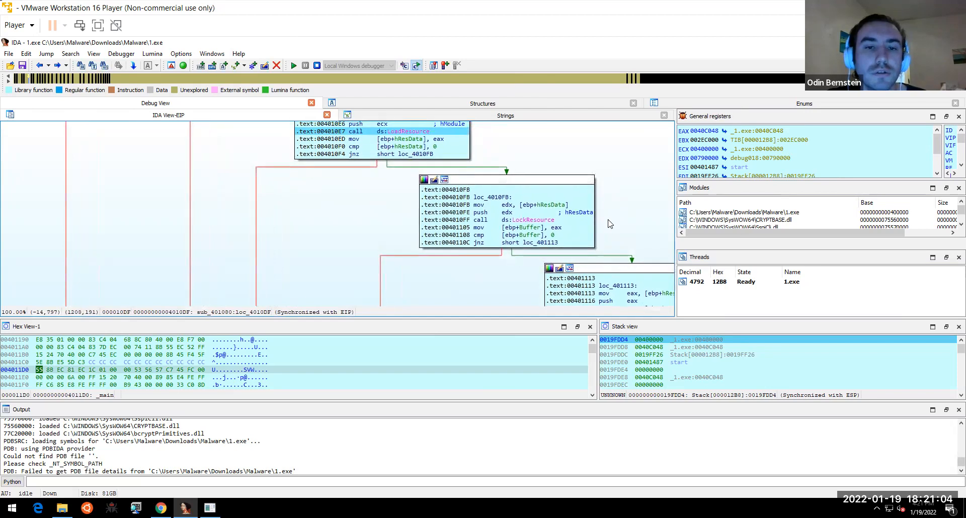
scroll(503, 166, up, 2)
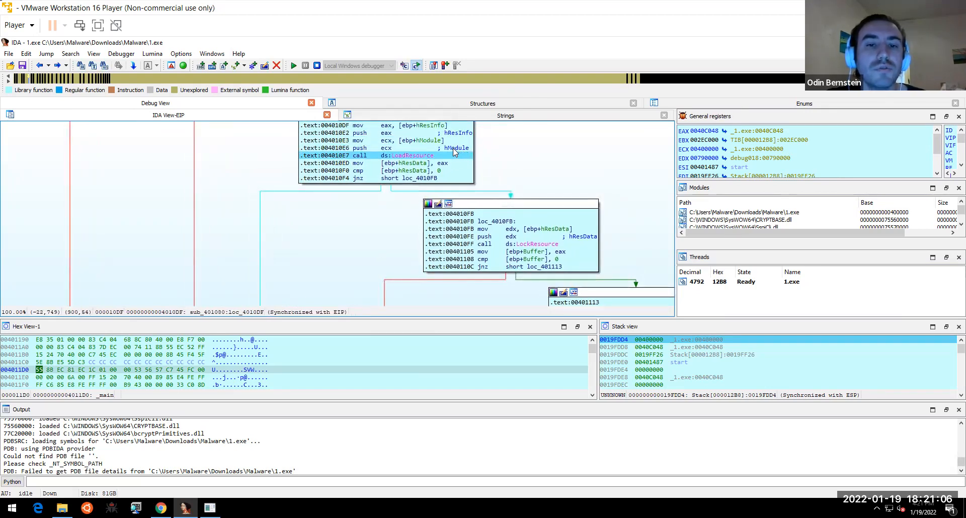
mouse_move(391, 151)
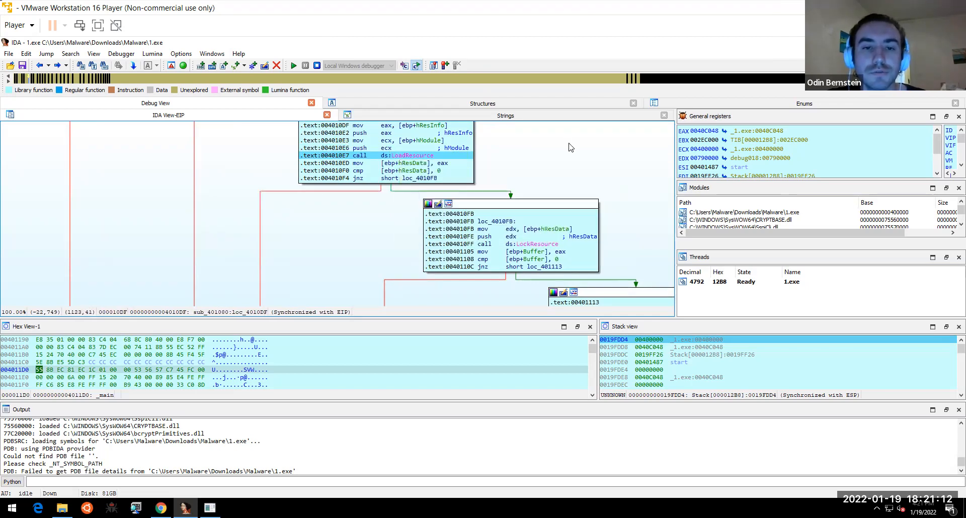
scroll(553, 135, right, 2)
scroll(554, 136, down, 1)
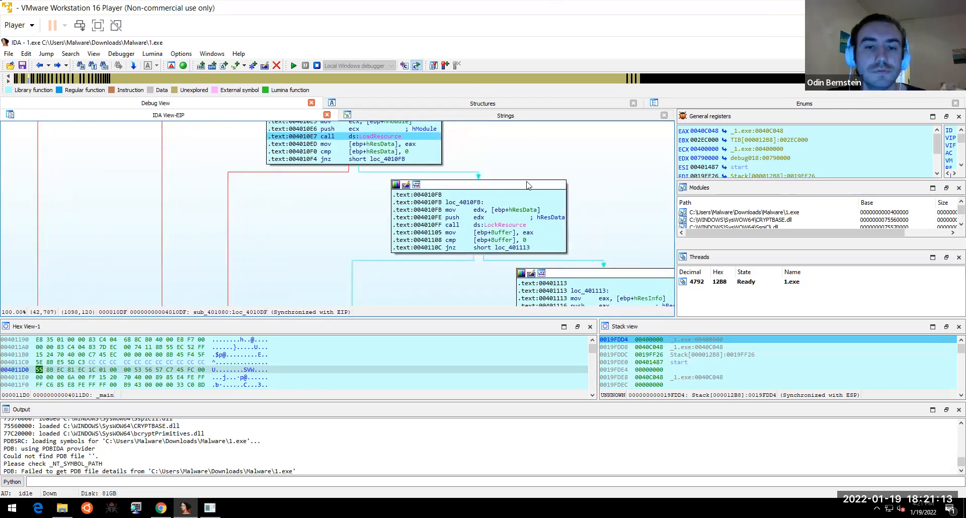
right_click(494, 225)
key(Escape)
drag(653, 237, 528, 73)
drag(573, 221, 604, 275)
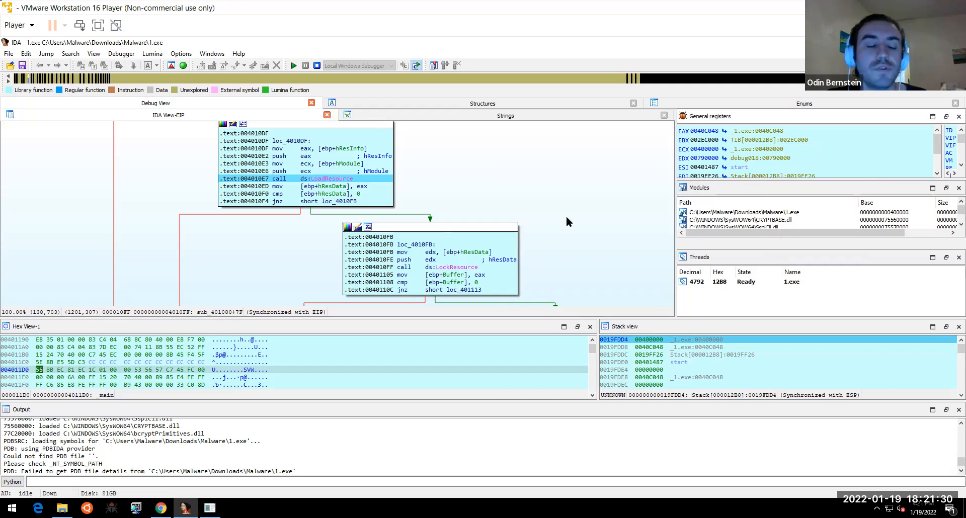
- Launch pestudio from the Start menu with administrator rights
key(super)
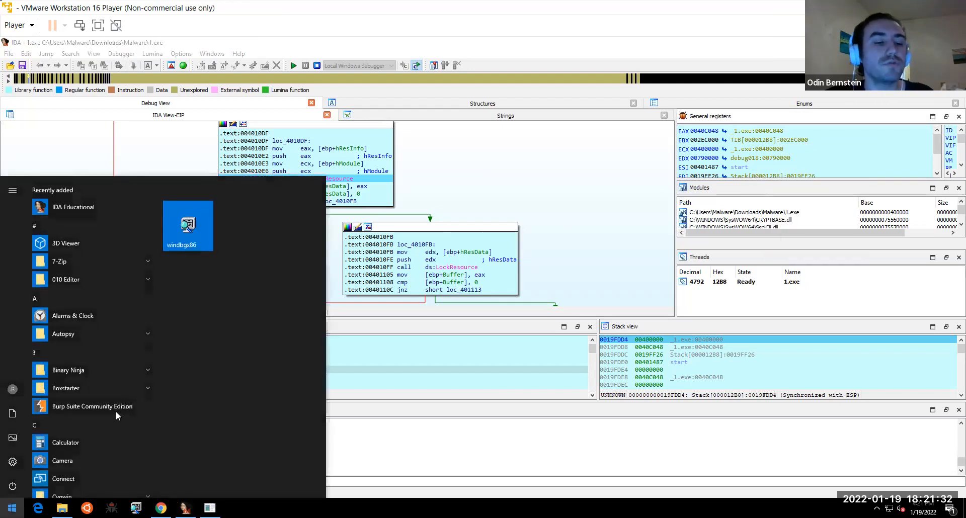
text(pestud)
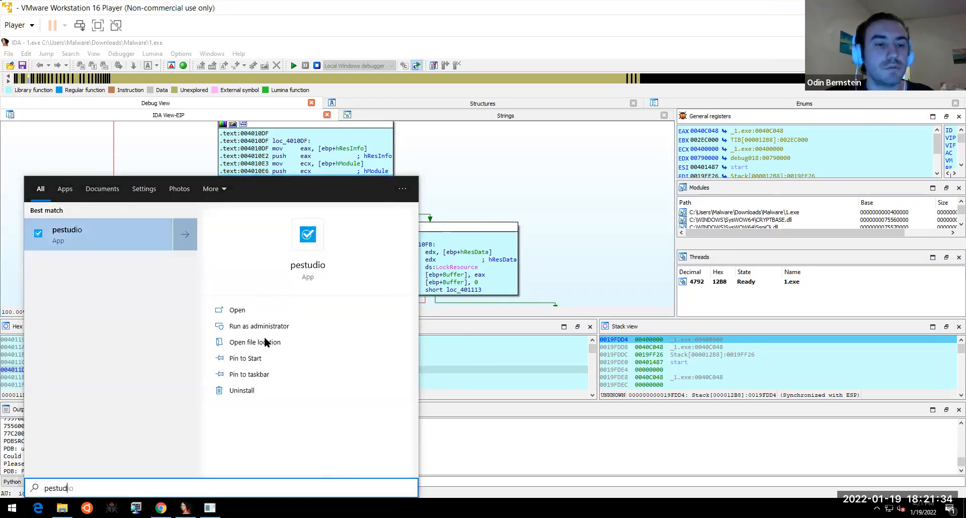
click(267, 327)
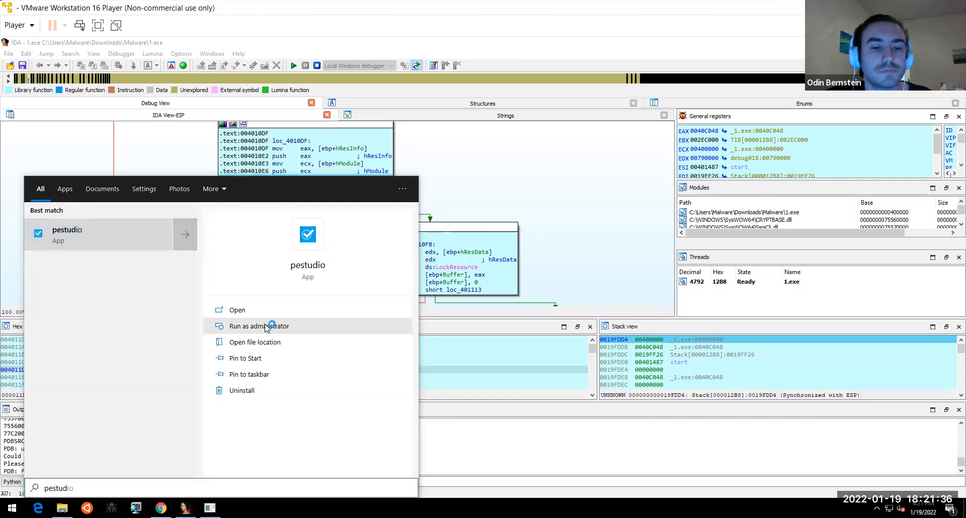
click(439, 342)
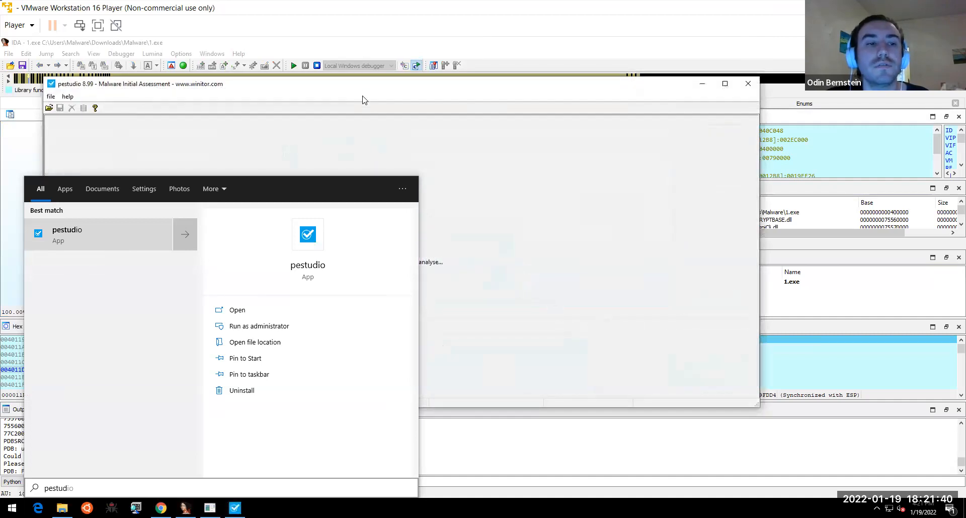
- Open Downloads\Malware\1.exe in pestudio for analysis
click(78, 97)
click(51, 96)
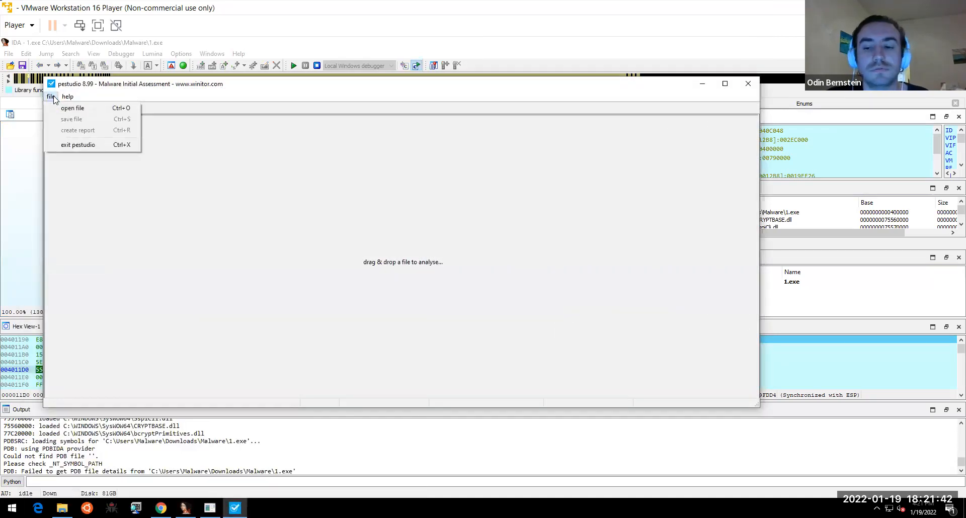
click(67, 109)
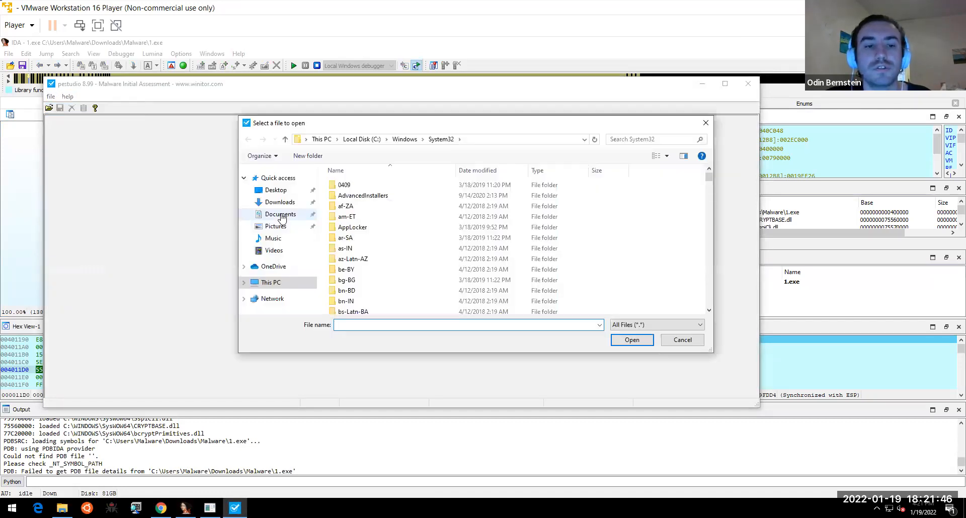
click(278, 214)
click(280, 203)
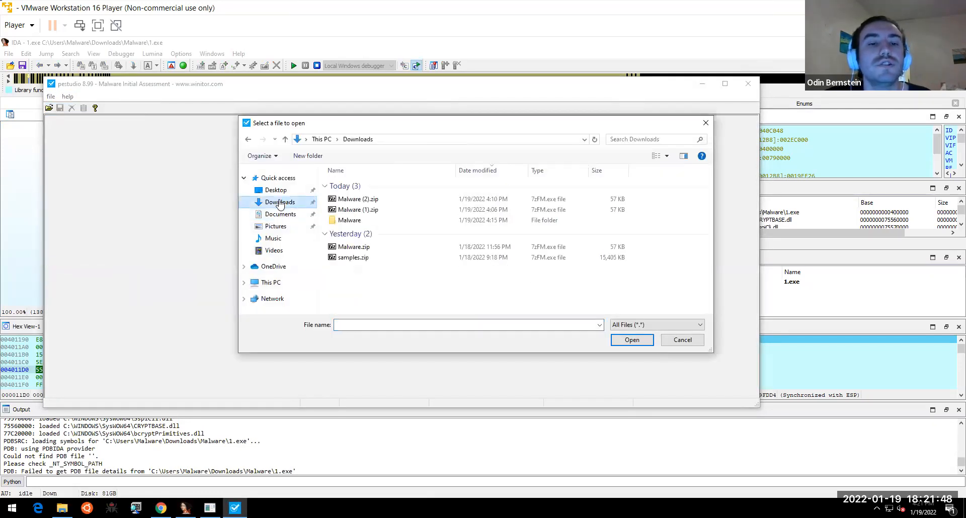
double_click(343, 220)
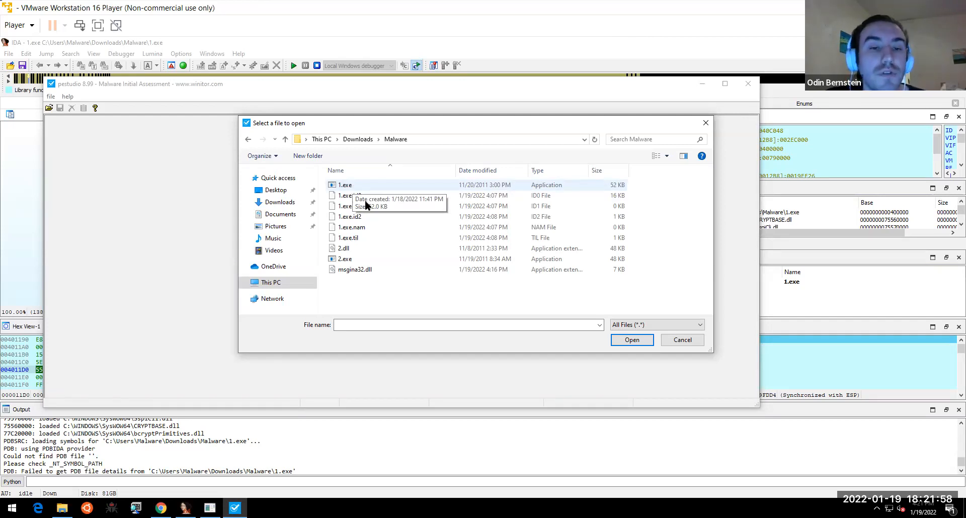
double_click(357, 188)
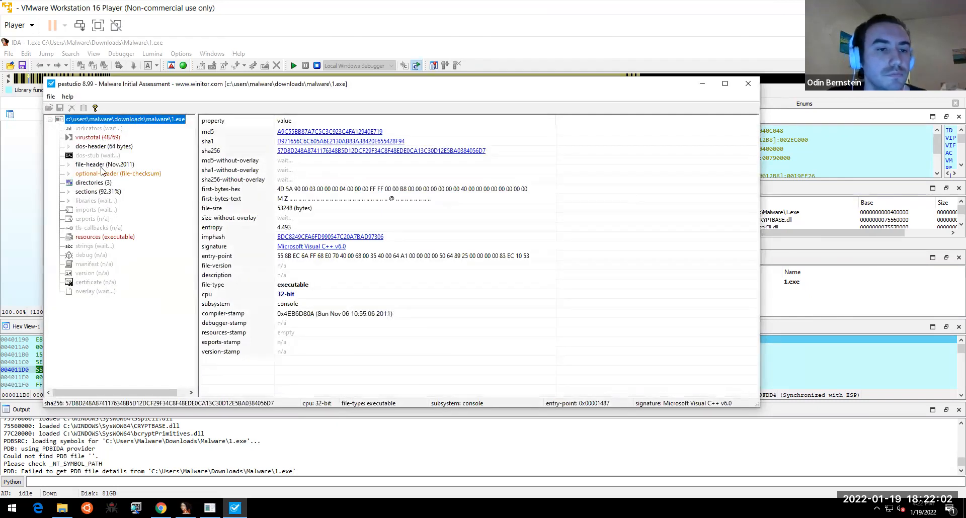
- Inspect 1.exe's sections, libraries, imports and the 6656-byte BINARY resource TGAD, then close pestudio
click(93, 191)
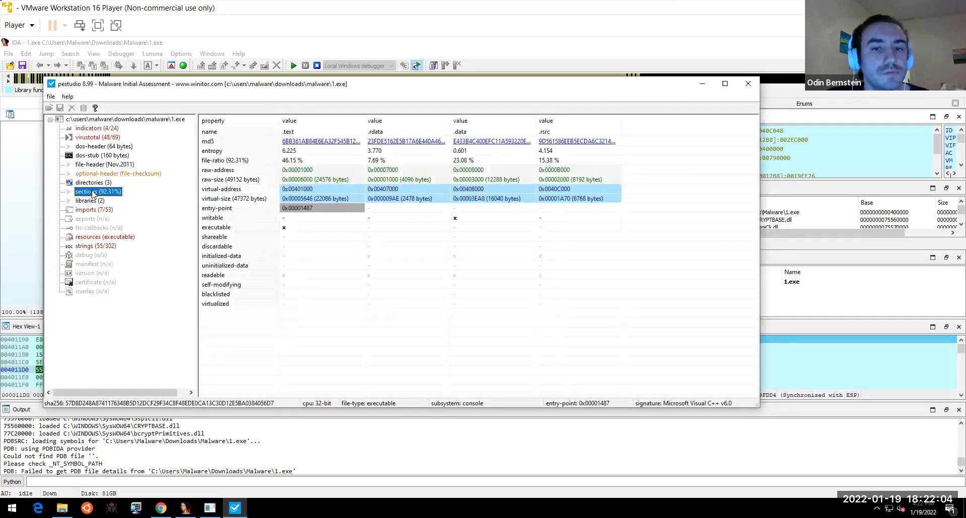
click(550, 132)
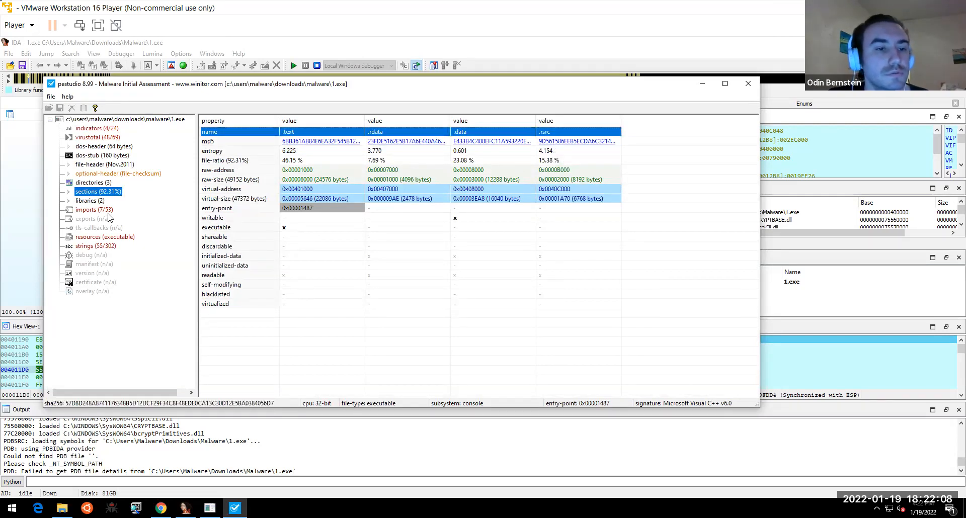
click(92, 203)
click(95, 209)
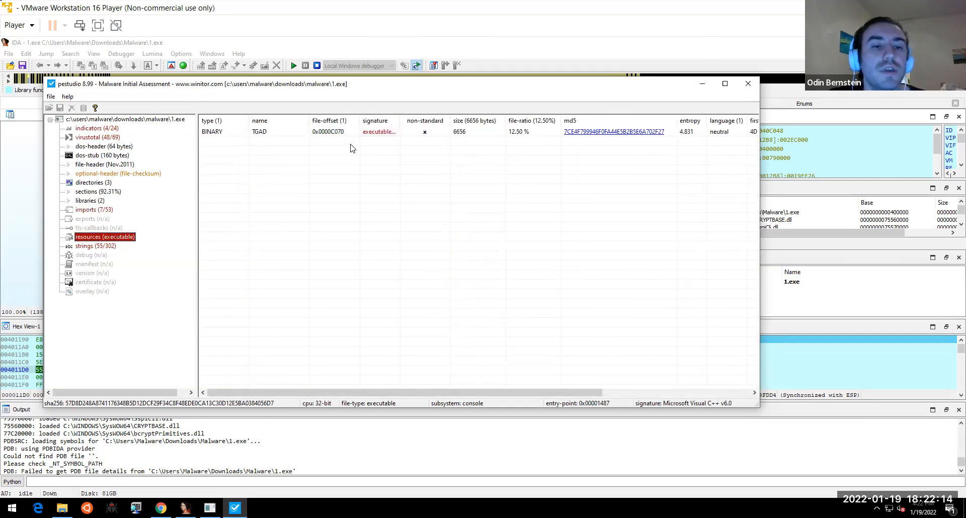
click(265, 133)
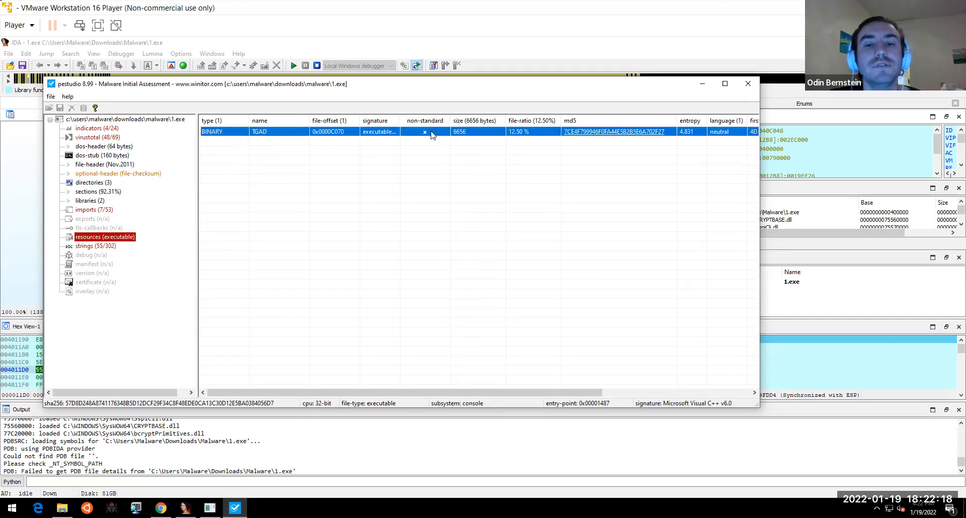
click(749, 85)
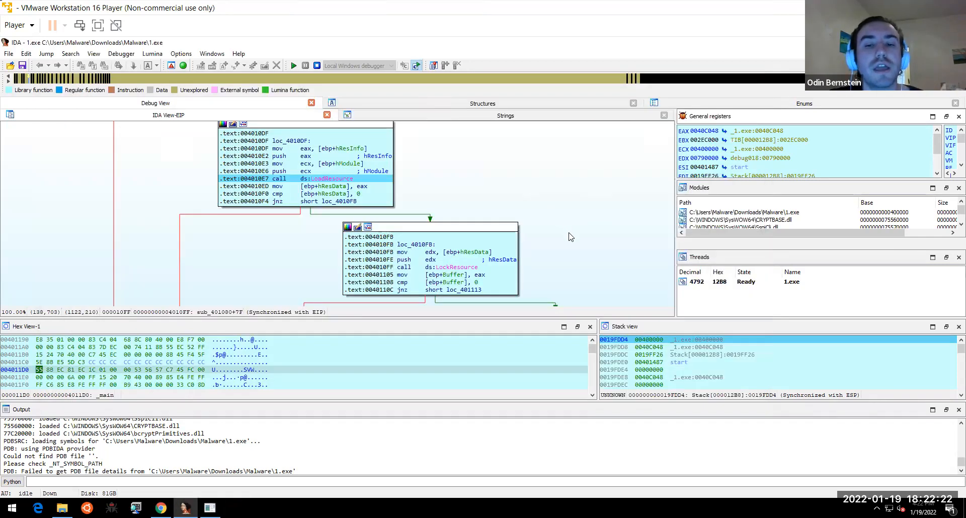
- Pan the graph to the SizeofResource call and view its prototype
drag(576, 252, 453, 104)
drag(582, 198, 527, 153)
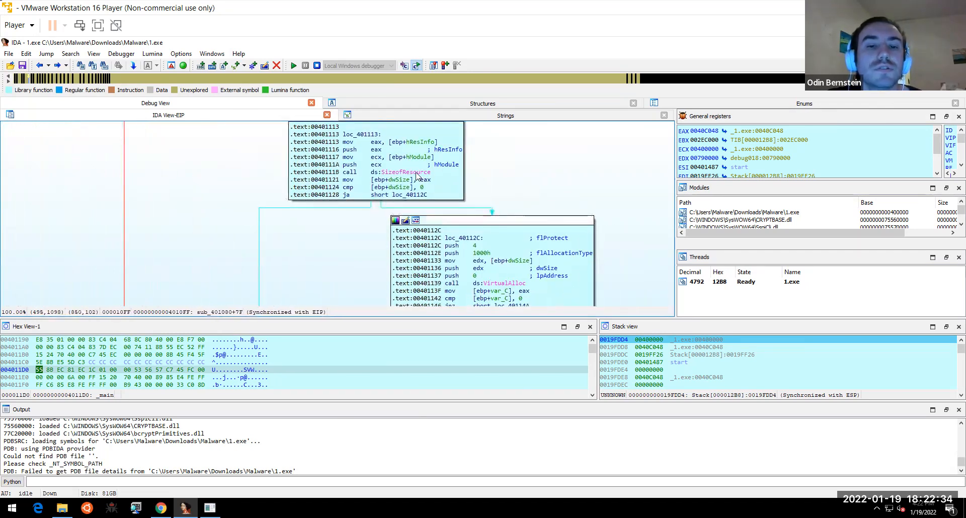
drag(506, 205, 519, 252)
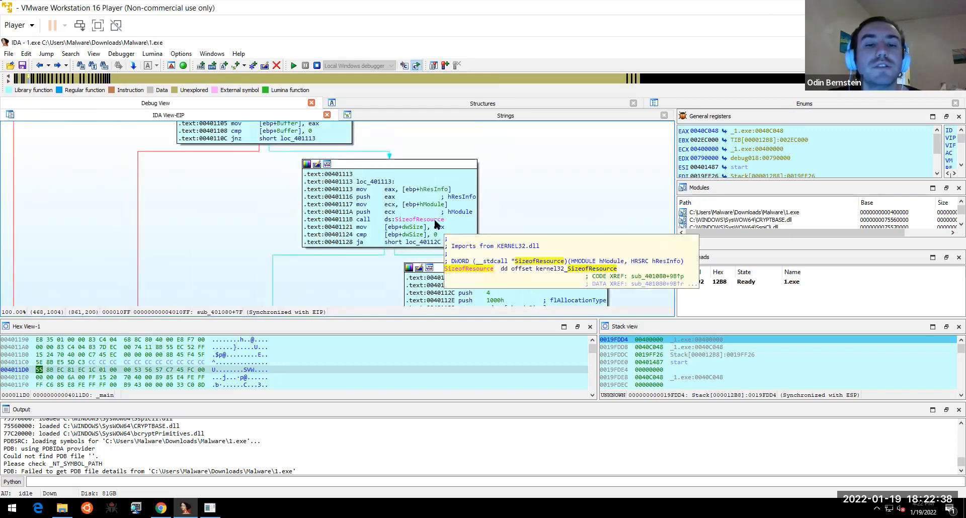
click(437, 221)
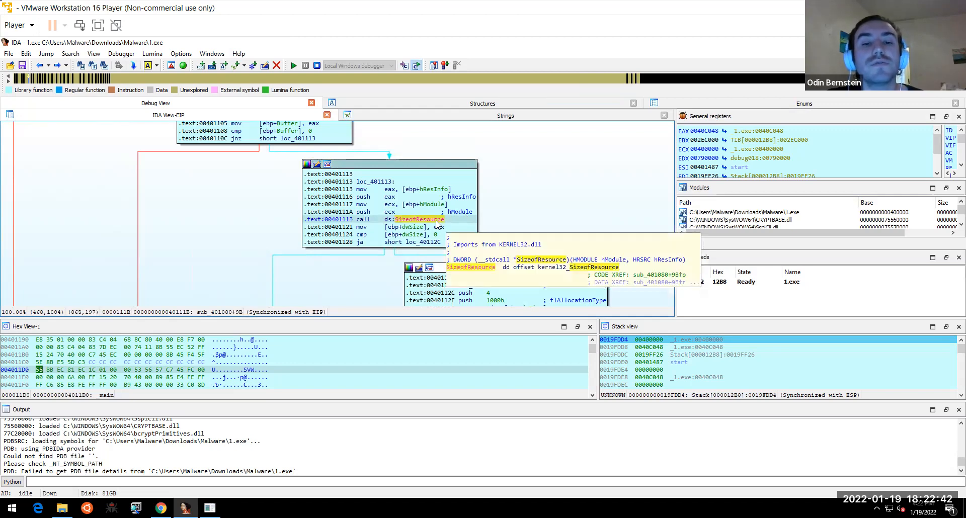
- View VirtualAlloc's prototype, then select var_C in the loc_40114A block opening msgina32.dll
drag(547, 199, 470, 118)
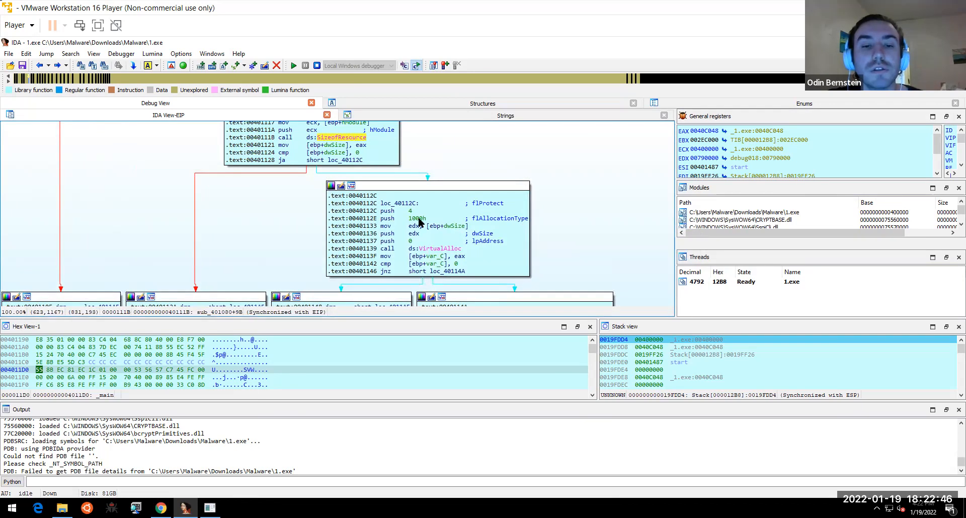
click(443, 250)
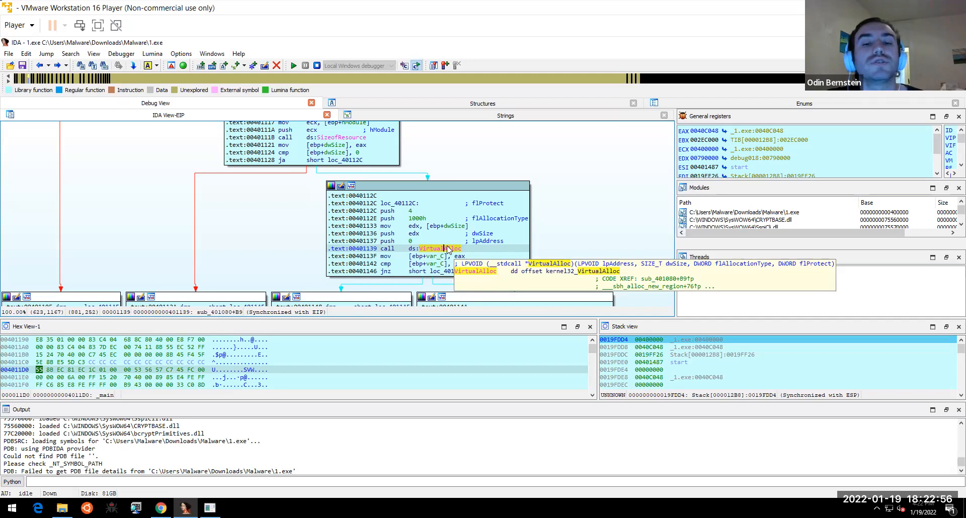
drag(608, 241, 580, 127)
scroll(628, 236, down, 1)
scroll(630, 262, up, 2)
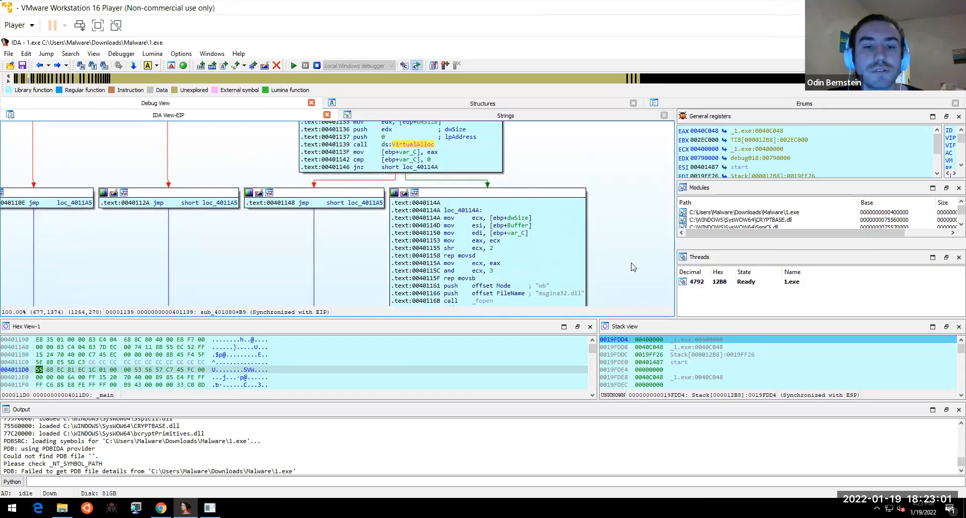
click(414, 160)
- Open var_C's context menu, then pan the graph back to the LoadResource block
right_click(414, 162)
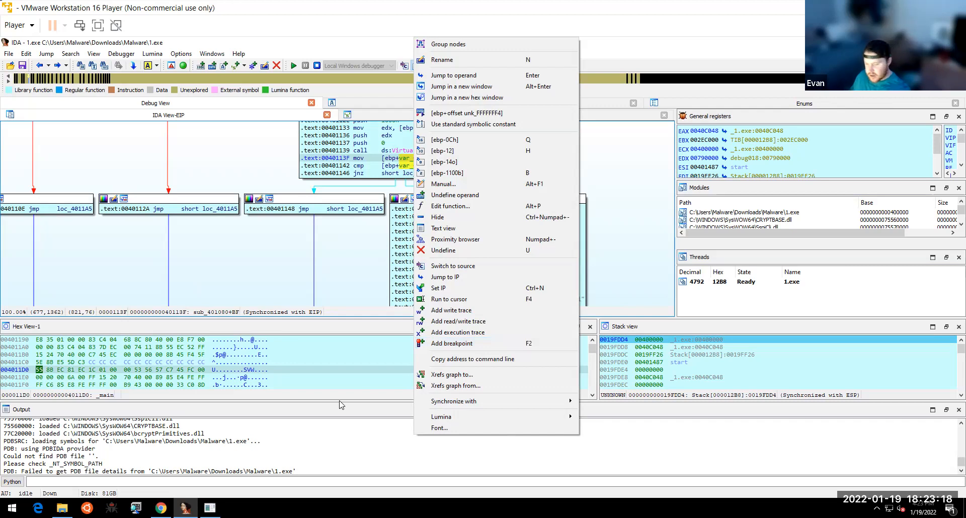
drag(258, 254, 261, 295)
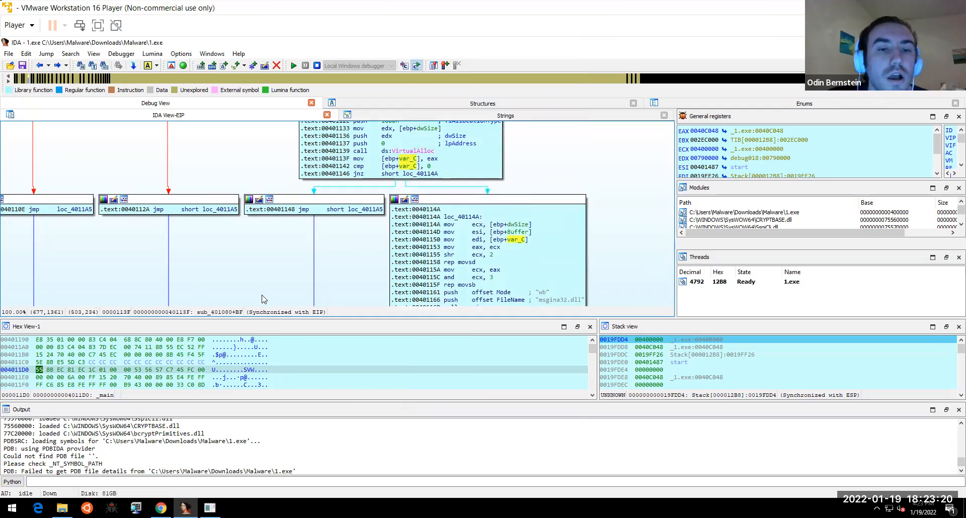
drag(569, 167, 603, 291)
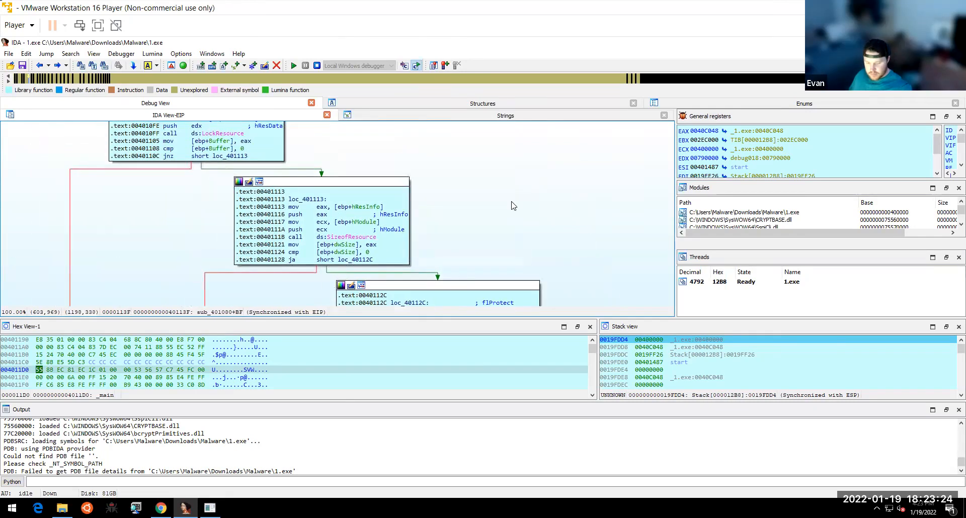
drag(533, 221, 557, 217)
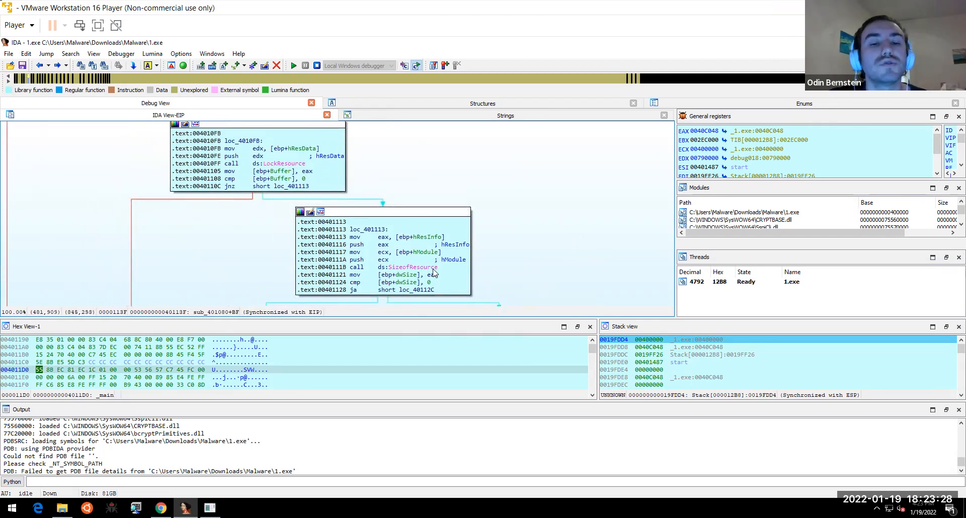
drag(531, 168, 603, 244)
drag(541, 222, 575, 268)
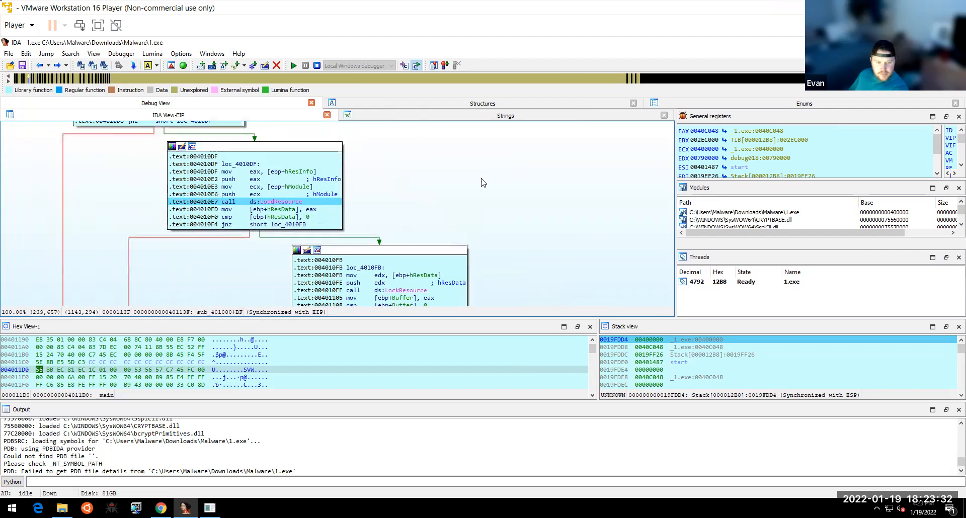
- Pan up to the loc_4010B8 block, select the FindResourceA call and switch to its docs
drag(523, 215, 557, 255)
drag(502, 185, 535, 279)
drag(468, 192, 500, 187)
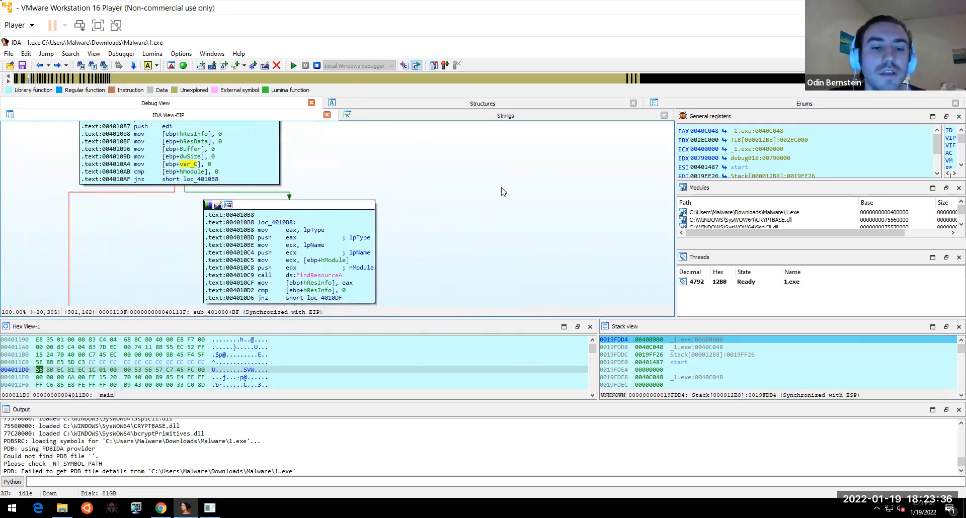
drag(408, 171, 431, 167)
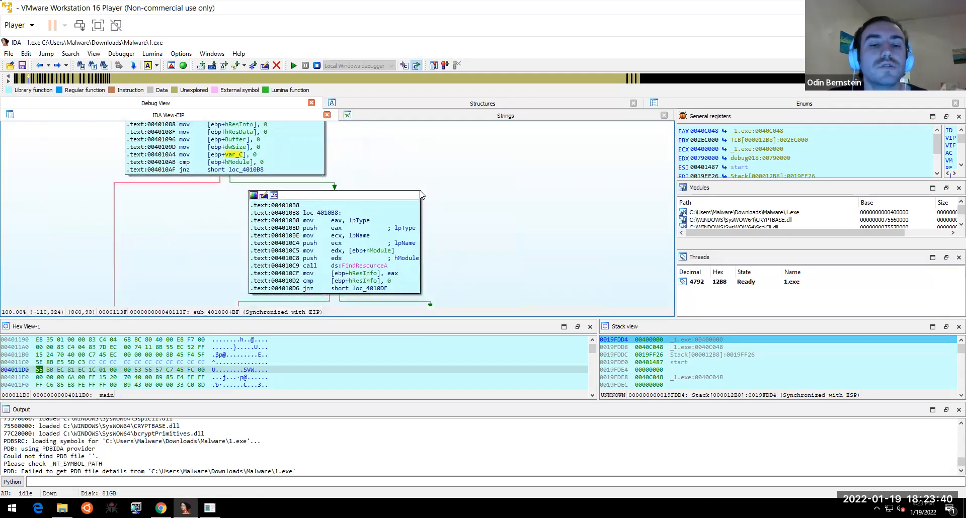
click(367, 263)
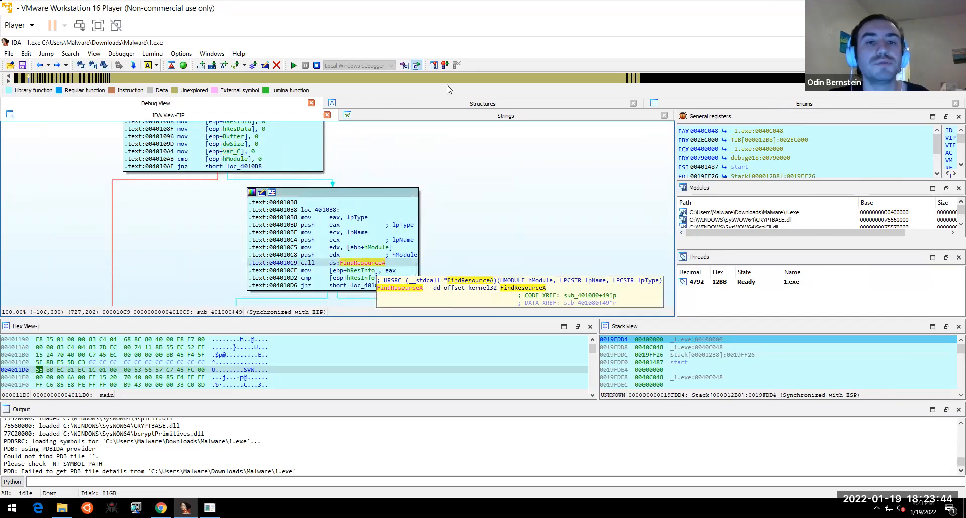
key(alt+Tab)
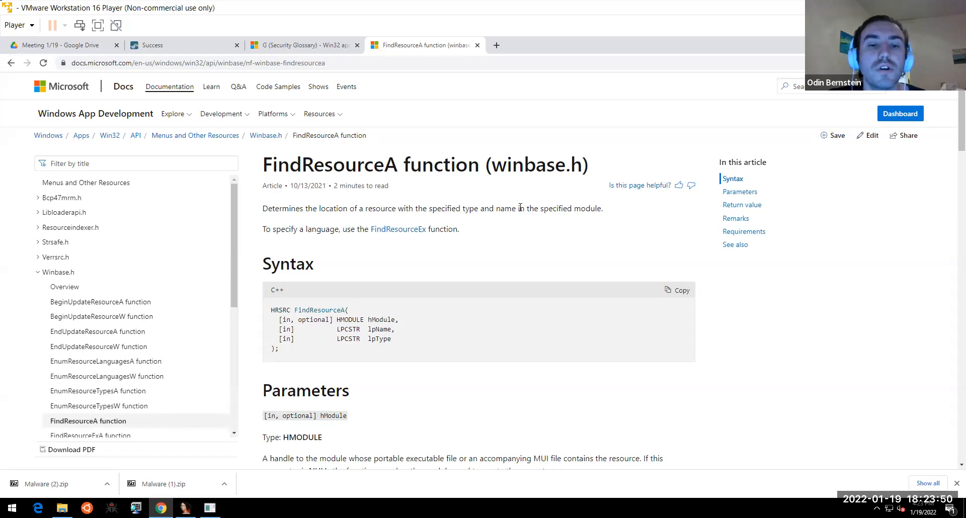
- Return from the FindResourceA docs page to IDA Educational
key(alt+Tab)
- Breakpoint the push edx before FindResourceA, then restart the debugger and run to it
click(342, 256)
right_click(342, 256)
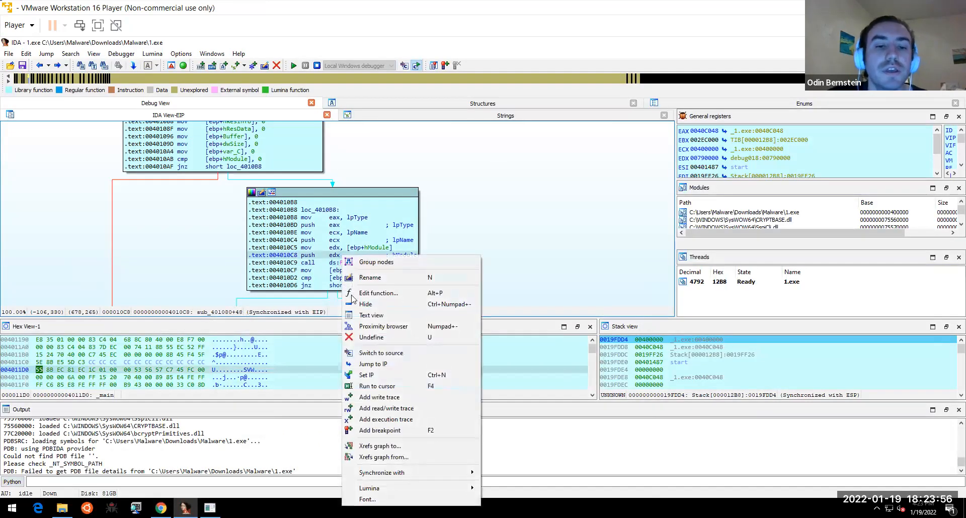
key(Down)
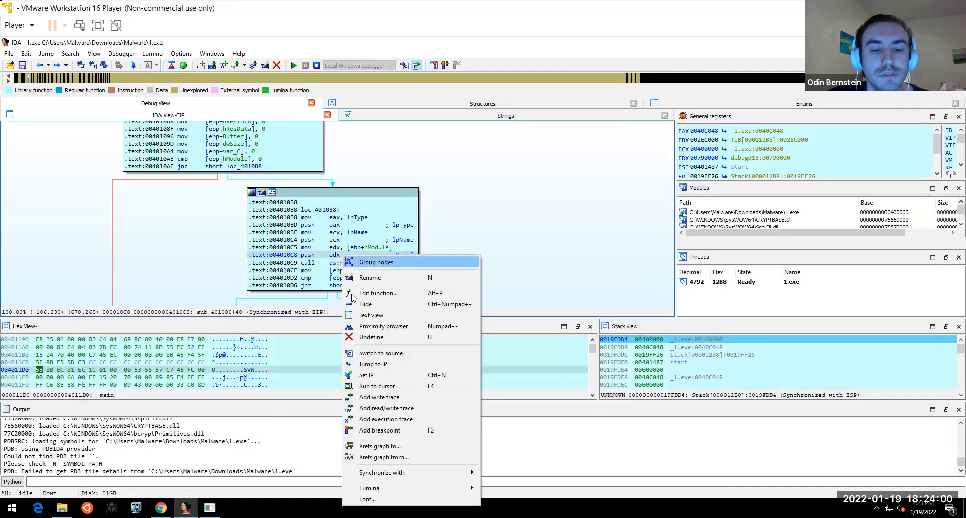
click(390, 430)
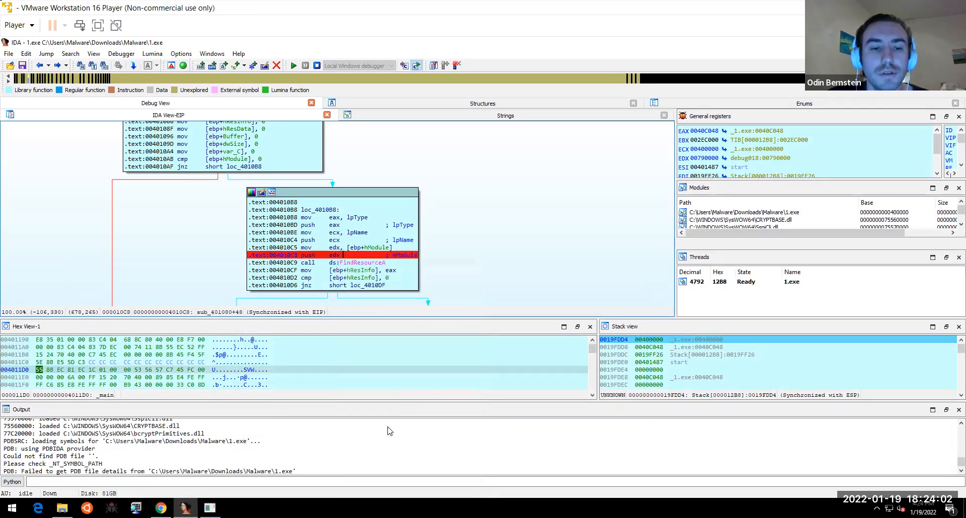
click(317, 66)
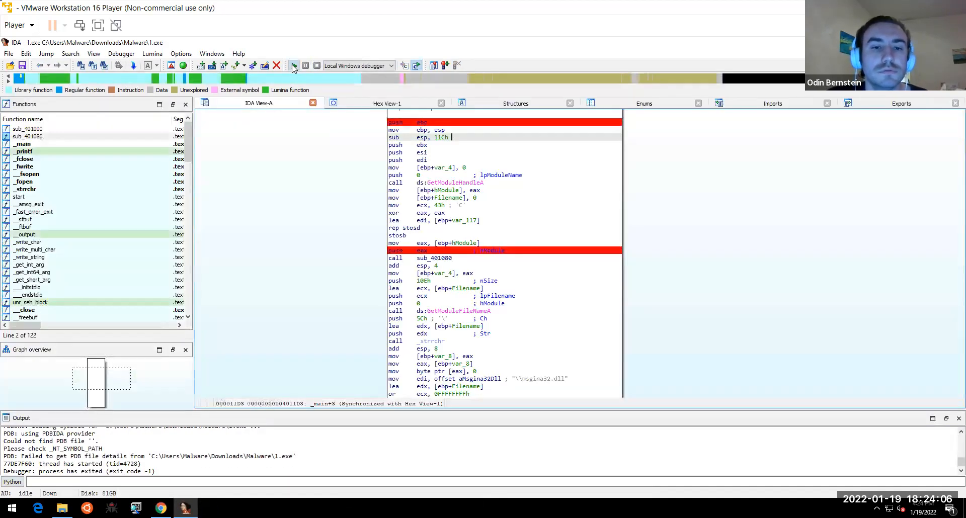
click(294, 66)
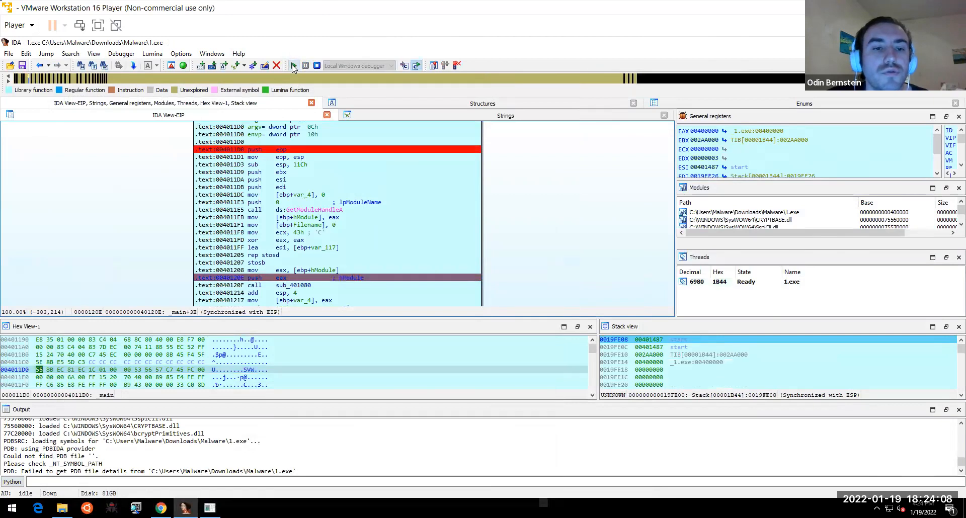
click(293, 66)
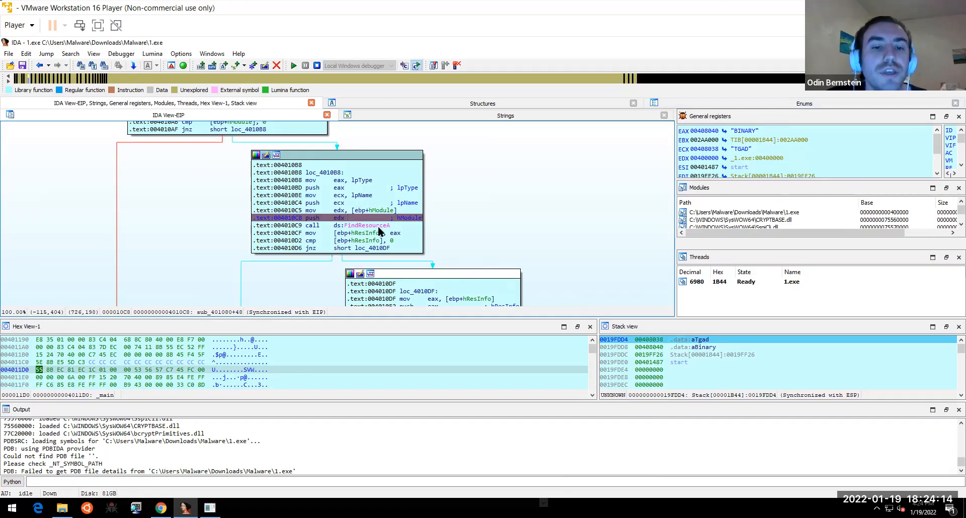
- Highlight hModule occurrences and bring up the FindResourceA docs page describing its parameters
click(407, 220)
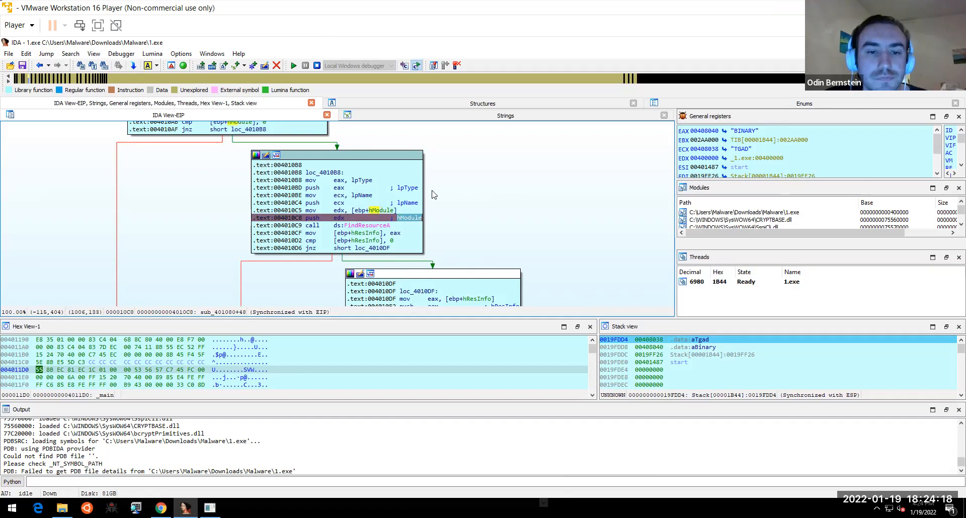
mouse_move(412, 189)
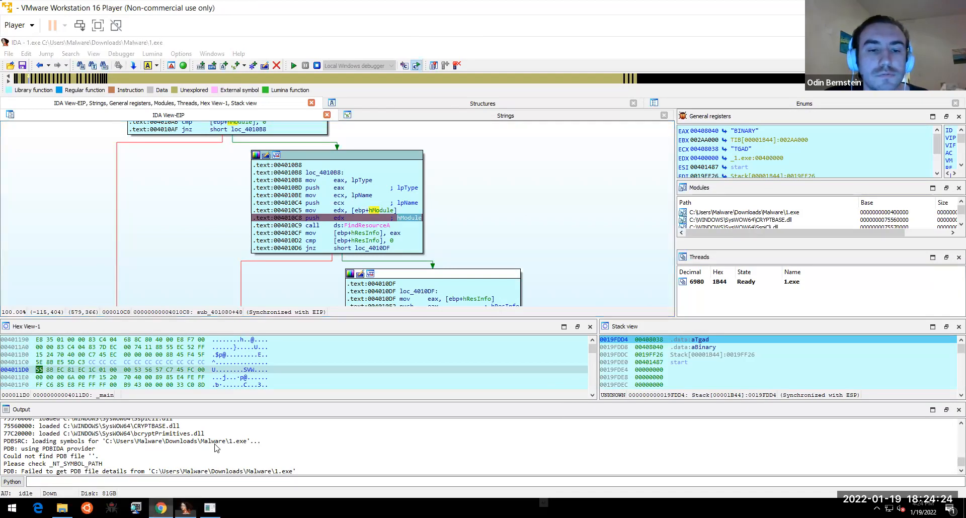
click(161, 509)
drag(953, 142, 951, 193)
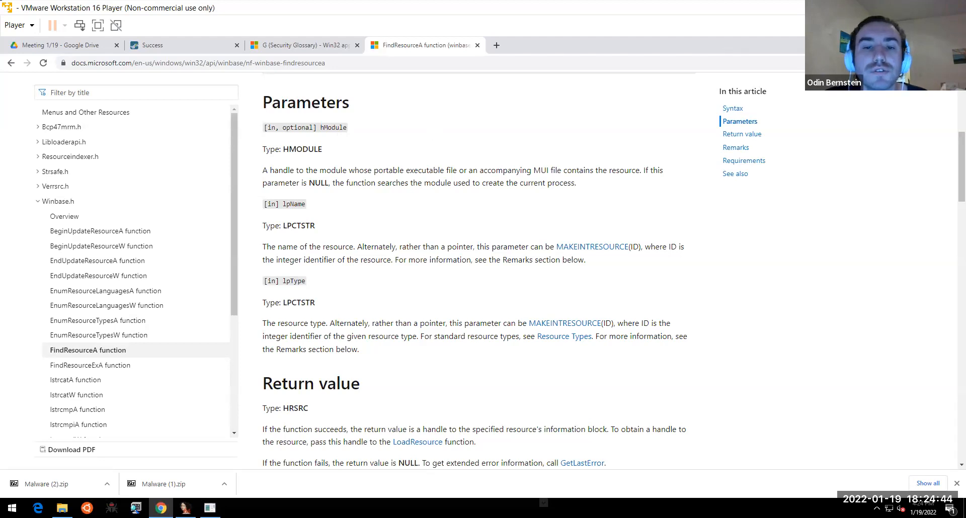
- Return to IDA, where 1.exe is paused at push edx before FindResourceA
key(alt+Tab)
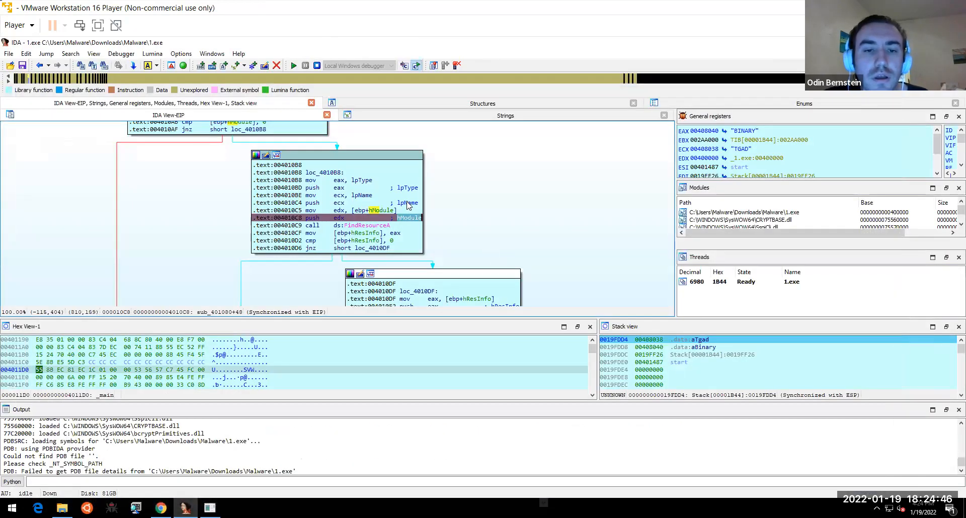
click(407, 204)
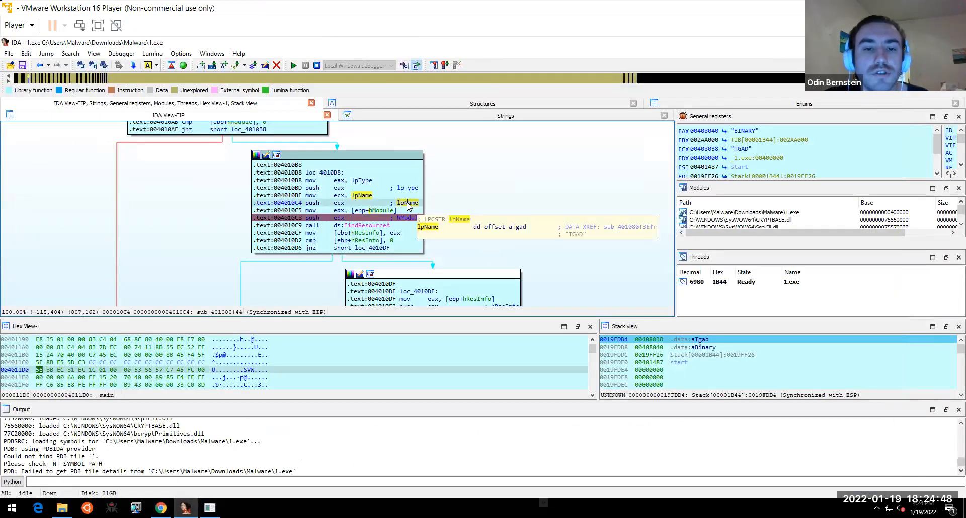
double_click(408, 204)
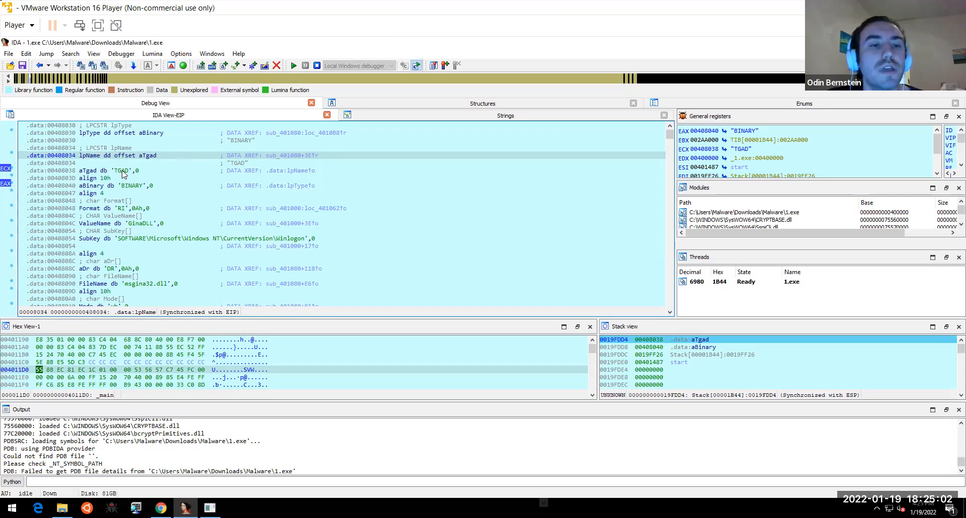
click(38, 69)
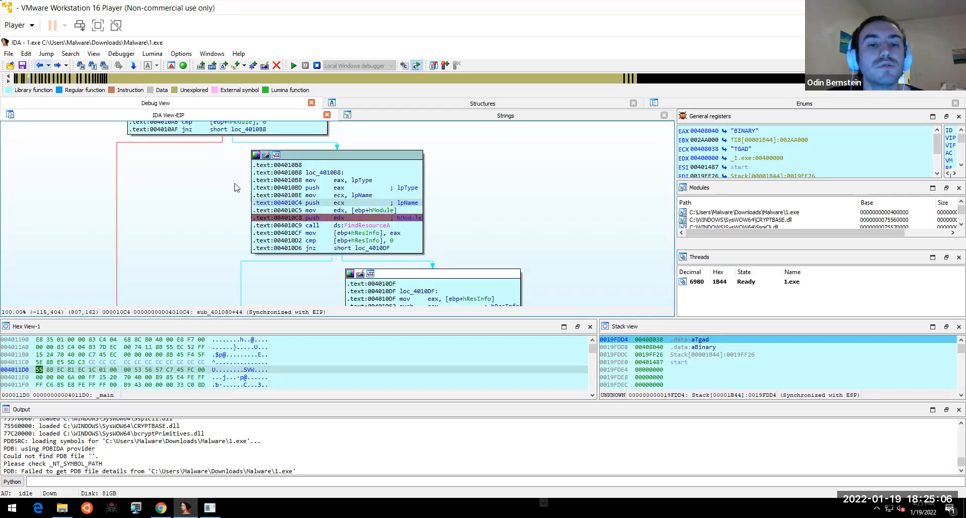
mouse_move(382, 215)
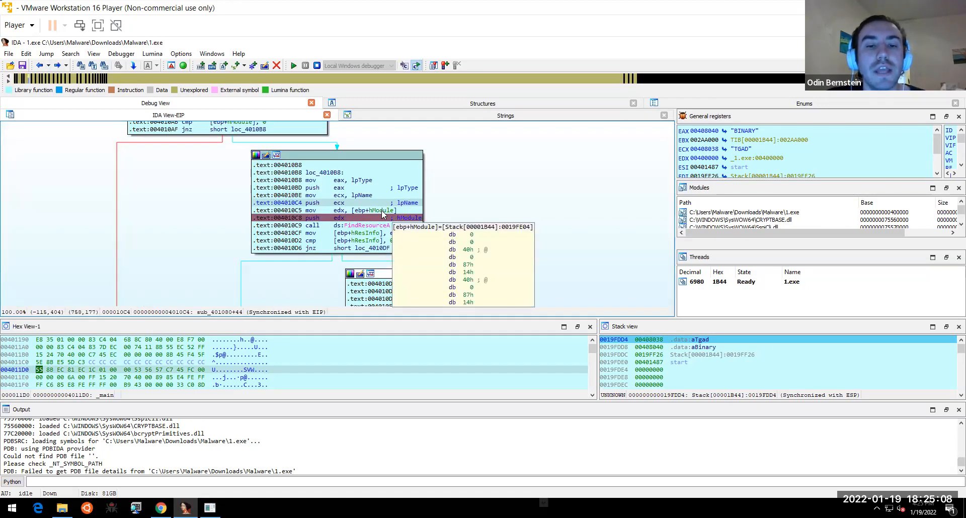
click(339, 212)
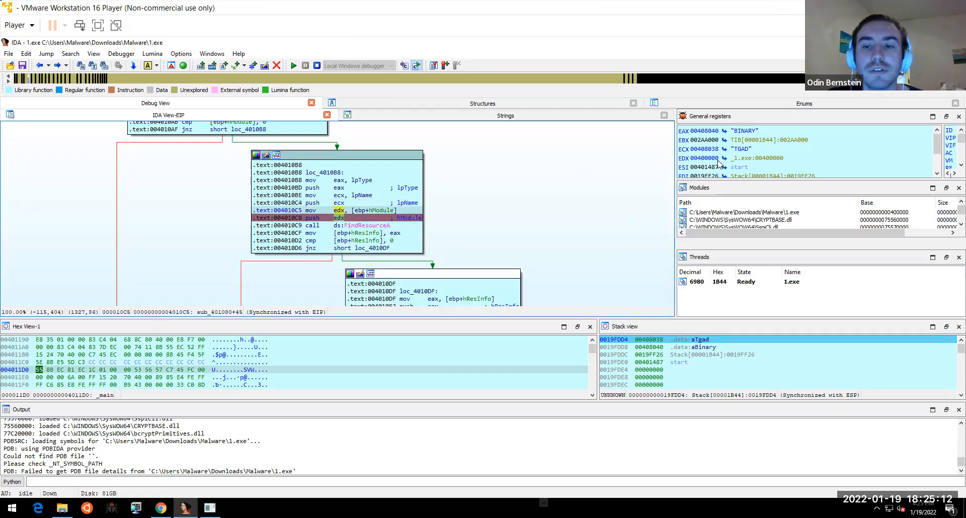
mouse_move(768, 160)
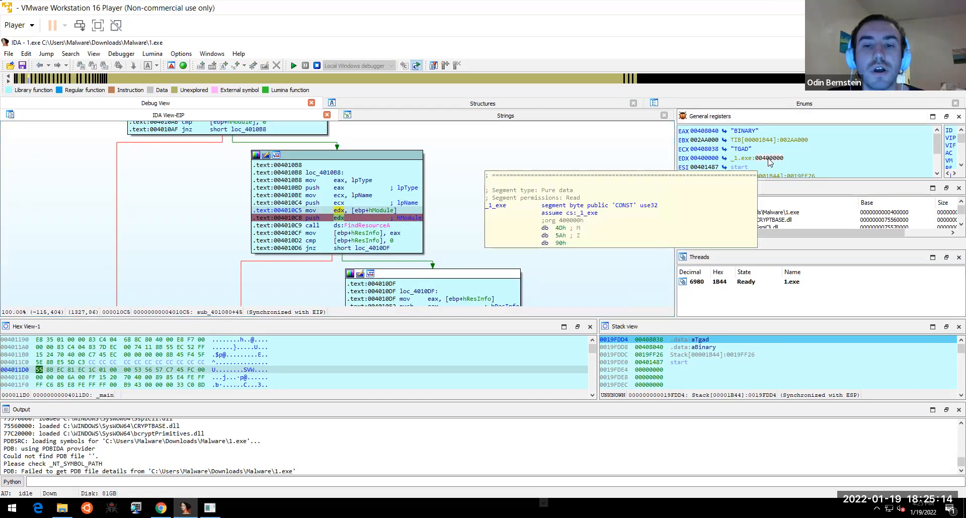
- Pan past LoadResource, LockResource and SizeofResource to the VirtualAlloc and loc_40114A blocks
drag(532, 245, 494, 204)
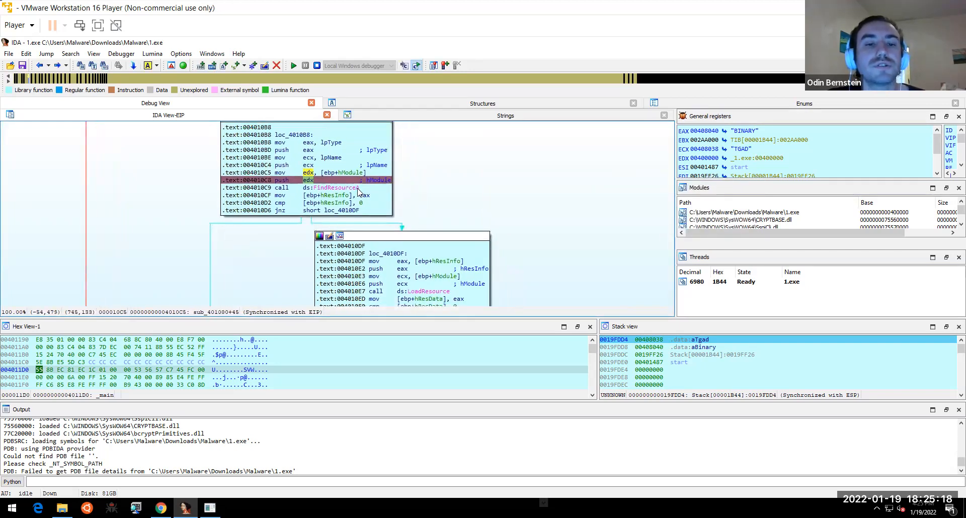
mouse_move(357, 190)
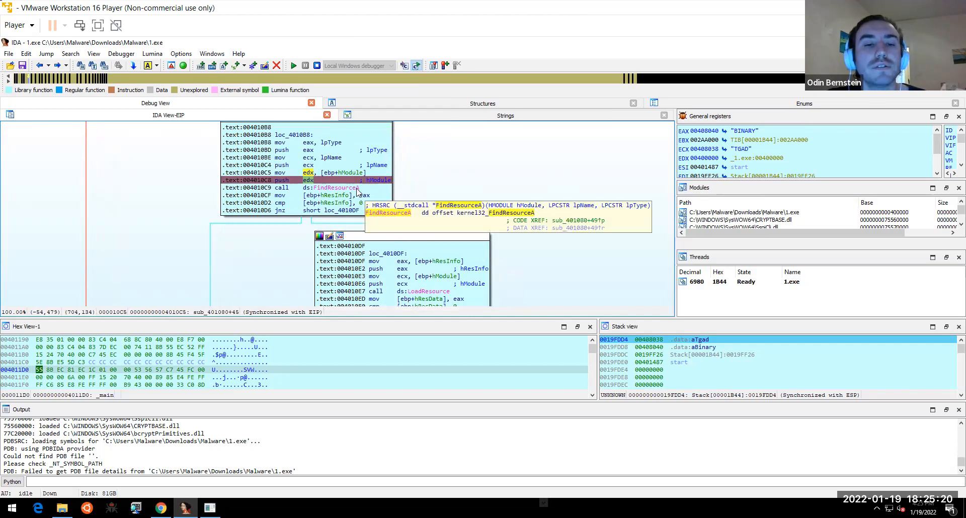
drag(516, 235, 441, 110)
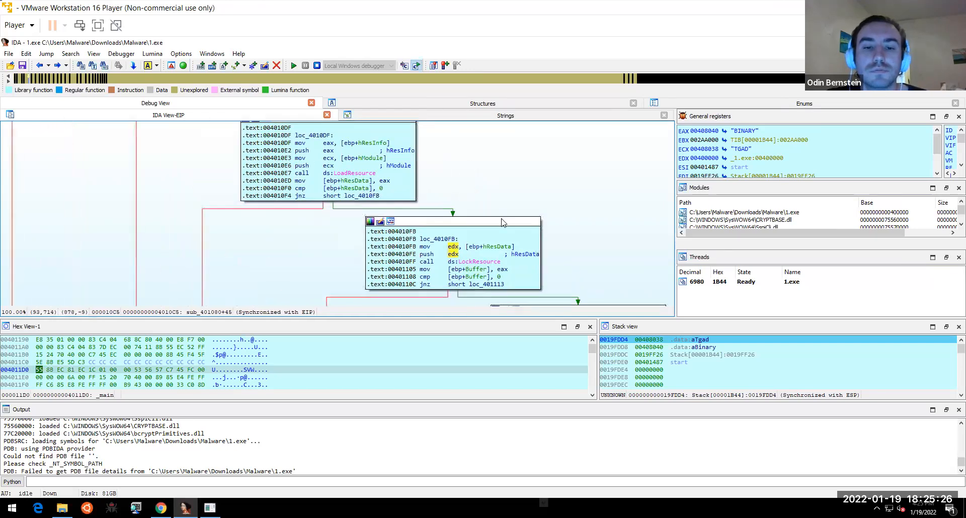
drag(567, 252, 477, 134)
drag(609, 261, 524, 143)
drag(552, 236, 542, 207)
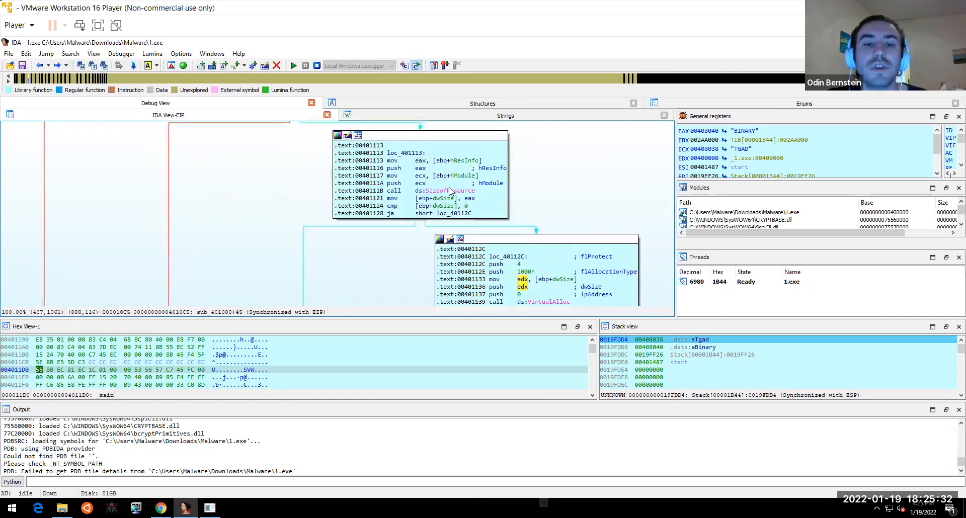
drag(584, 193, 538, 144)
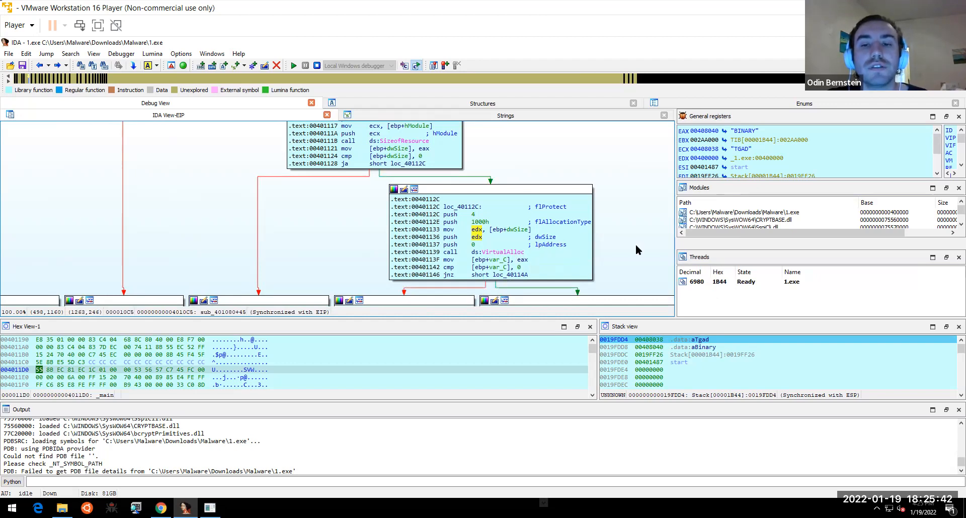
drag(635, 245, 627, 214)
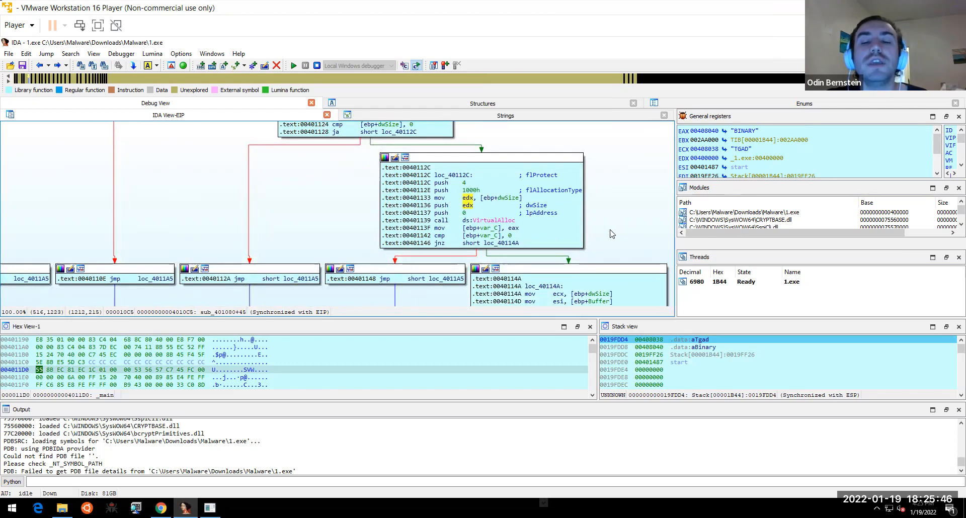
drag(602, 204, 556, 171)
- Run to cursor at mov [ebp+var_C], eax so EAX holds buffer address 00020000
click(417, 163)
right_click(417, 164)
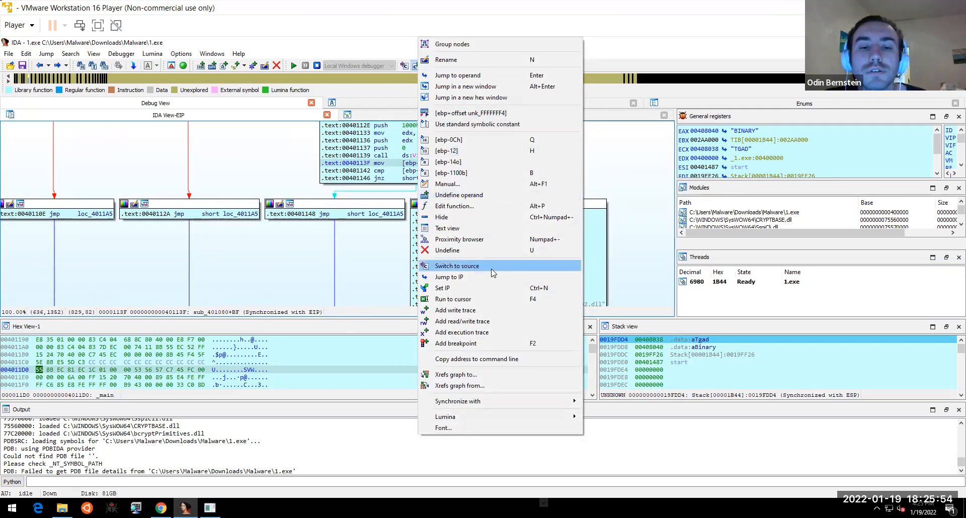
click(476, 299)
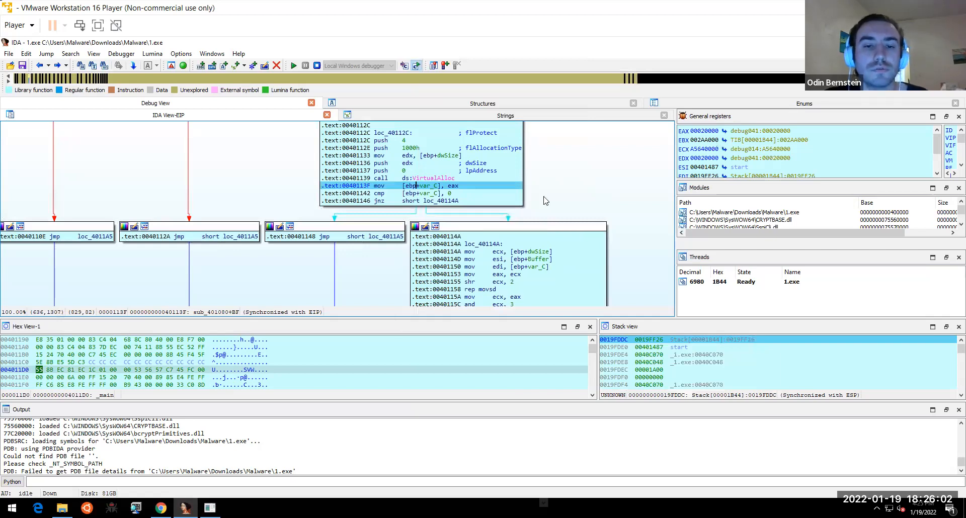
- Highlight the msgina32.dll file name and the "wb" mode pushed for fopen
scroll(563, 161, down, 3)
drag(594, 207, 578, 180)
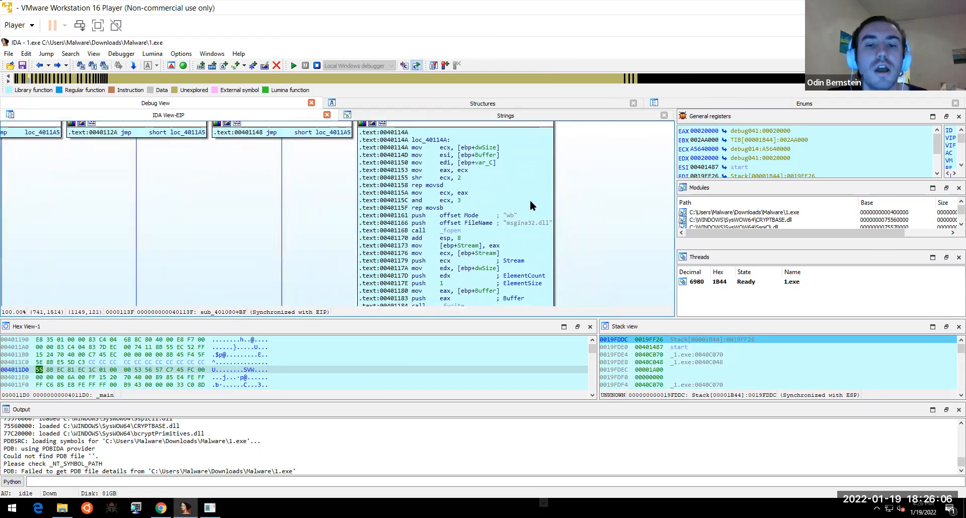
click(520, 223)
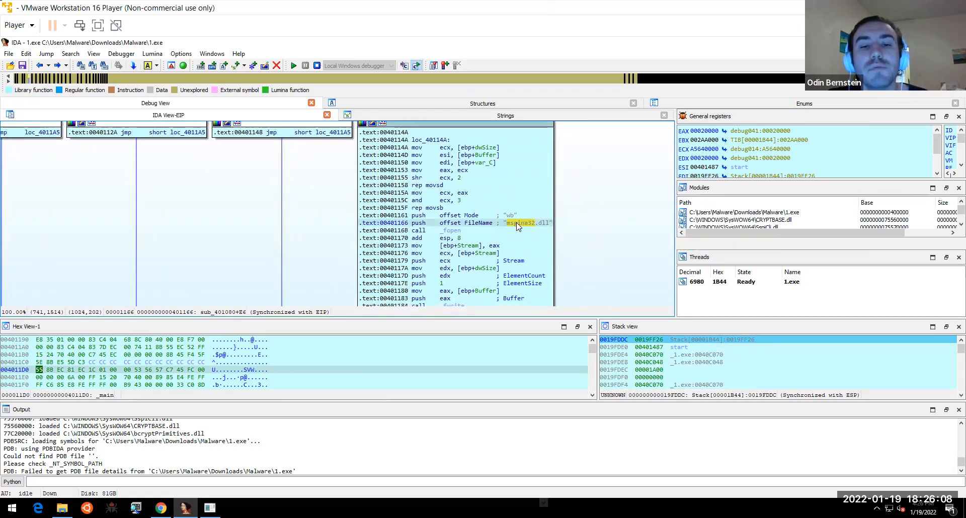
mouse_move(525, 229)
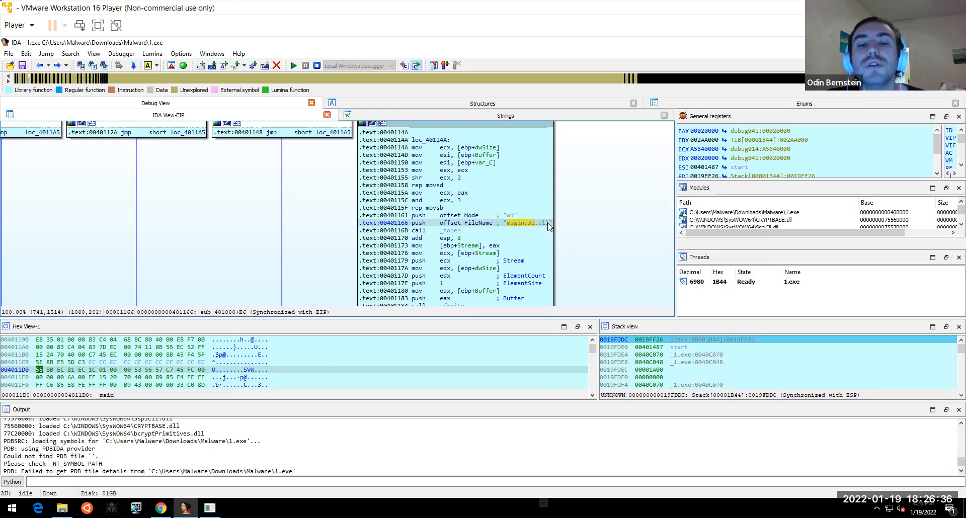
click(511, 216)
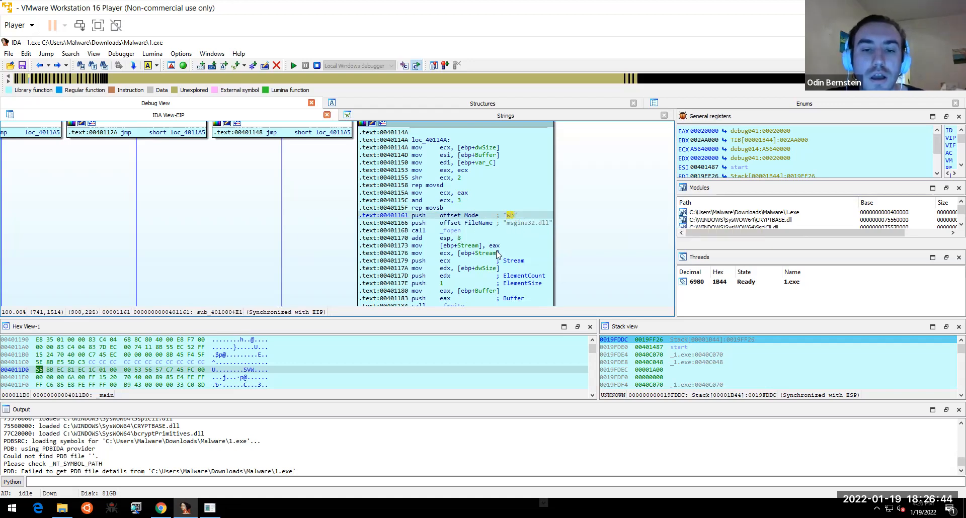
- Pan to the fwrite and fclose calls and select the add esp, 8 after fopen
drag(606, 249, 598, 194)
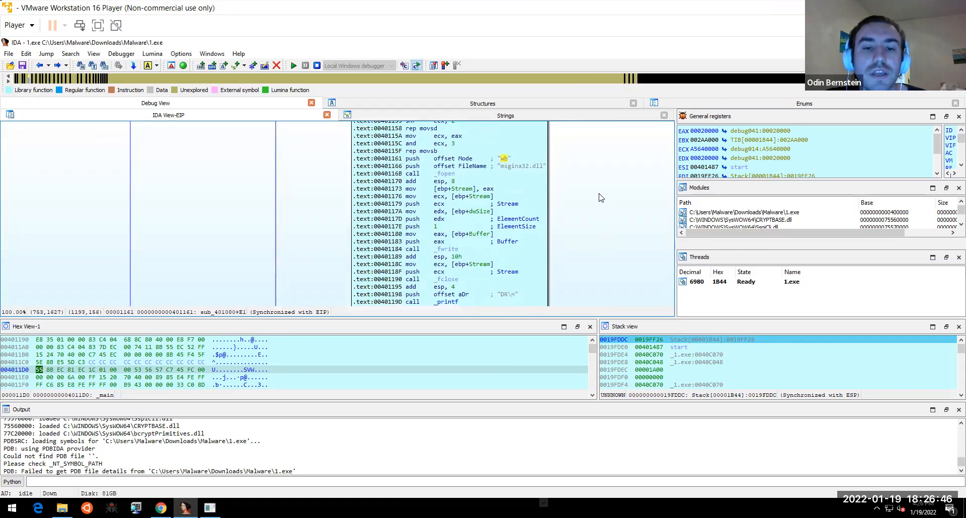
drag(587, 231, 584, 215)
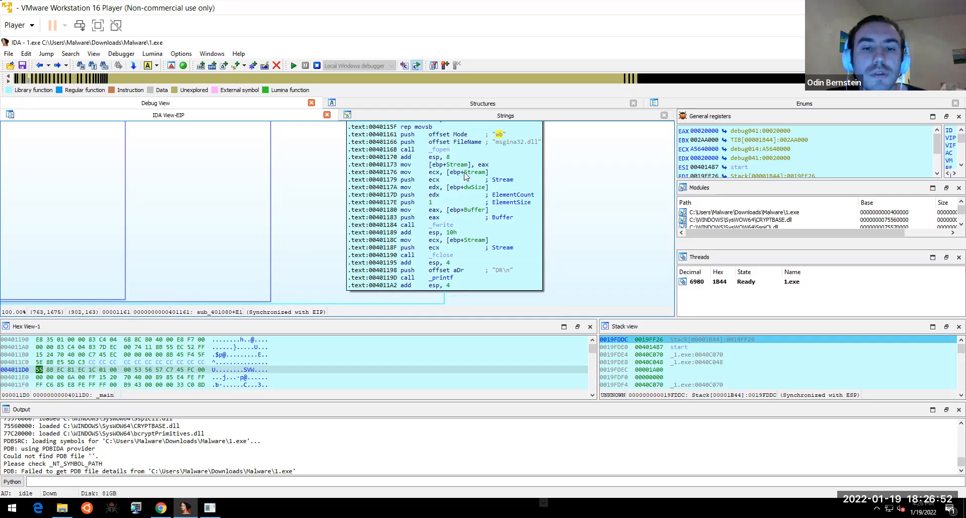
click(439, 158)
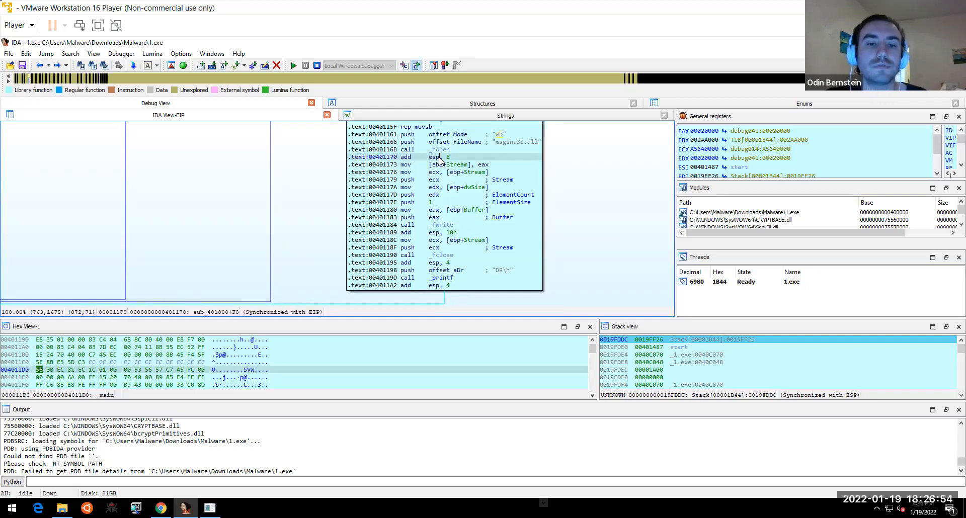
- Run to the add esp, 8 after fopen, then step to push eax at 00401183
right_click(440, 160)
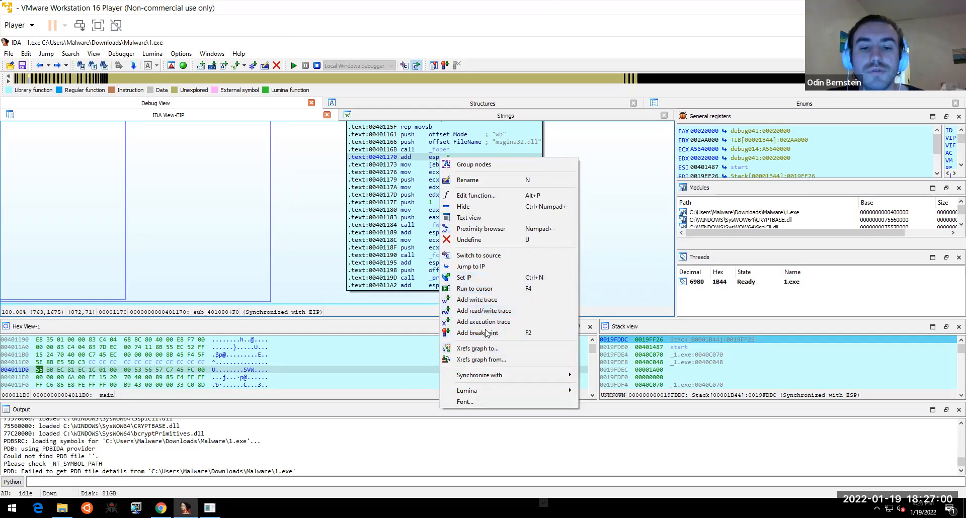
click(515, 286)
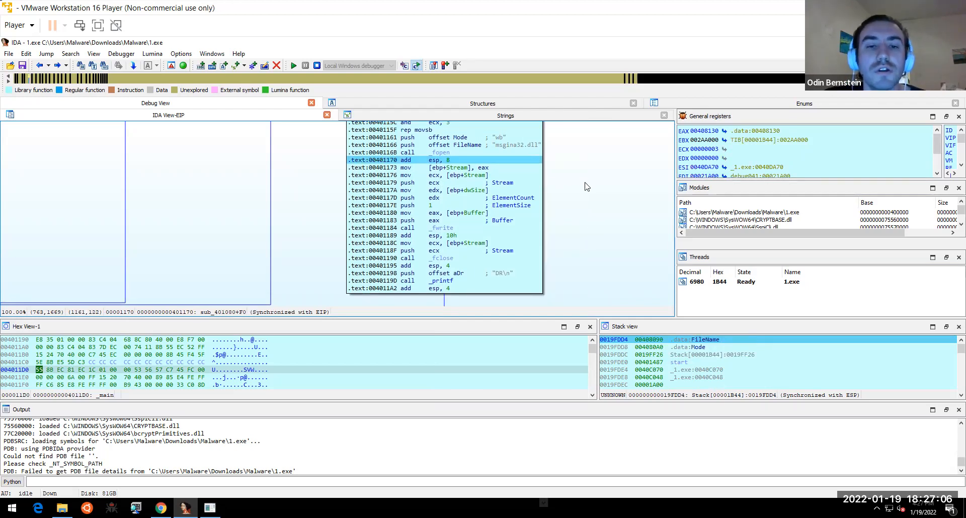
key(F8)
key(F8)
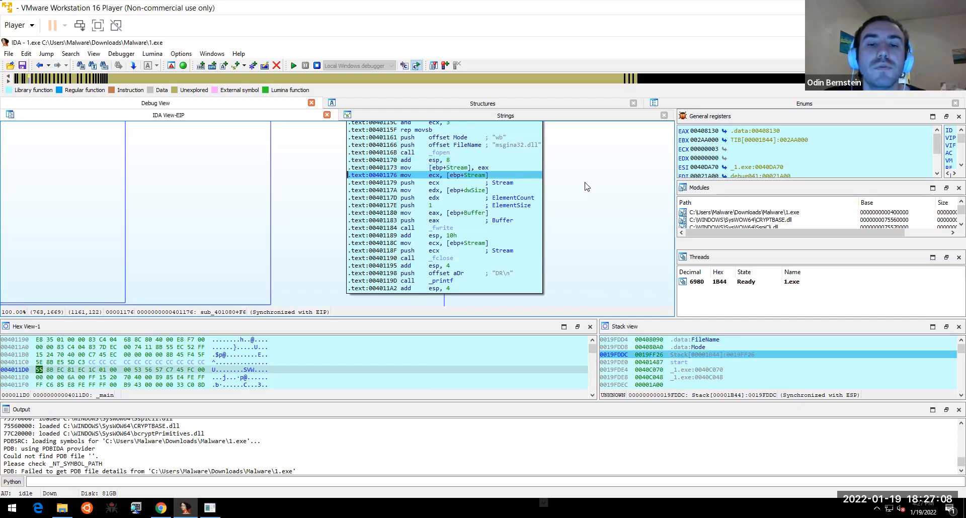
key(F8)
key(F8)
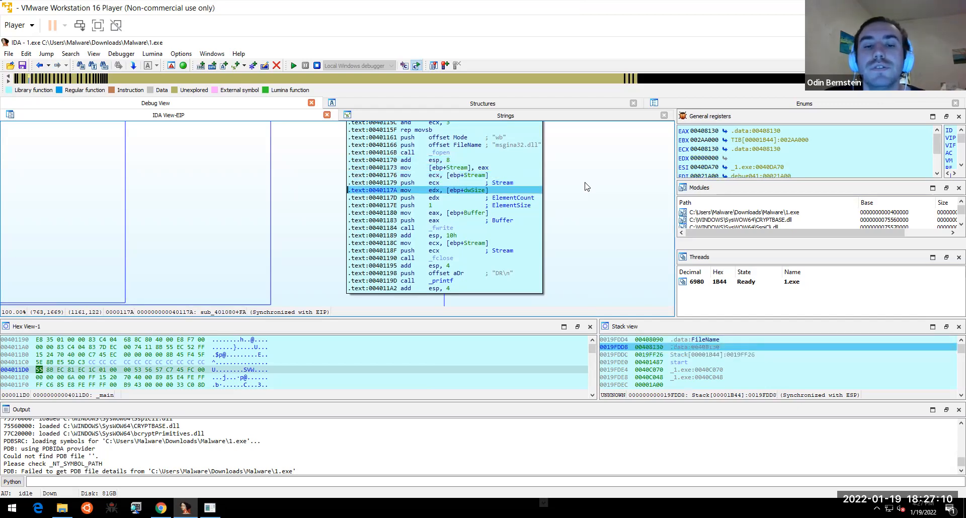
key(F8)
key(F8)
key(F8)
key(F8)
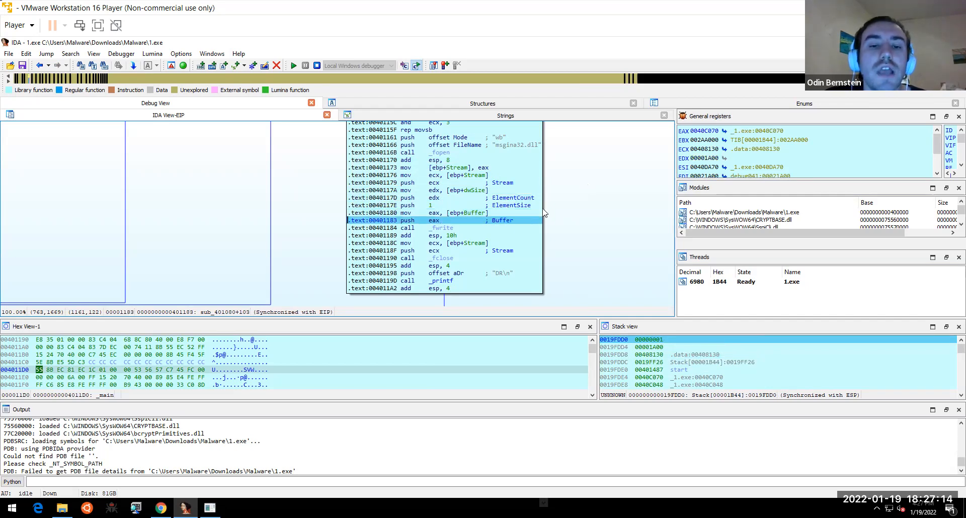
mouse_move(446, 232)
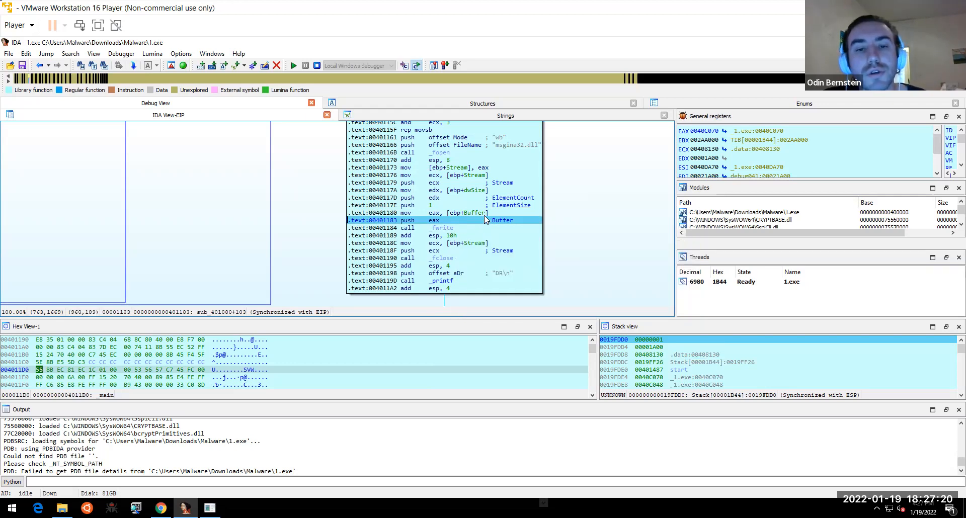
mouse_move(481, 175)
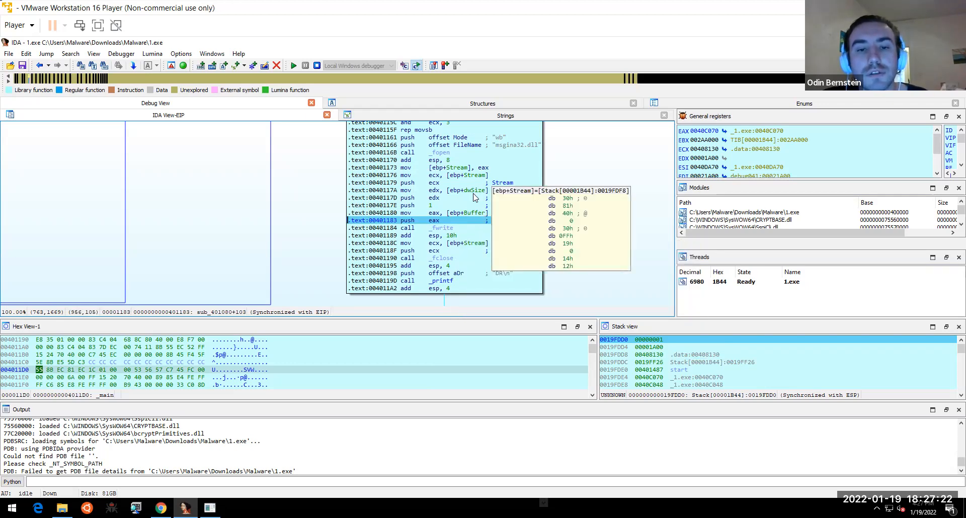
mouse_move(474, 192)
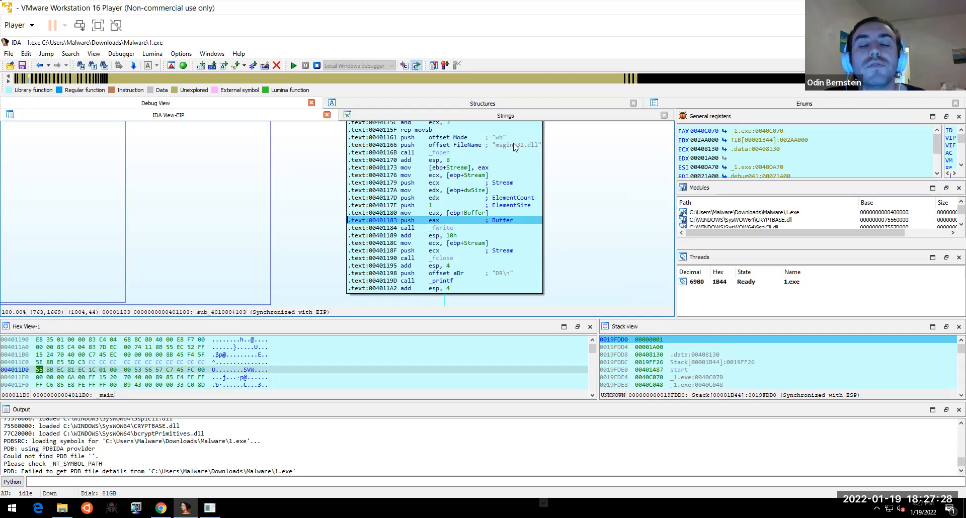
mouse_move(515, 147)
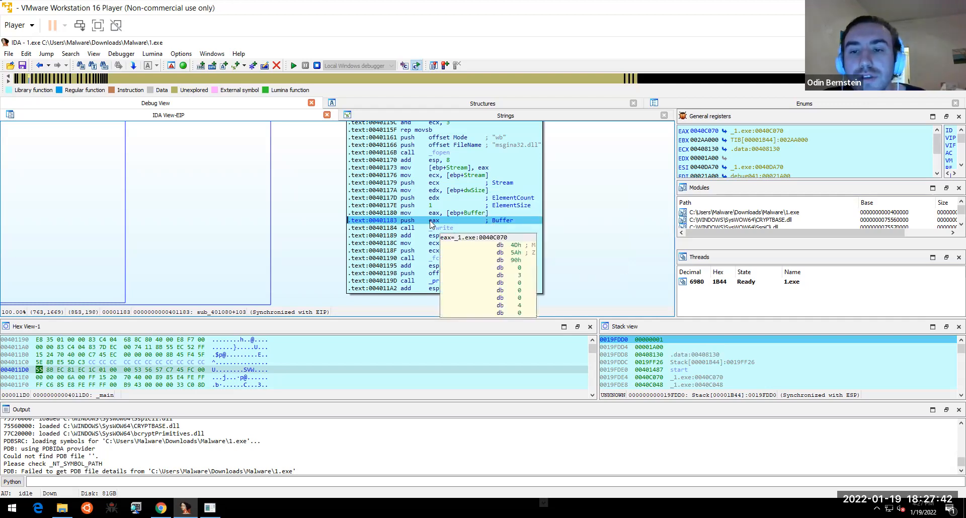
mouse_move(776, 134)
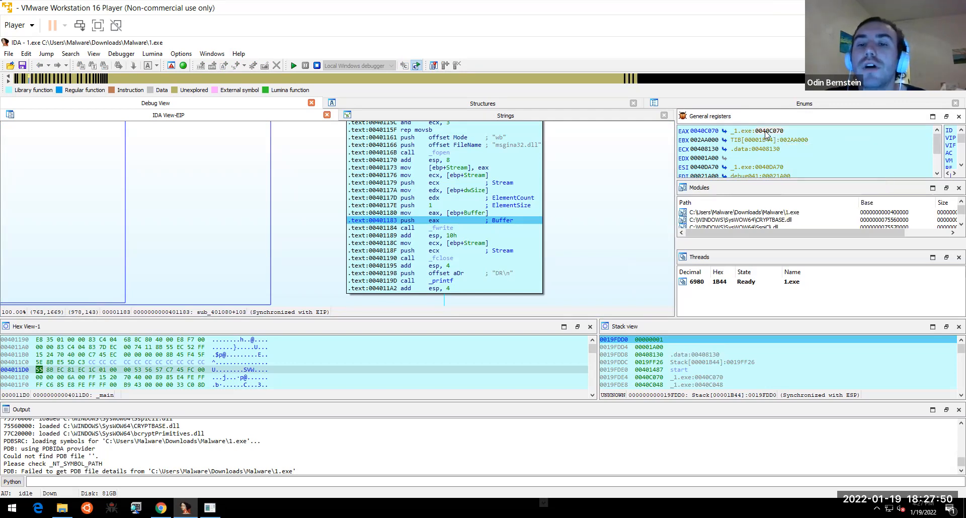
double_click(714, 131)
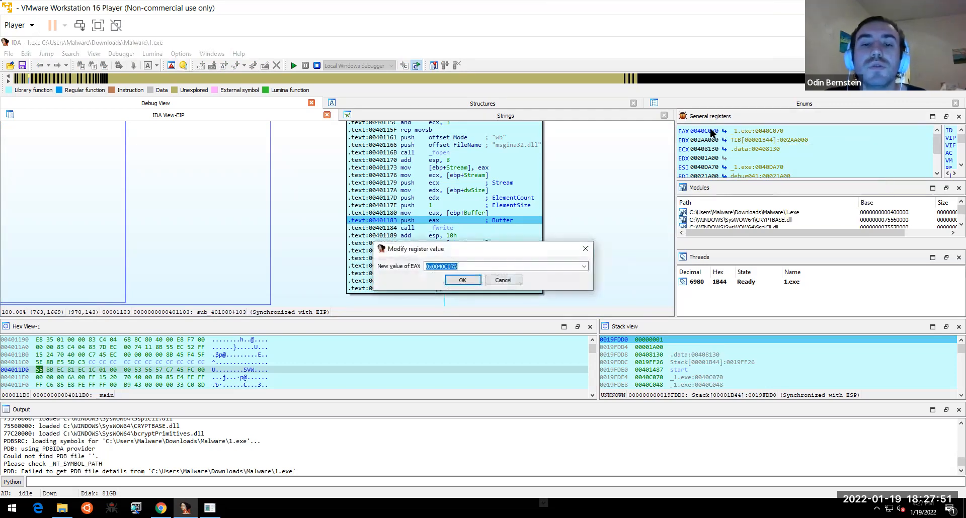
click(585, 251)
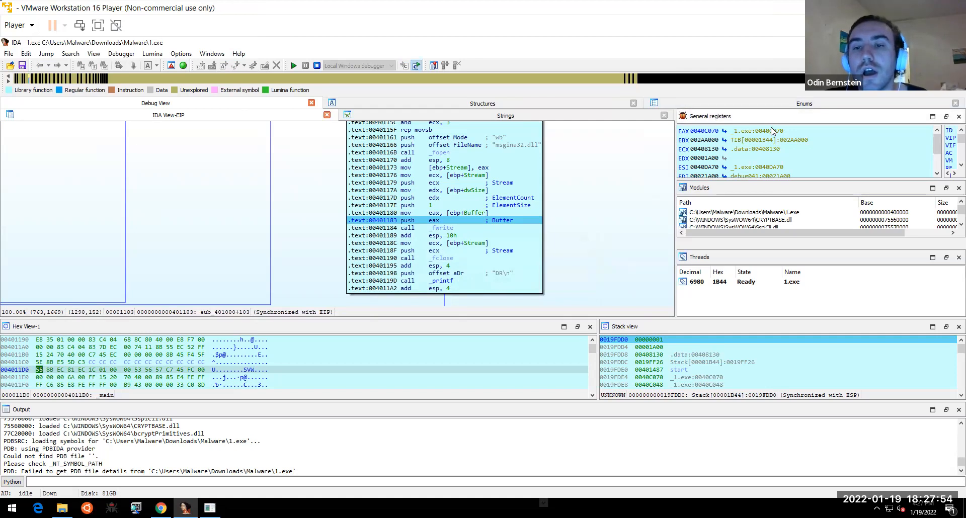
click(454, 232)
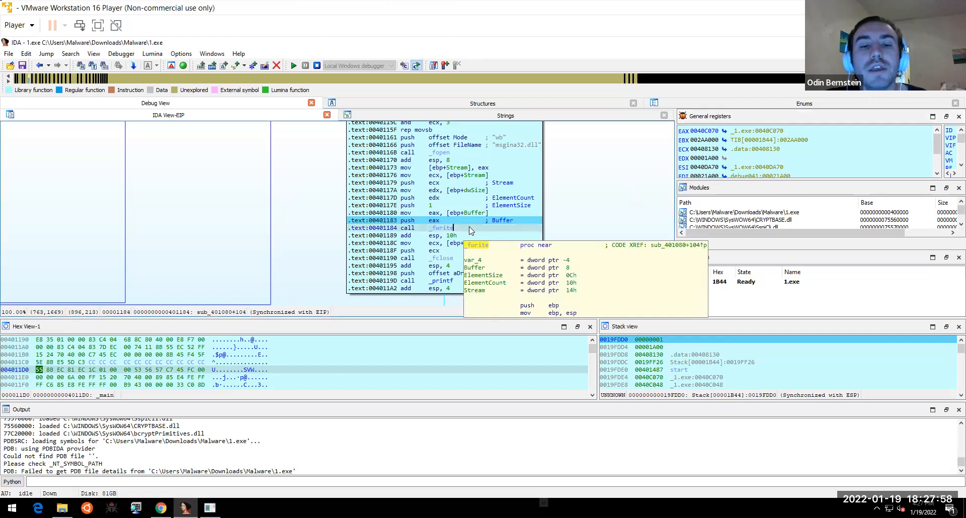
click(510, 146)
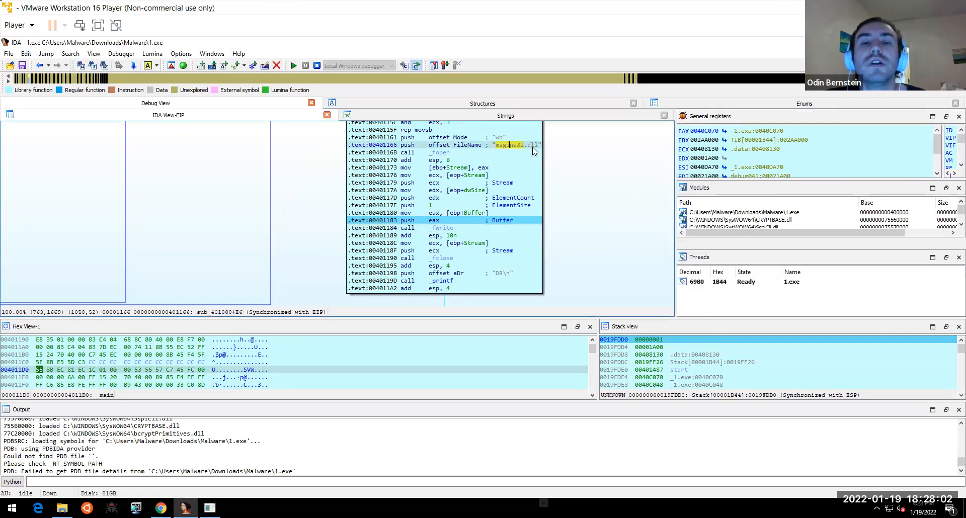
mouse_move(533, 150)
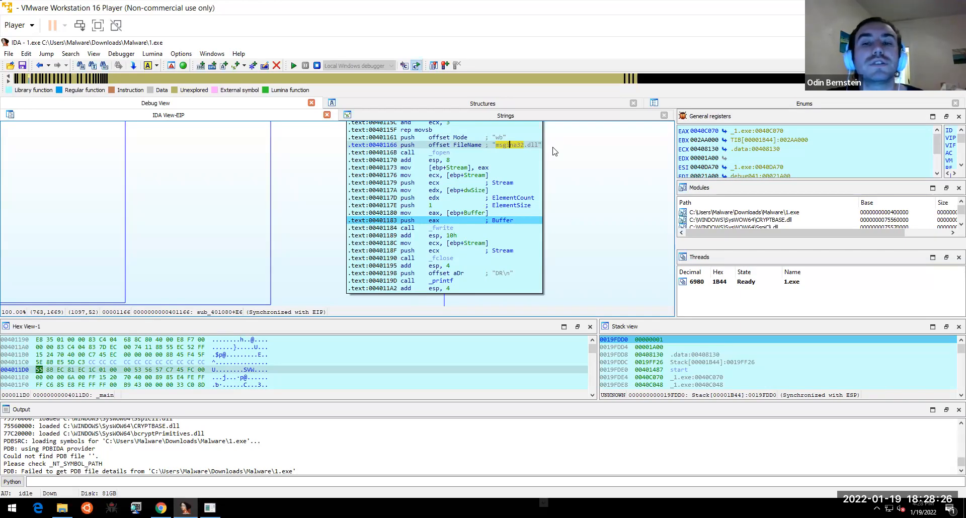
click(534, 145)
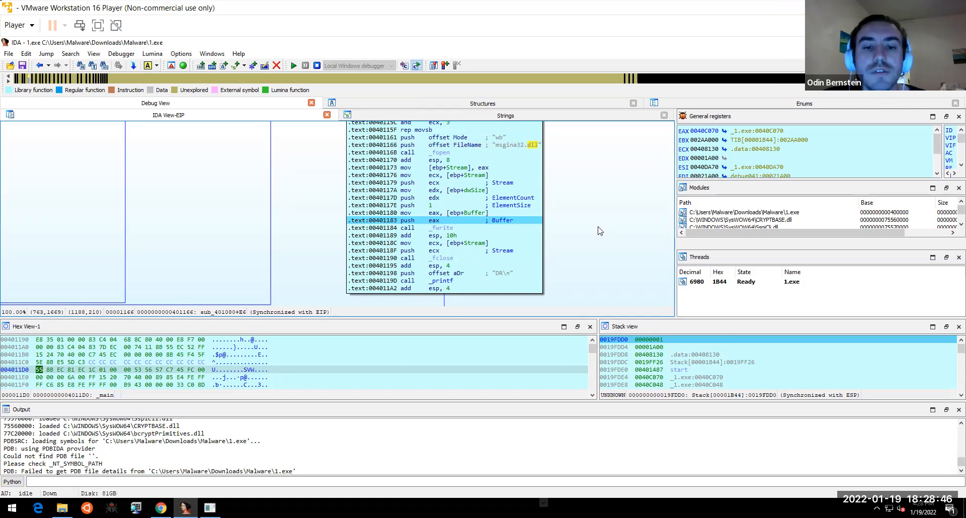
- Step over call _fwrite and call _fclose until EIP reaches call _printf at 0040119D
key(F8)
key(F8)
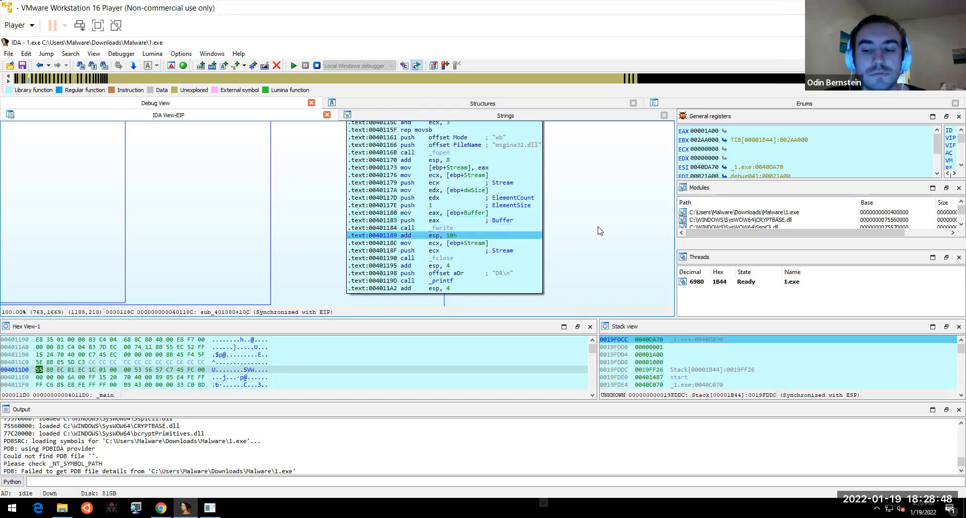
key(F8)
key(F8)
key(F8)
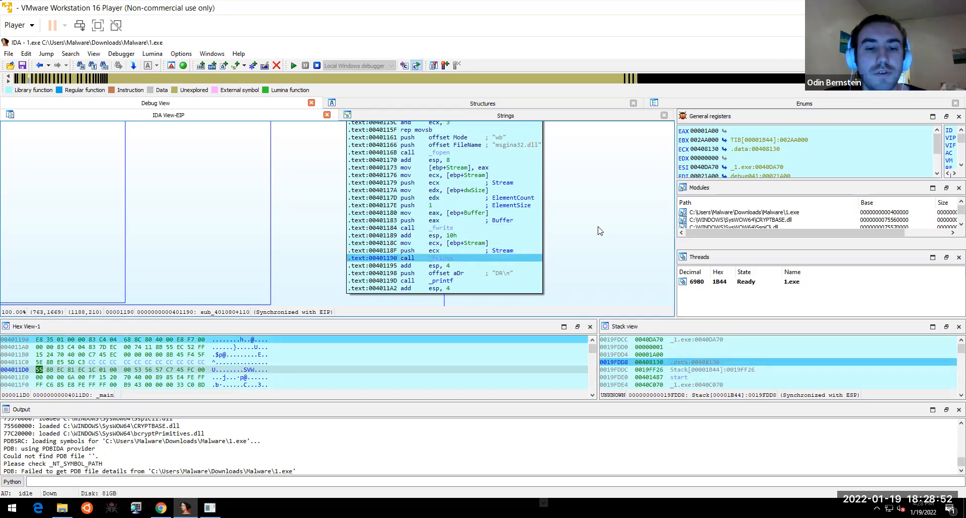
key(F8)
key(F8)
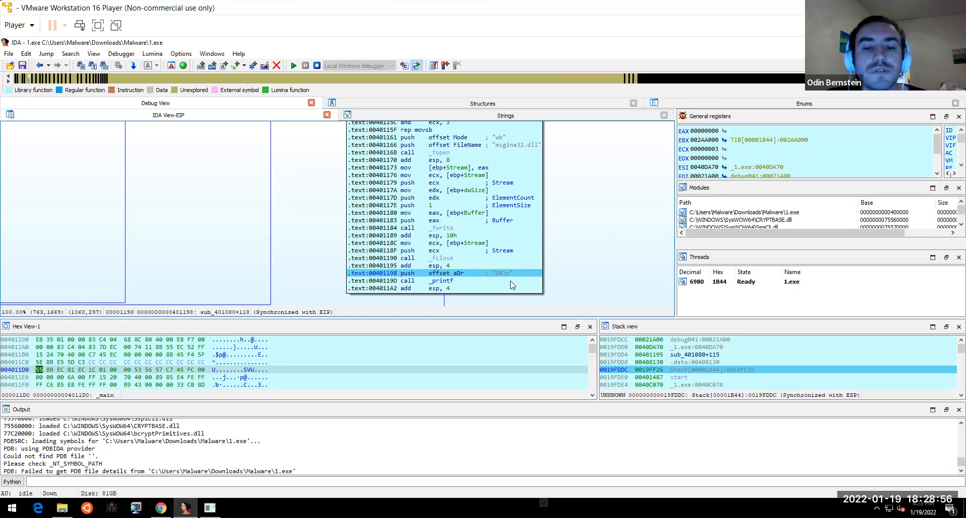
mouse_move(503, 278)
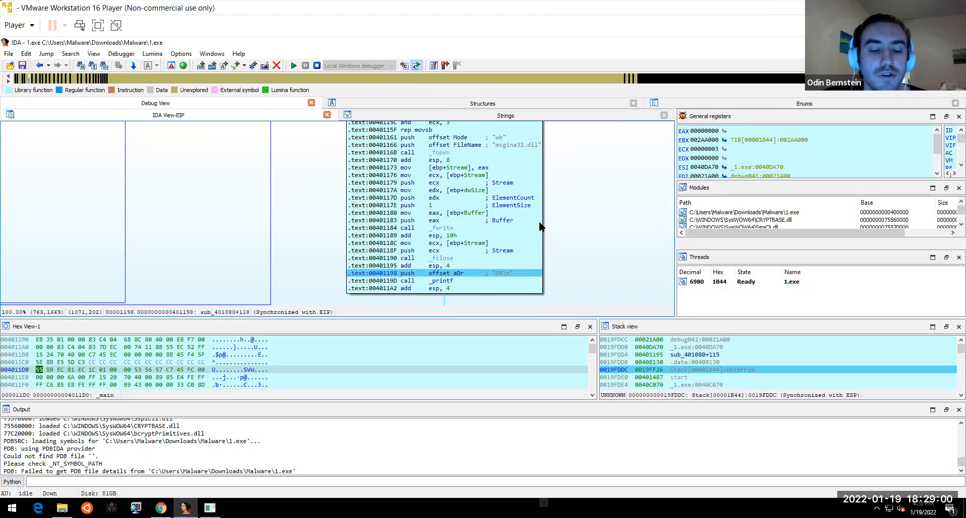
key(F8)
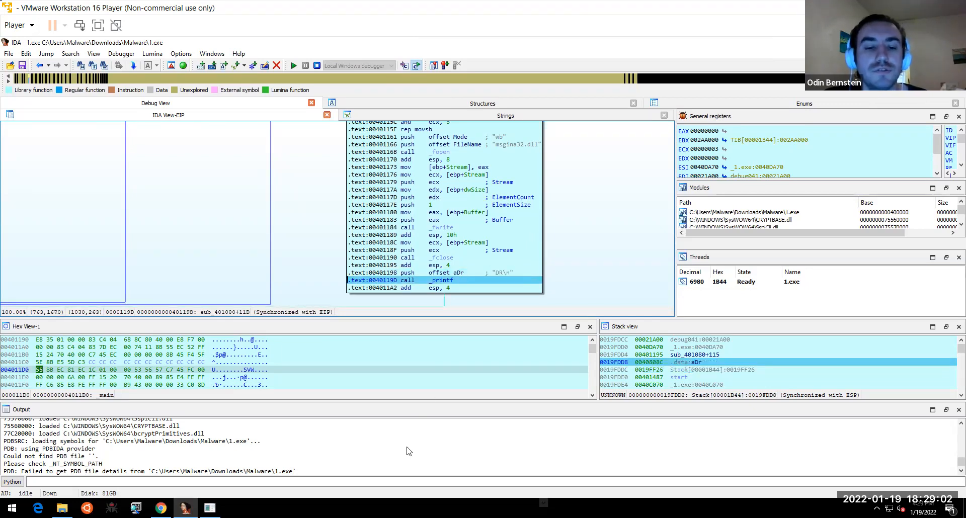
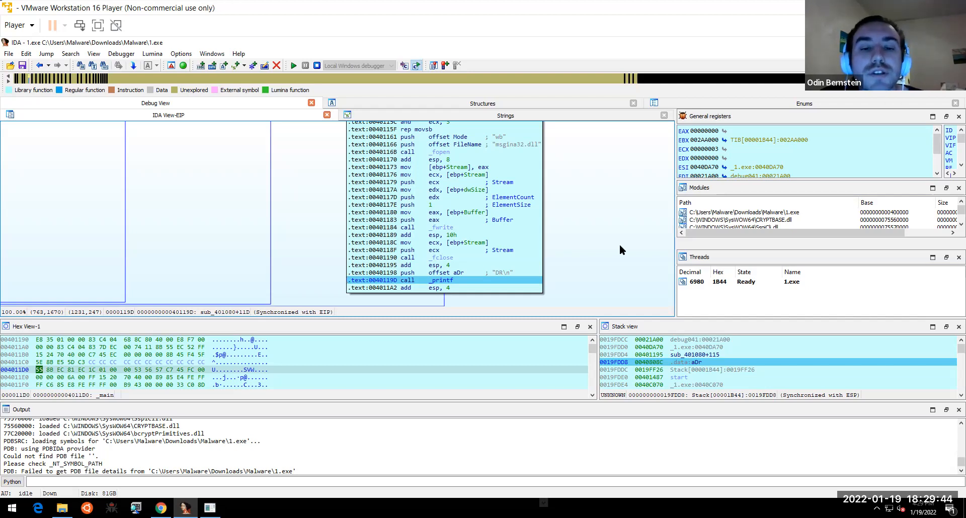
- Step over the _printf call to reach the hResInfo comparison at 004011A5
key(F8)
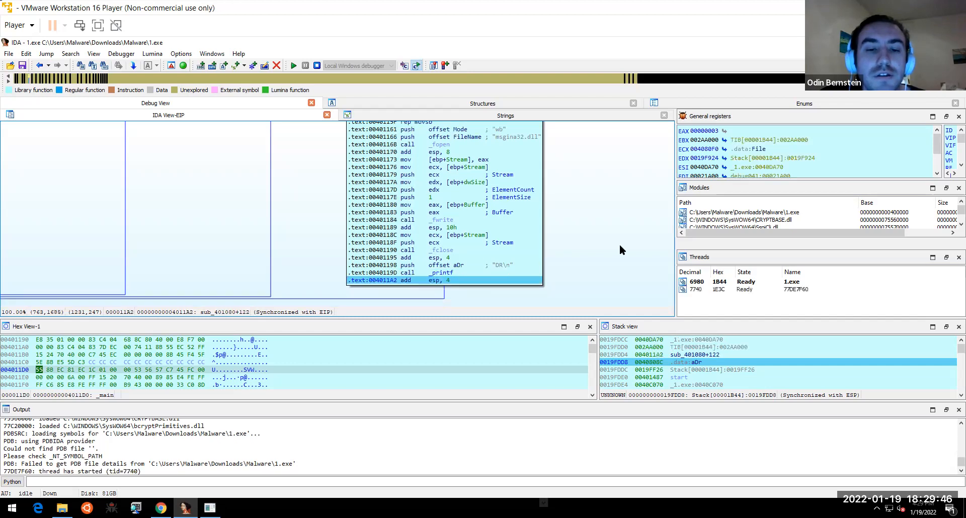
key(F8)
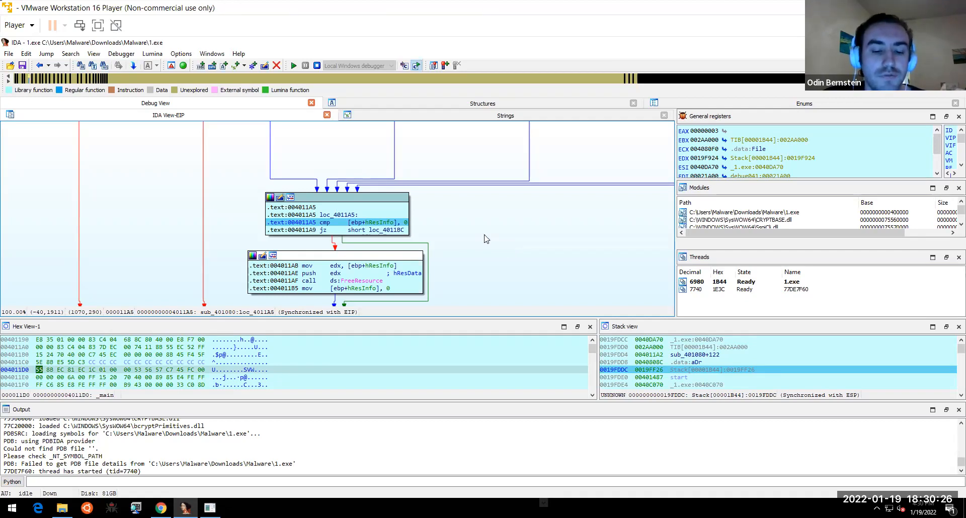
- Step through the jz, the FreeResource call and the loc_4011BF epilogue back toward _main+44
key(F8)
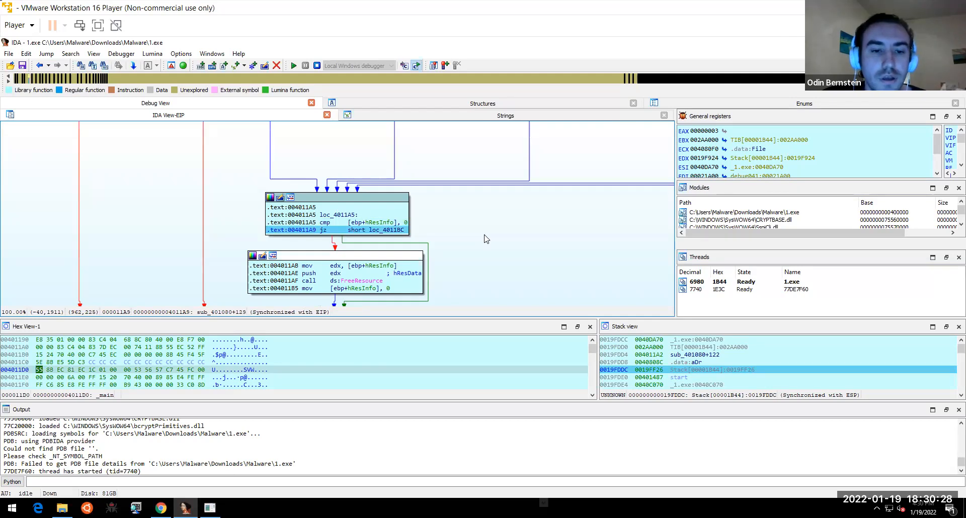
key(F8)
key(F8)
key(F8)
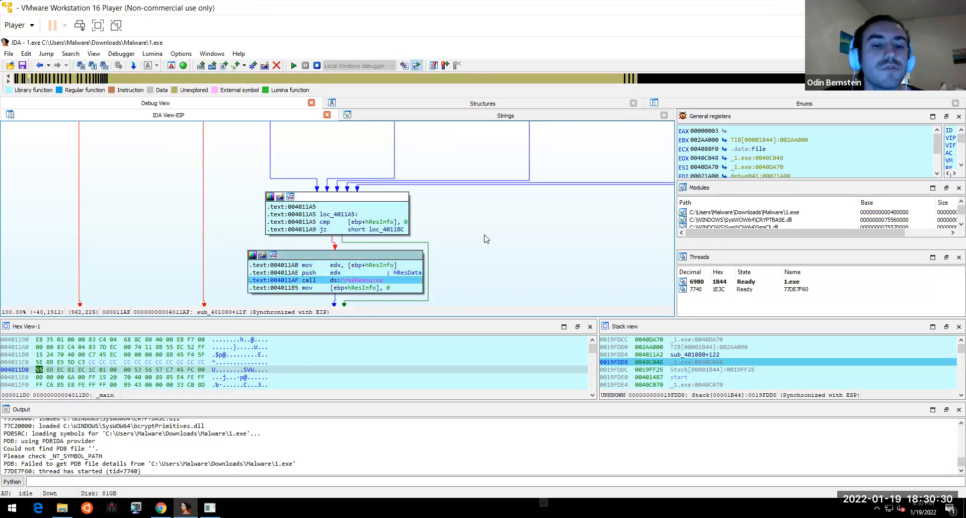
key(F8)
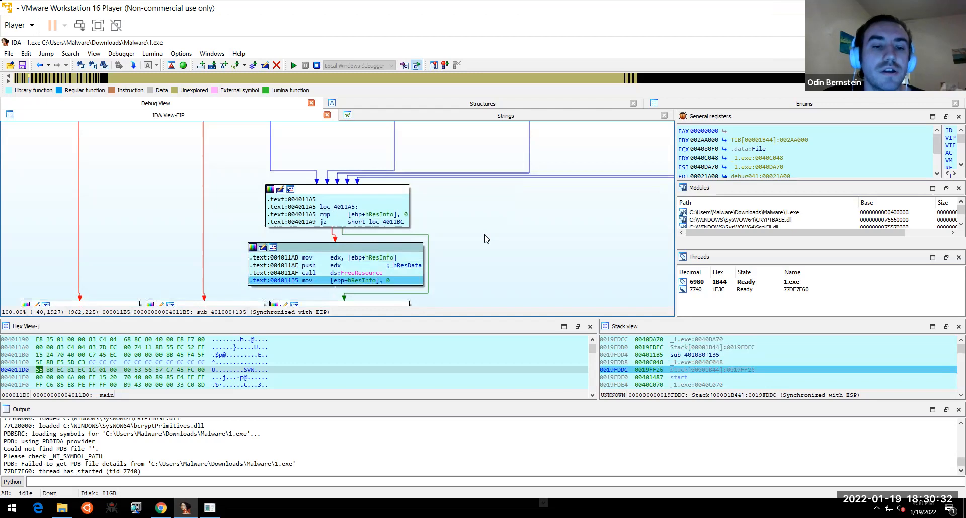
key(F8)
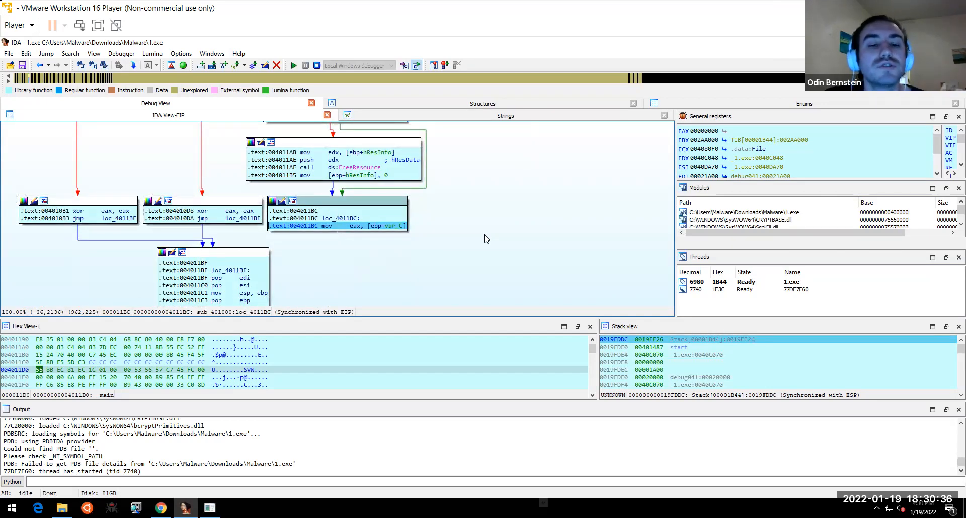
key(F8)
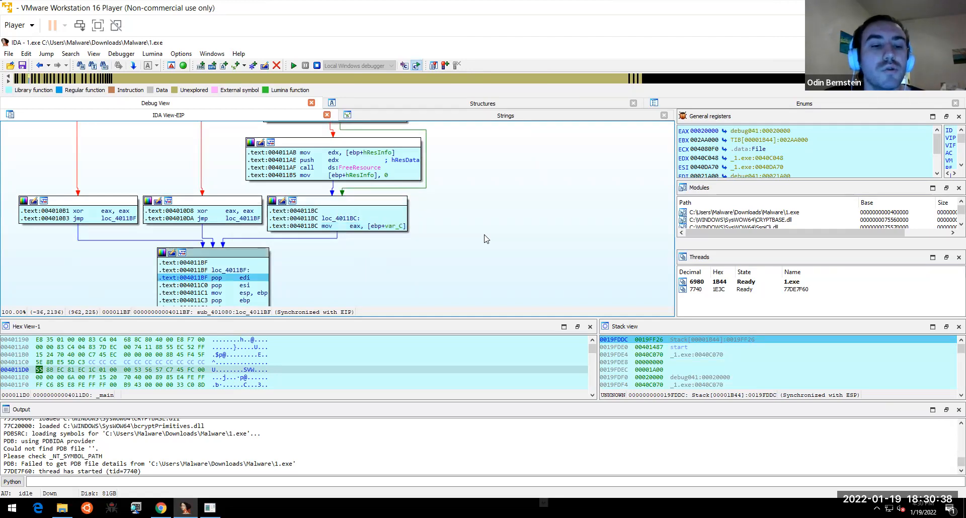
key(F8)
key(F8)
key(F8)
key(F8)
key(F8)
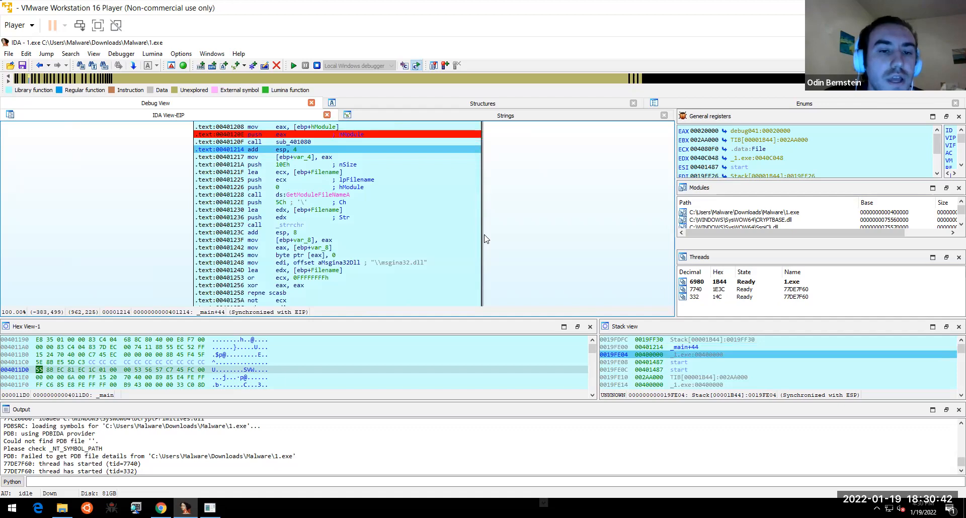
- Step main past the nSize and lpFilename pushes to call GetModuleFileNameA at 00401228, then switch to Chrome
key(F8)
key(F8)
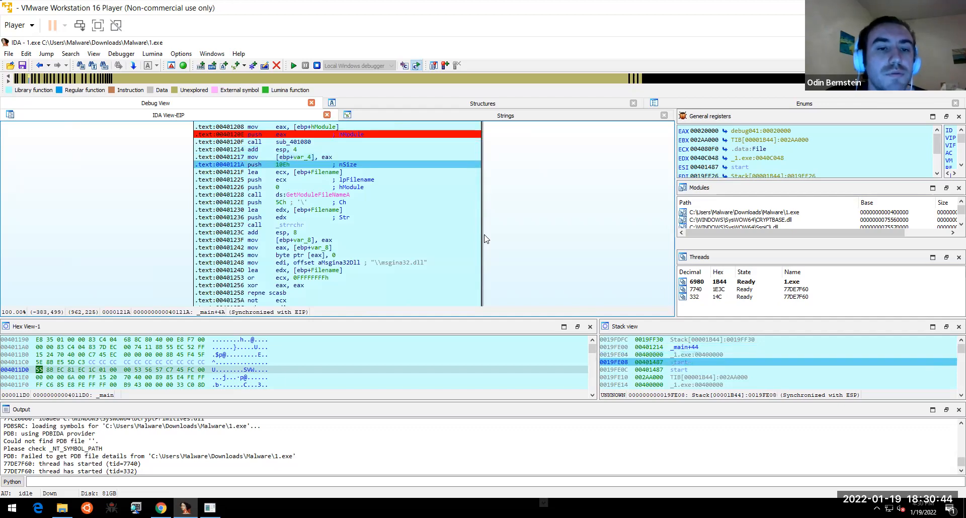
key(F8)
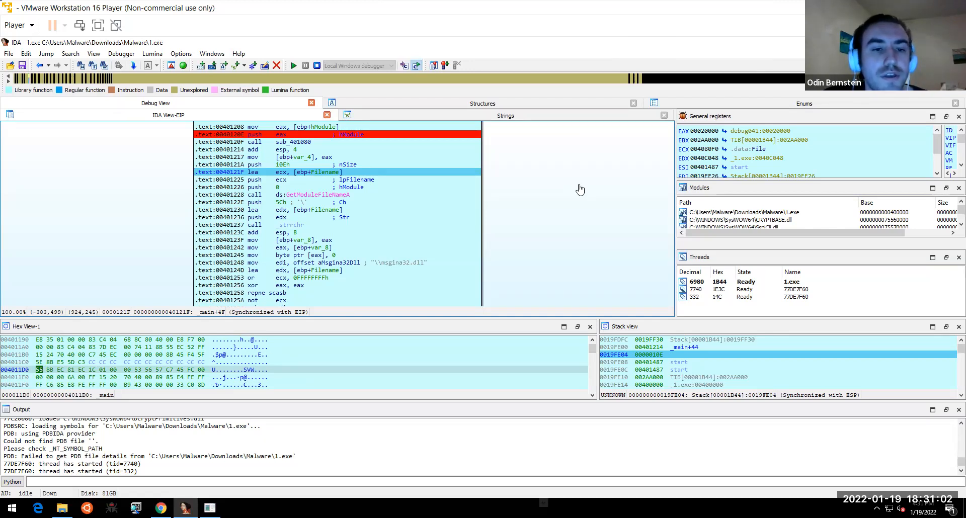
click(425, 181)
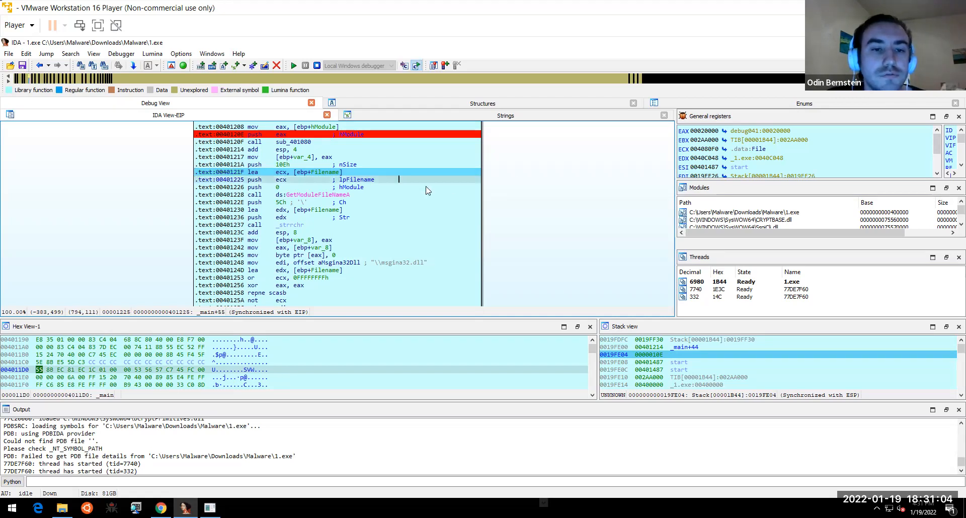
key(F8)
key(F8)
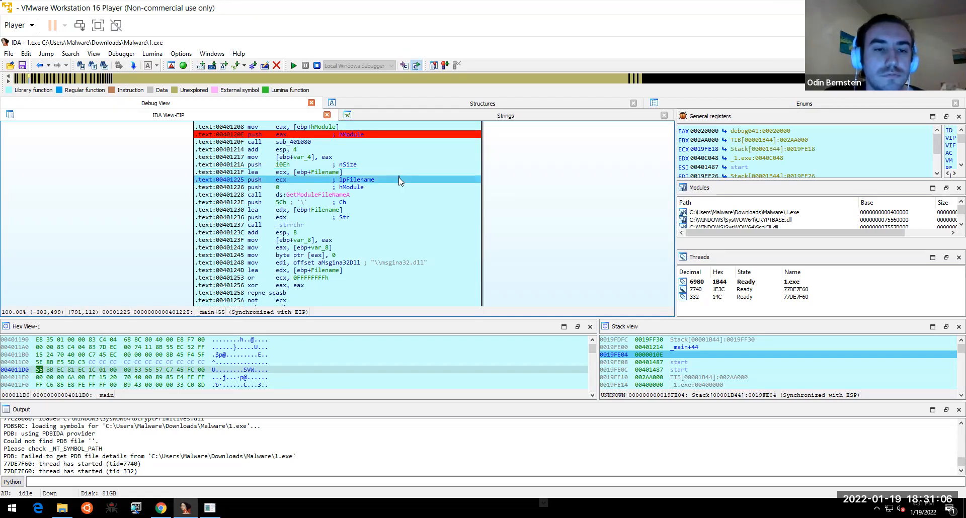
key(F8)
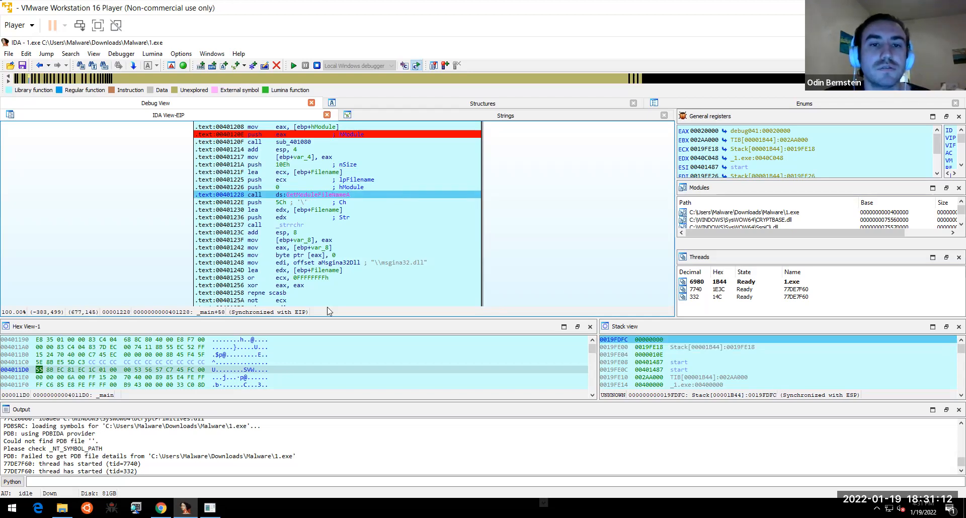
key(alt+Tab)
- Search Google for 'getmodulefilenameA' and open the Microsoft Docs result
text(getmoduolef)
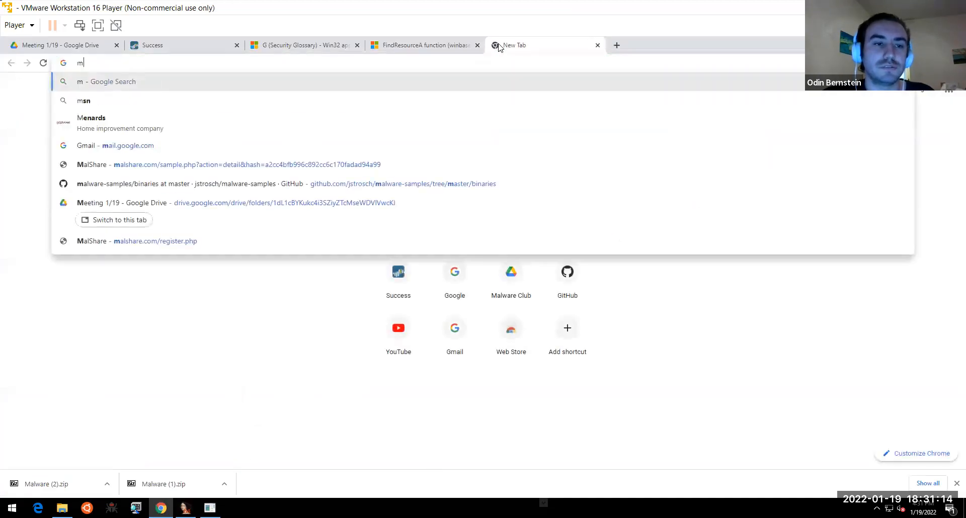
key(BackSpace)
key(BackSpace)
key(BackSpace)
key(BackSpace)
text(lefilenameA)
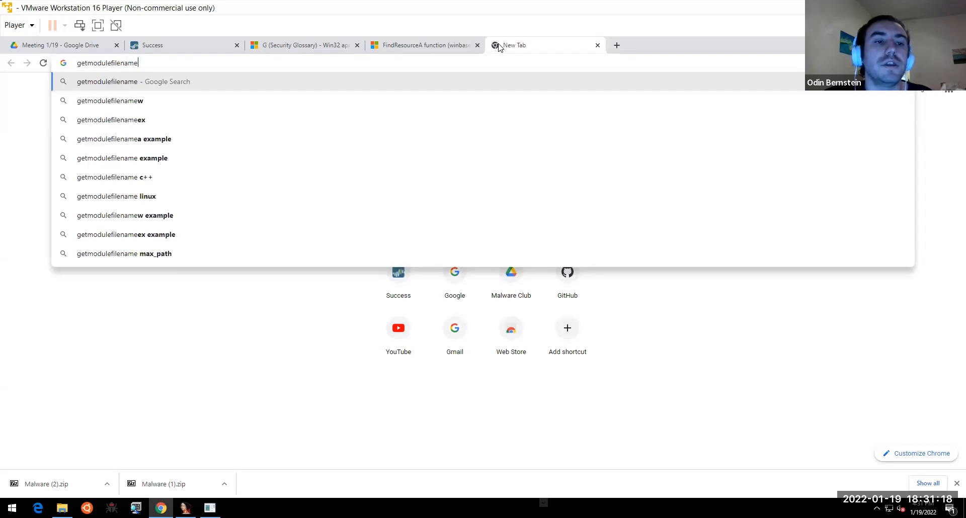
key(Return)
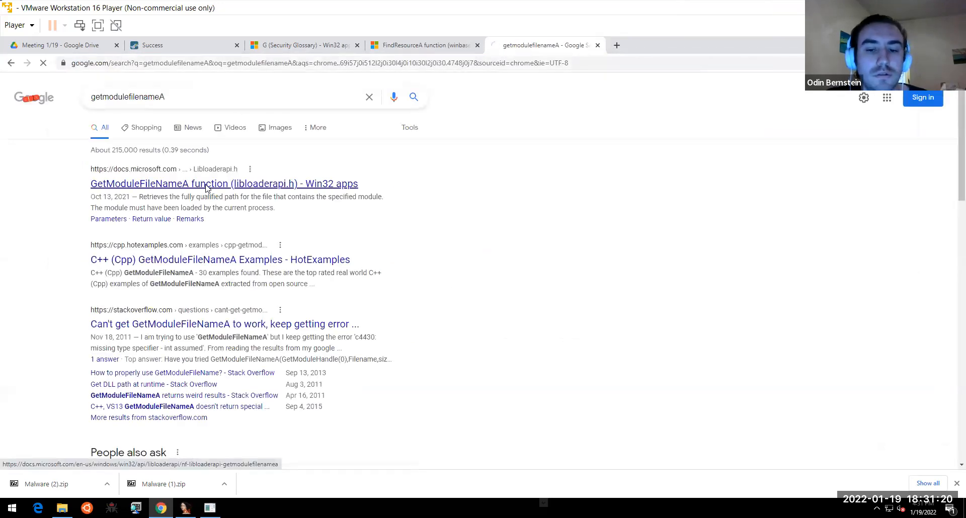
click(206, 185)
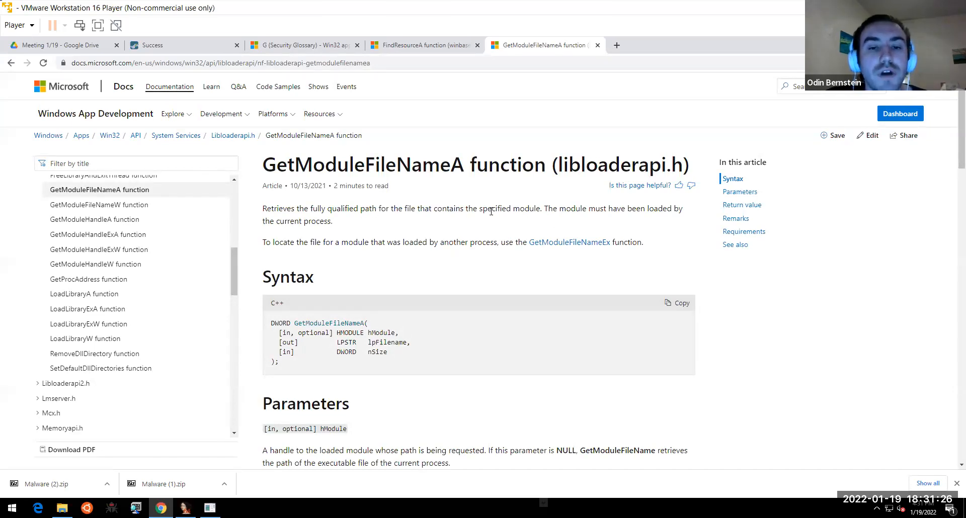
- Read the sentence describing what GetModuleFileNameA retrieves, then return to IDA
drag(441, 208, 543, 207)
click(543, 206)
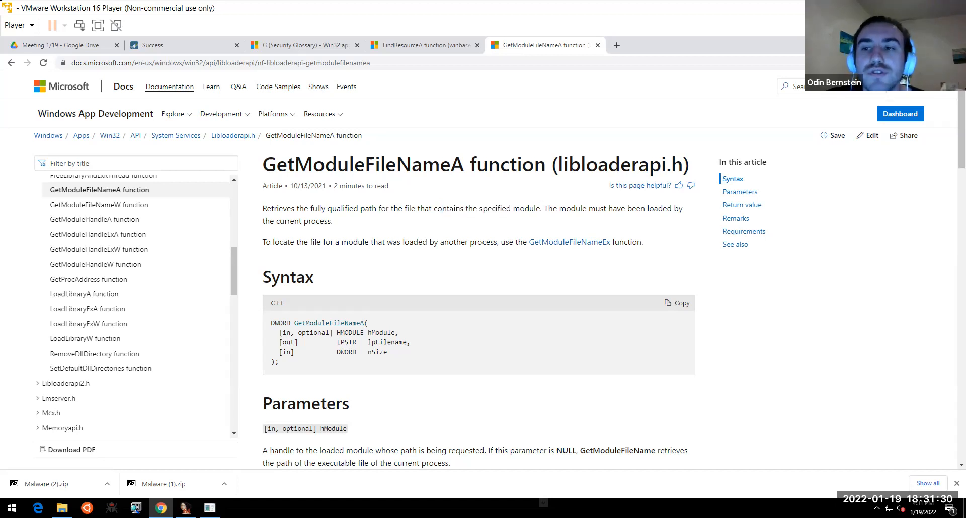
key(alt+Tab)
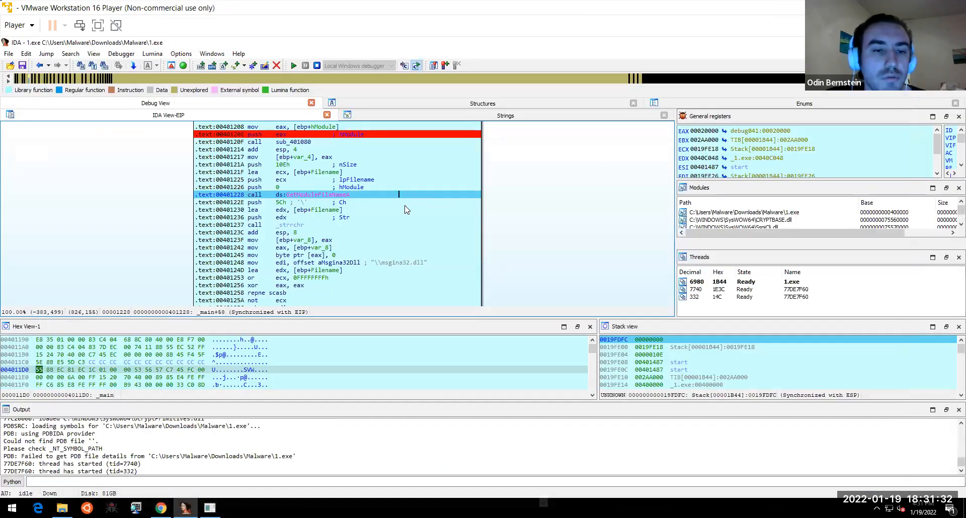
- Set a breakpoint on the aMsgina32Dll line at 00401248 and run to it
click(346, 262)
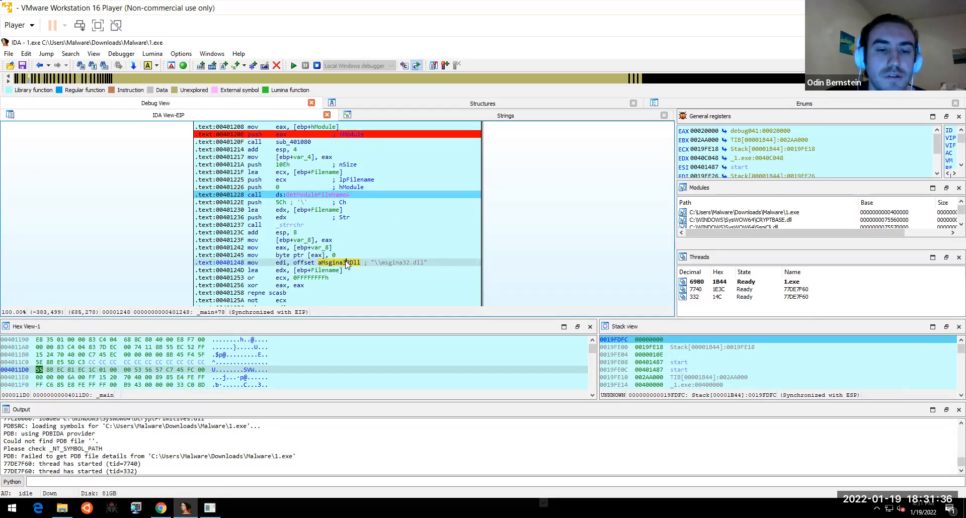
right_click(346, 263)
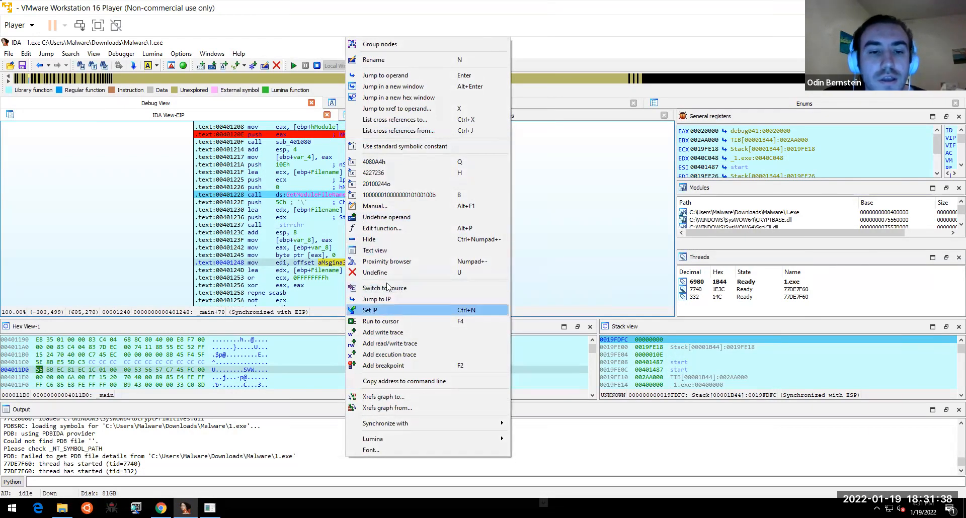
click(370, 365)
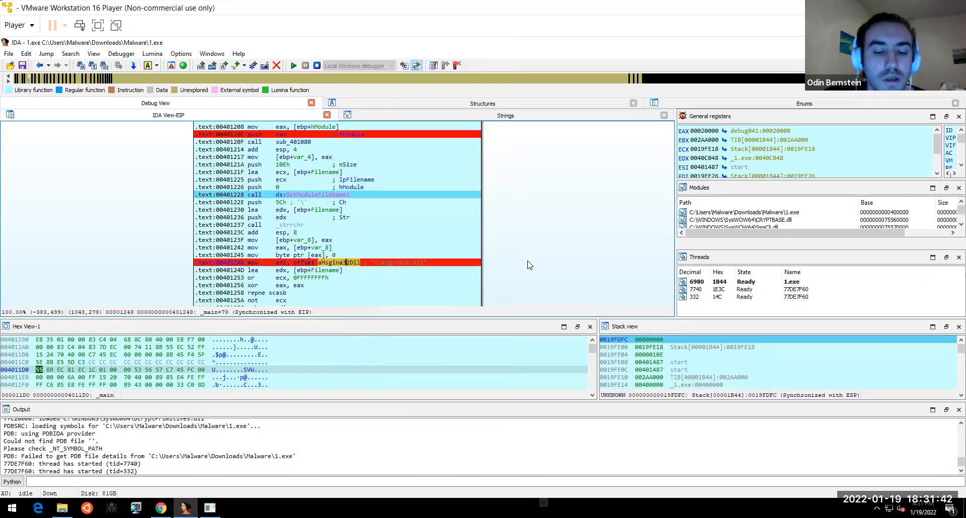
click(294, 65)
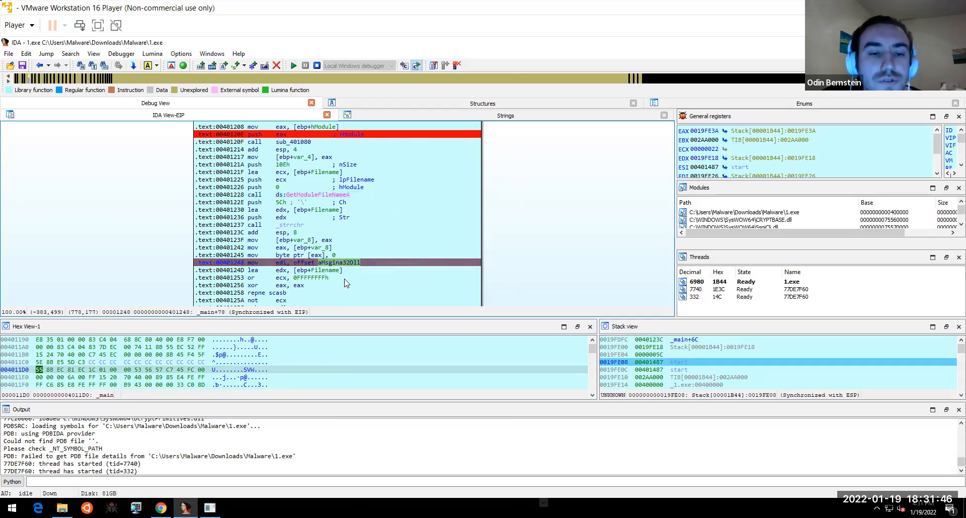
- Step over two instructions to reach 00401256, with EDI holding "\msgina32.dll"
scroll(502, 247, down, 1)
scroll(501, 238, down, 1)
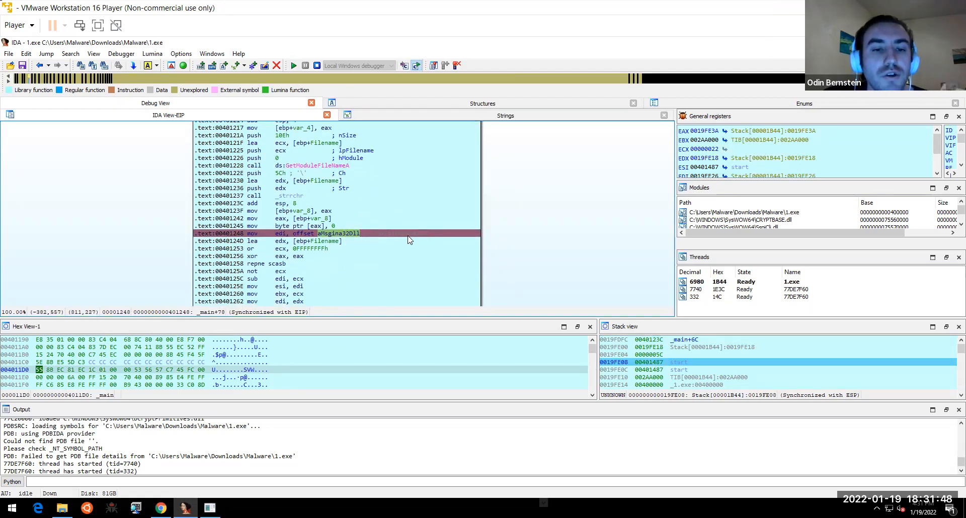
click(395, 241)
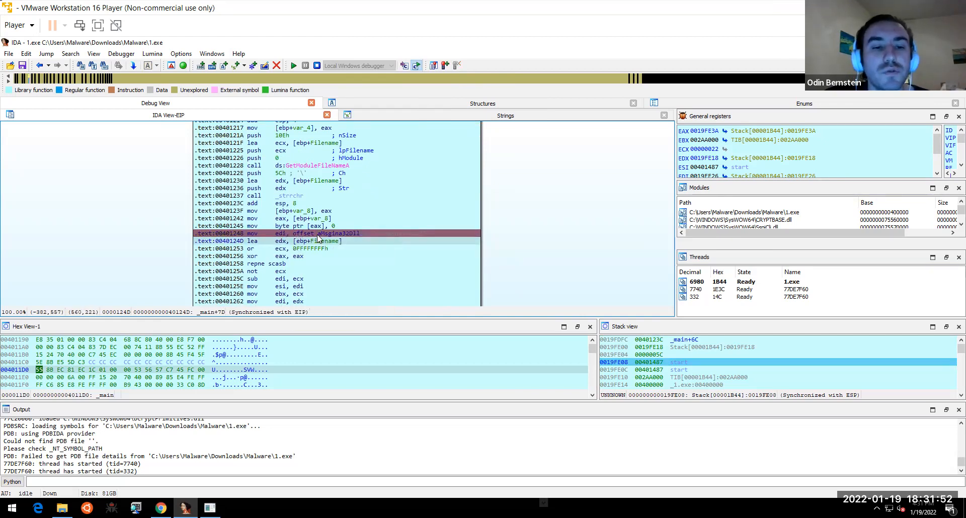
mouse_move(411, 233)
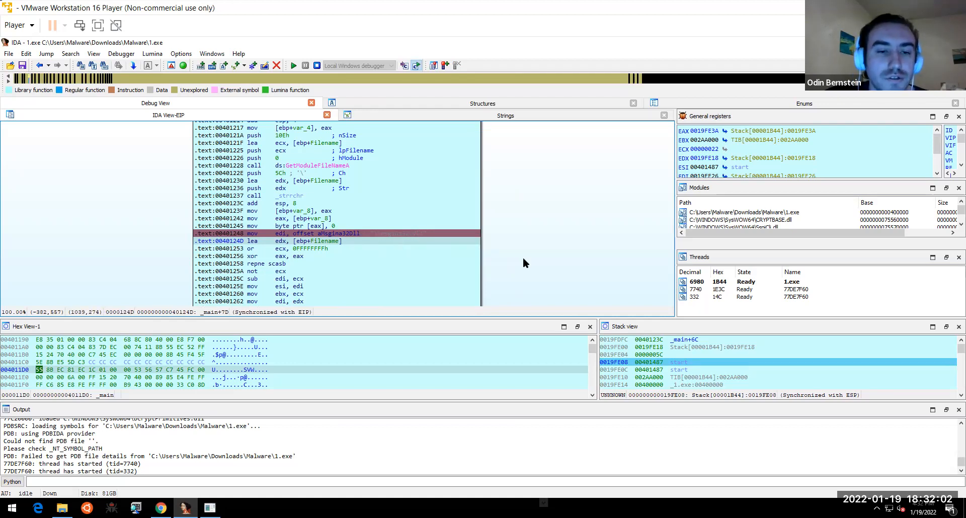
key(F8)
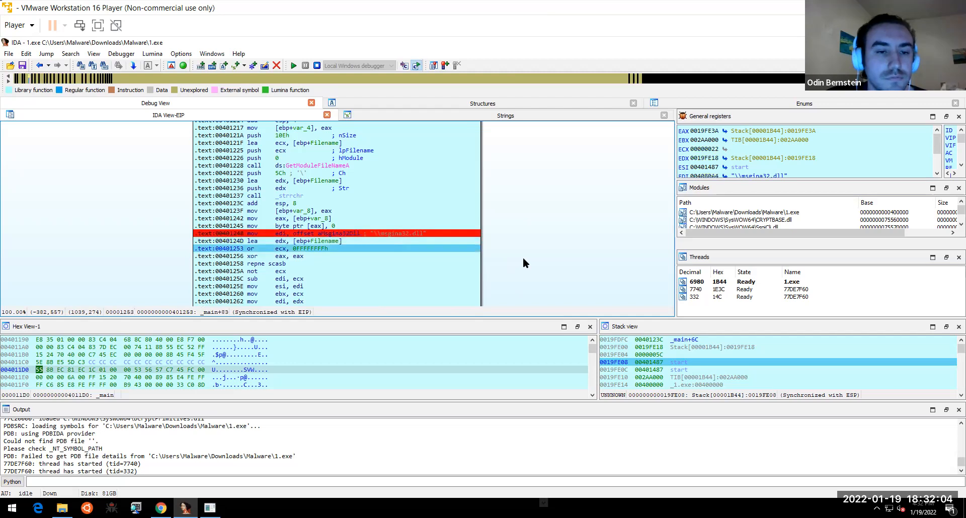
key(F8)
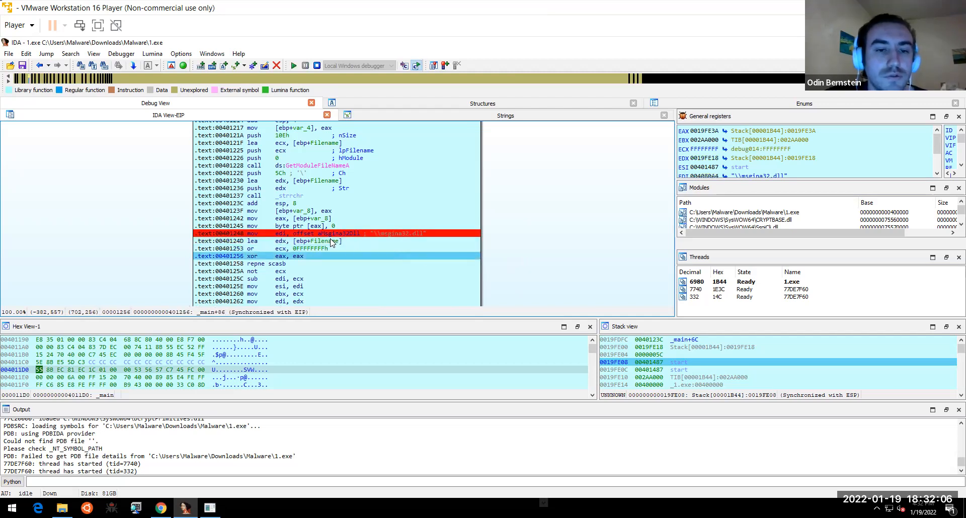
- Open the stack bytes EDX points to and scroll through the folder path
mouse_move(330, 238)
mouse_move(281, 245)
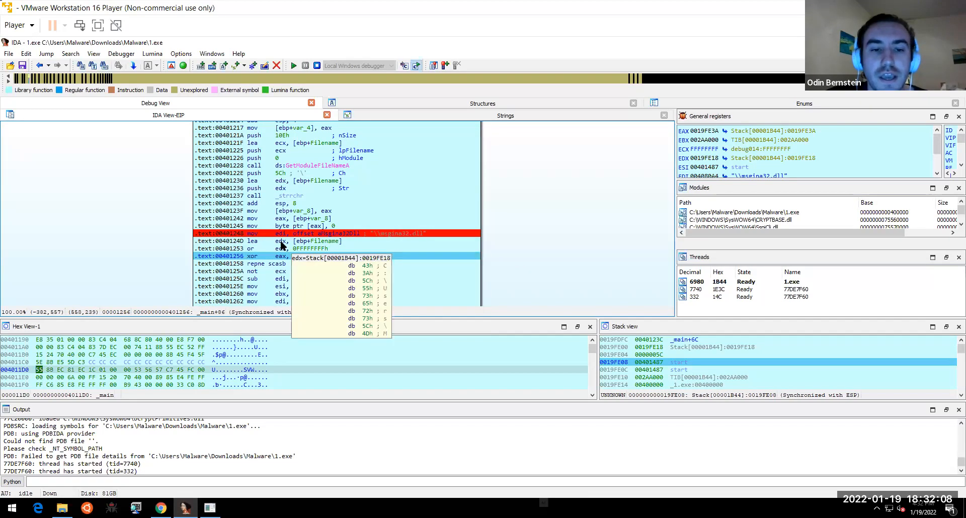
double_click(281, 246)
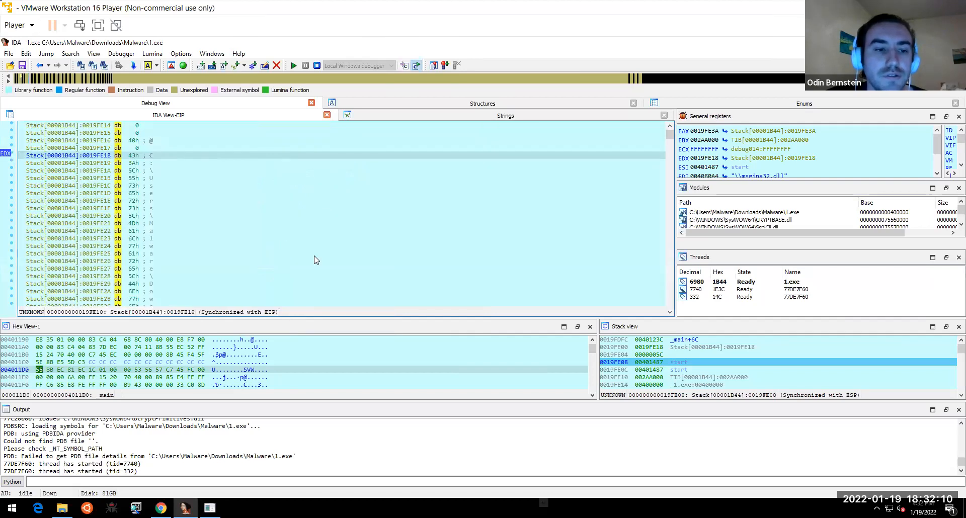
drag(315, 254, 311, 208)
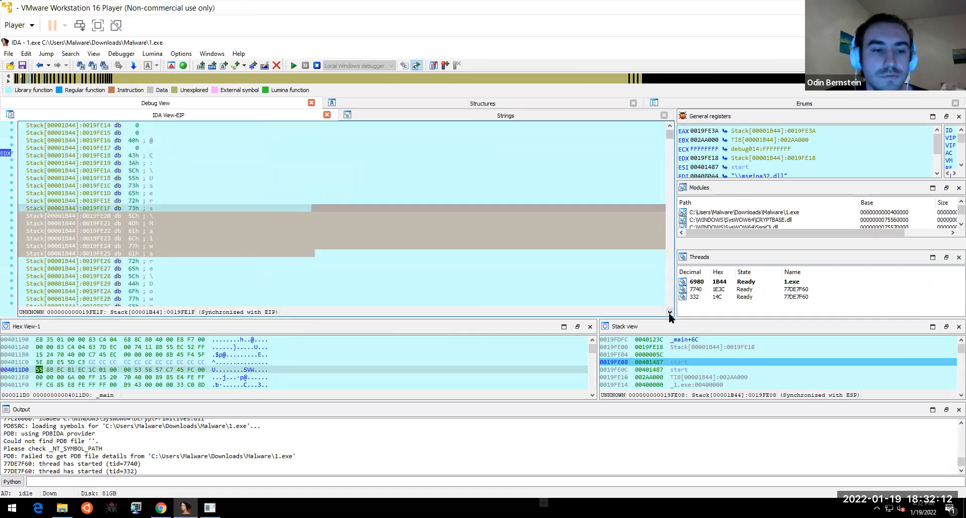
click(670, 313)
click(670, 313)
click(670, 313)
click(669, 313)
click(670, 313)
click(669, 313)
click(669, 313)
click(670, 313)
click(669, 313)
click(669, 313)
click(669, 313)
click(669, 313)
click(669, 313)
click(669, 313)
click(669, 313)
click(669, 313)
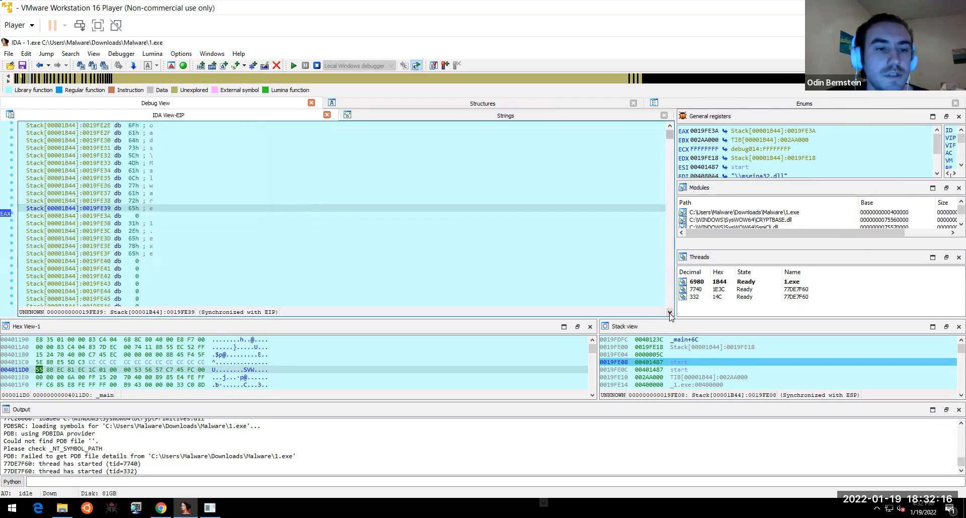
- Go back to _main and select the call to sub_401000
click(38, 65)
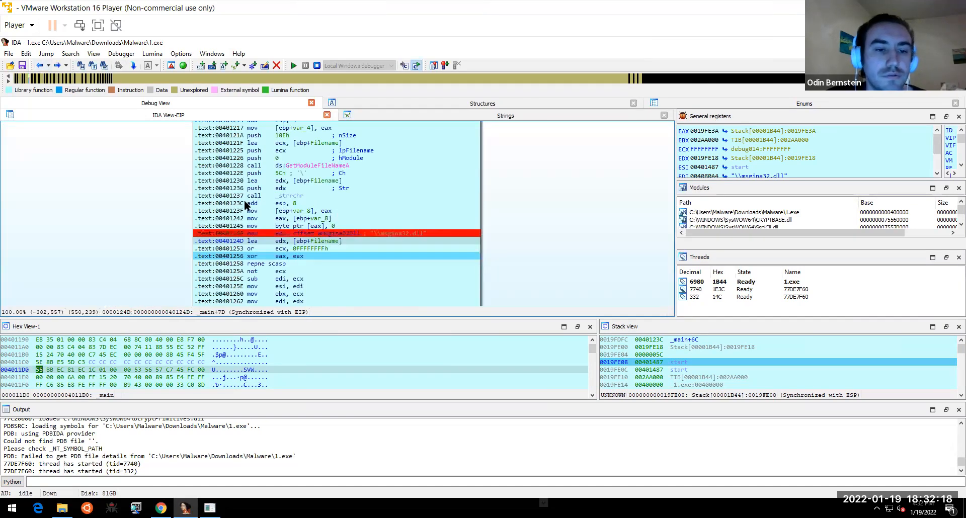
scroll(561, 264, down, 1)
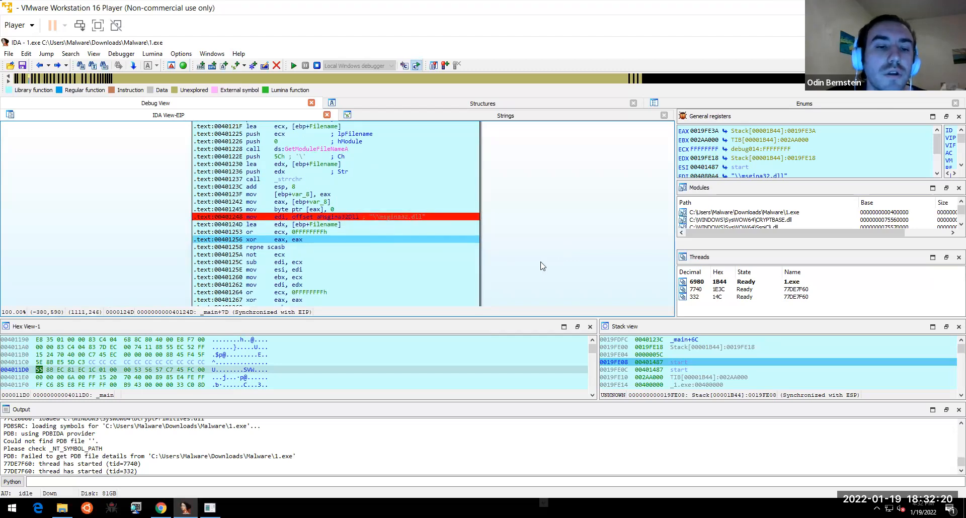
scroll(531, 227, down, 4)
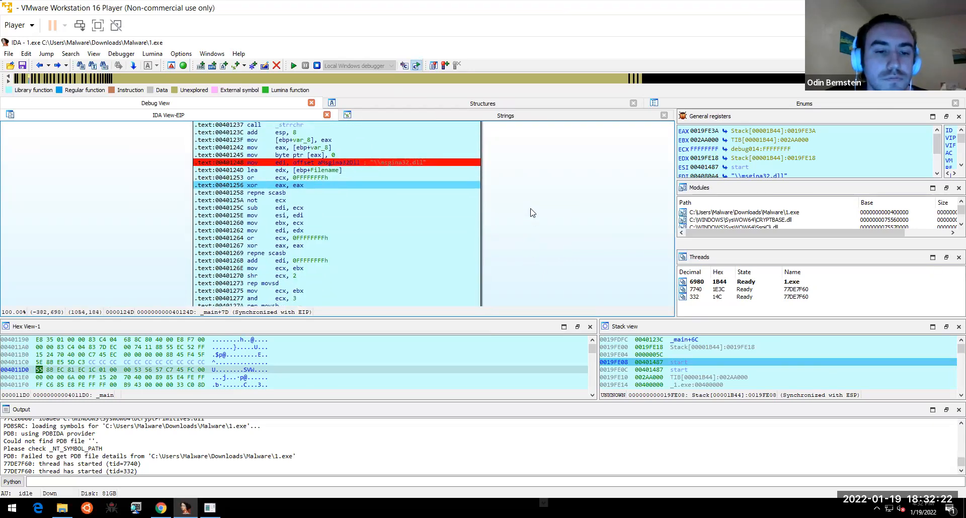
scroll(533, 190, down, 4)
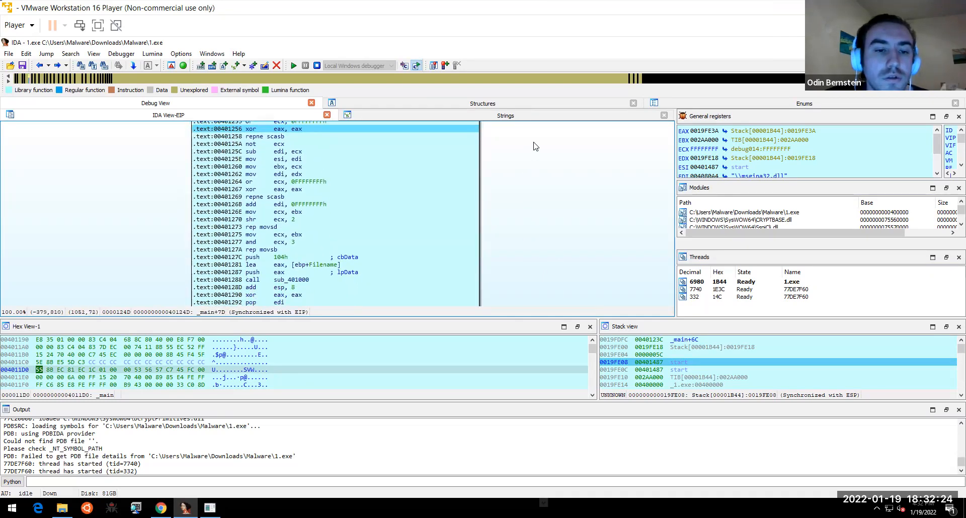
scroll(536, 242, up, 4)
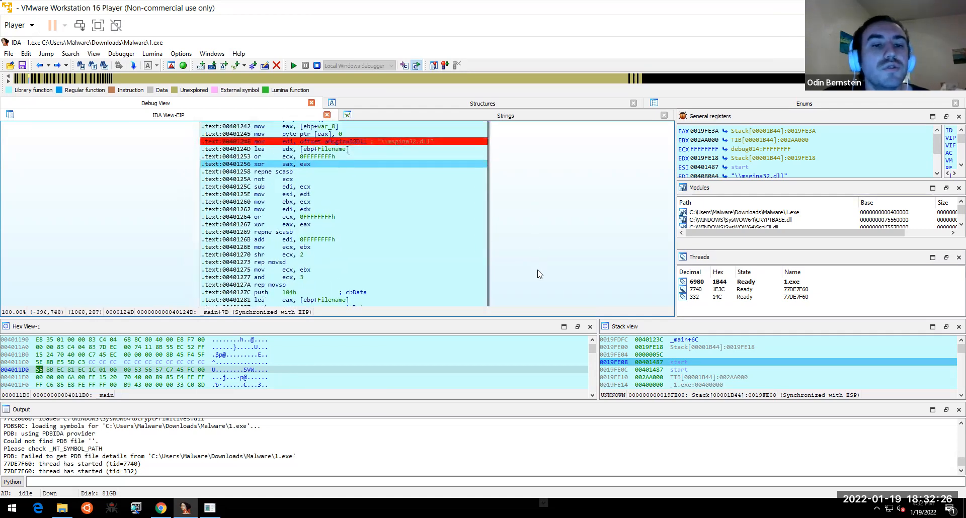
scroll(535, 237, down, 4)
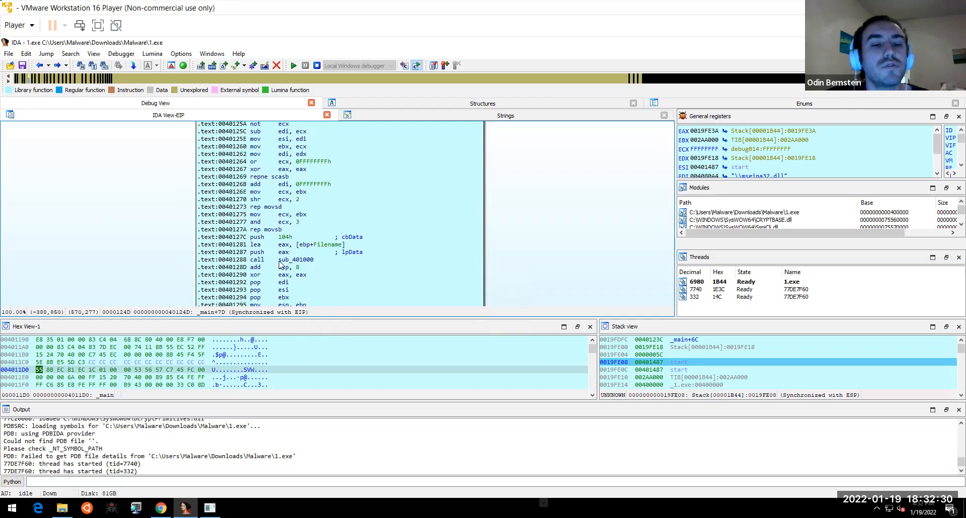
mouse_move(289, 264)
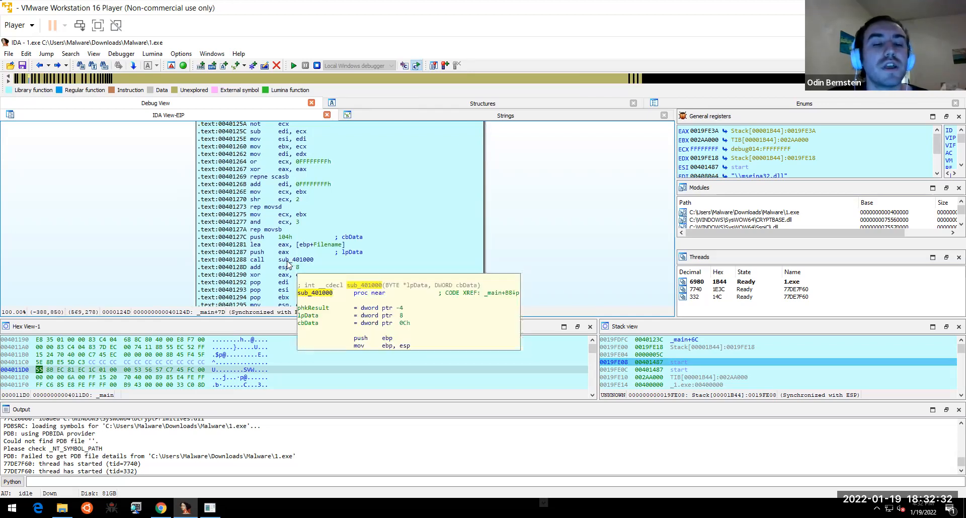
click(298, 261)
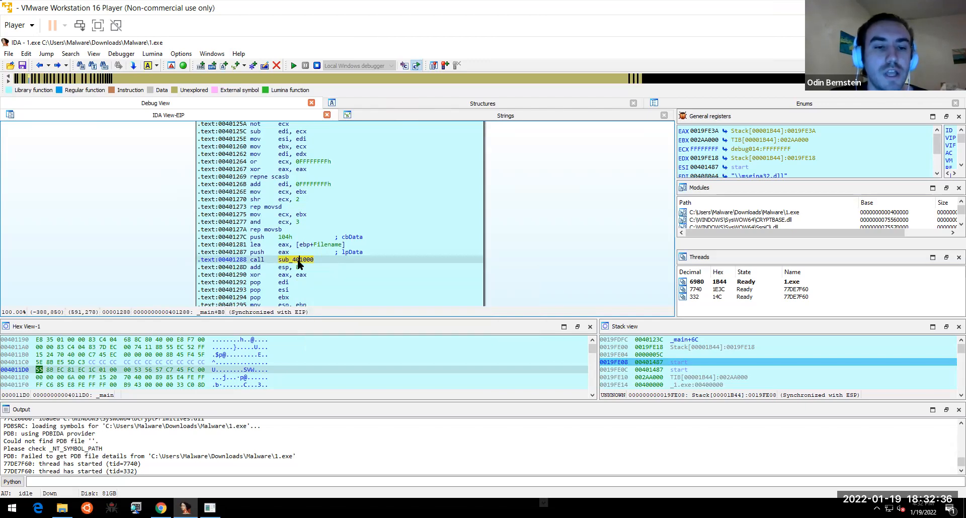
- Run to cursor at the call to sub_401000
right_click(298, 263)
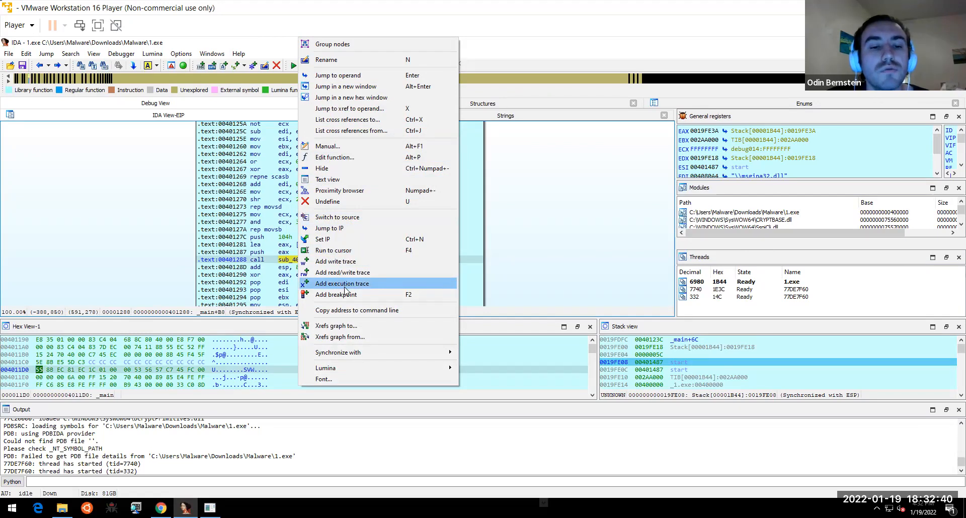
click(350, 252)
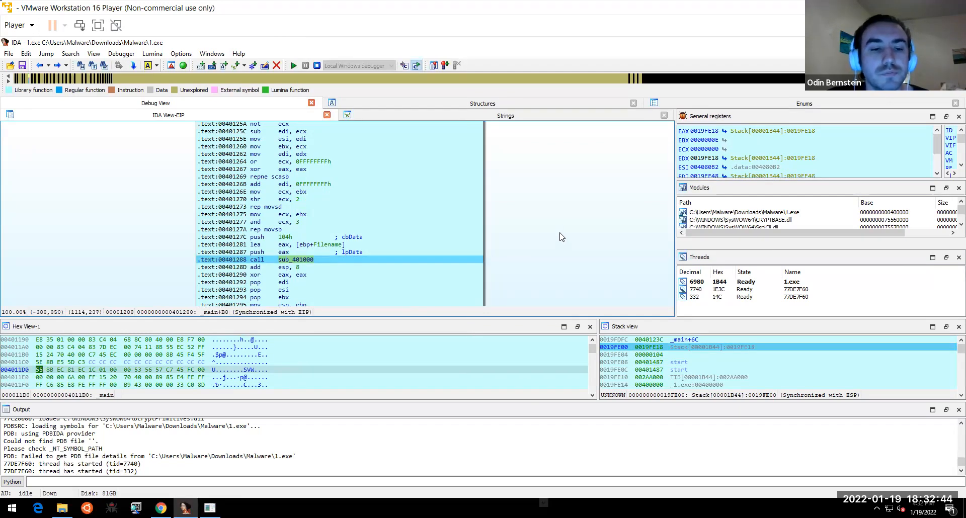
scroll(560, 238, down, 1)
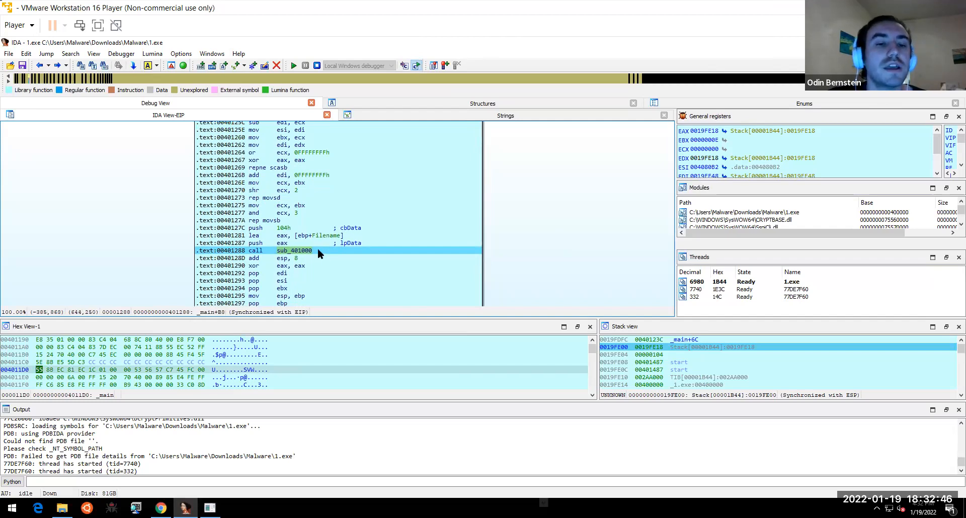
- Inspect the Filename stack buffer, now ending in \msgina32.dll, then go back to the call
click(329, 236)
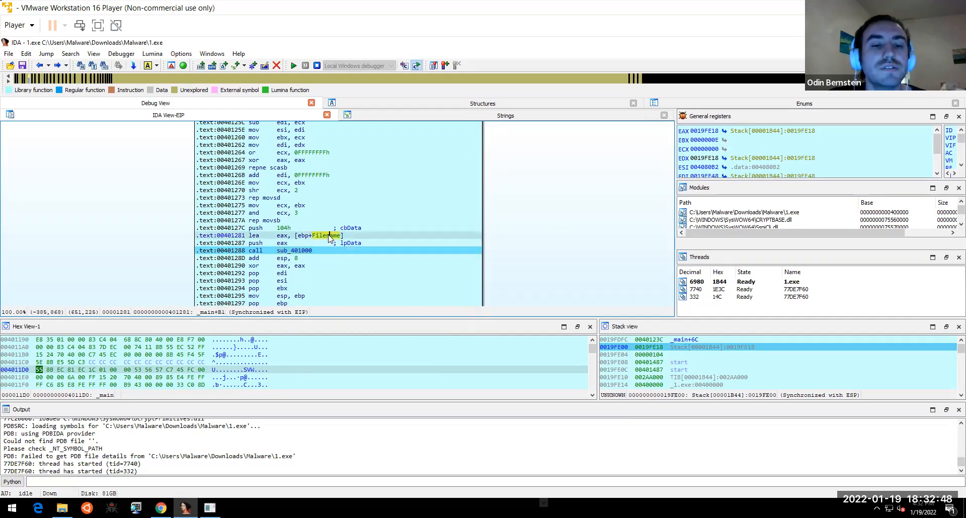
double_click(329, 236)
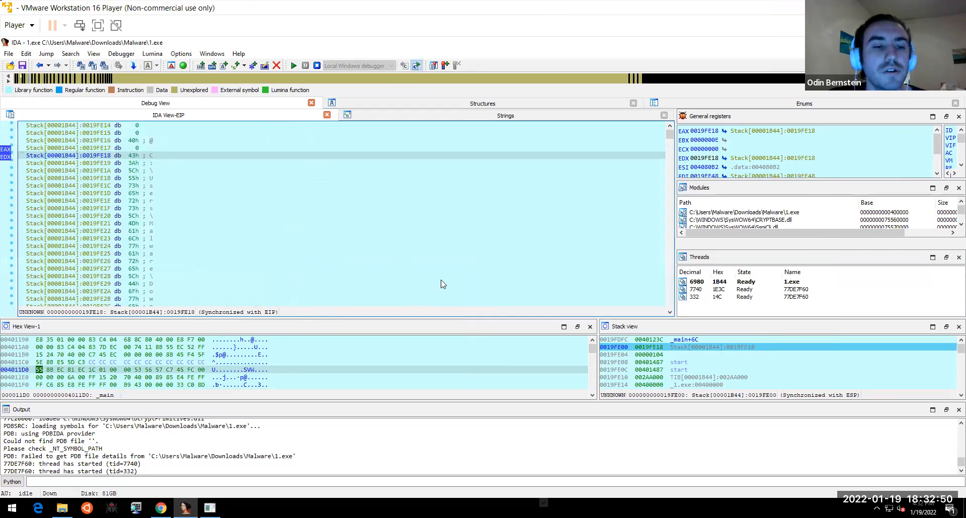
click(669, 312)
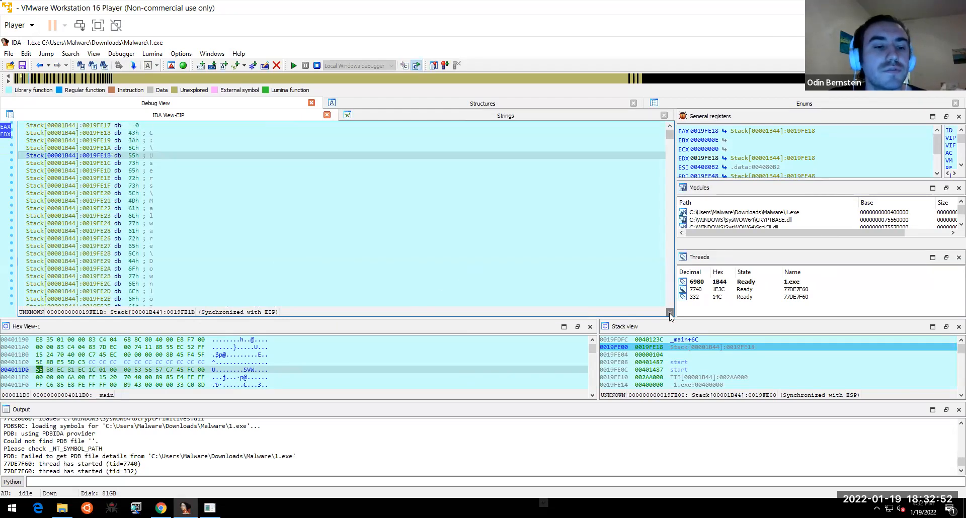
click(670, 313)
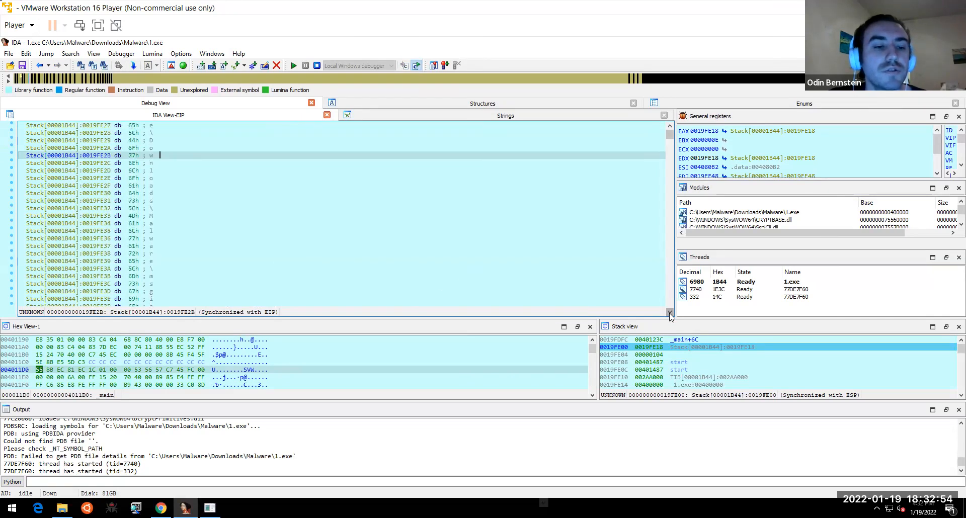
click(39, 65)
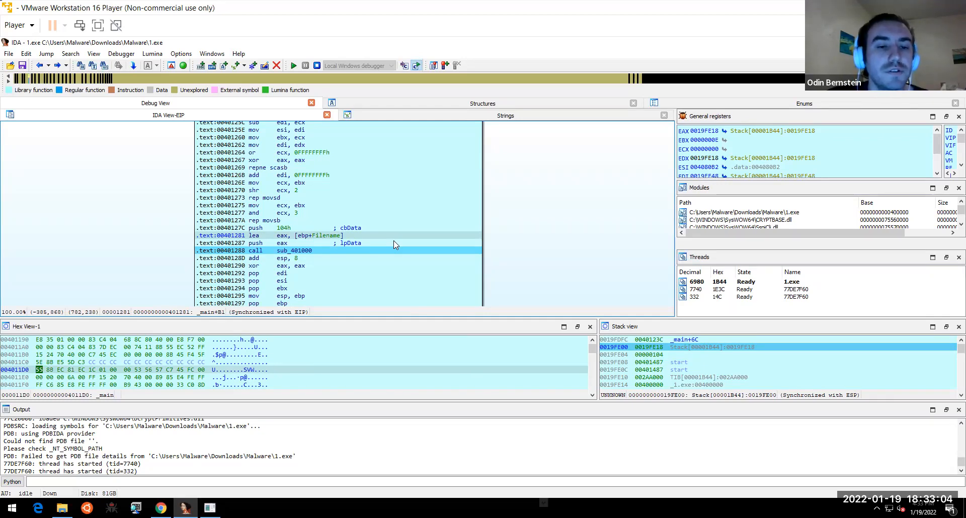
- Step into sub_401000, reveal the Winlogon subkey passed to RegCreateKeyExA, and open a new Chrome tab
key(F7)
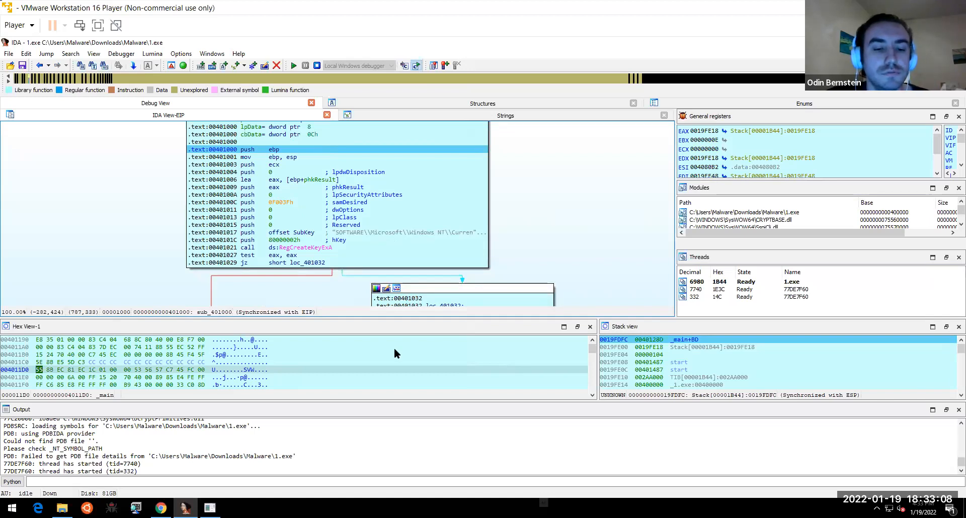
scroll(509, 171, down, 1)
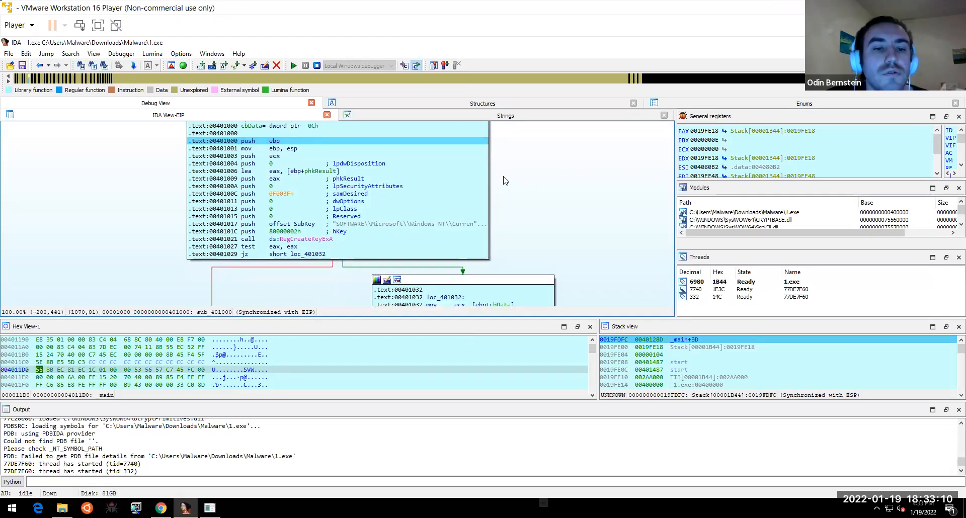
click(324, 240)
mouse_move(326, 240)
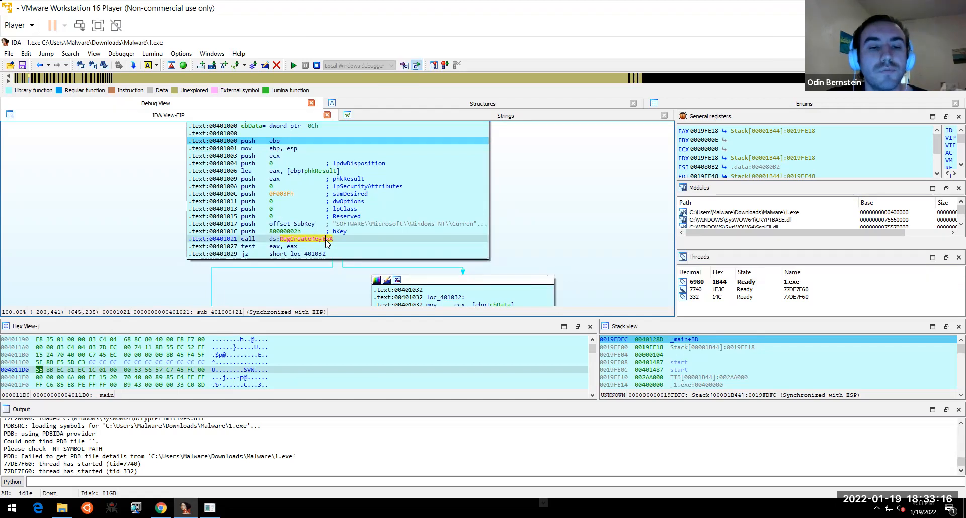
click(368, 224)
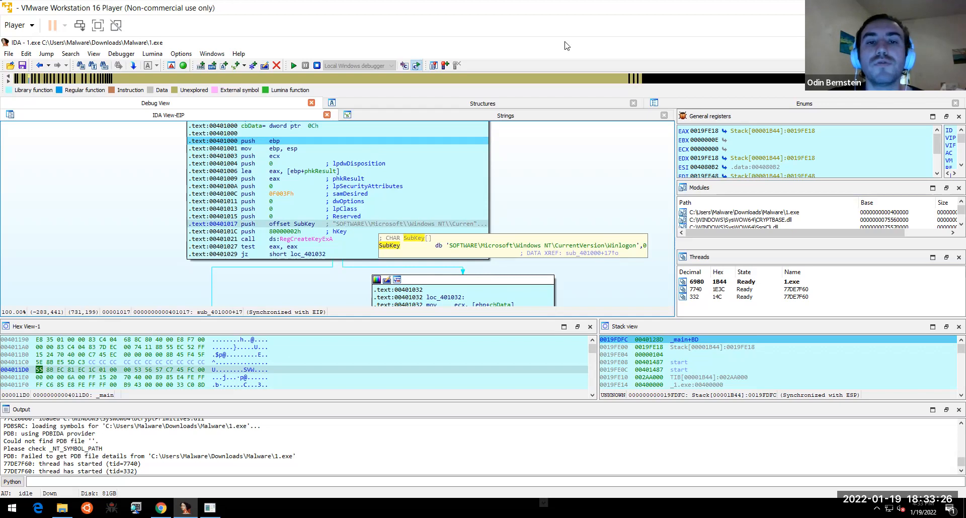
key(alt+Tab)
click(612, 41)
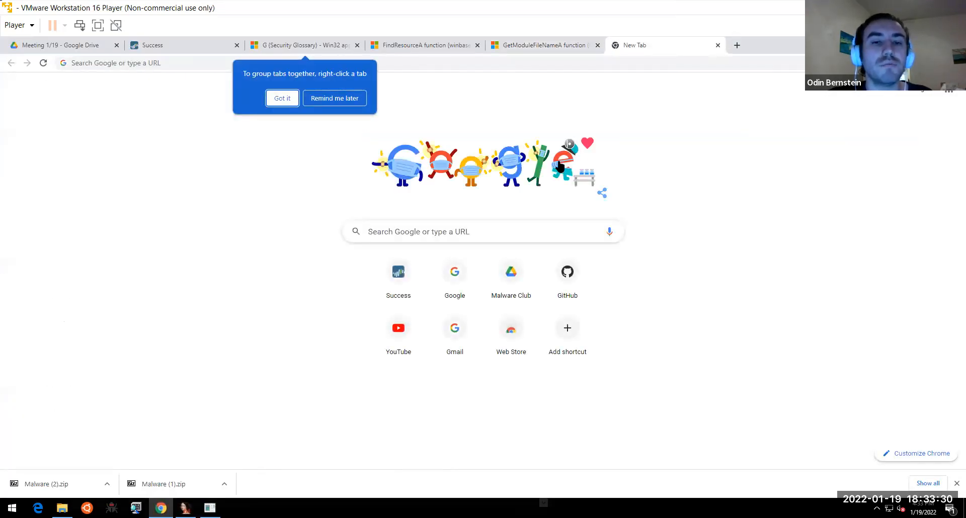
- Search Google for 'winlogon registry key'
click(557, 60)
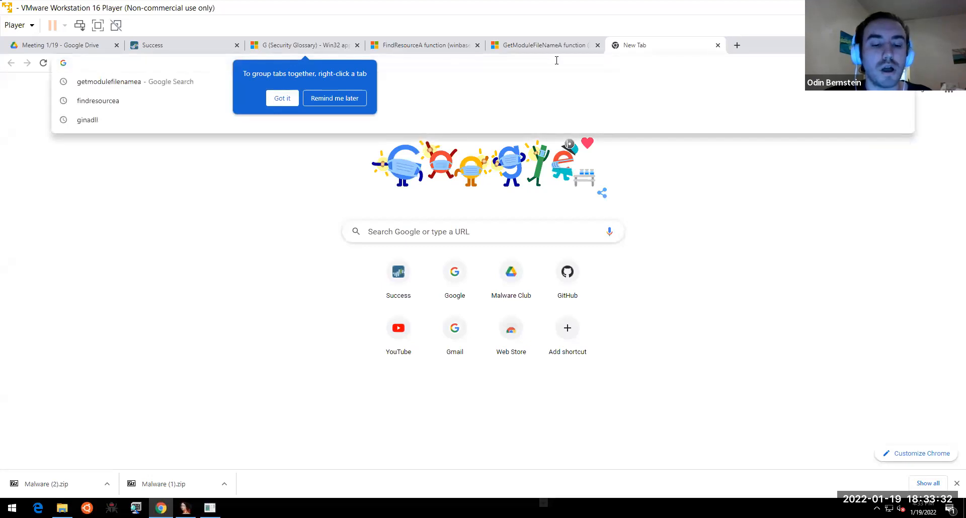
text(winlo)
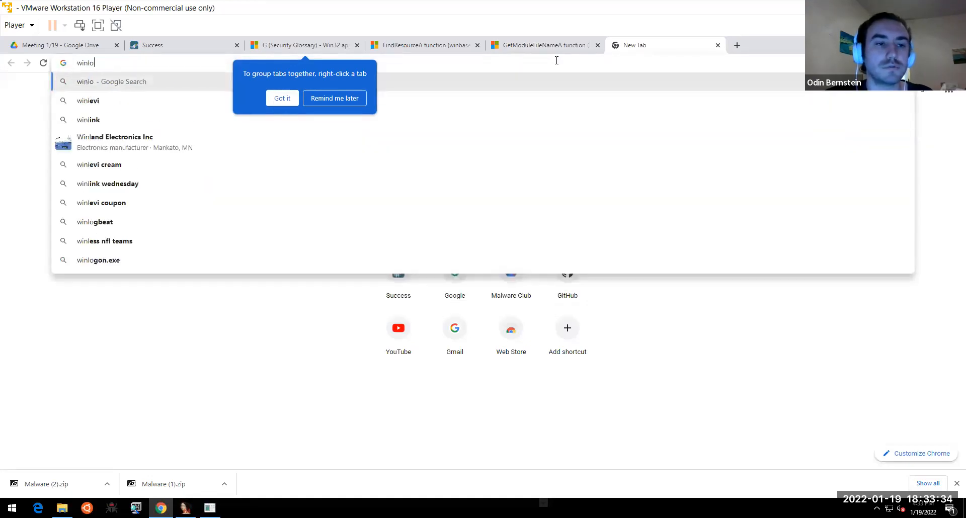
text(gon registry key)
key(Return)
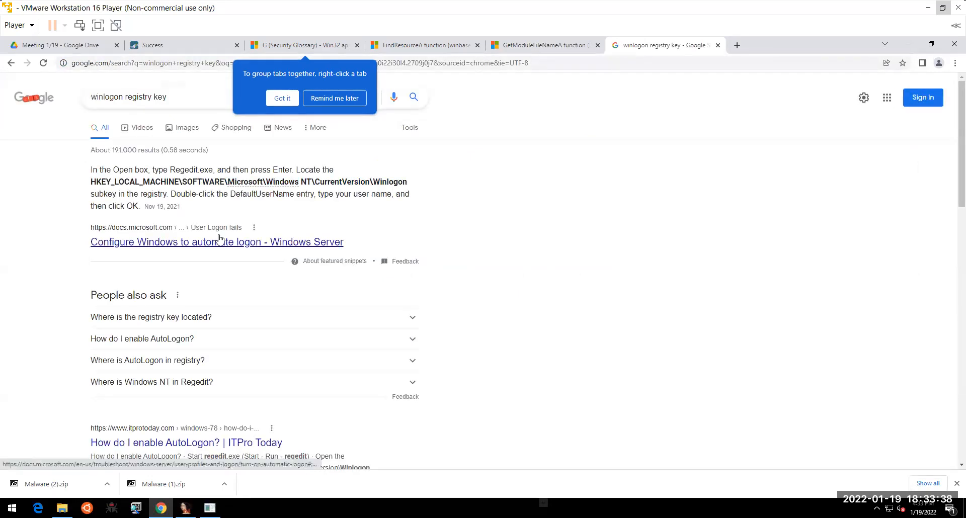
- Open Microsoft's automatic logon article and scroll to the Registry Editor steps for the Winlogon subkey
click(219, 239)
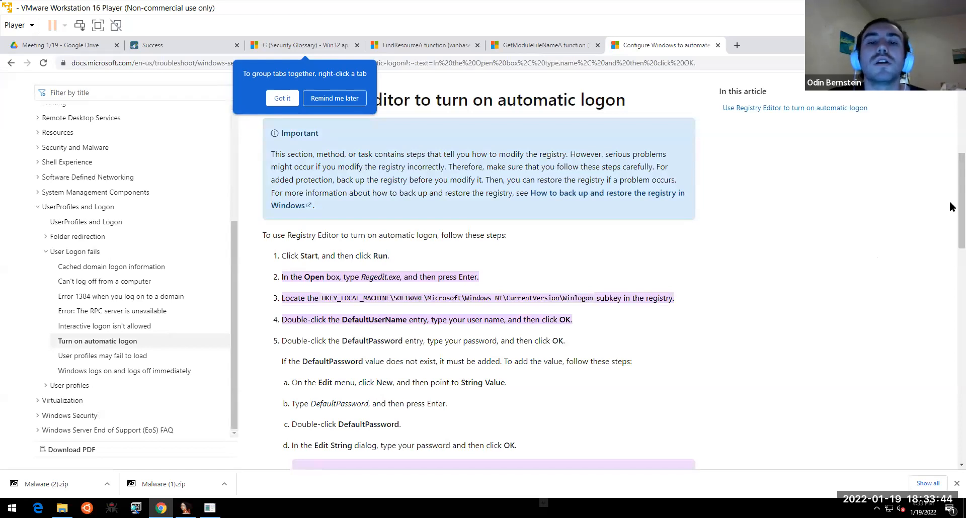
scroll(951, 207, down, 1)
scroll(951, 201, up, 2)
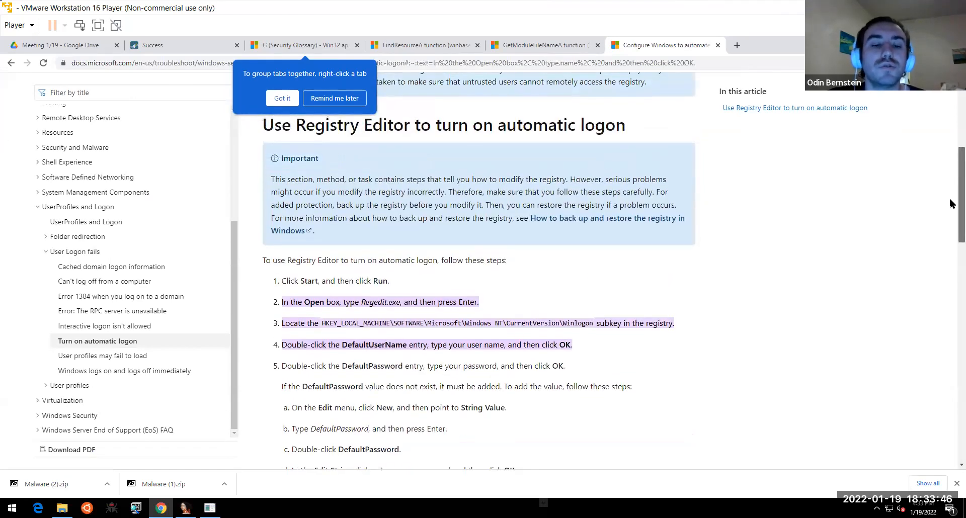
scroll(950, 201, down, 1)
scroll(951, 229, down, 1)
scroll(951, 245, down, 1)
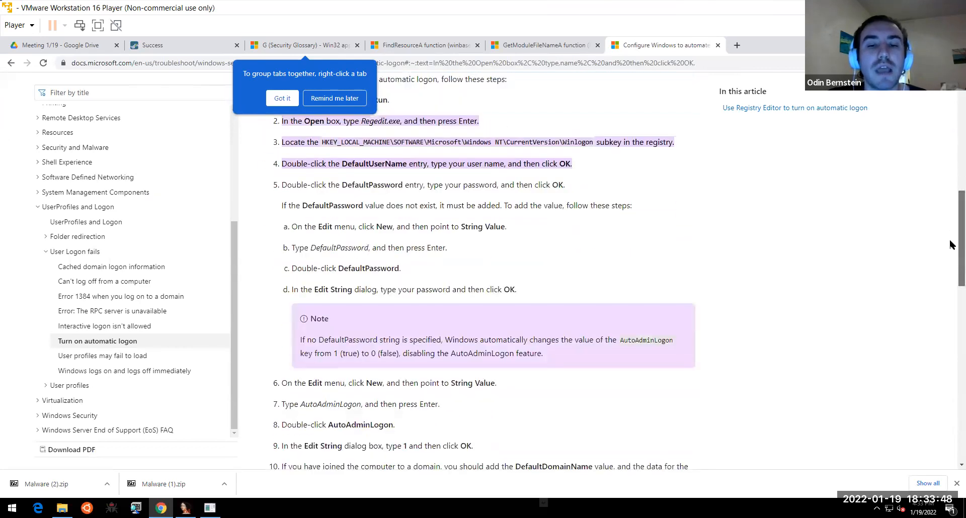
scroll(951, 249, down, 1)
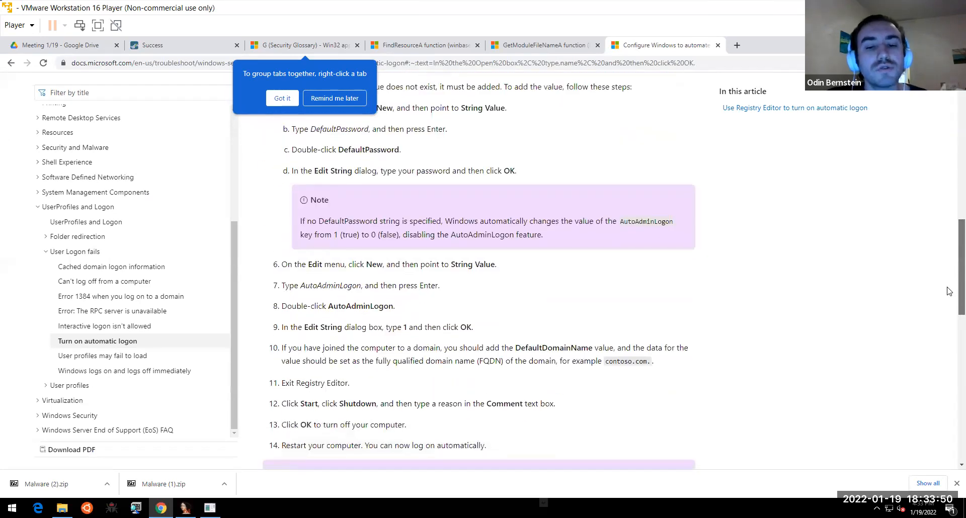
scroll(949, 289, down, 2)
scroll(949, 296, down, 1)
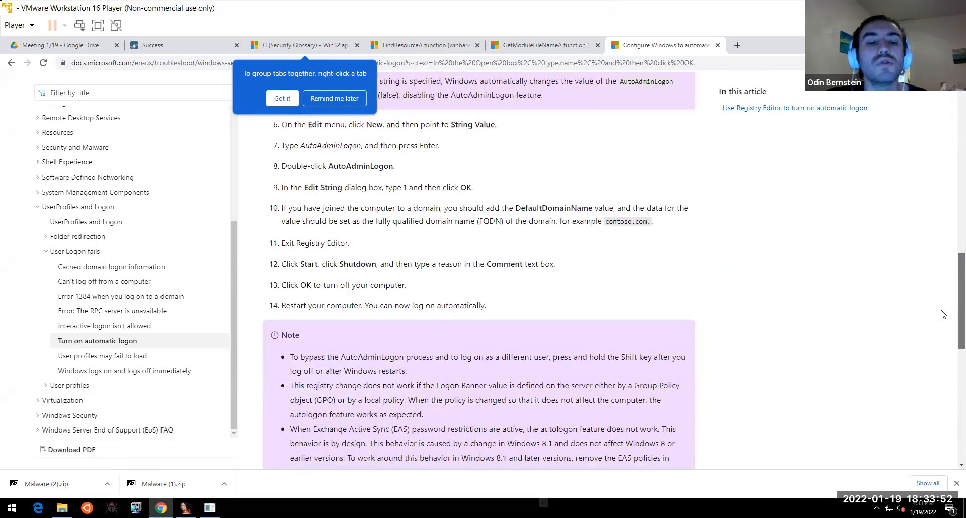
scroll(943, 316, down, 1)
scroll(943, 316, down, 1)
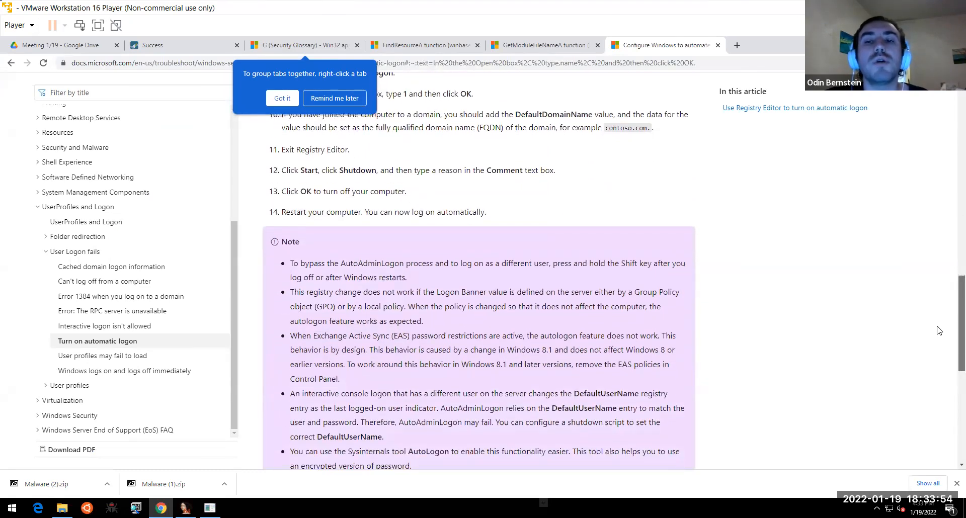
scroll(936, 323, up, 9)
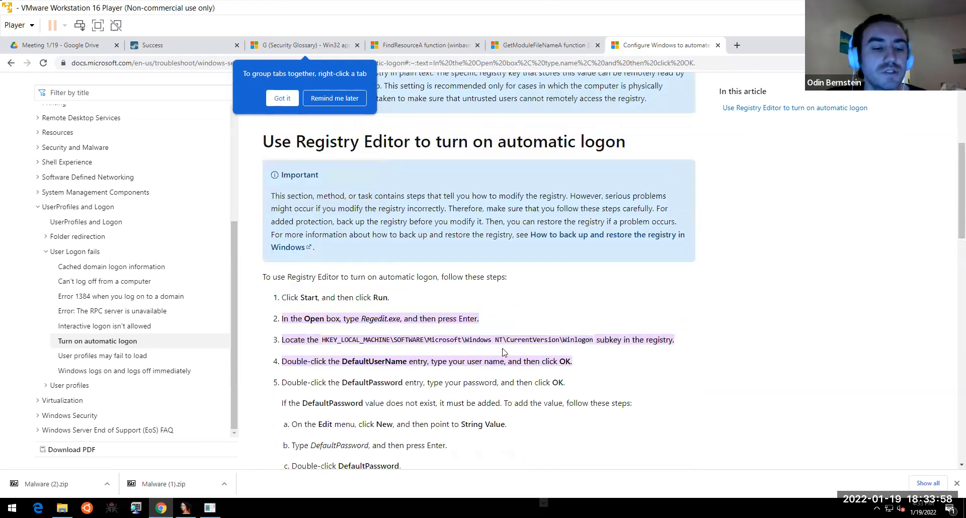
- Return to IDA and scroll sub_401000's graph down to the block after RegCreateKeyExA
key(alt+Tab)
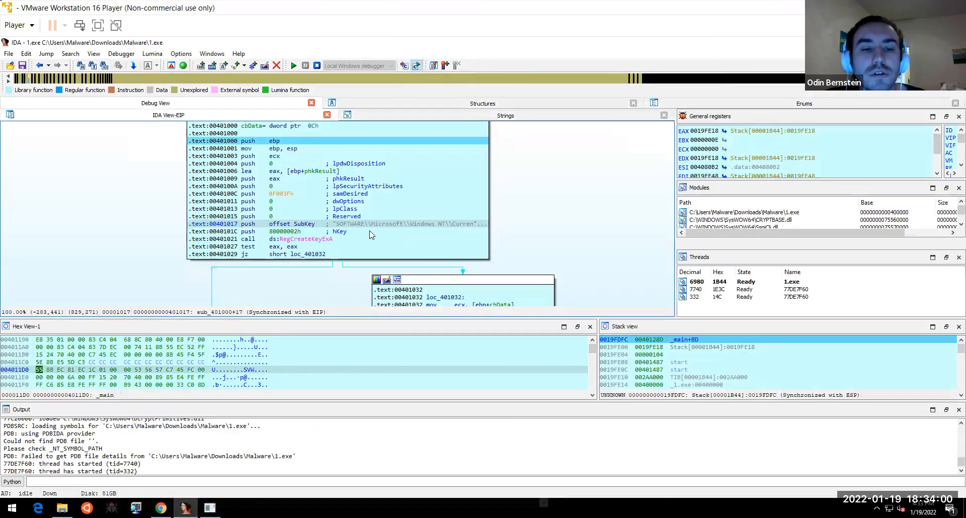
scroll(563, 183, down, 2)
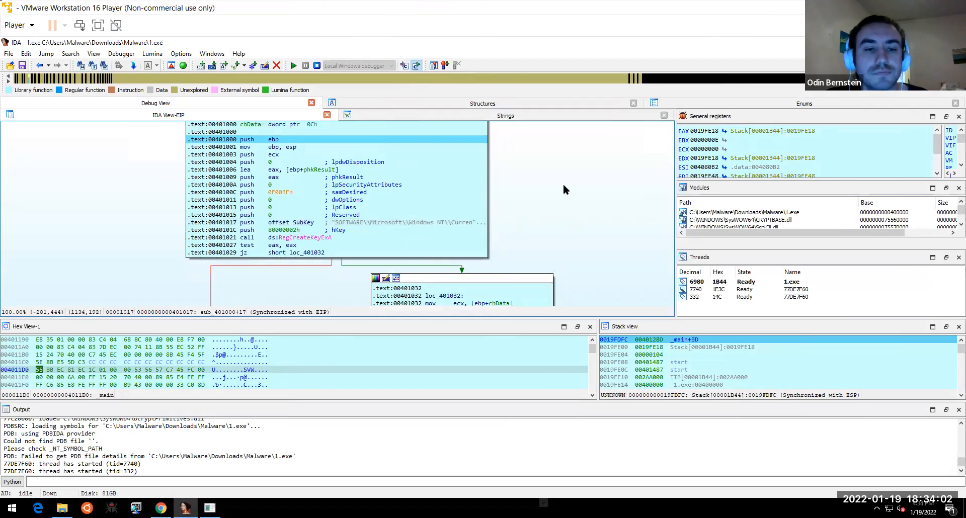
scroll(566, 161, down, 1)
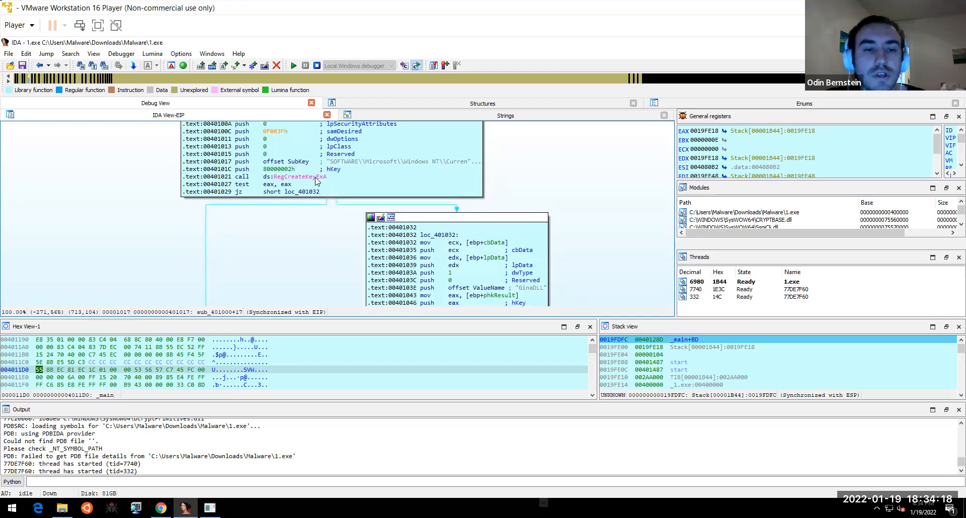
- Run 1.exe to line 0040101C, then step over to the RegCreateKeyExA call at 00401021
mouse_move(389, 161)
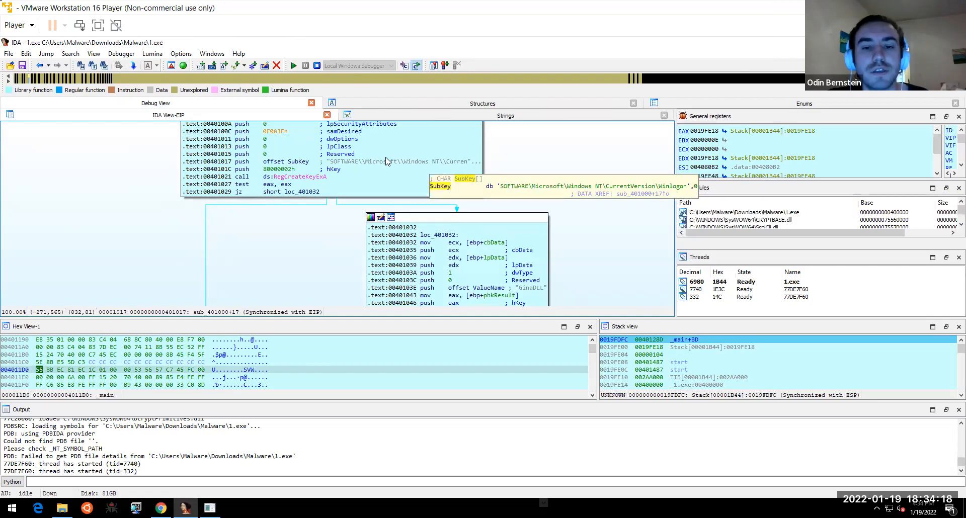
right_click(333, 170)
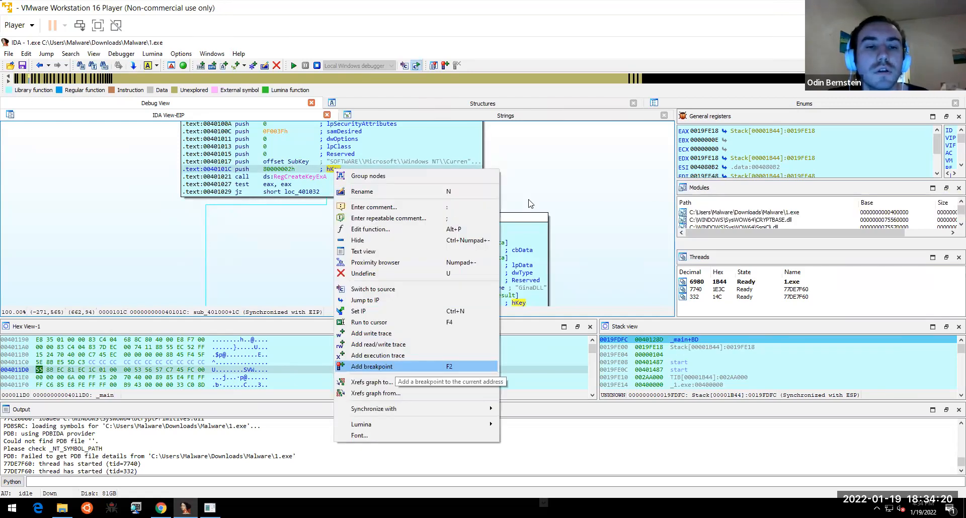
key(Return)
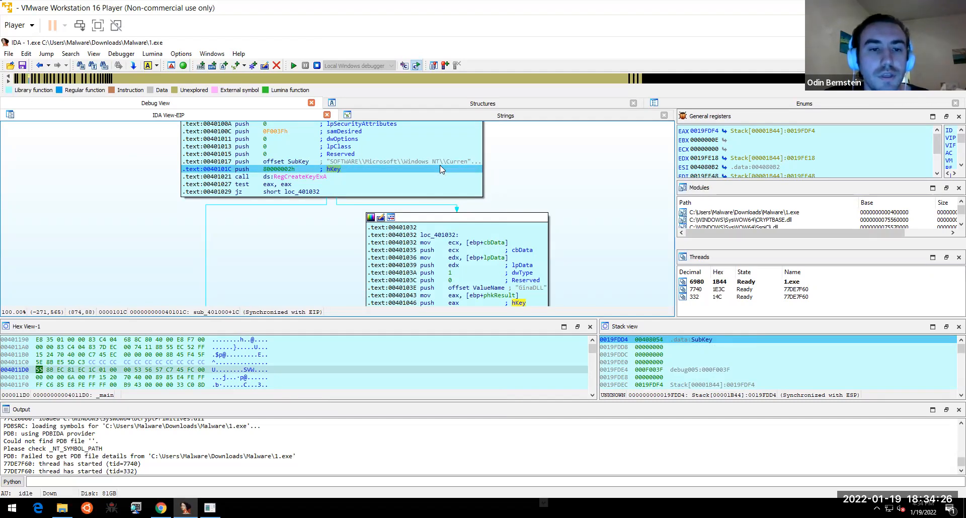
key(F8)
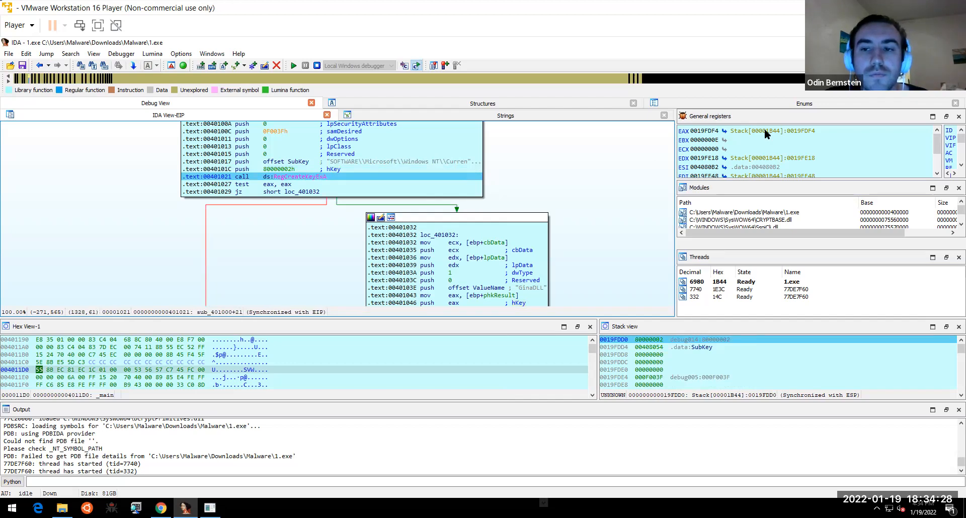
- Pan the sub_401000 graph to bring the GinaDLL RegSetValueExA block into view
mouse_move(791, 135)
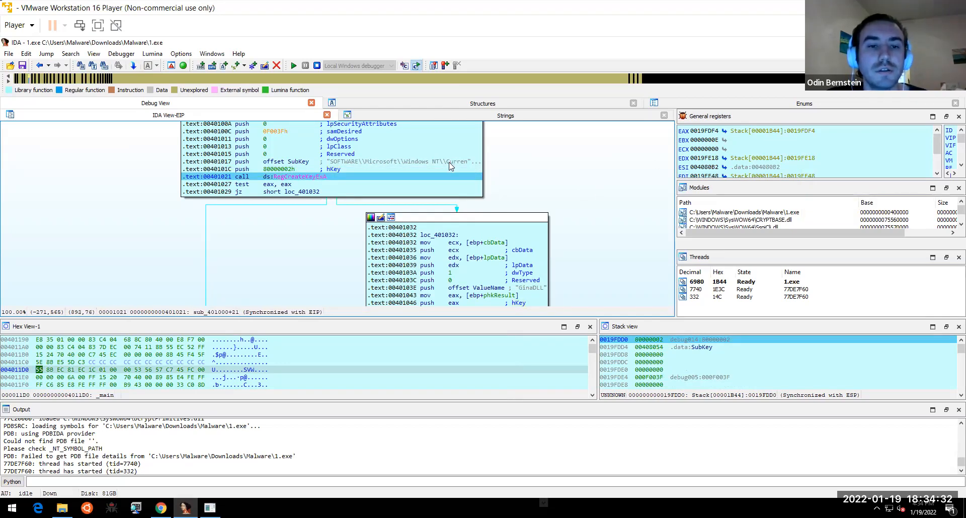
mouse_move(450, 166)
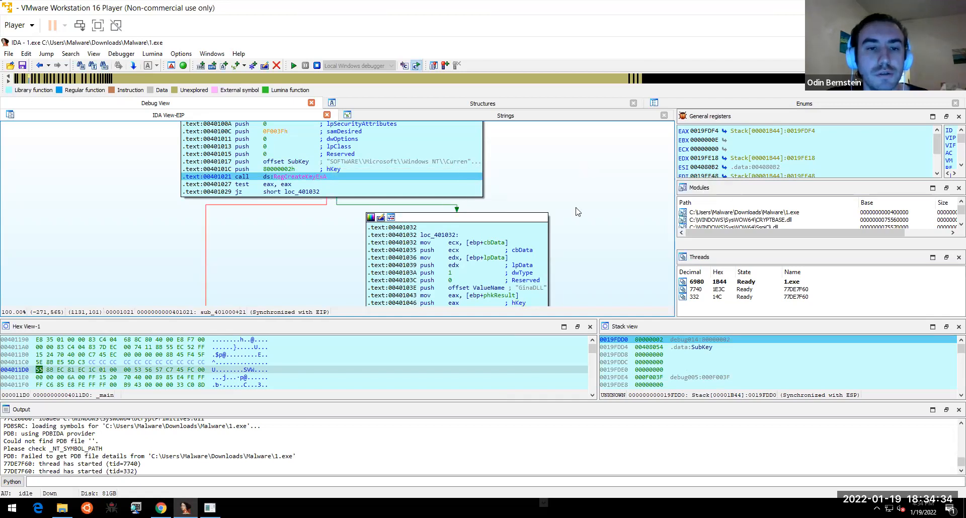
scroll(576, 226, up, 2)
drag(556, 183, 562, 135)
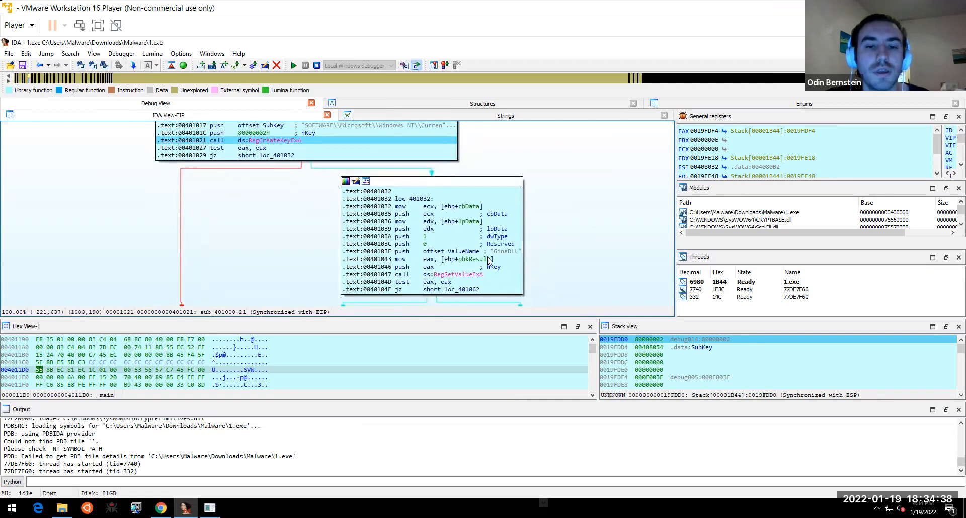
click(503, 252)
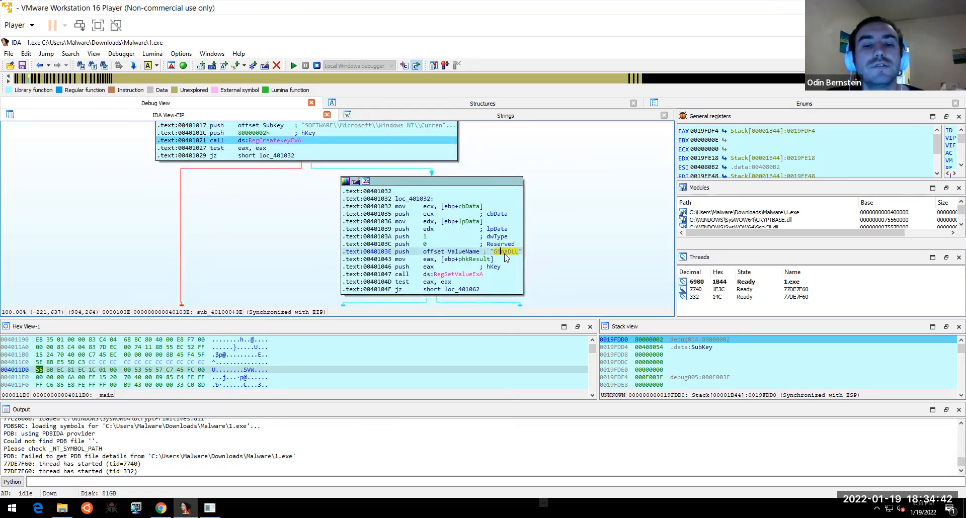
mouse_move(506, 258)
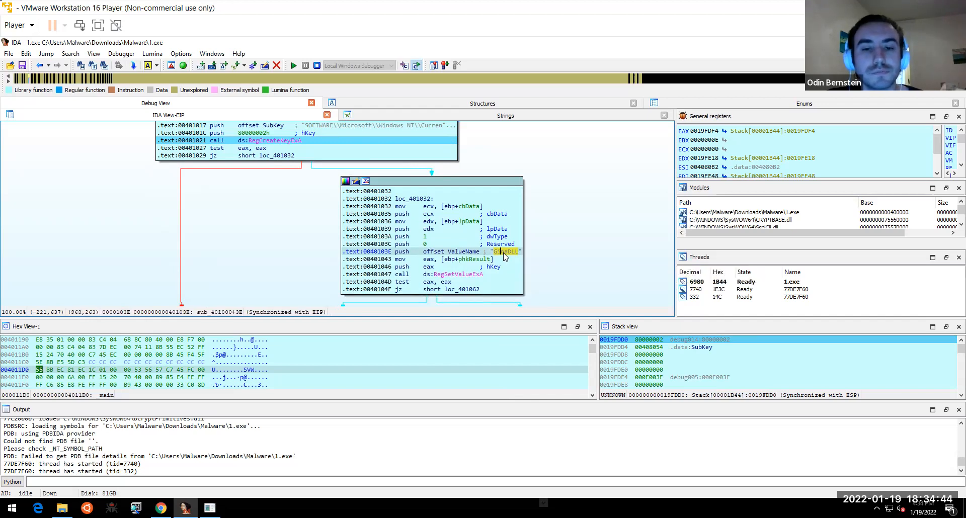
scroll(558, 292, down, 2)
scroll(563, 297, up, 5)
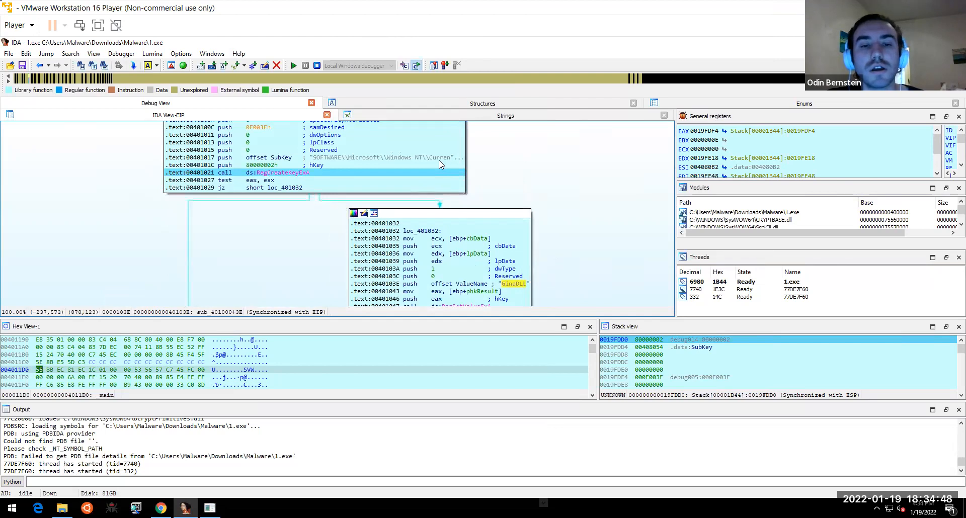
scroll(615, 224, down, 9)
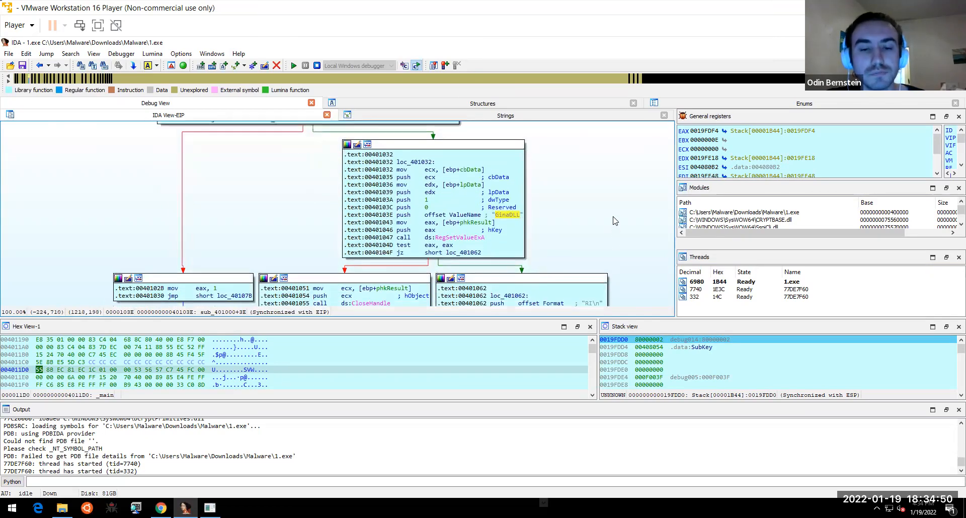
scroll(589, 191, down, 3)
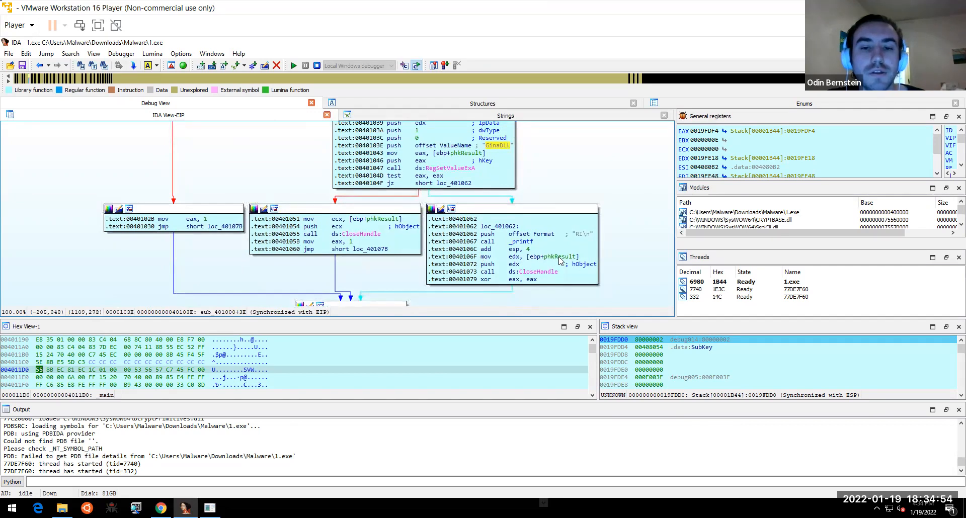
click(540, 239)
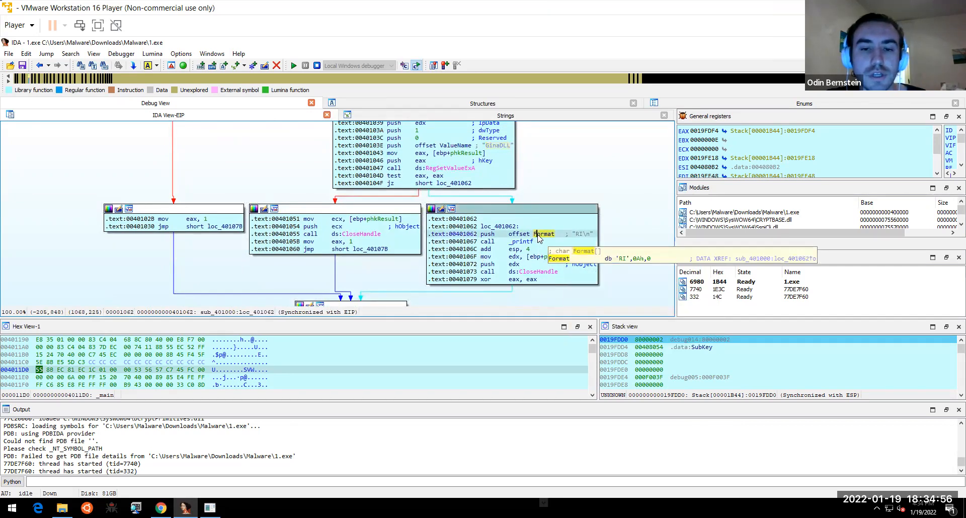
drag(614, 242, 611, 260)
scroll(611, 257, up, 2)
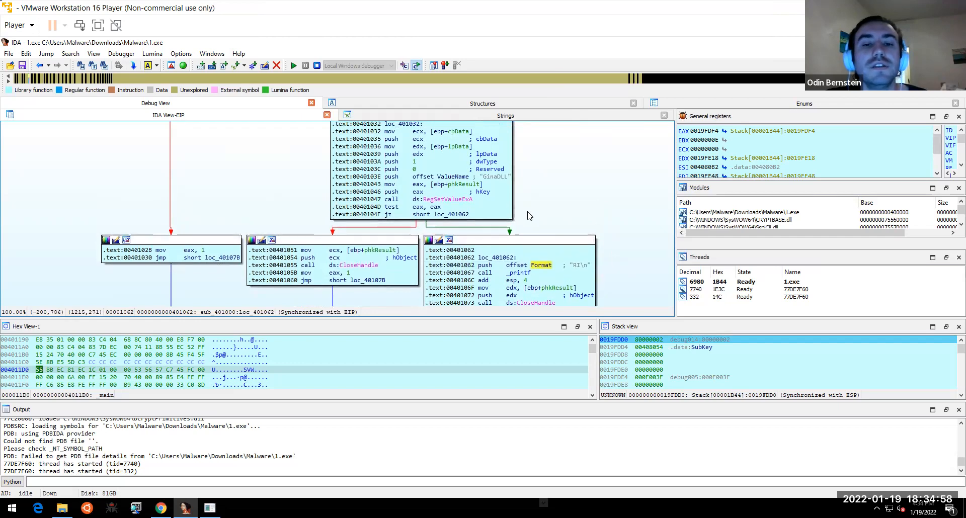
mouse_move(501, 180)
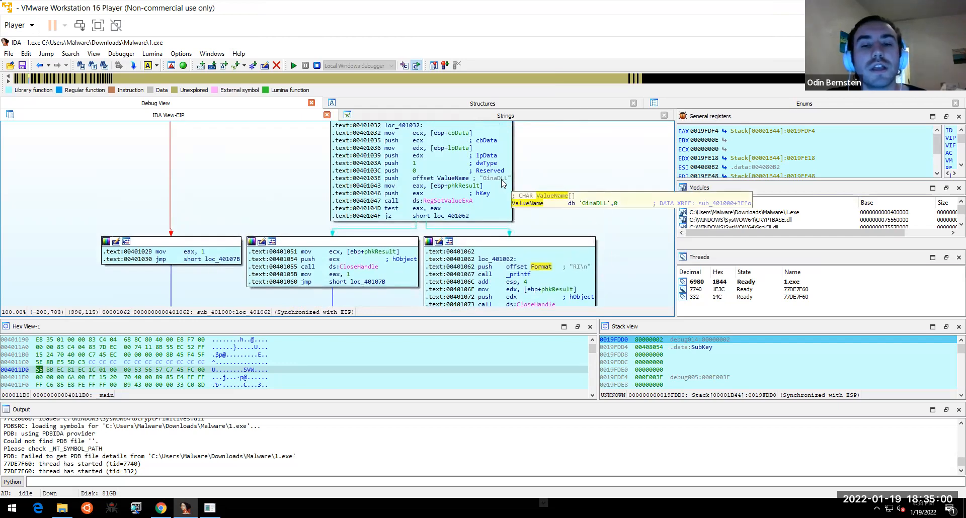
click(502, 180)
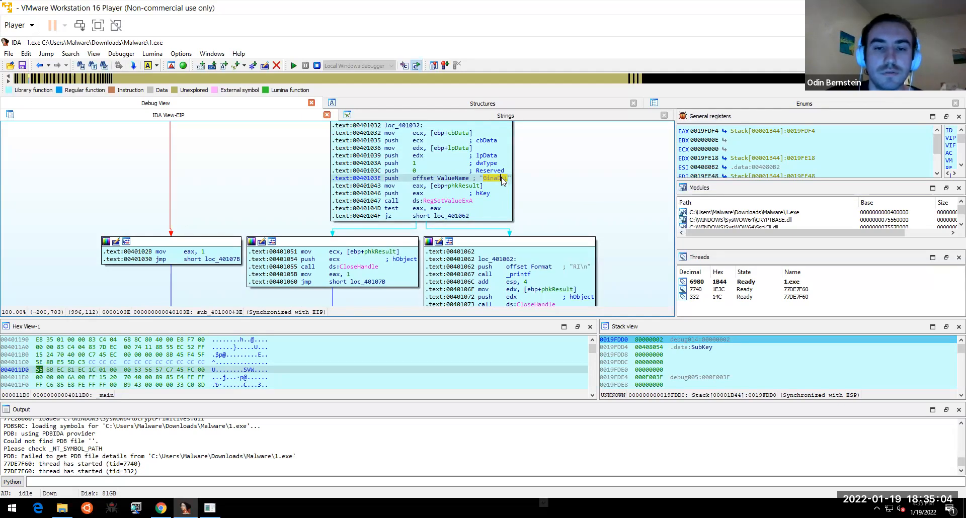
- Run 1.exe to 0040103E, where the 'GinaDLL' value name is pushed
right_click(503, 180)
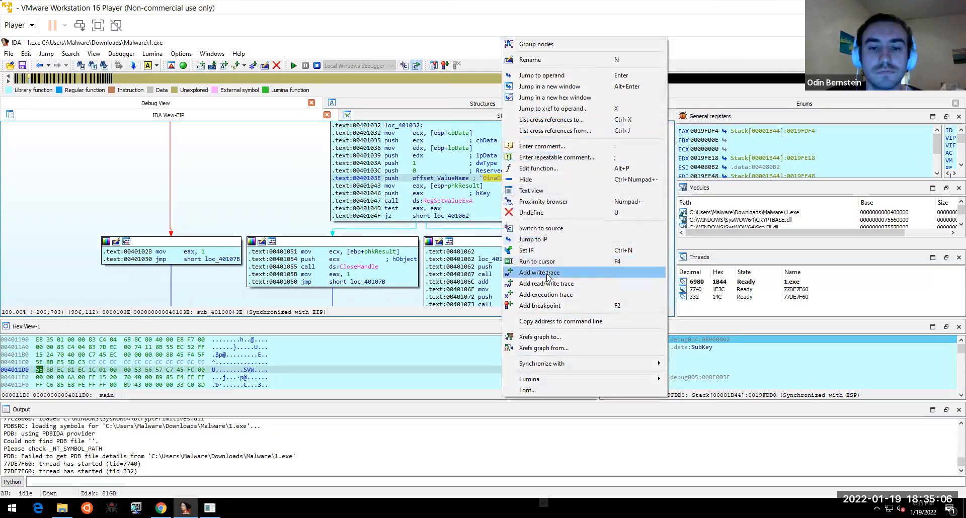
click(555, 261)
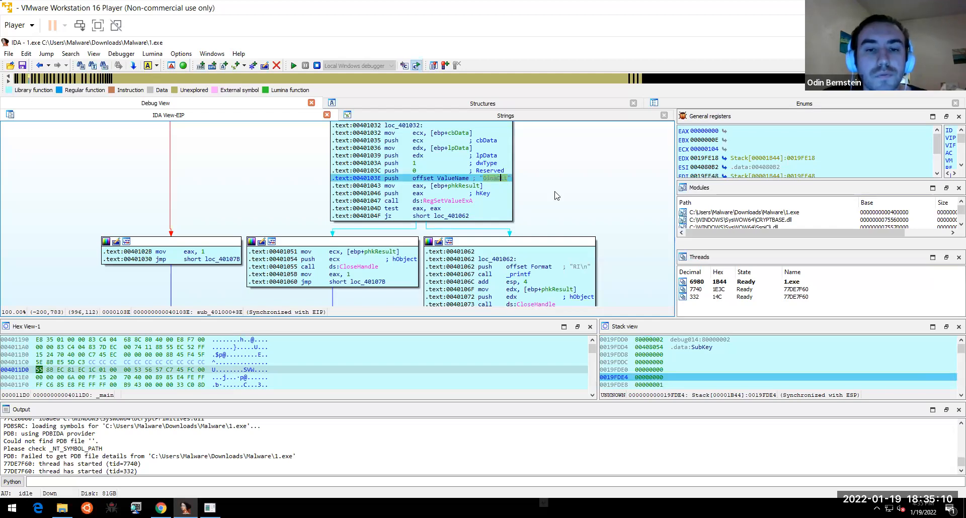
scroll(556, 195, up, 1)
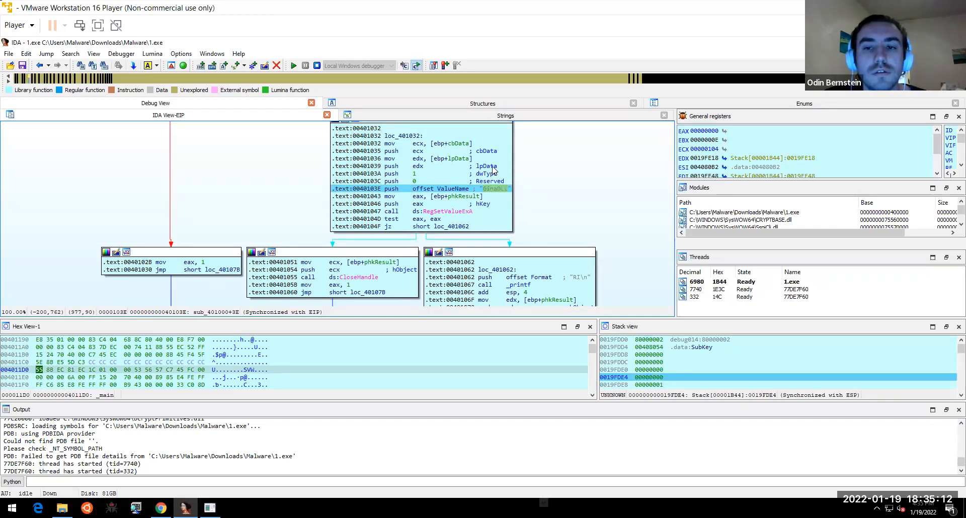
- Follow EDX to the lpData buffer holding the Malware path ending in msgina32.dll, then return to sub_401000
click(419, 166)
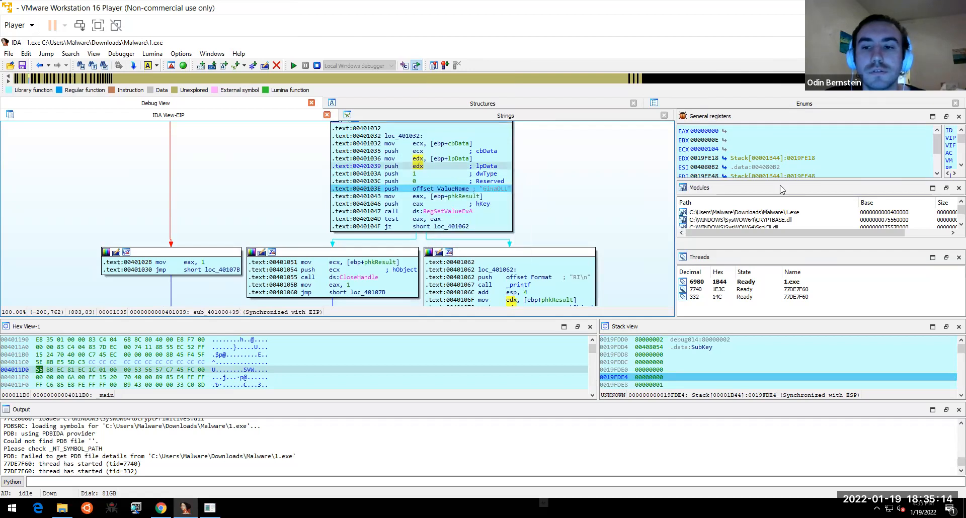
click(801, 159)
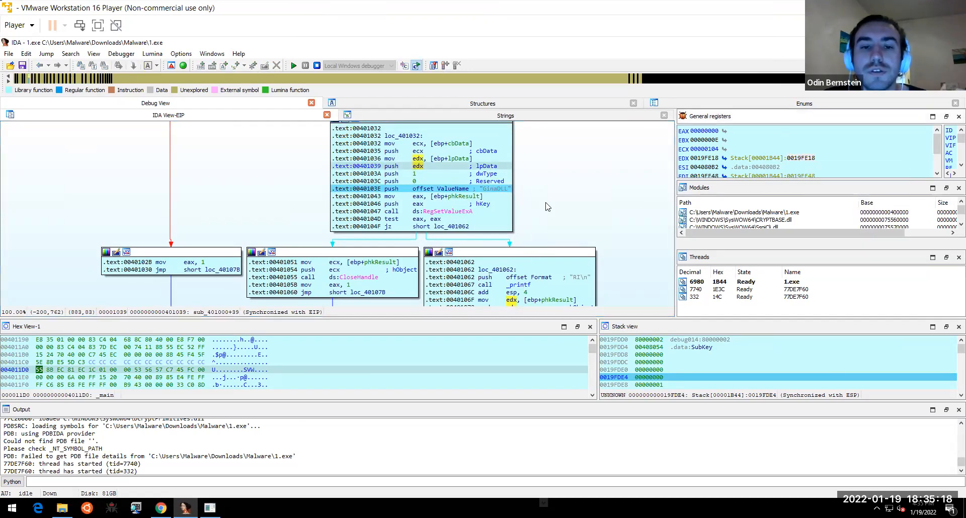
click(421, 168)
double_click(420, 166)
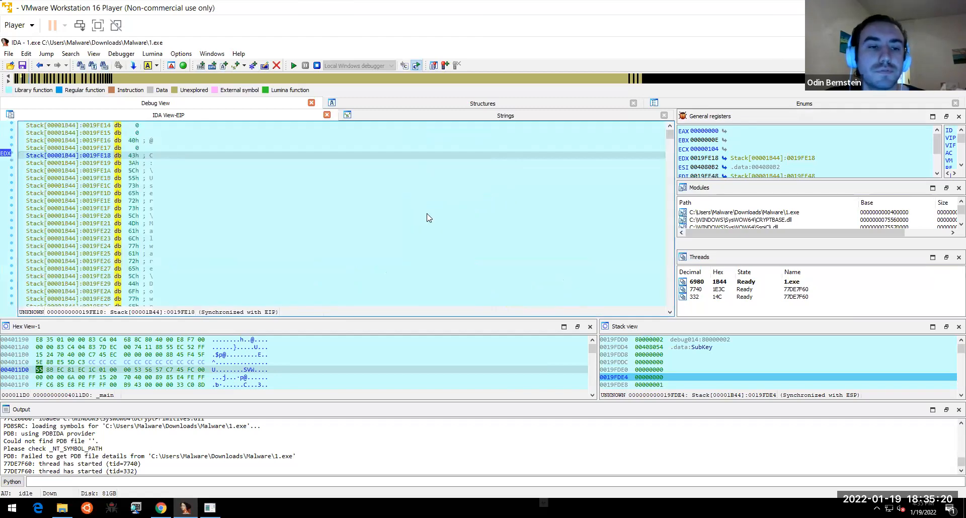
scroll(669, 313, down, 4)
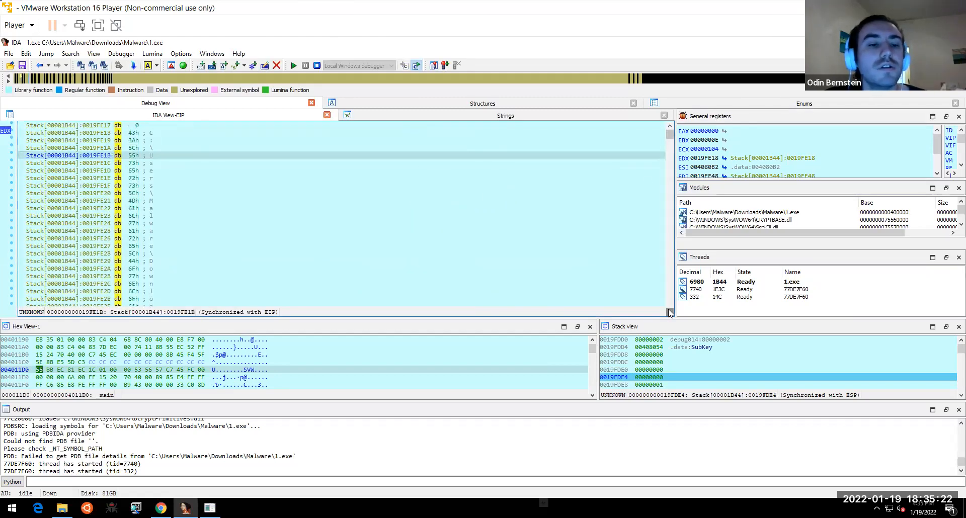
scroll(669, 312, down, 4)
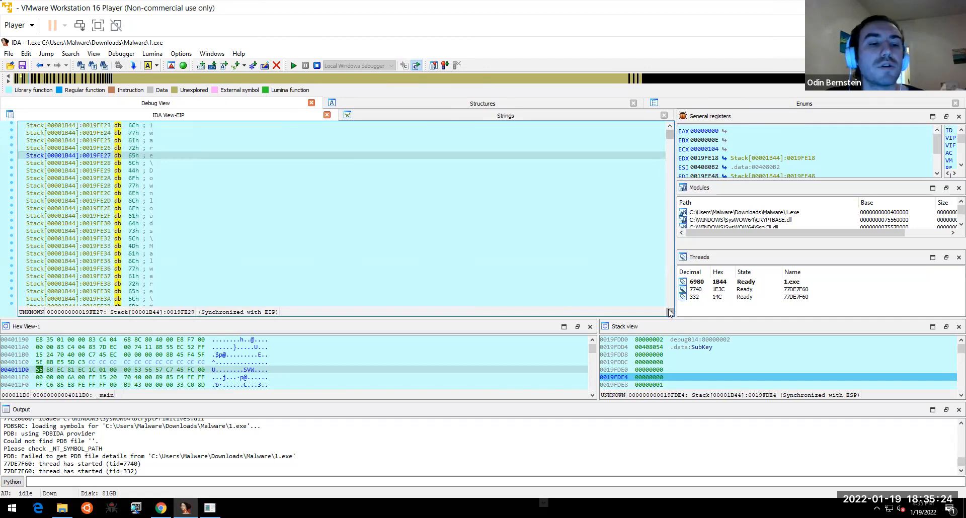
click(39, 65)
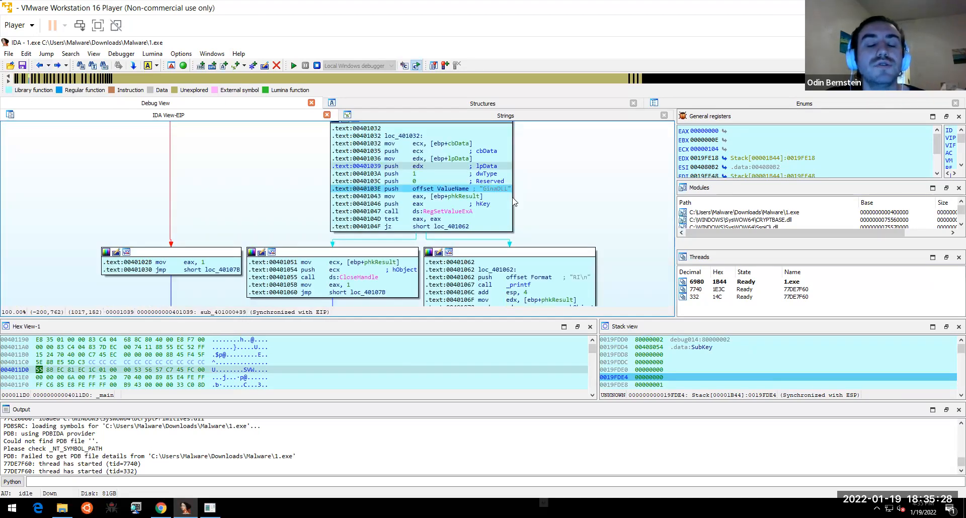
mouse_move(506, 192)
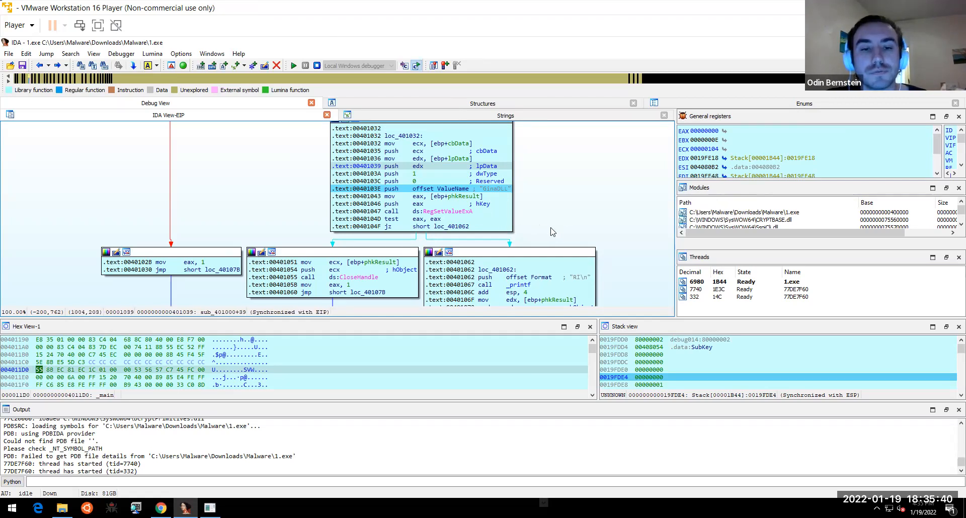
scroll(546, 202, down, 2)
drag(536, 154, 549, 221)
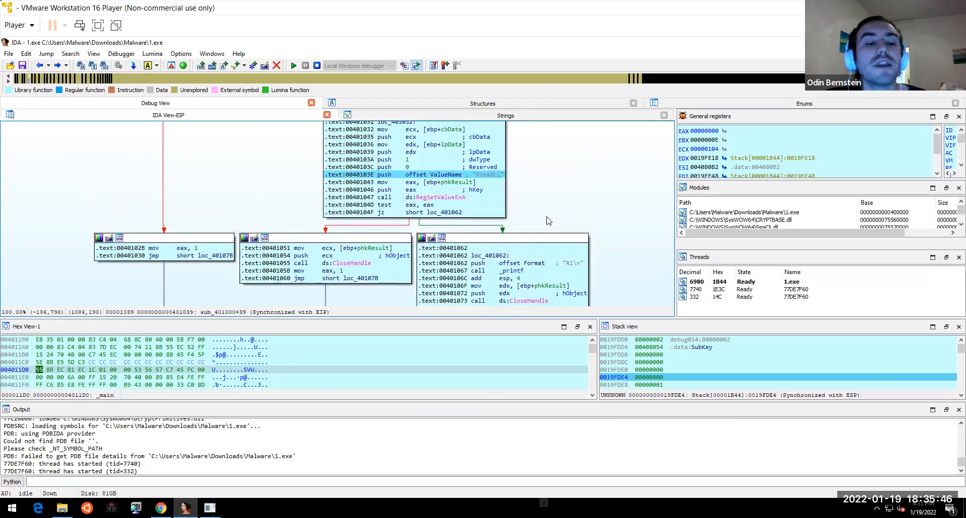
key(alt+Tab)
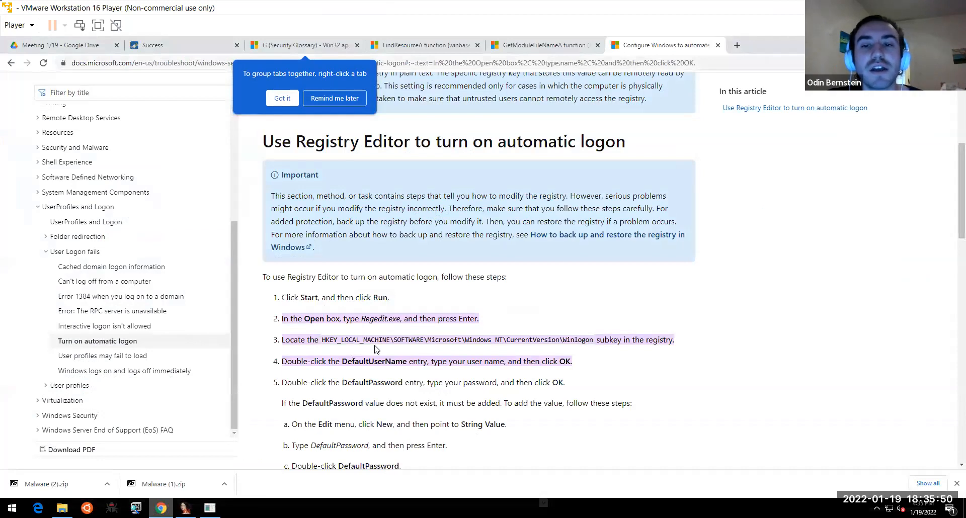
key(alt+Tab)
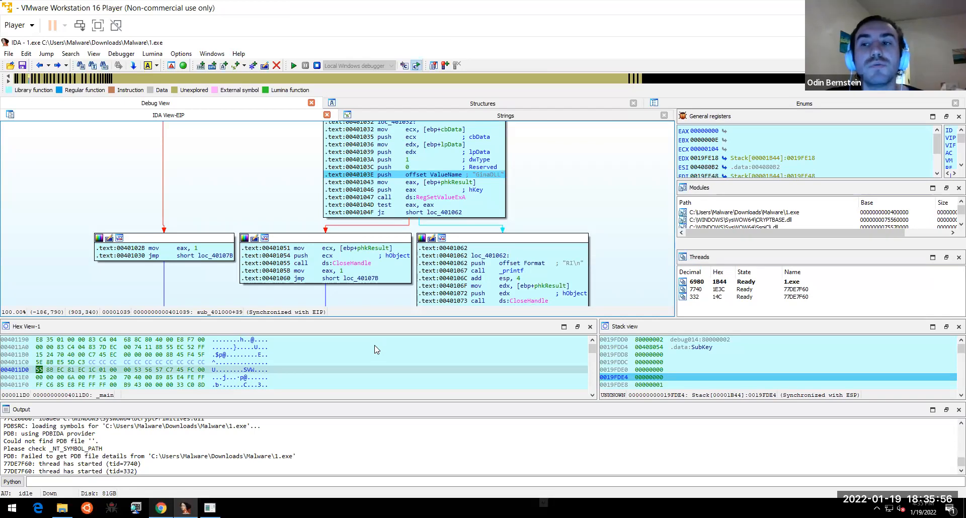
key(alt+Tab)
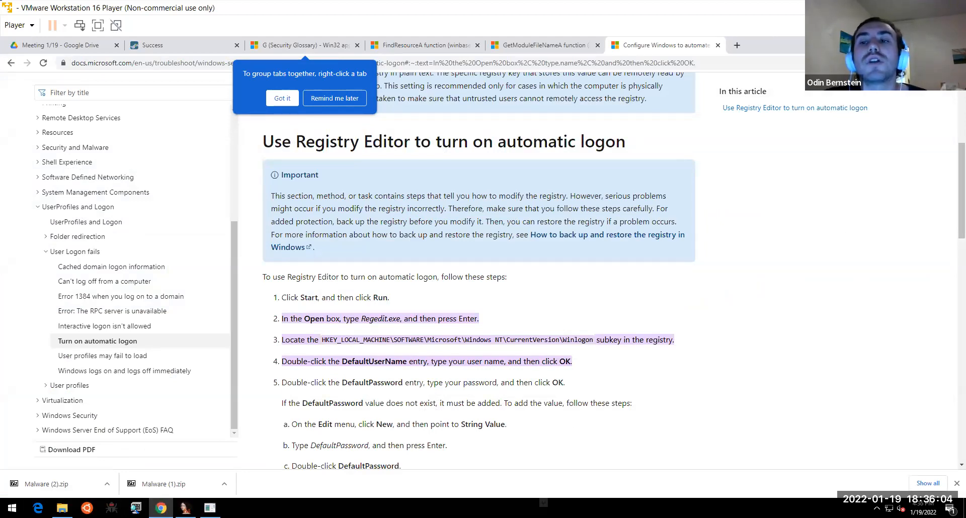
click(908, 43)
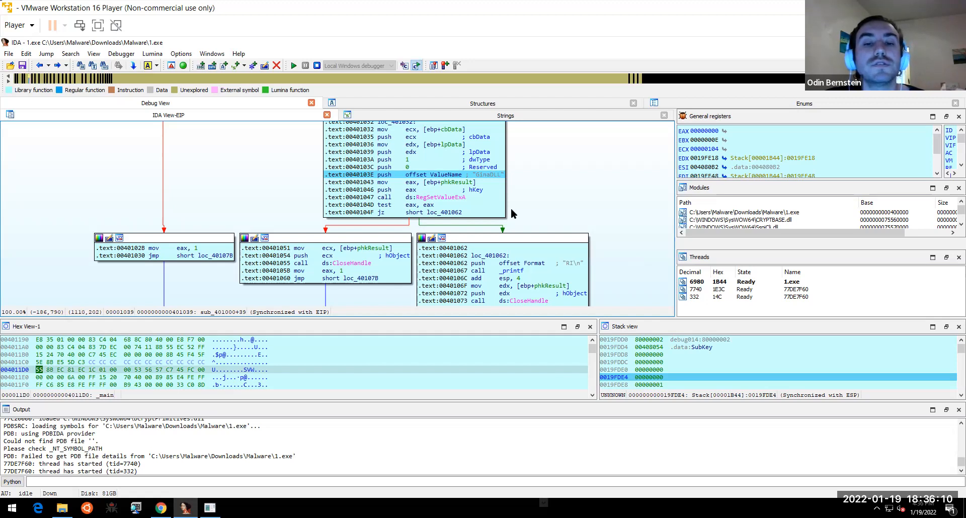
- Restore the maximized IDA debugger window to a smaller size, shifted down and left
mouse_move(495, 185)
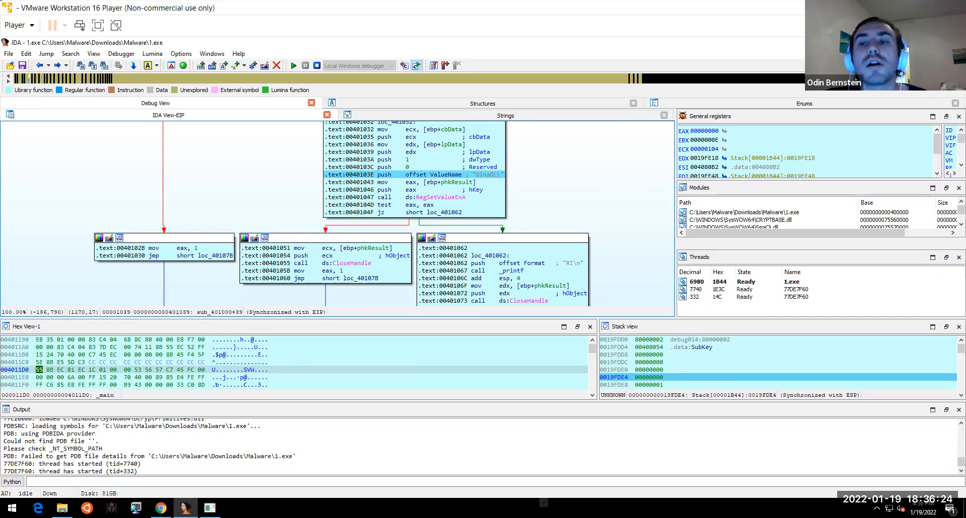
drag(828, 43, 804, 116)
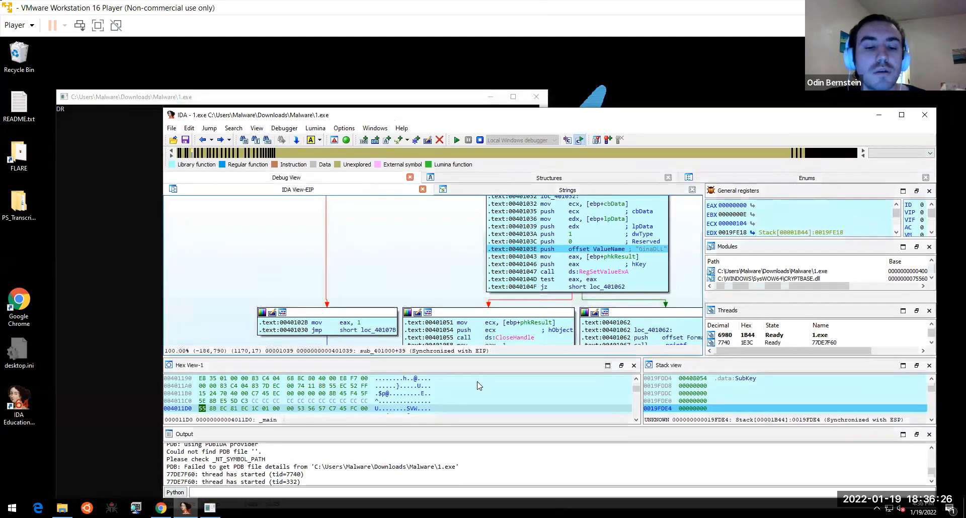
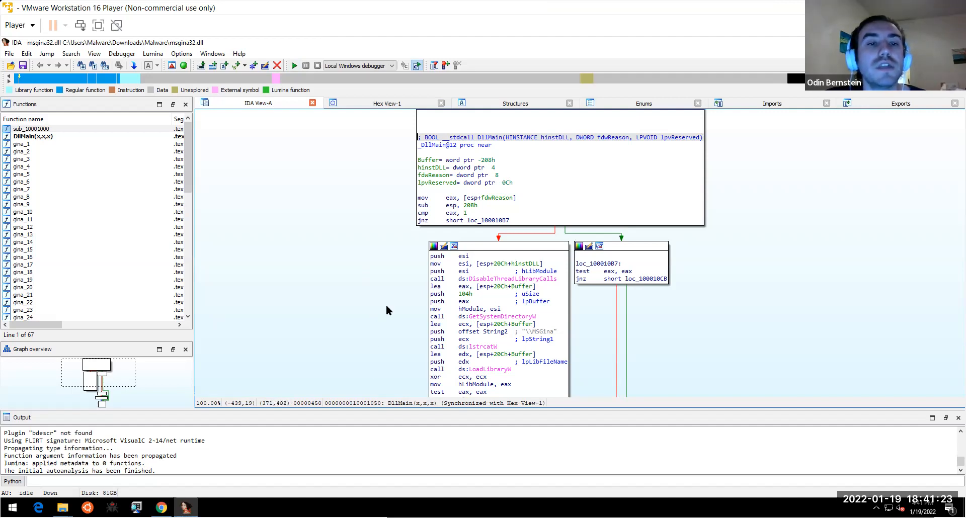
right_click(377, 282)
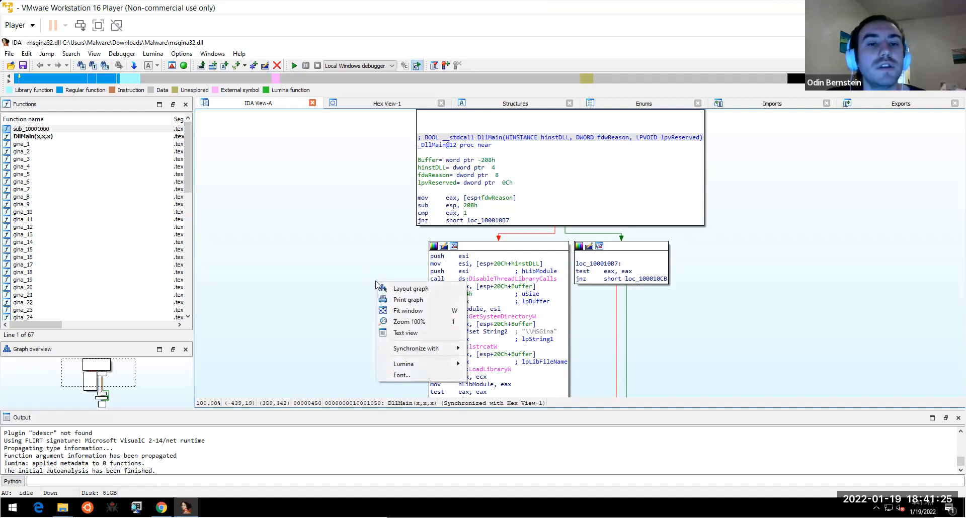
click(363, 250)
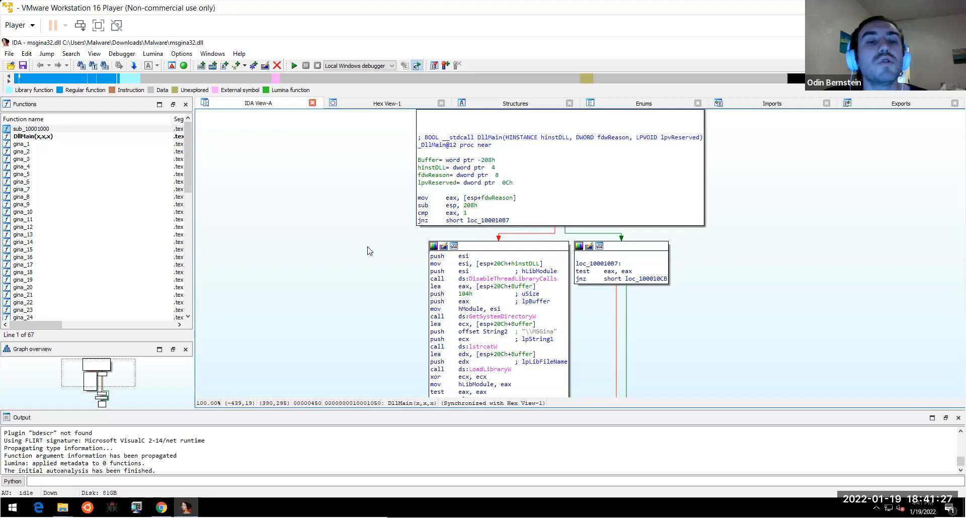
drag(392, 258, 368, 247)
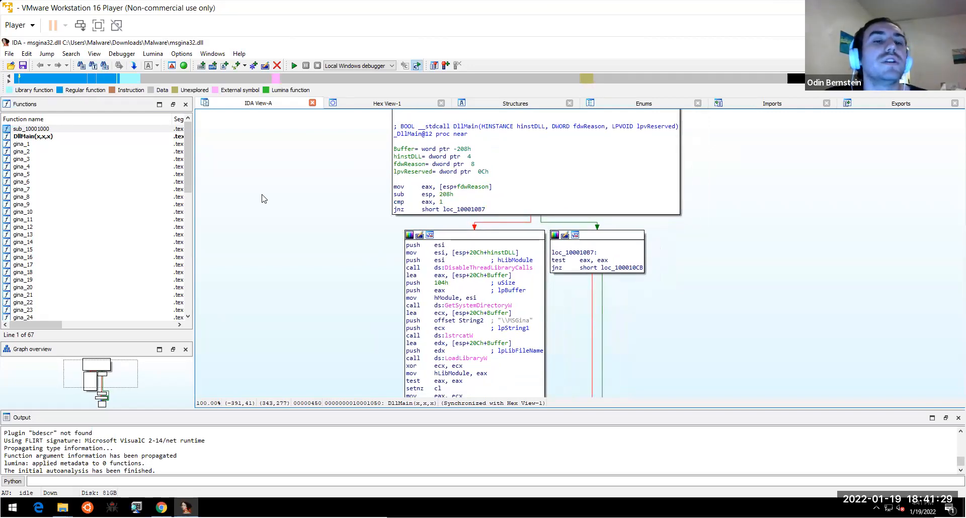
click(188, 165)
drag(193, 208, 225, 323)
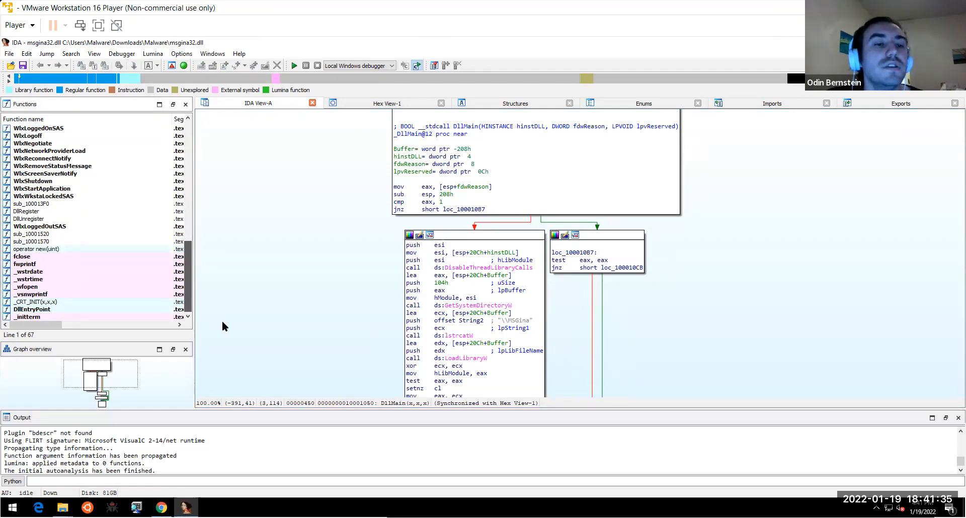
drag(221, 321, 197, 126)
drag(189, 171, 187, 303)
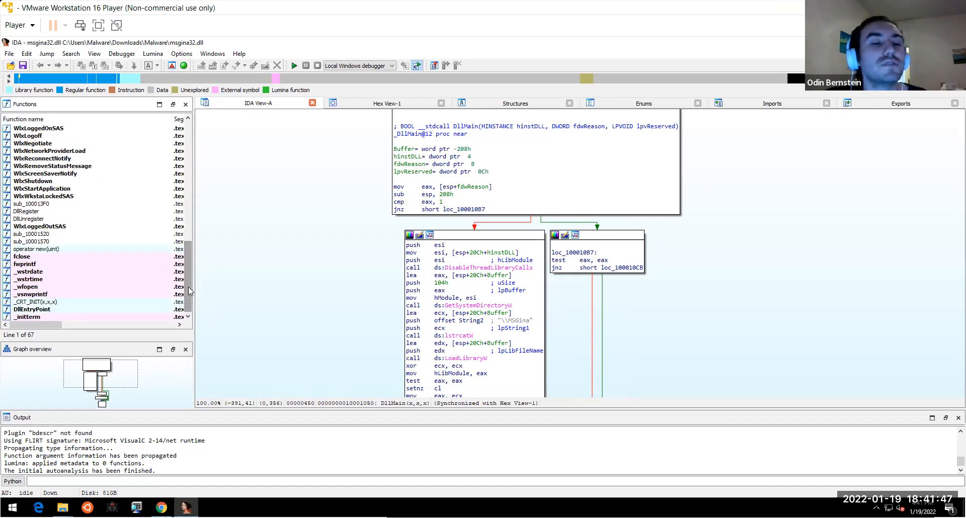
mouse_move(188, 287)
mouse_down()
mouse_move(192, 145)
mouse_move(197, 297)
mouse_up()
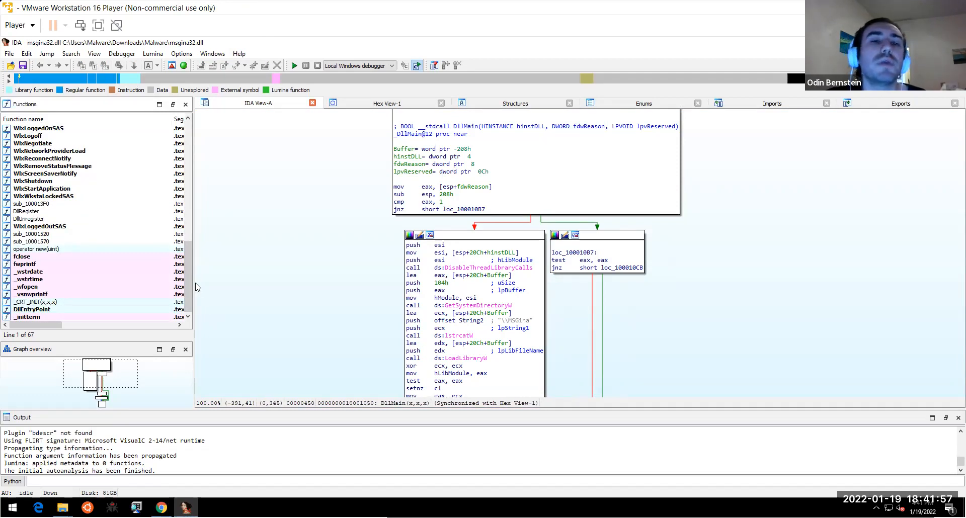
drag(188, 292, 186, 154)
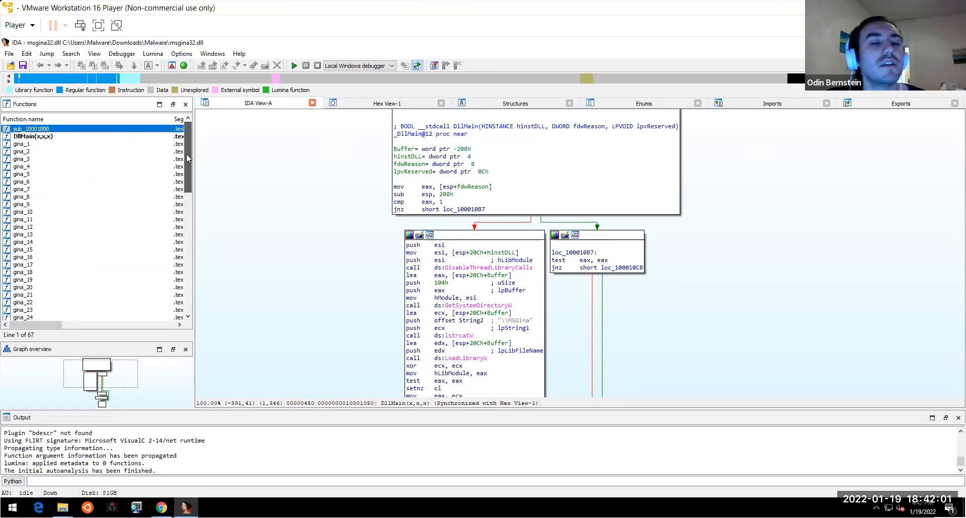
scroll(174, 276, down, 7)
scroll(173, 276, down, 6)
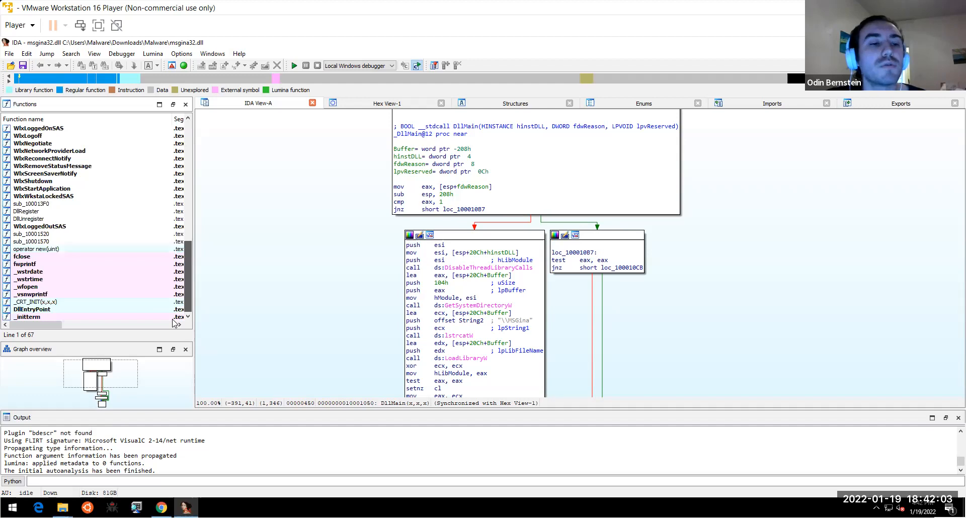
click(183, 264)
shift+click(185, 257)
scroll(185, 258, right, 5)
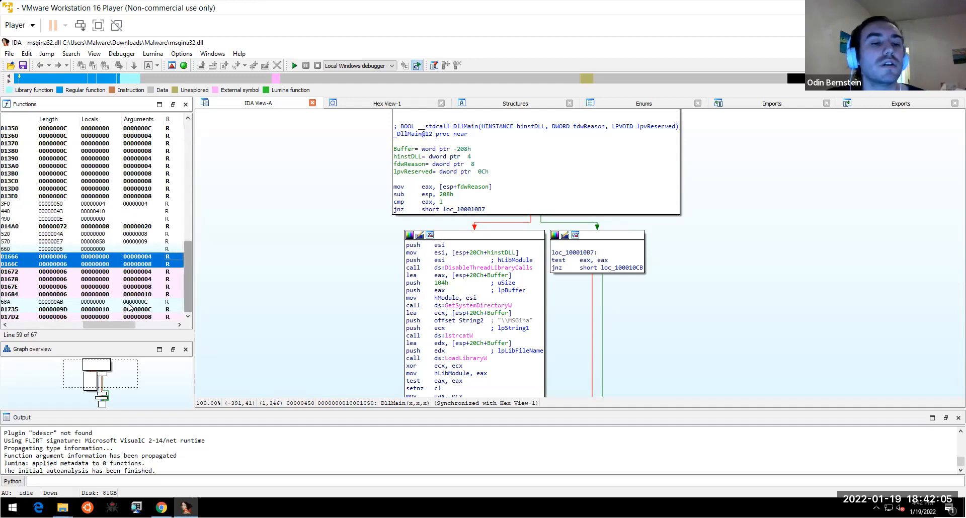
drag(108, 324, 20, 331)
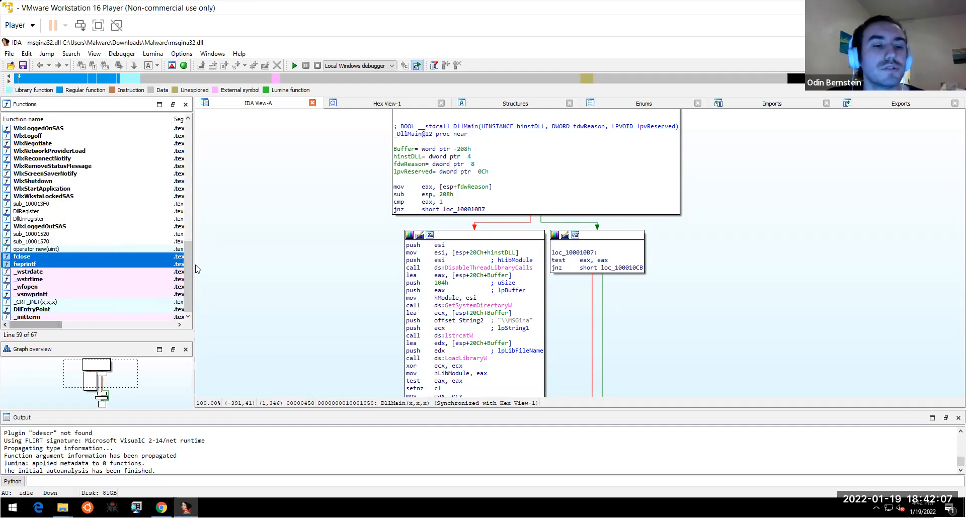
drag(188, 264, 186, 221)
mouse_move(295, 259)
mouse_down()
mouse_move(286, 240)
mouse_move(293, 274)
mouse_up()
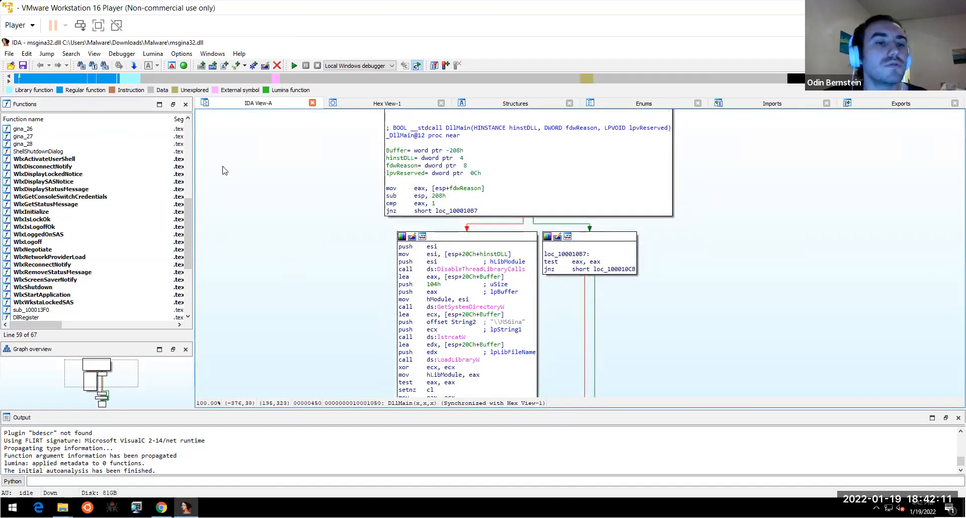
click(182, 54)
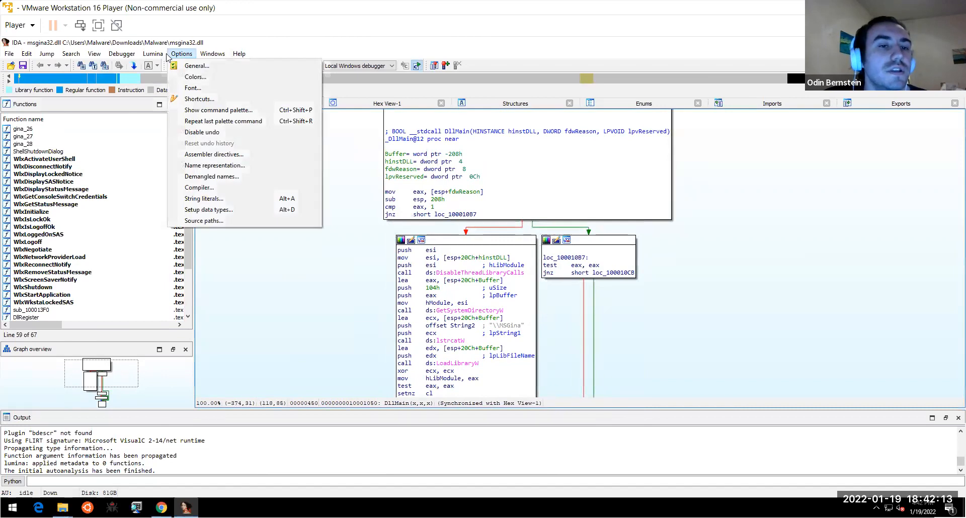
click(53, 234)
drag(190, 221, 176, 305)
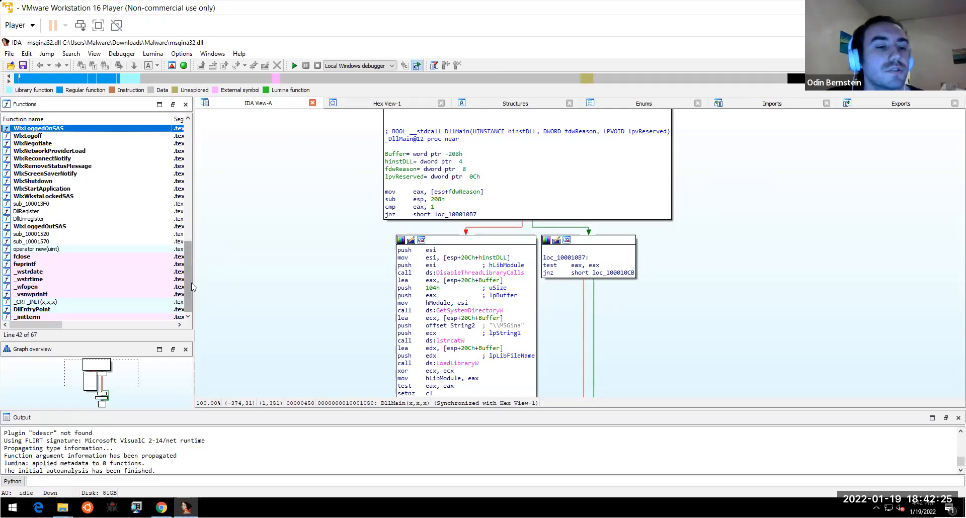
scroll(191, 284, up, 1)
scroll(191, 285, down, 1)
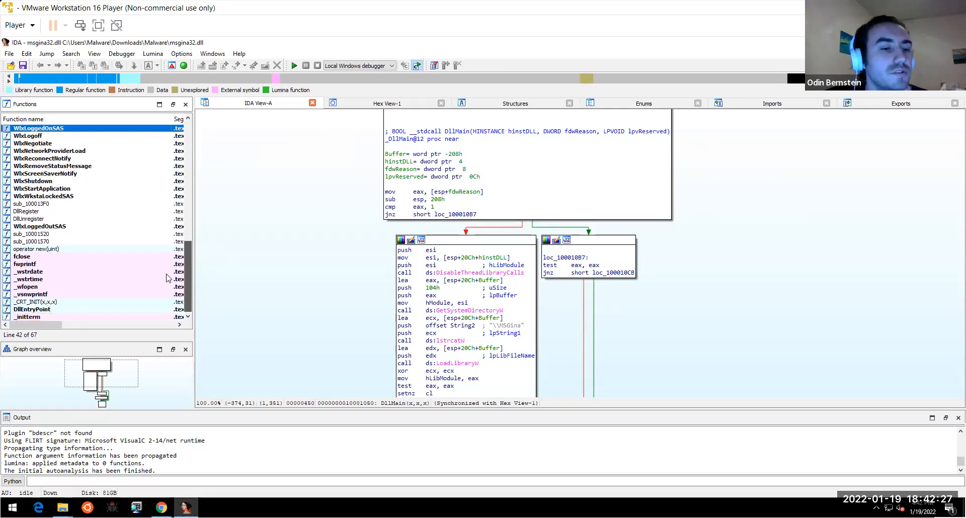
click(39, 238)
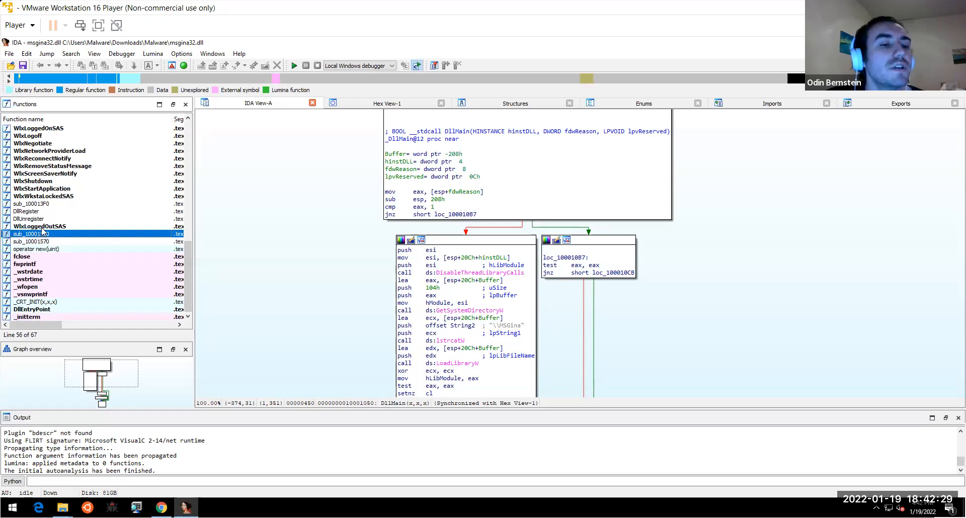
click(43, 230)
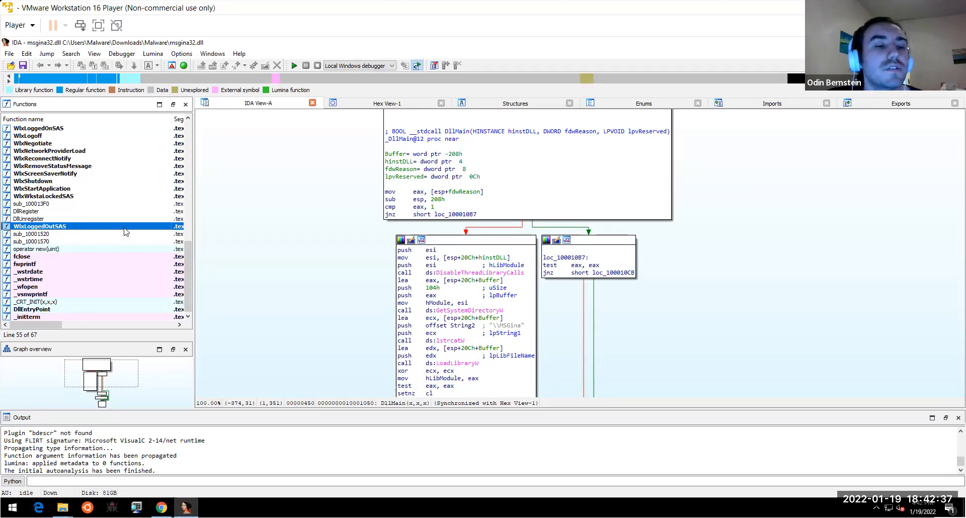
mouse_move(187, 253)
mouse_down()
mouse_move(186, 243)
mouse_move(186, 261)
mouse_move(183, 135)
mouse_move(174, 253)
mouse_up()
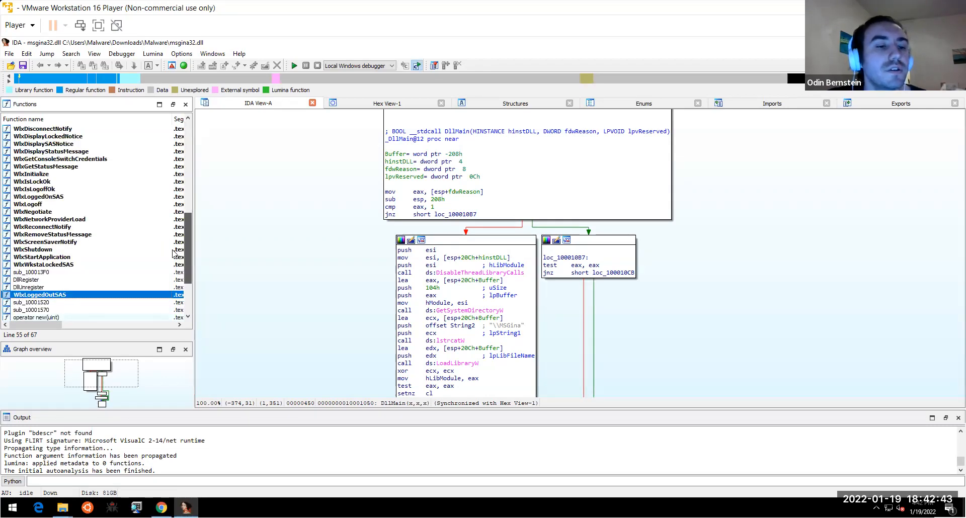
scroll(174, 253, down, 3)
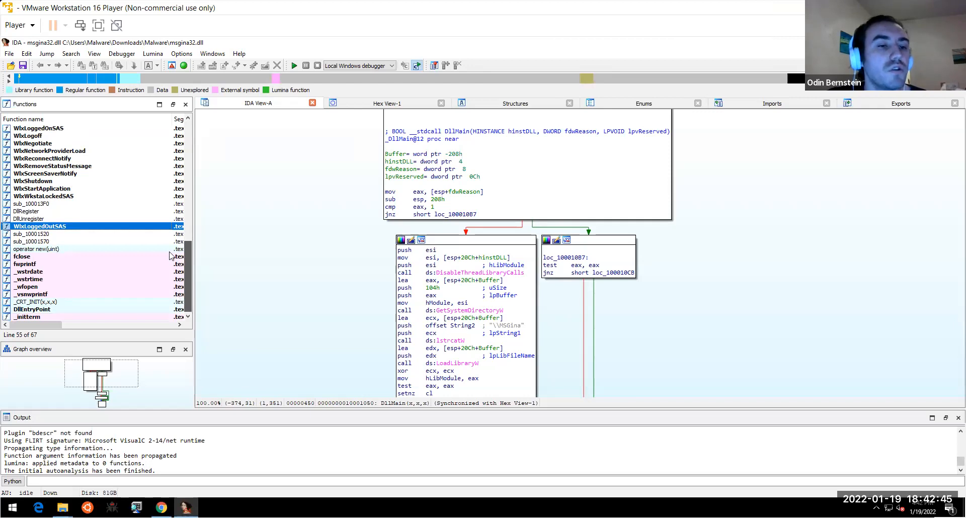
scroll(88, 159, up, 2)
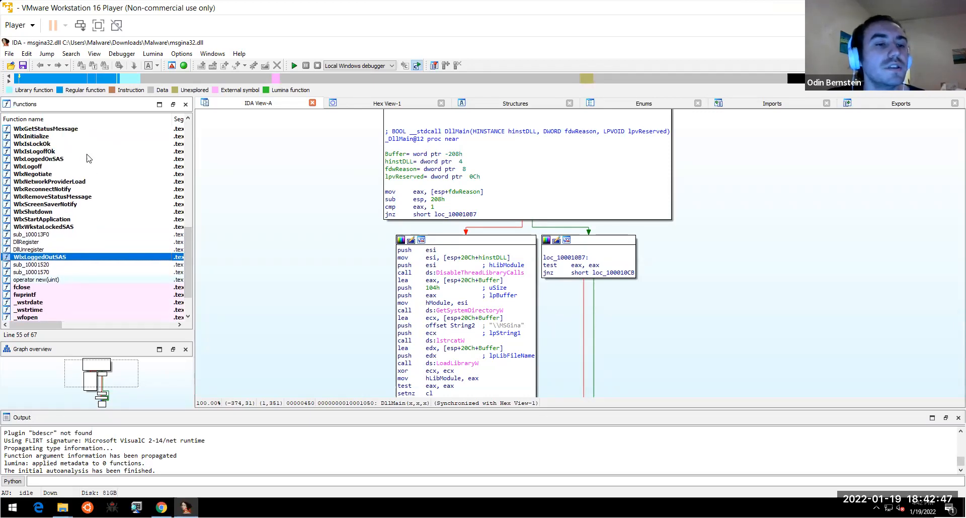
click(87, 153)
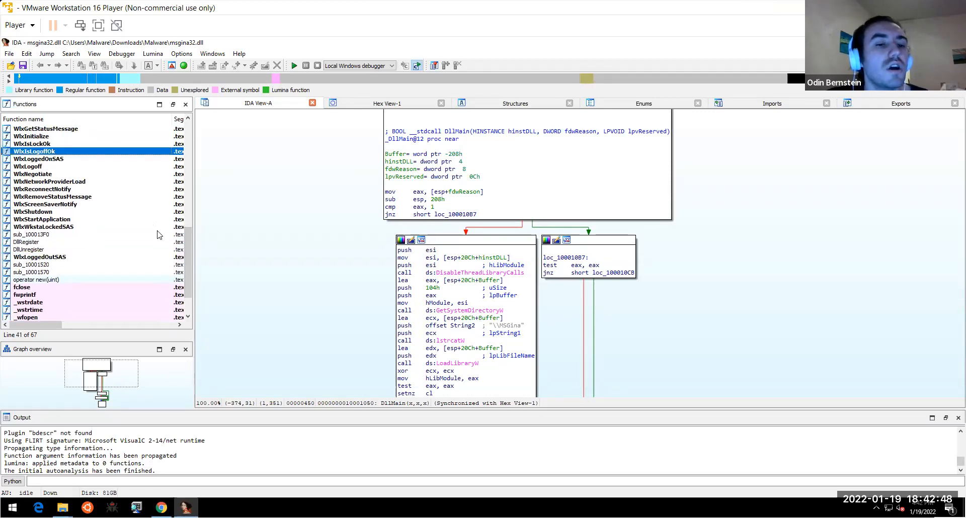
right_click(185, 227)
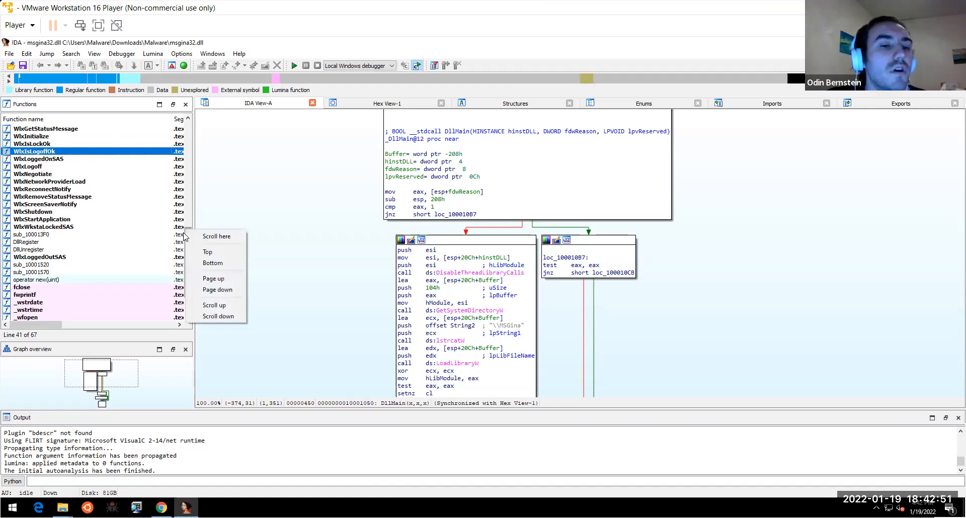
click(187, 223)
drag(187, 223, 185, 262)
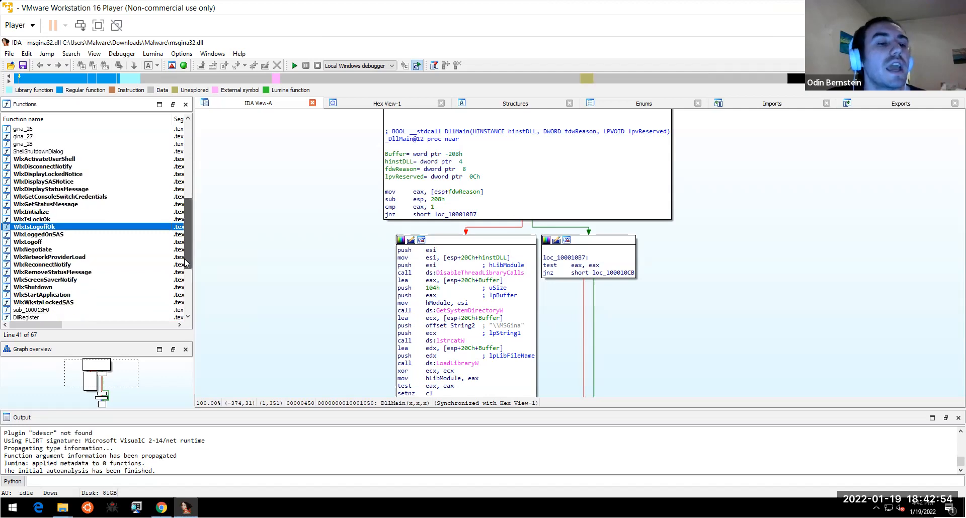
click(105, 204)
click(89, 189)
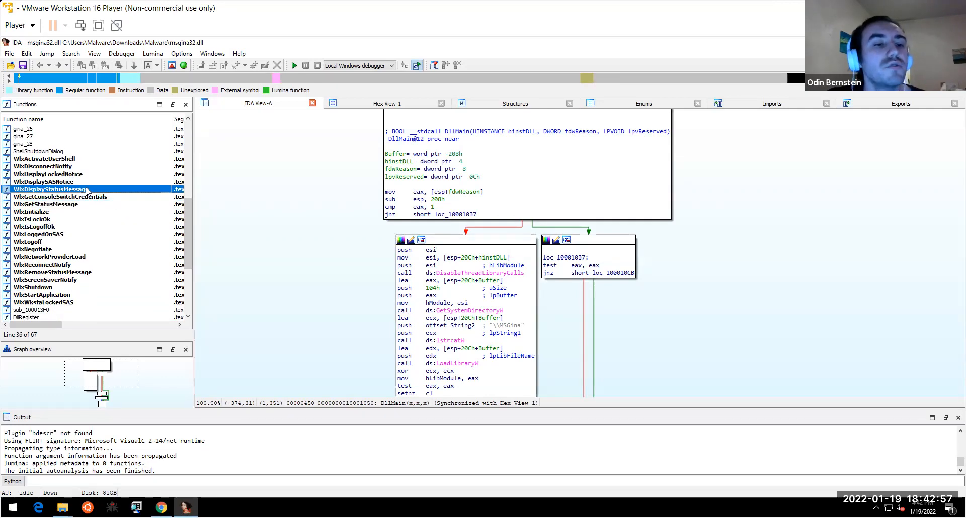
drag(188, 228, 187, 259)
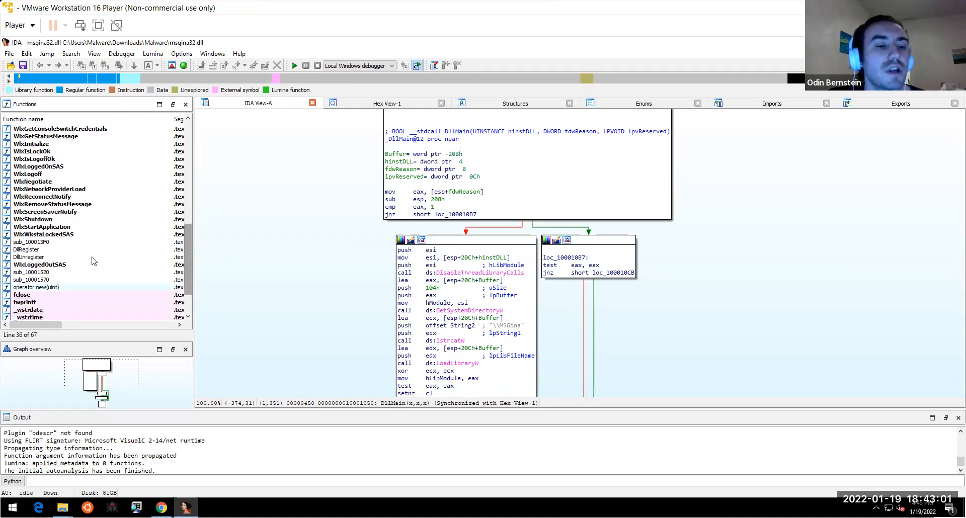
click(49, 266)
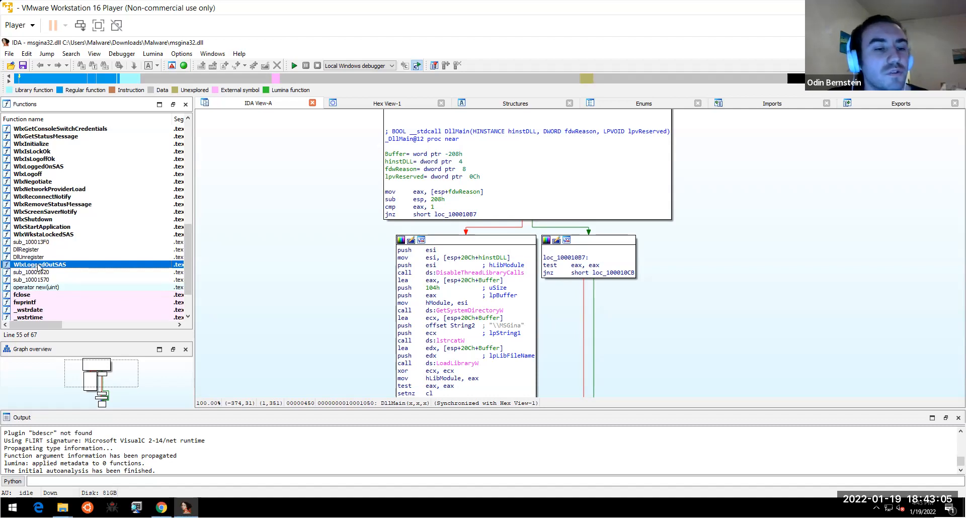
- Open WlxLoggedOutSAS's code graph and inspect the pushed WlxLoggedOutSAS string
double_click(40, 267)
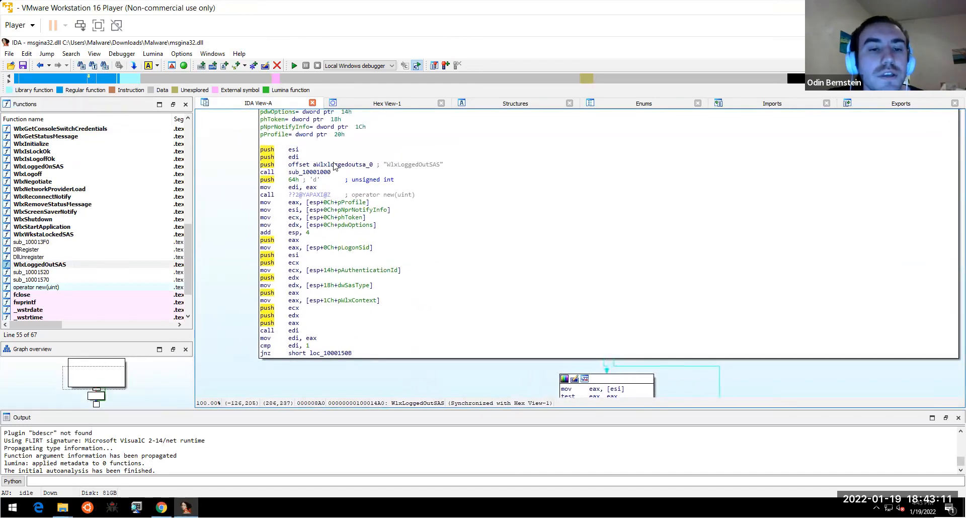
click(408, 166)
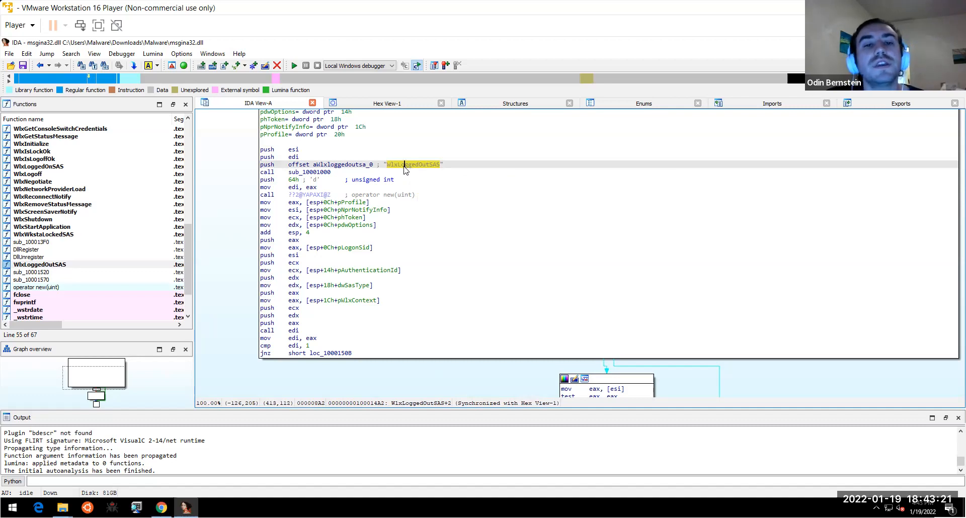
mouse_move(405, 168)
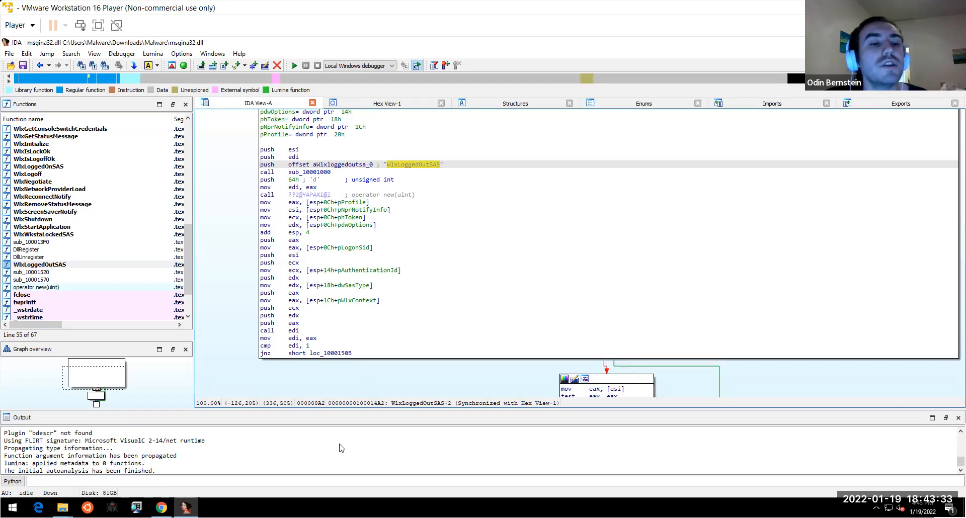
right_click(185, 242)
drag(188, 235, 188, 208)
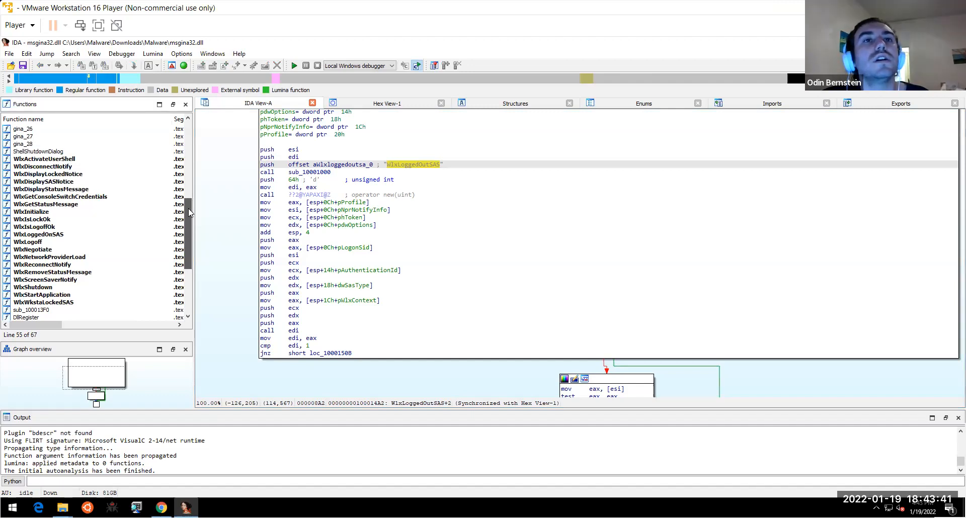
drag(189, 208, 186, 191)
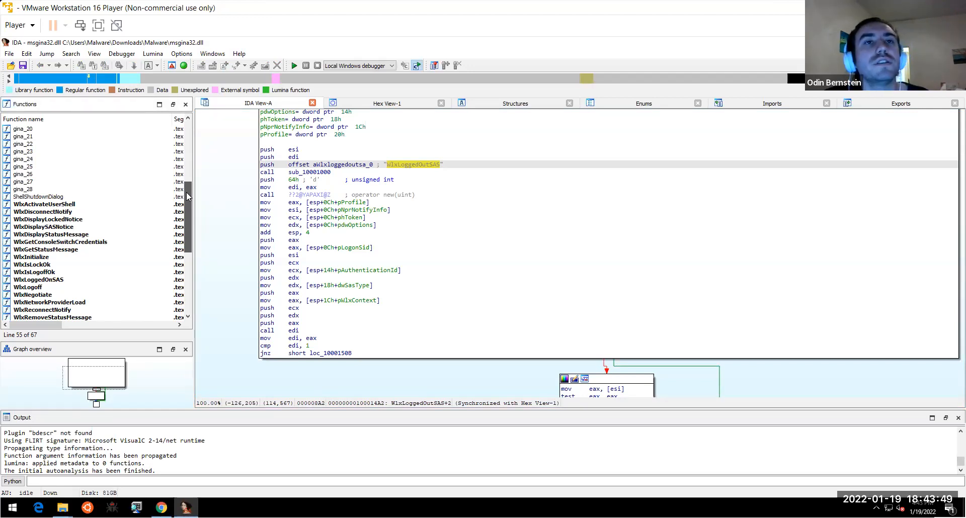
drag(200, 168, 200, 171)
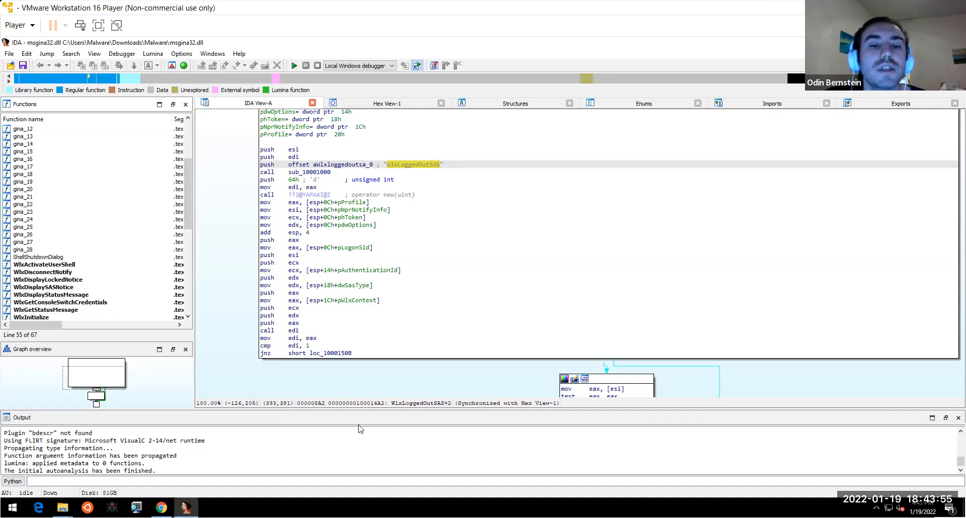
- View and dismiss the WlxLoggedOutSAS string's context actions, then switch to Chrome
right_click(426, 168)
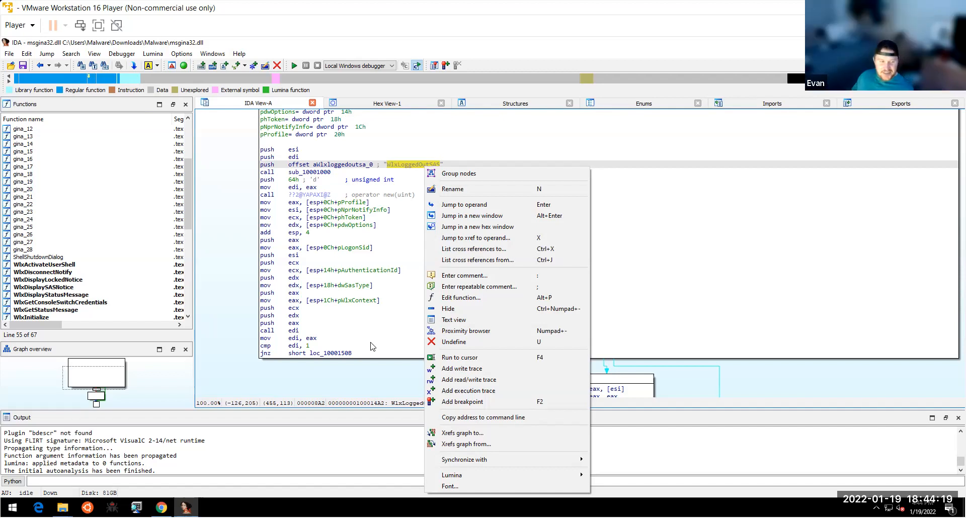
click(402, 168)
right_click(402, 166)
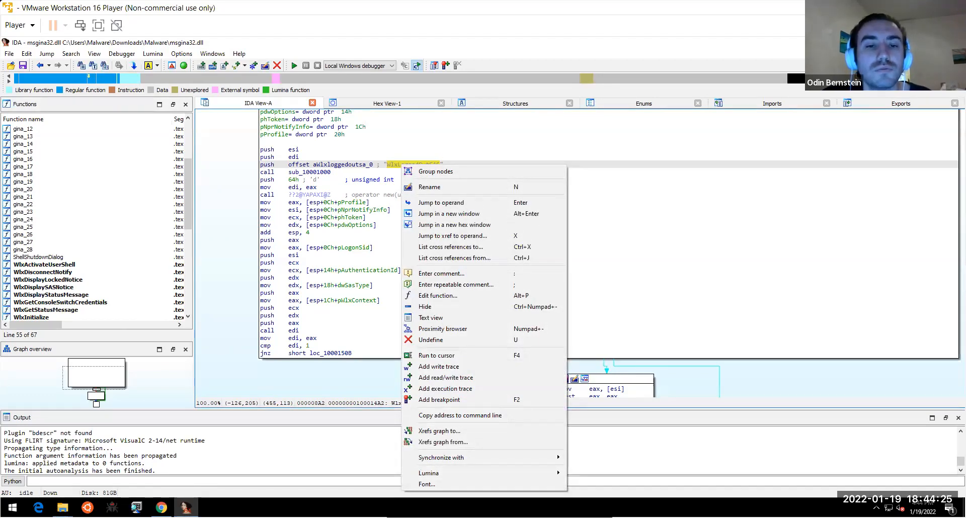
right_click(390, 166)
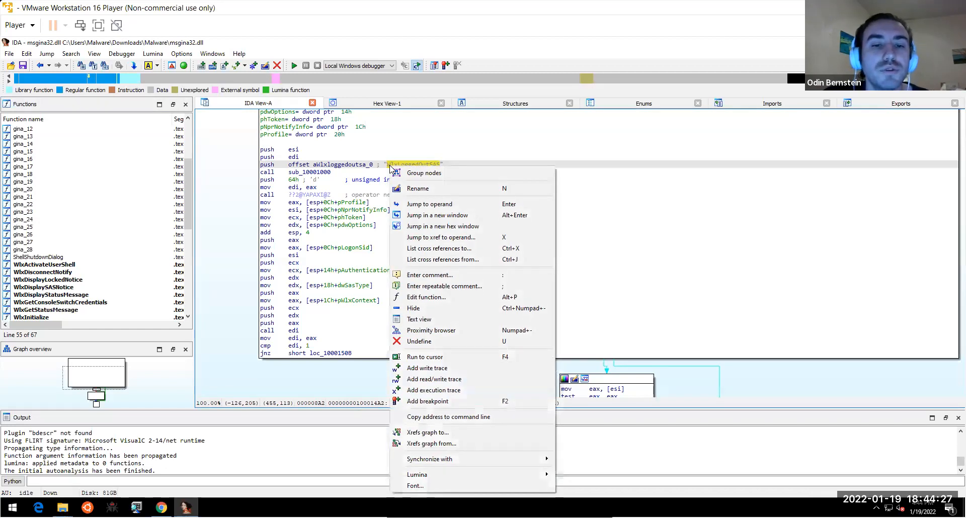
click(363, 180)
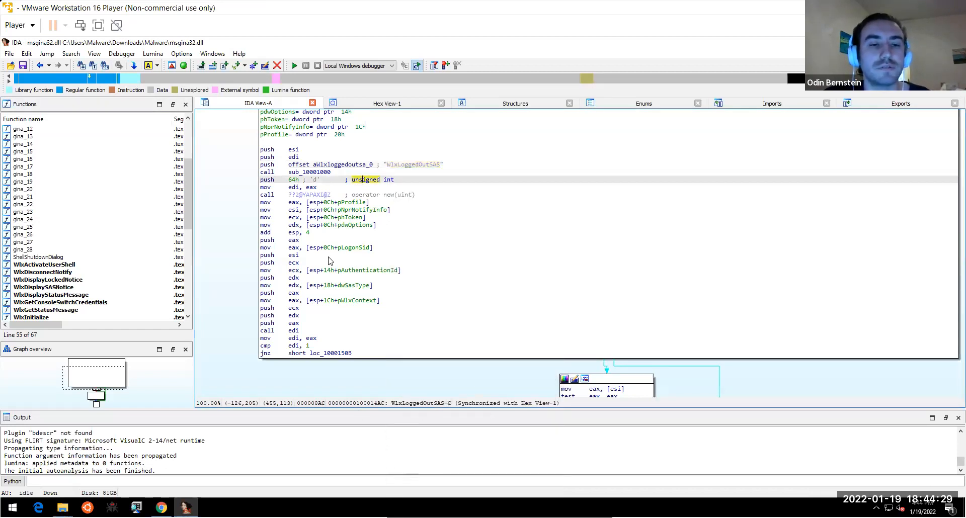
key(alt+Tab)
- Search Google for WlxLoggedOutSAS and open its Microsoft Docs page
click(257, 44)
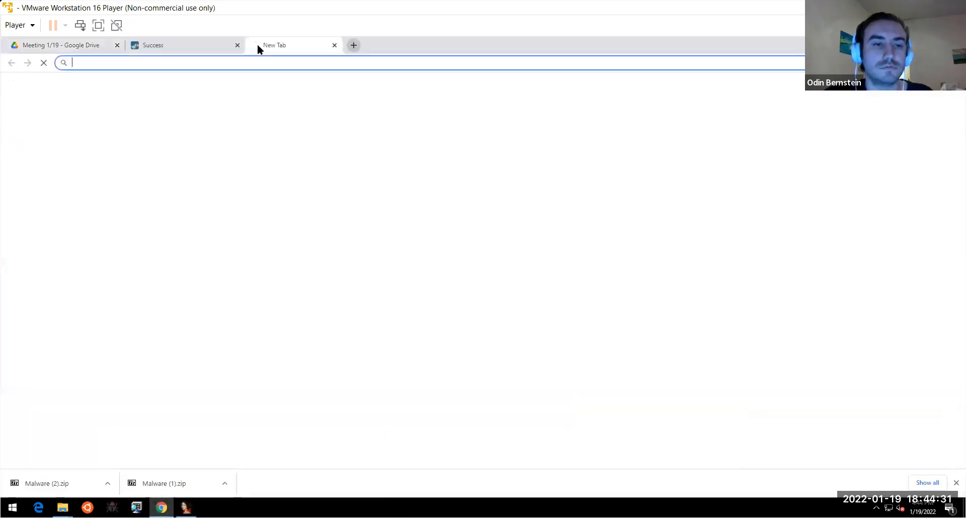
text(WlxLoggedOutSAS)
key(Return)
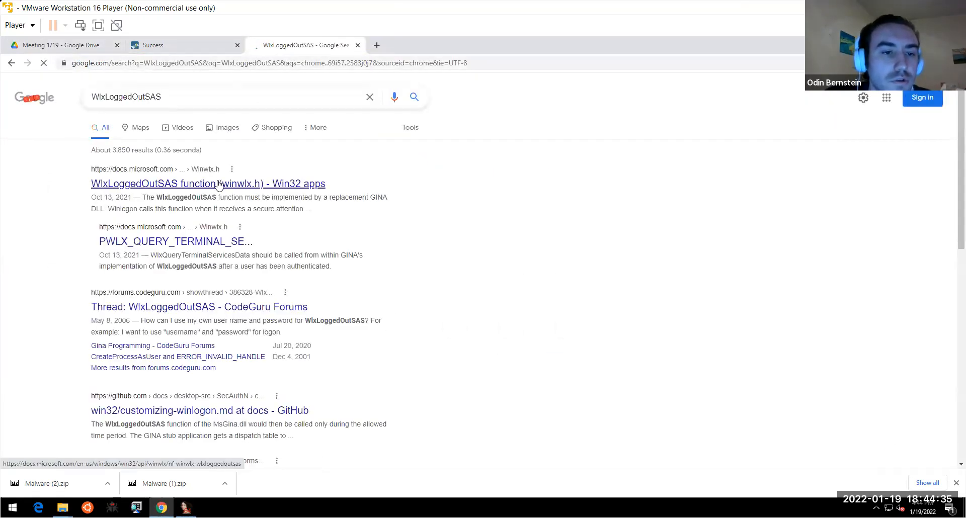
click(218, 183)
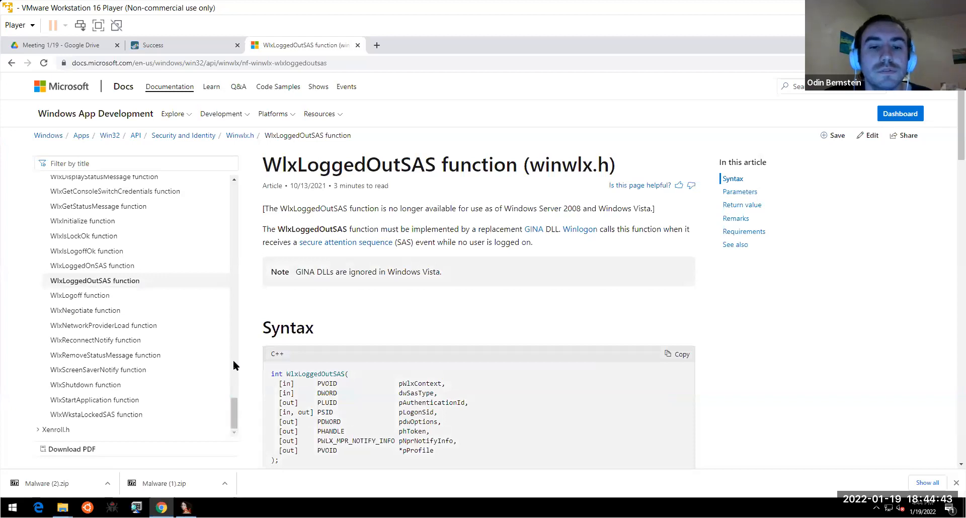
- Read through the WlxLoggedOutSAS parameters on the docs page, then return to IDA
scroll(234, 360, down, 4)
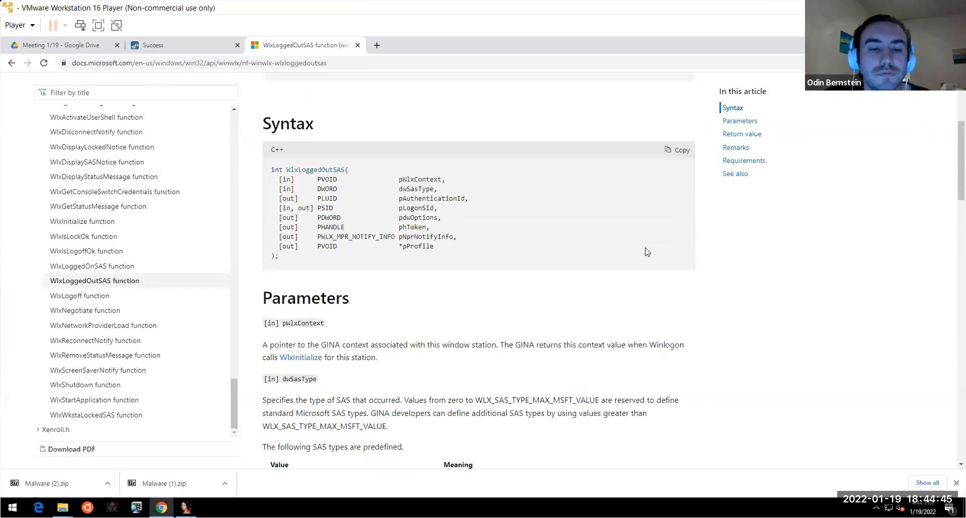
scroll(648, 252, down, 2)
scroll(647, 252, up, 2)
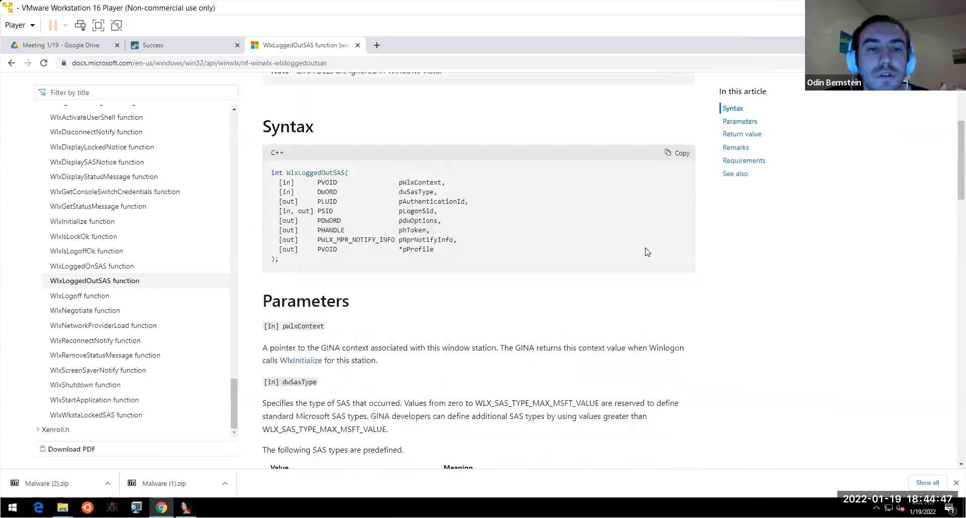
scroll(648, 252, up, 3)
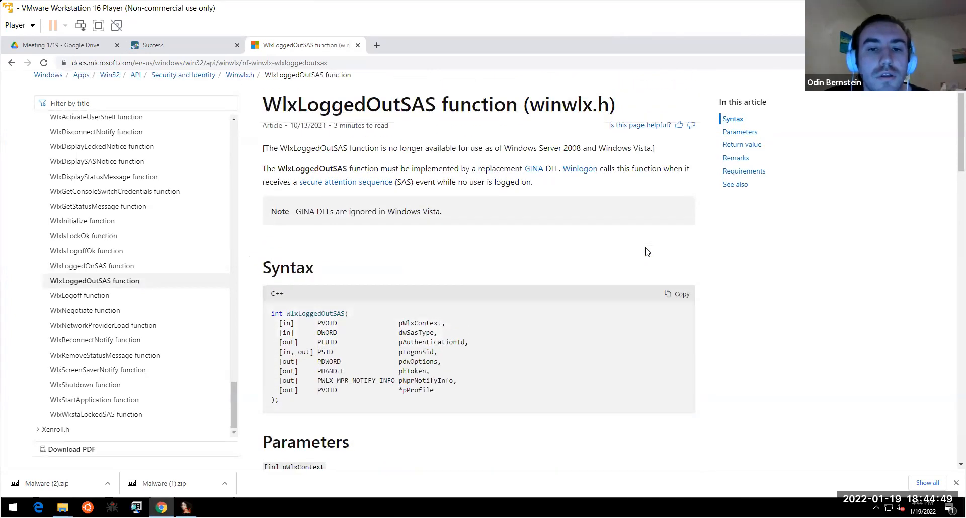
scroll(647, 252, up, 1)
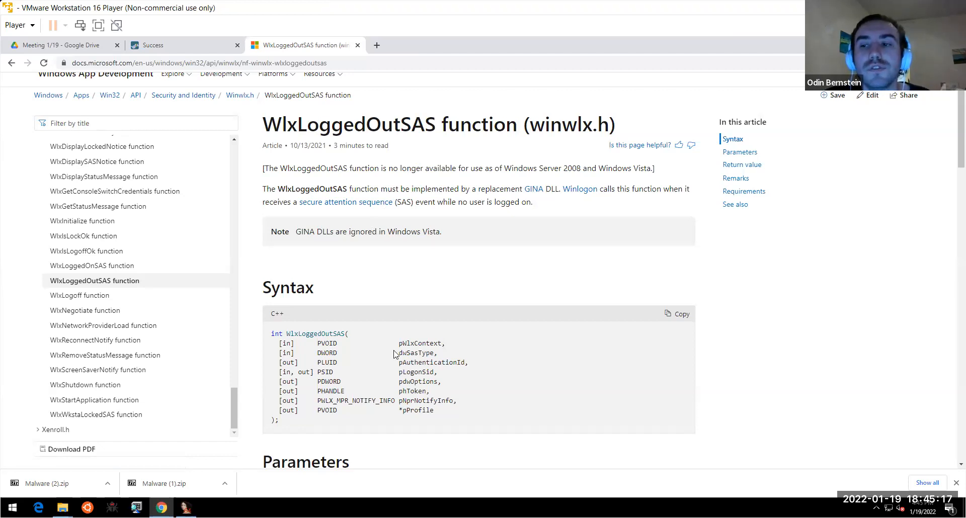
scroll(950, 194, down, 12)
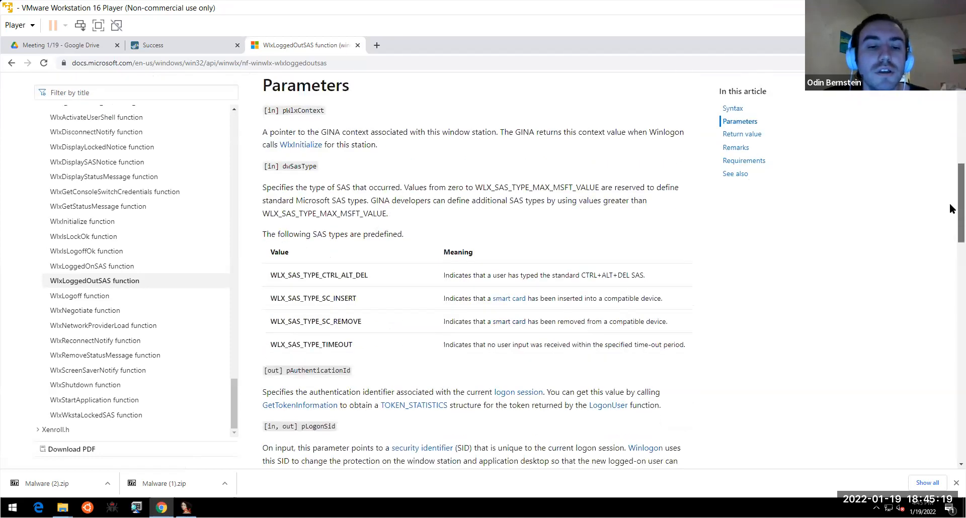
scroll(950, 260, down, 5)
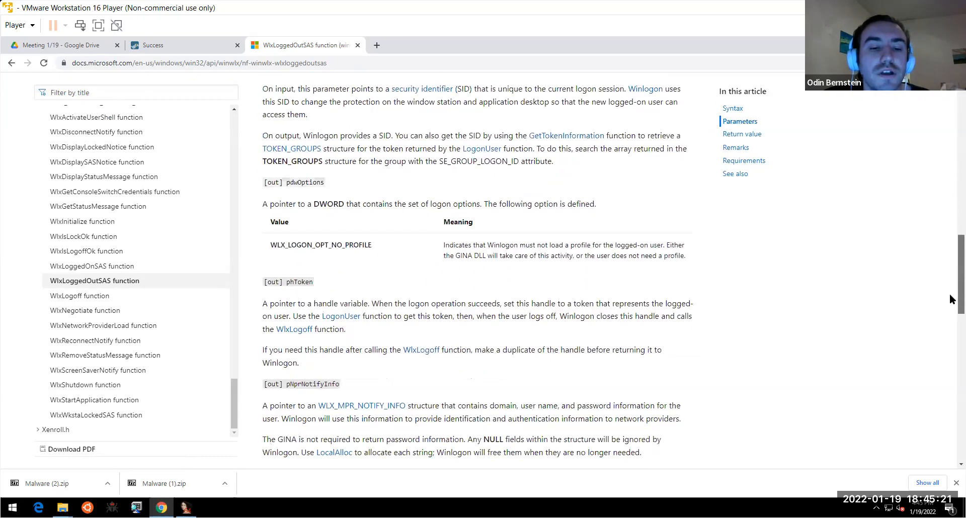
scroll(951, 293, up, 1)
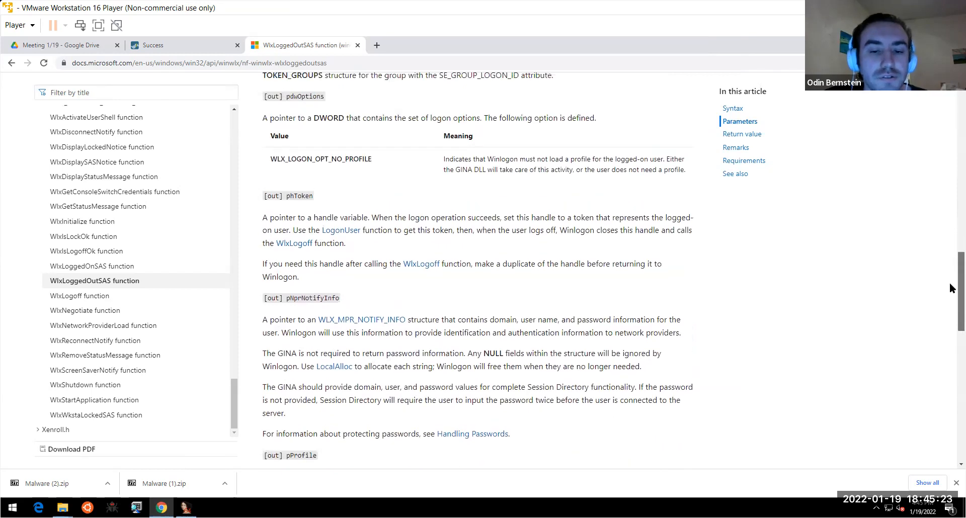
scroll(950, 327, down, 7)
scroll(951, 328, down, 1)
scroll(950, 327, up, 3)
scroll(950, 327, up, 4)
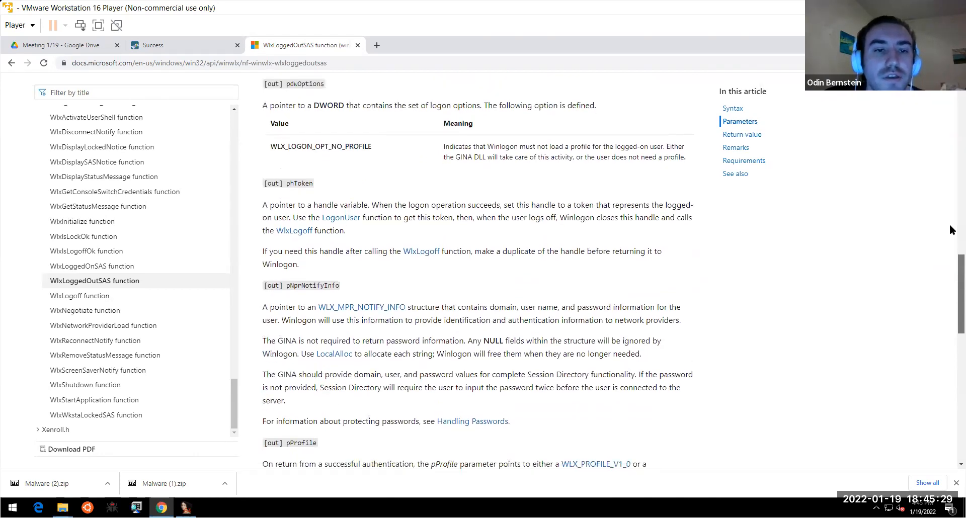
scroll(949, 212, up, 8)
scroll(951, 179, up, 4)
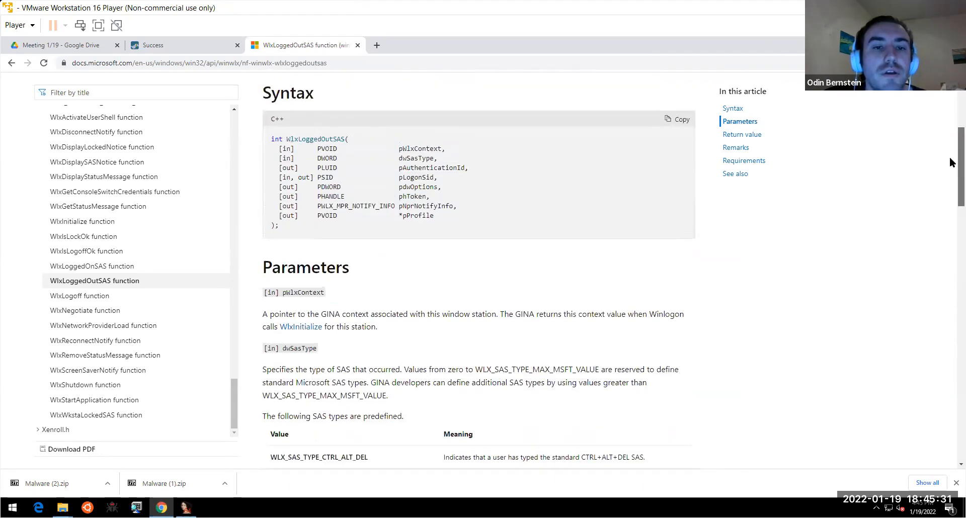
scroll(951, 304, down, 20)
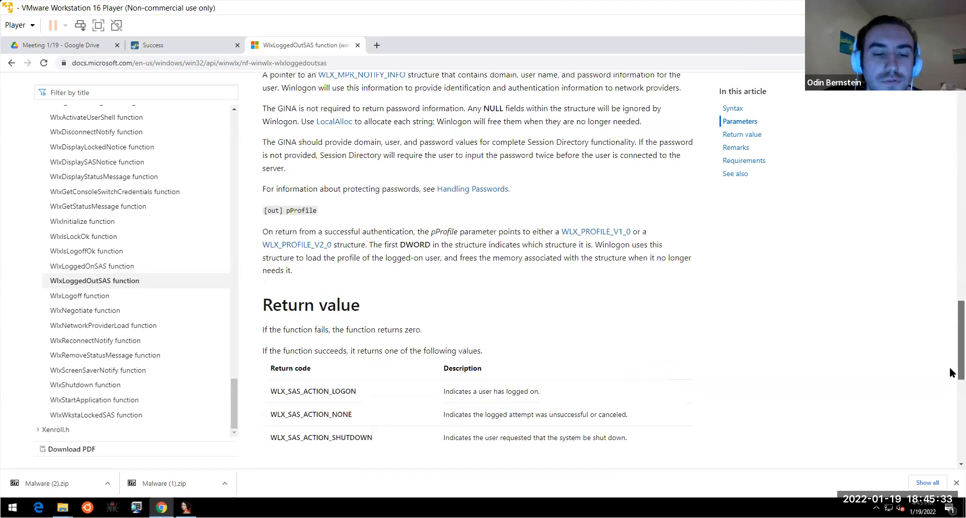
drag(951, 377, 946, 288)
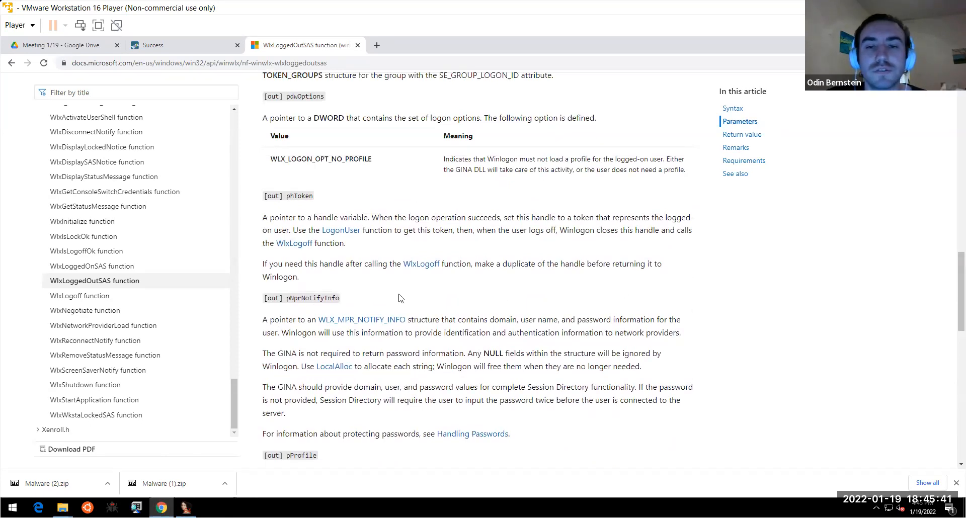
scroll(948, 220, up, 10)
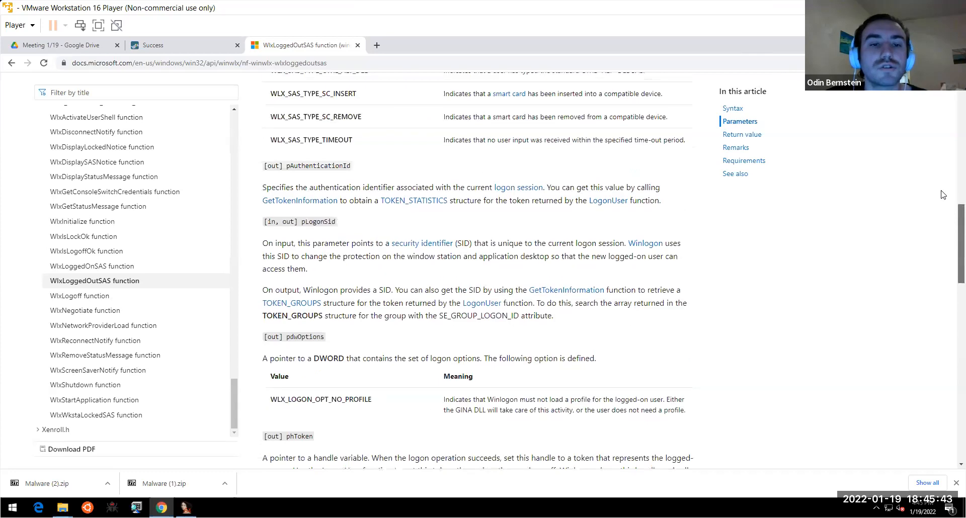
scroll(950, 231, down, 10)
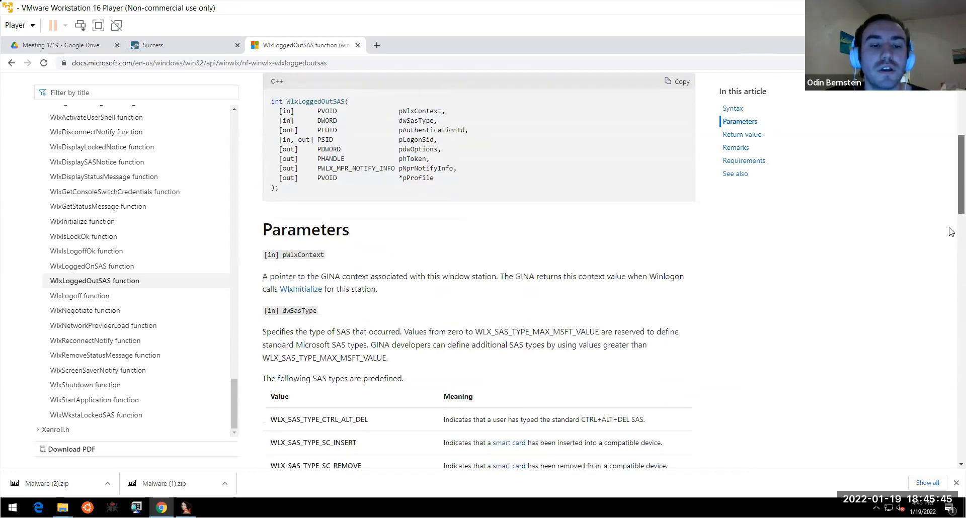
scroll(948, 272, down, 2)
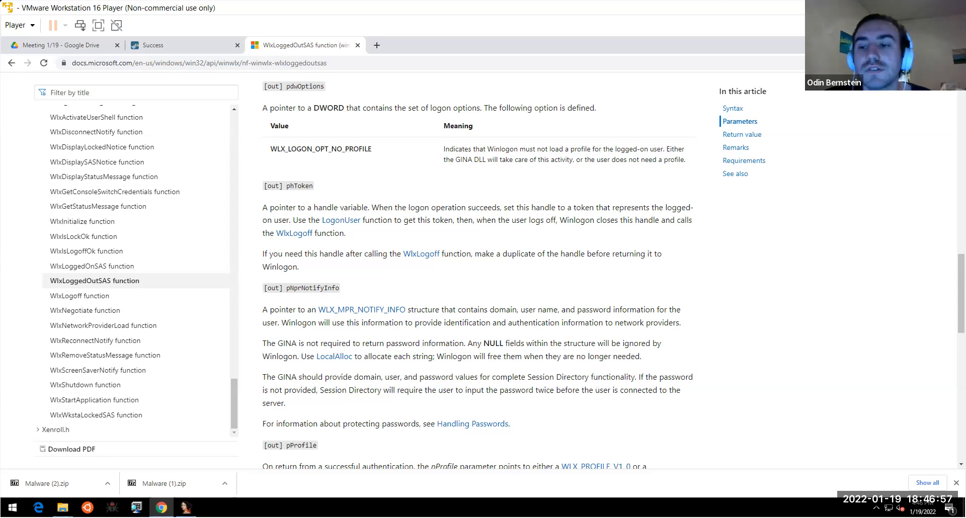
drag(954, 278, 945, 108)
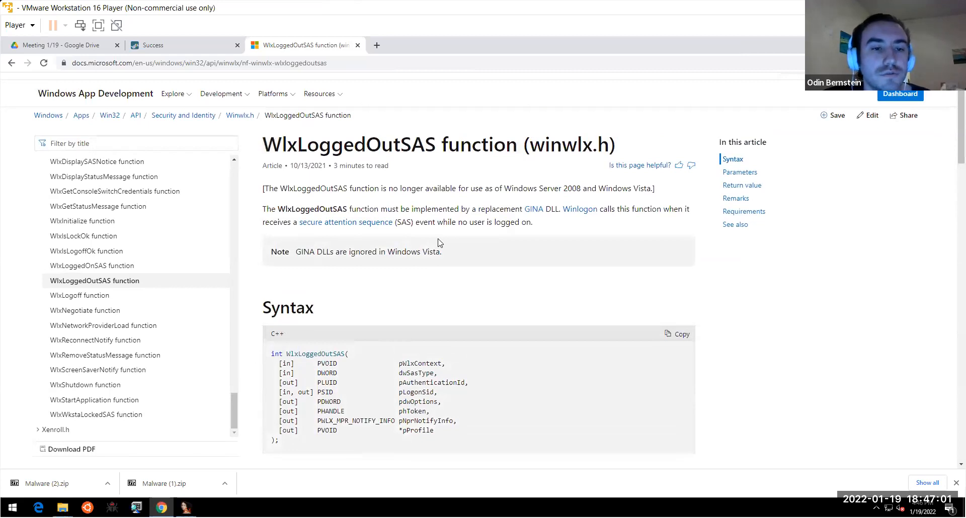
key(alt+Tab)
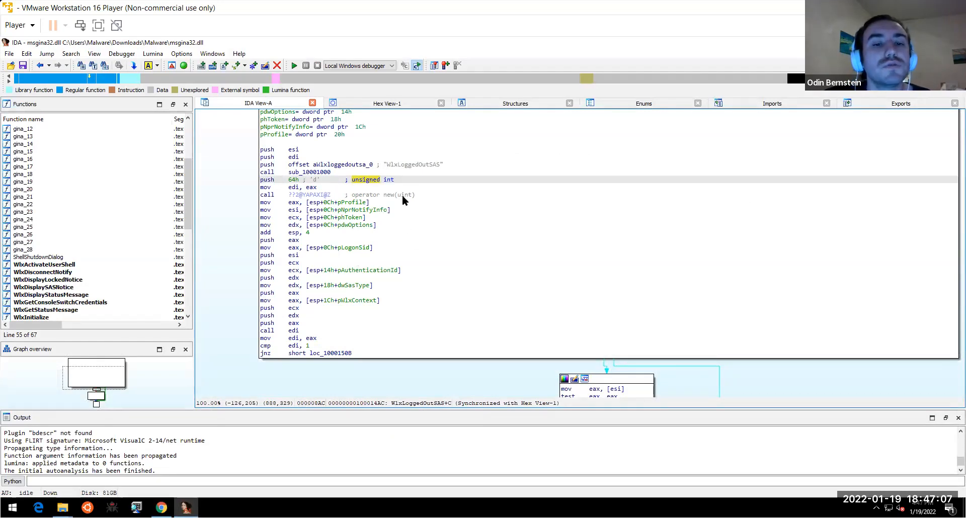
click(411, 165)
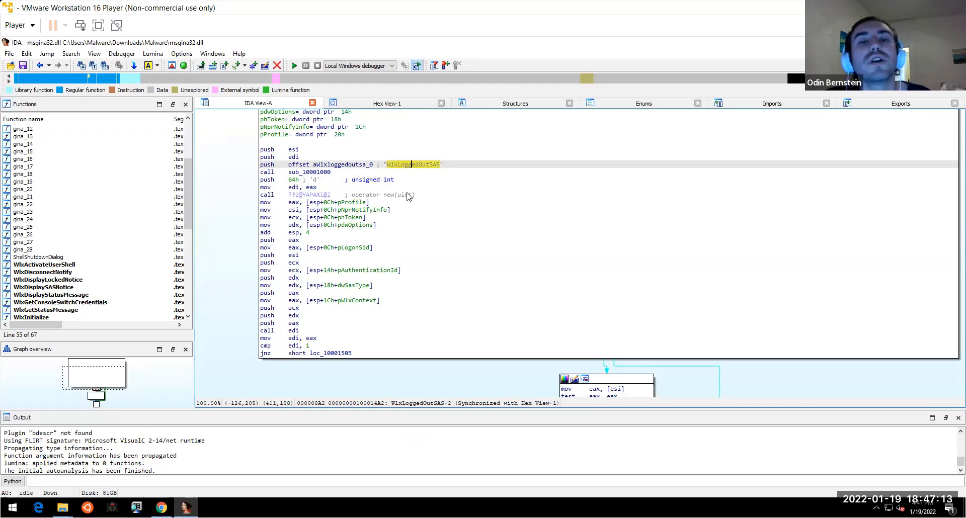
mouse_move(408, 196)
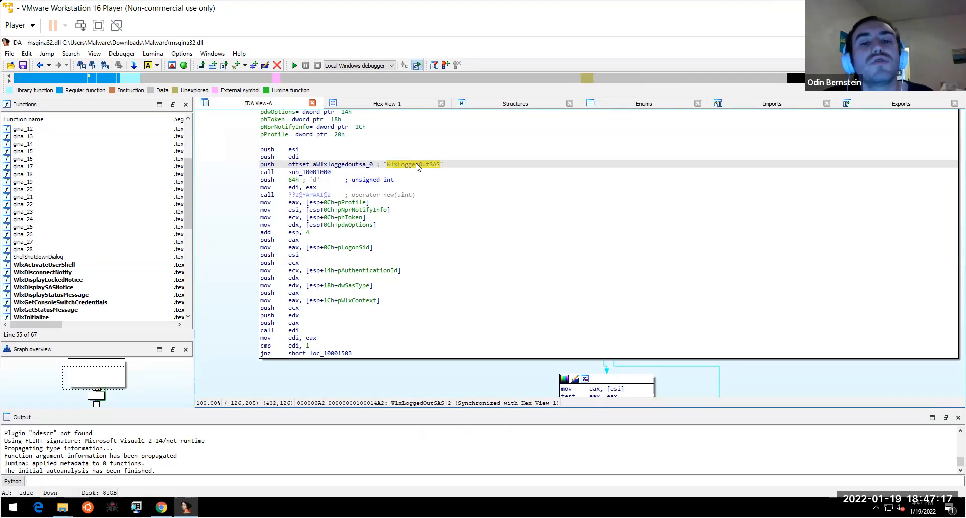
mouse_move(416, 167)
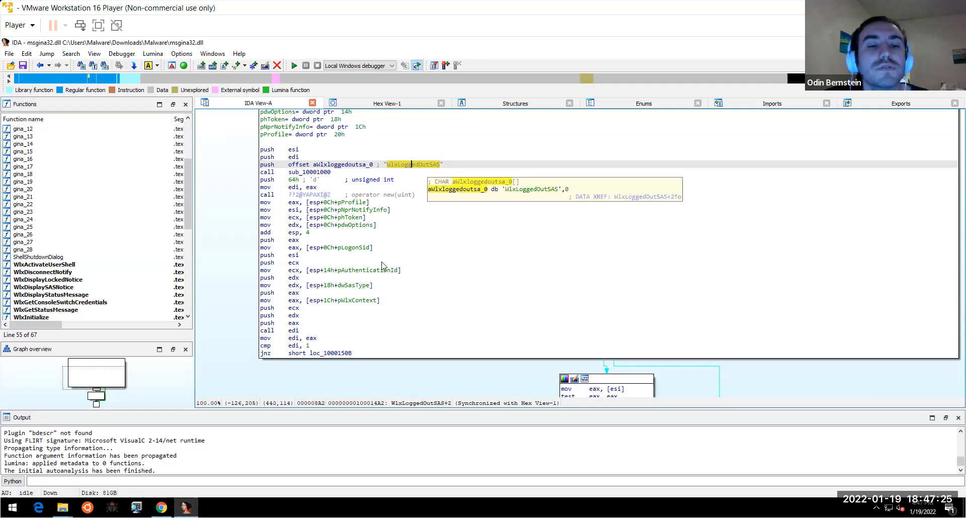
click(355, 202)
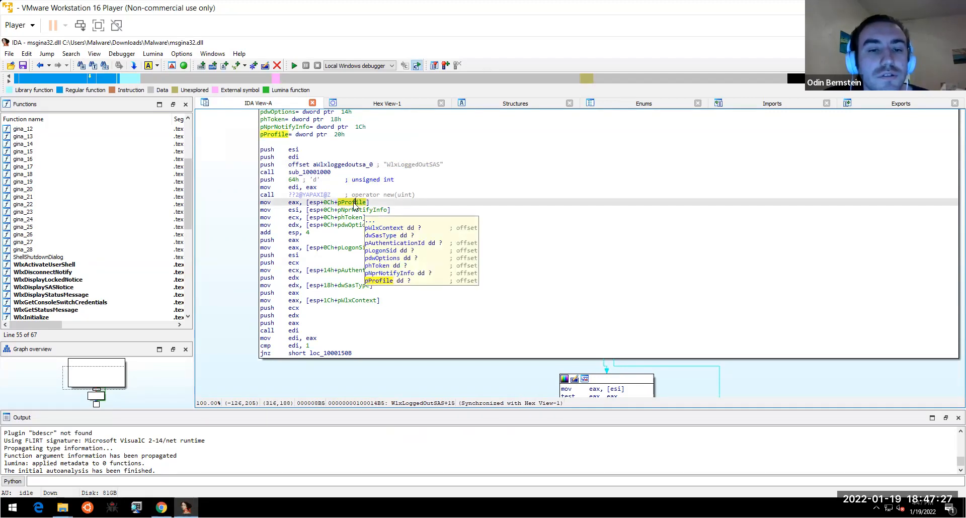
click(364, 285)
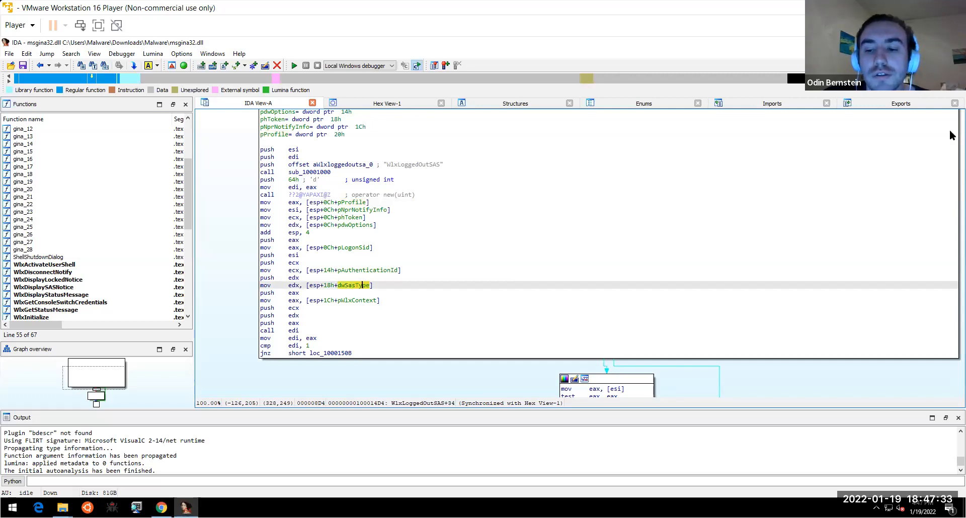
key(alt+Tab)
scroll(949, 232, down, 4)
scroll(949, 232, down, 5)
scroll(942, 286, down, 4)
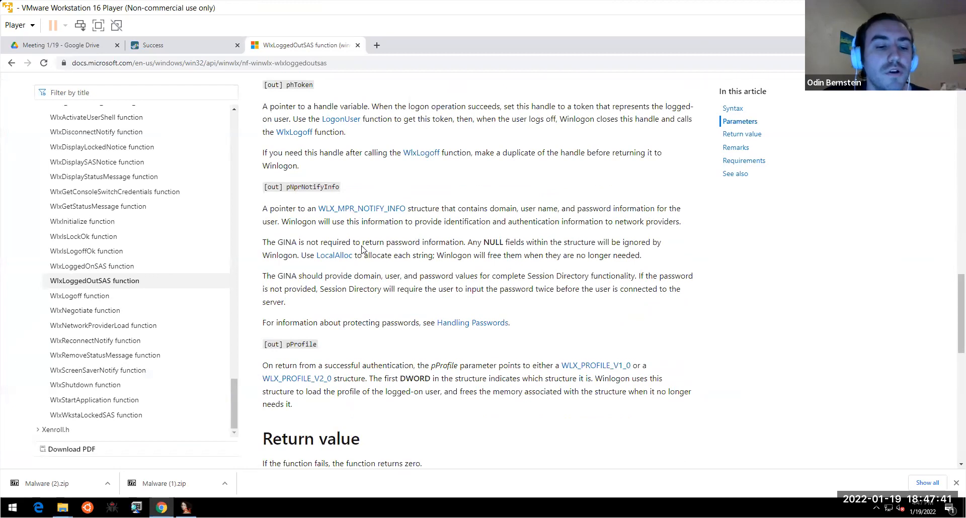
key(alt+Tab)
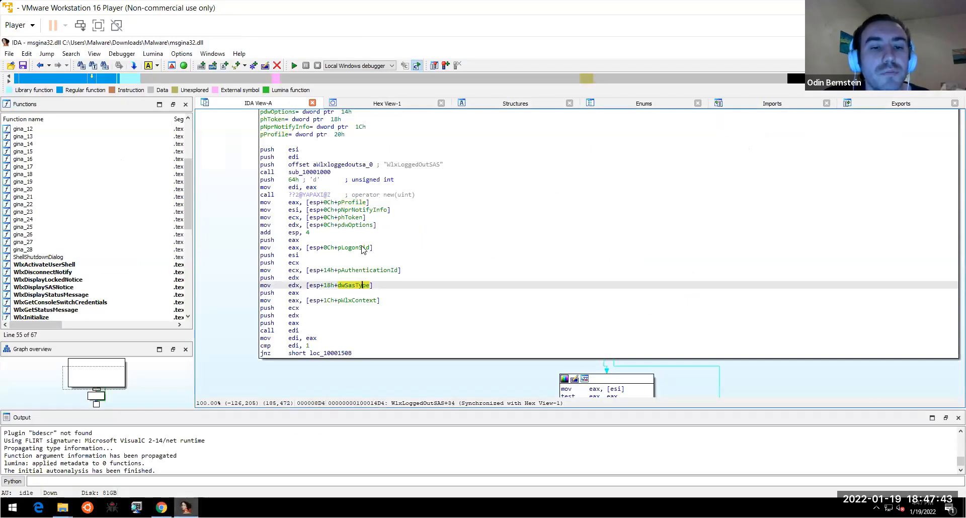
click(408, 210)
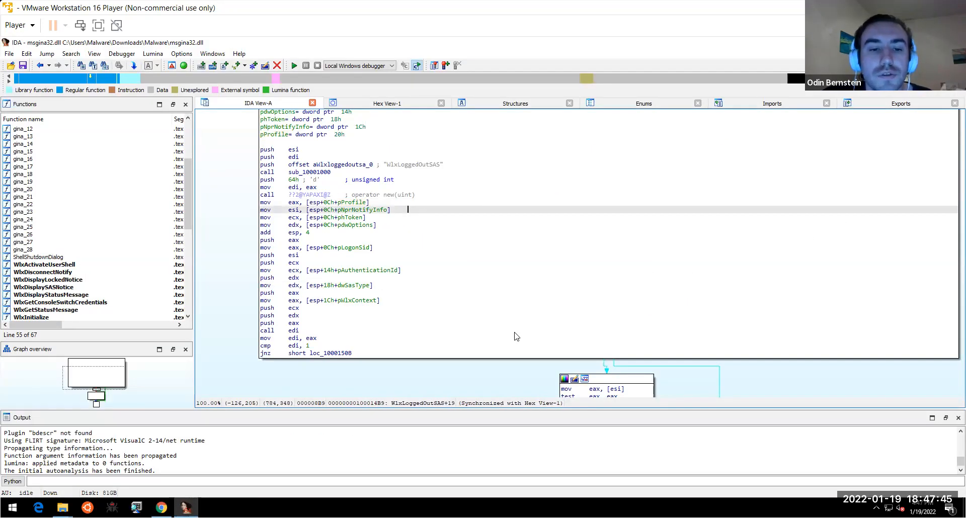
drag(394, 377, 373, 347)
scroll(373, 348, down, 2)
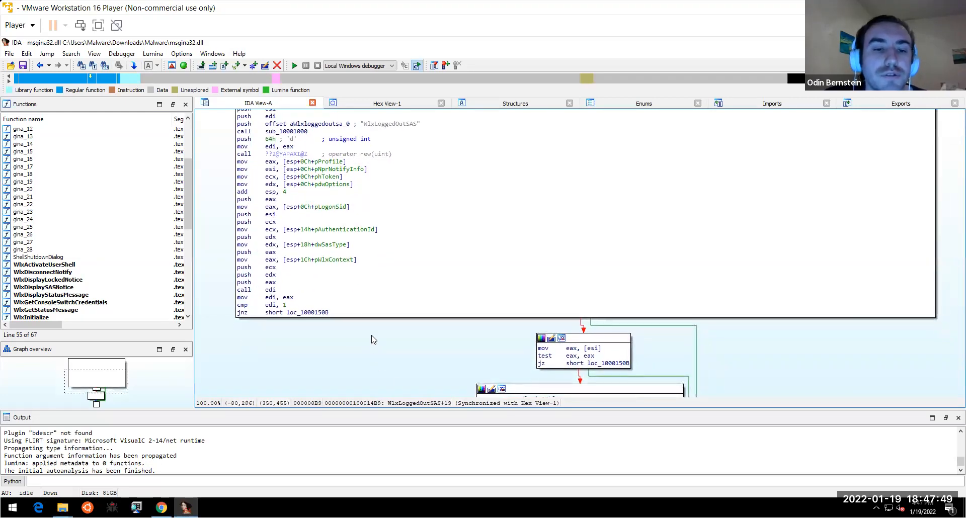
mouse_move(346, 262)
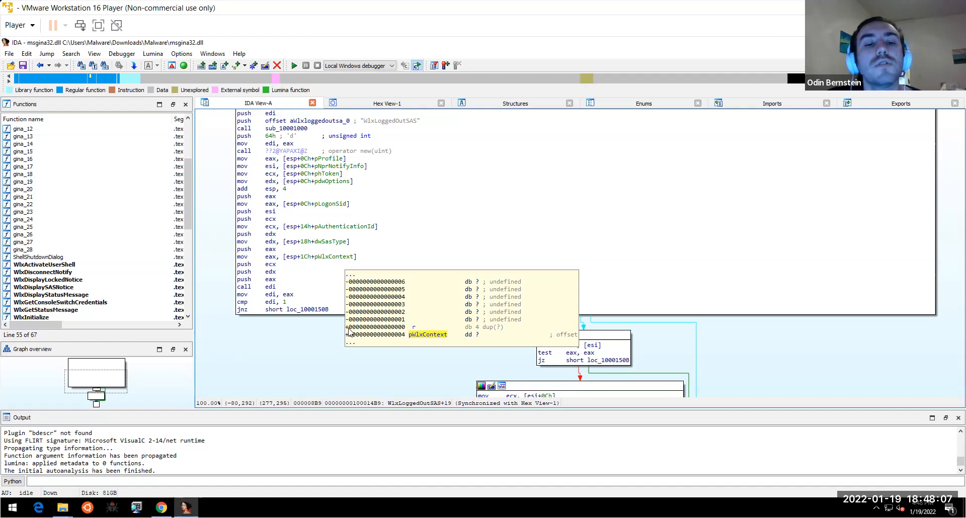
- Highlight every use of esi and eax in the WlxLoggedOutSAS argument code
scroll(330, 254, down, 2)
scroll(322, 257, down, 3)
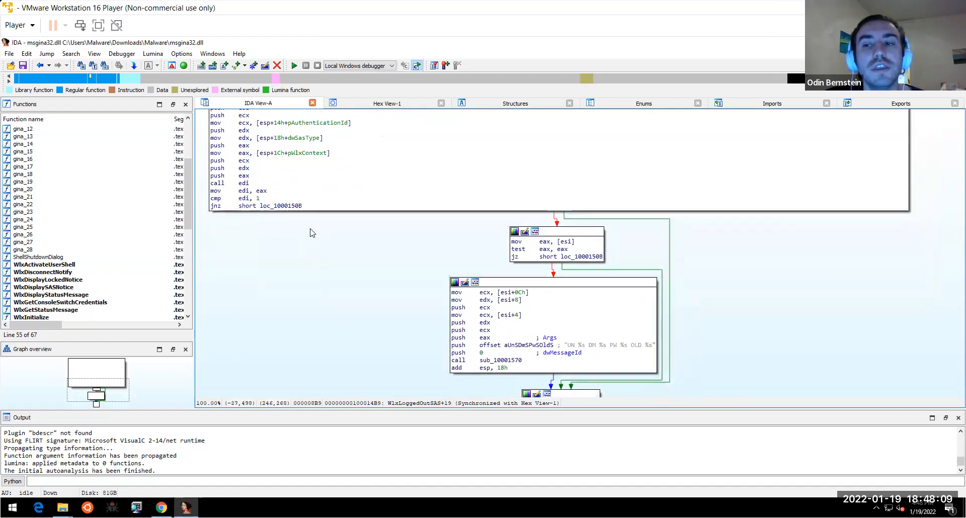
scroll(312, 261, down, 2)
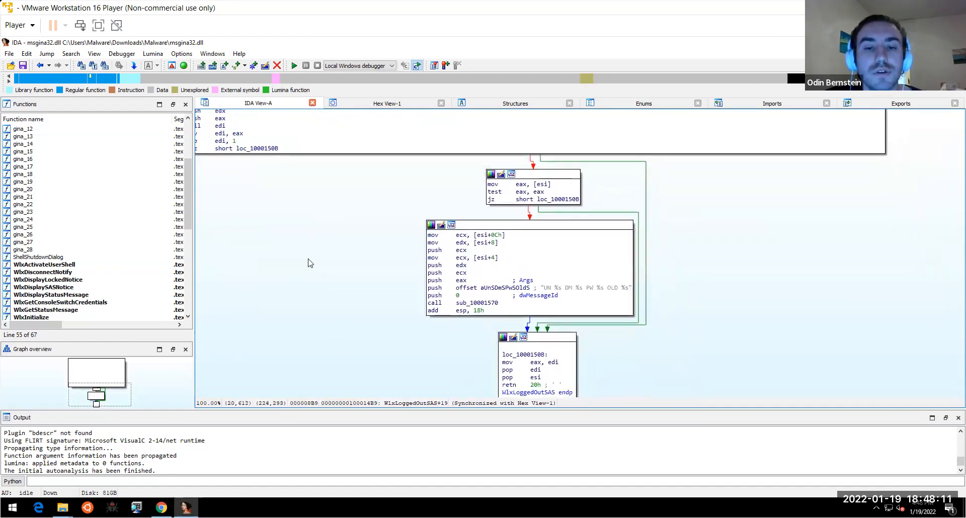
drag(309, 255, 384, 343)
scroll(391, 257, up, 1)
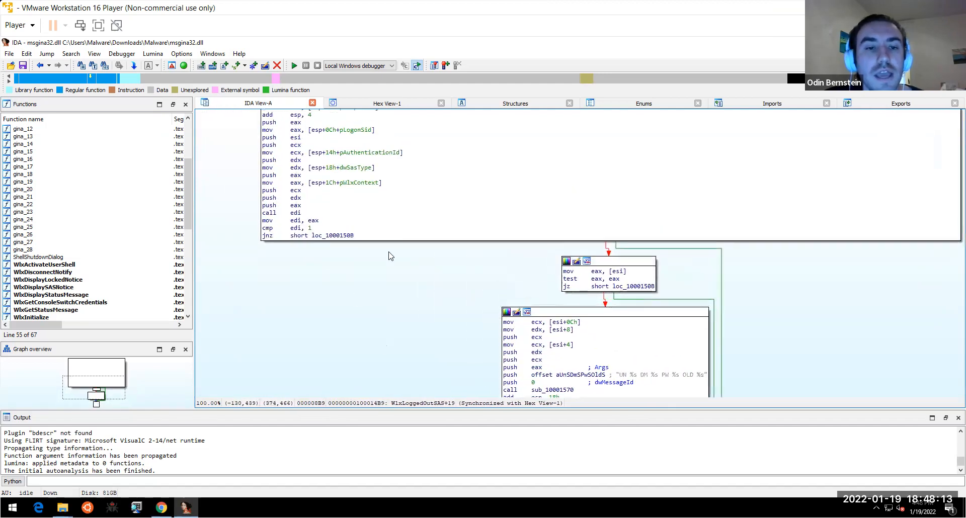
drag(381, 297, 395, 352)
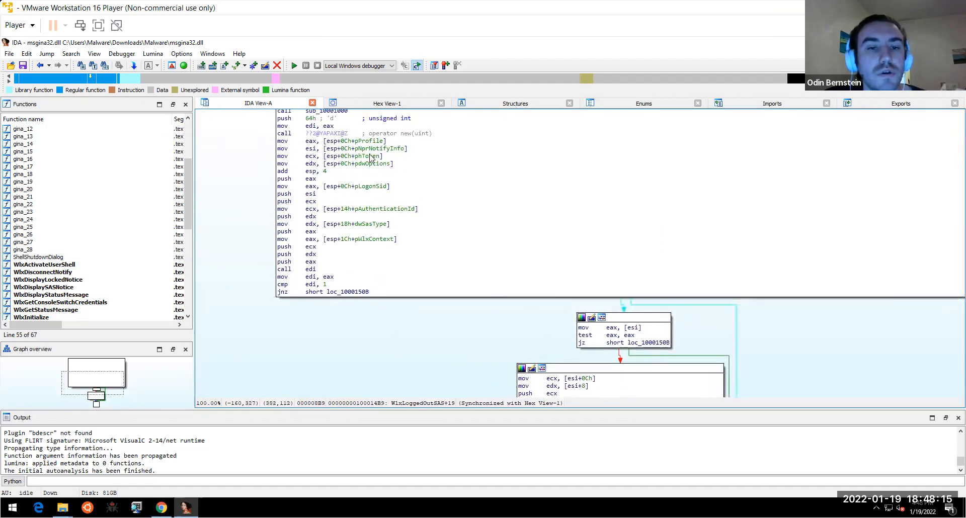
click(311, 149)
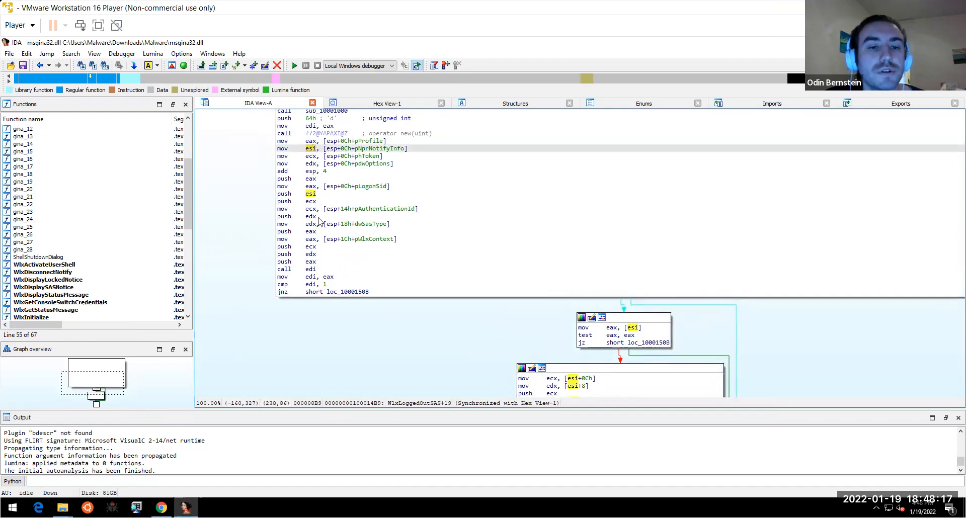
drag(354, 314, 285, 236)
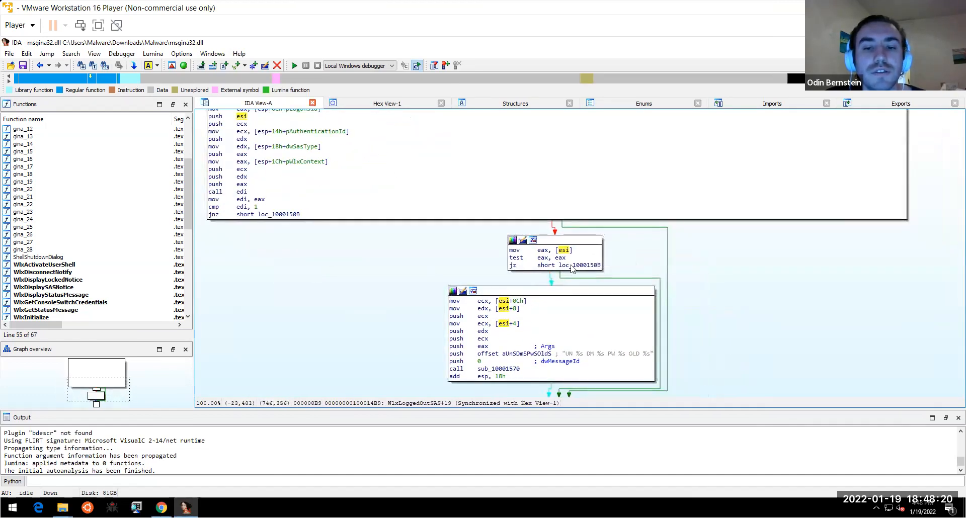
click(543, 250)
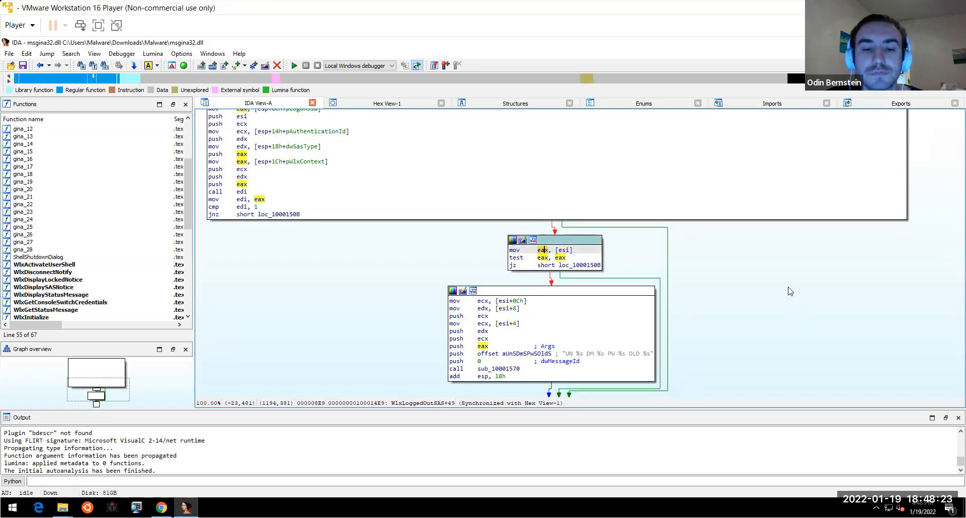
- Inspect the logging block's format string and its UN, PW and OLD fields
drag(768, 338, 710, 293)
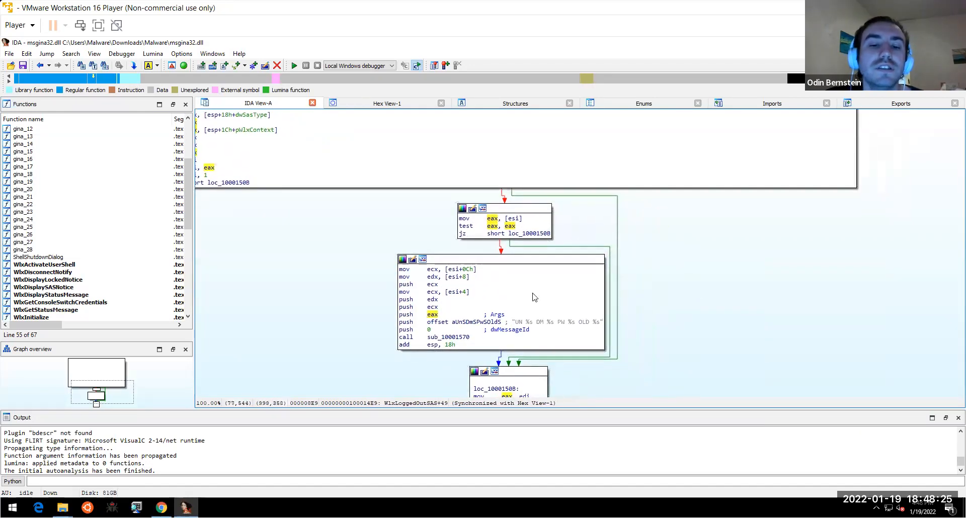
click(425, 311)
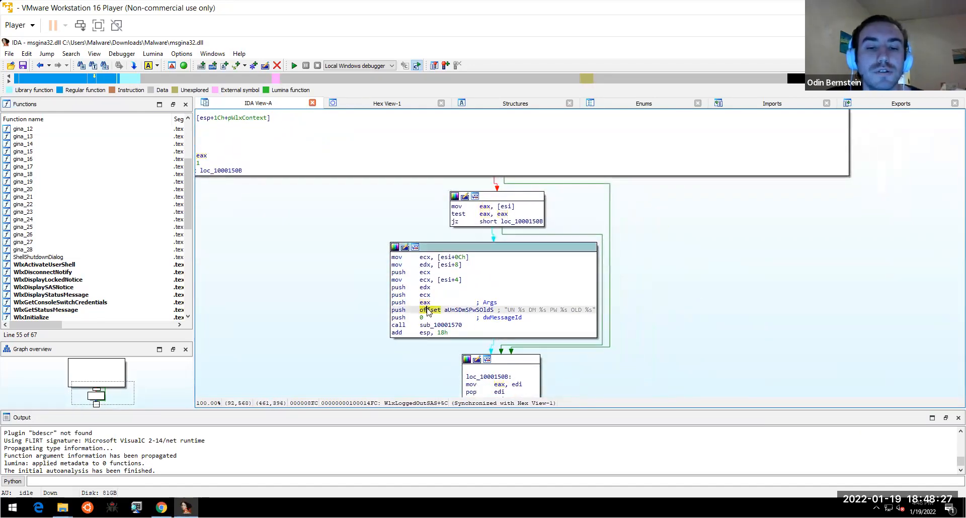
right_click(514, 312)
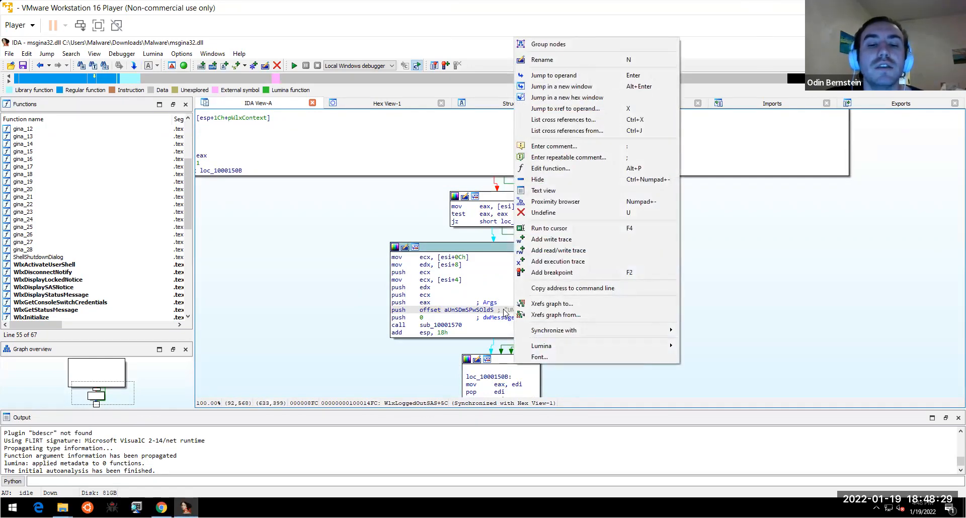
key(Escape)
mouse_move(513, 312)
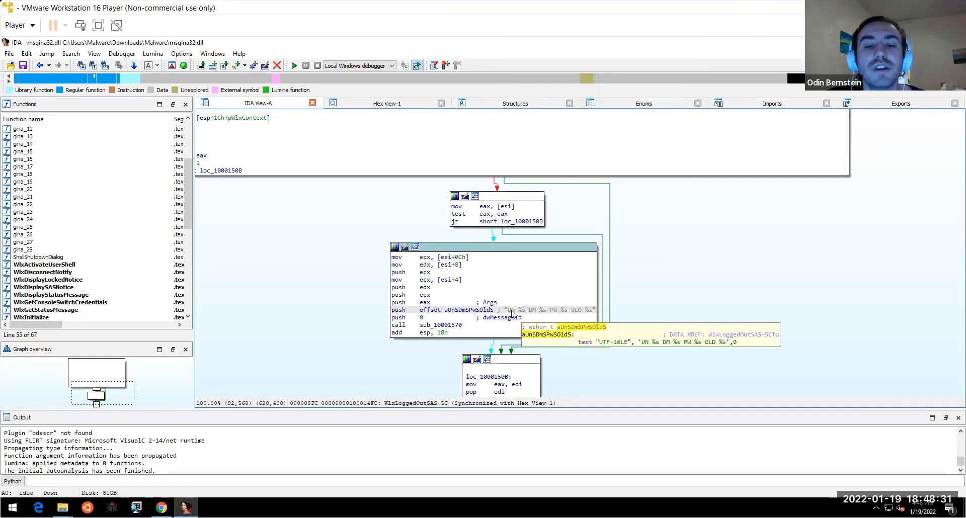
drag(508, 309, 516, 309)
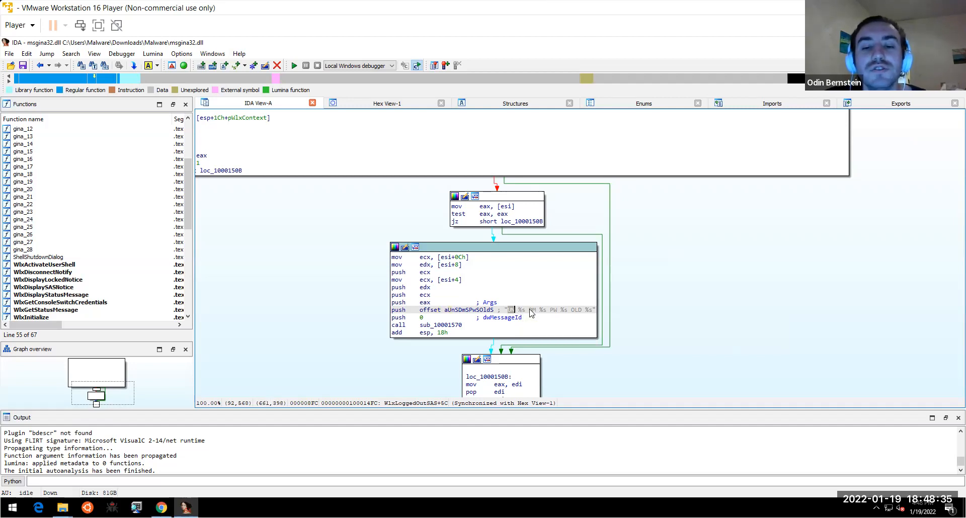
click(553, 311)
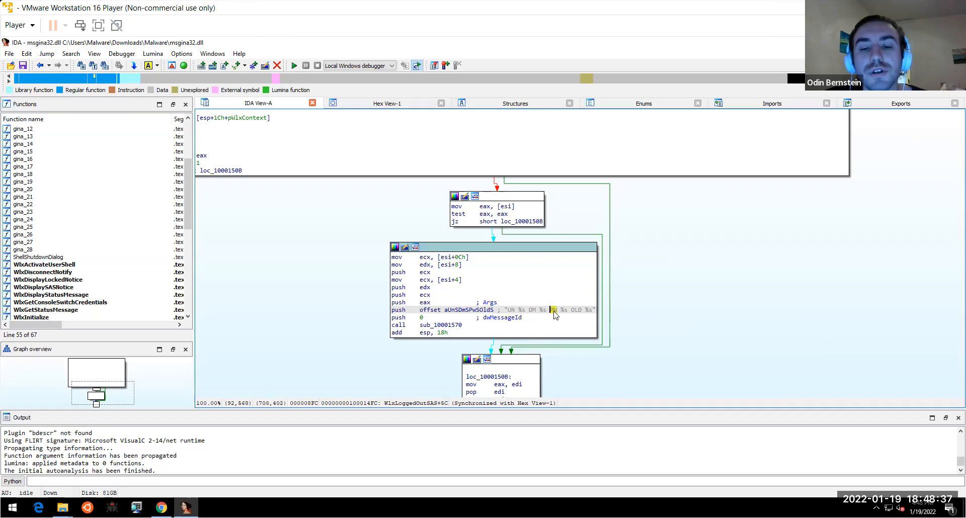
drag(573, 310, 585, 310)
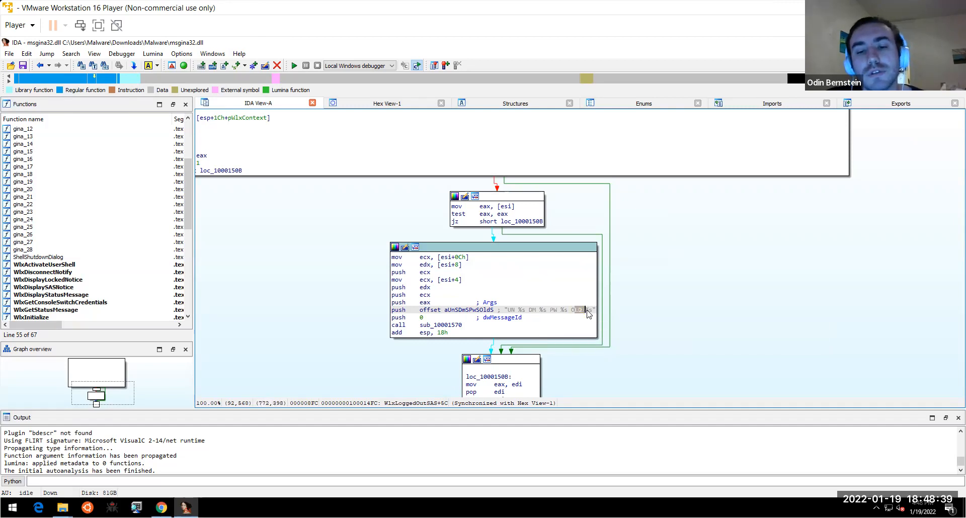
mouse_move(588, 311)
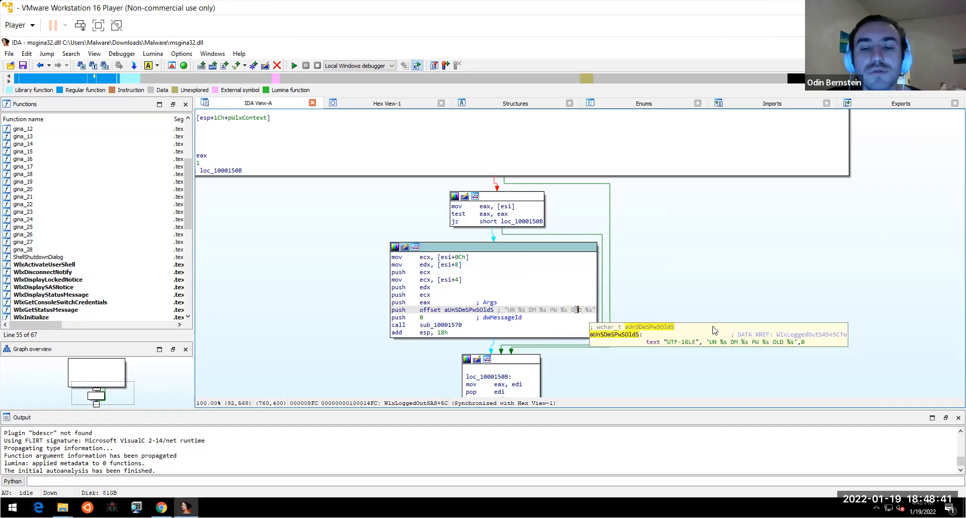
- Highlight the dwMessageId argument and jump into sub_10001570
scroll(705, 276, down, 3)
drag(706, 271, 705, 264)
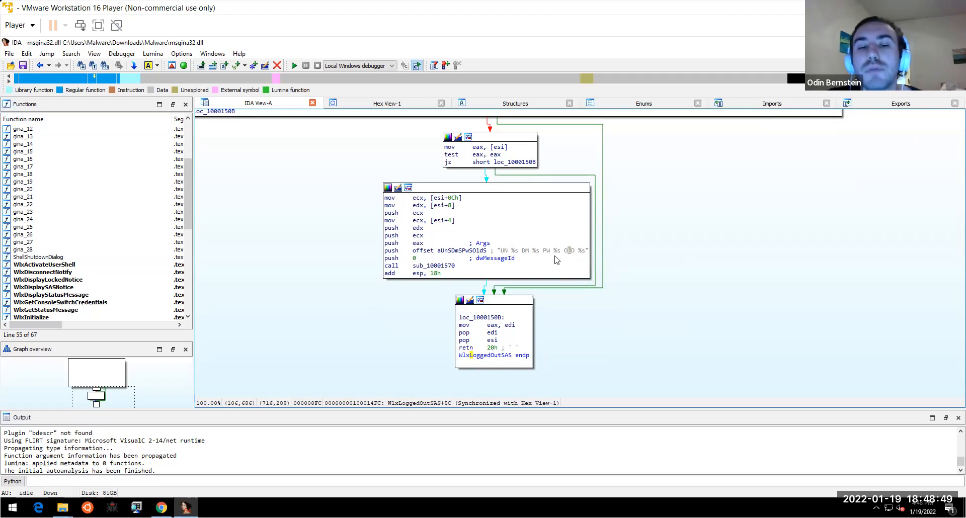
click(492, 259)
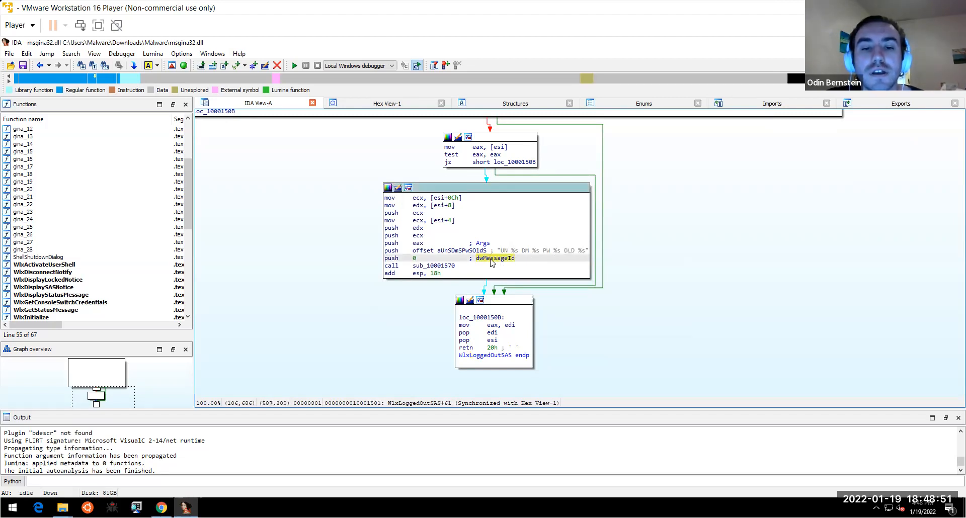
double_click(445, 266)
drag(444, 297, 410, 296)
- Highlight the FileName operand and _wfopen call, then trace the blocks that follow
click(481, 219)
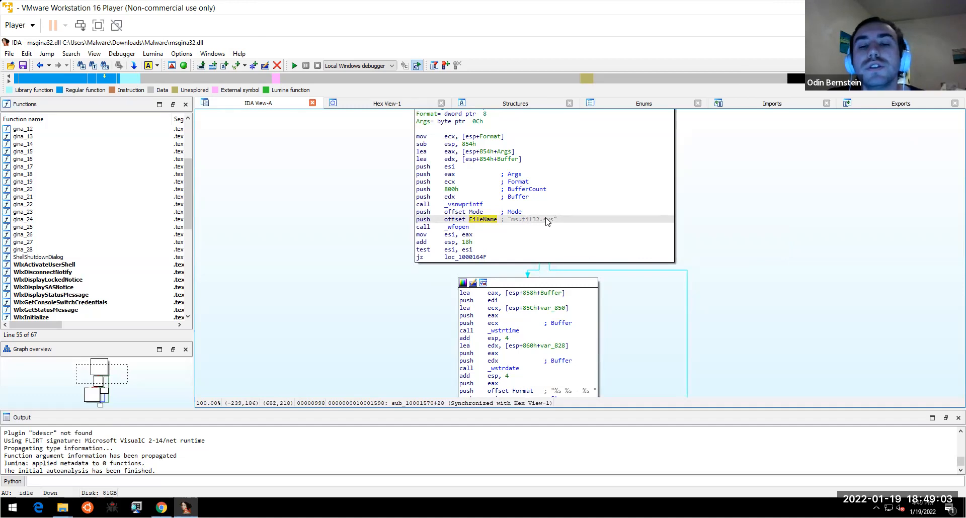
click(463, 228)
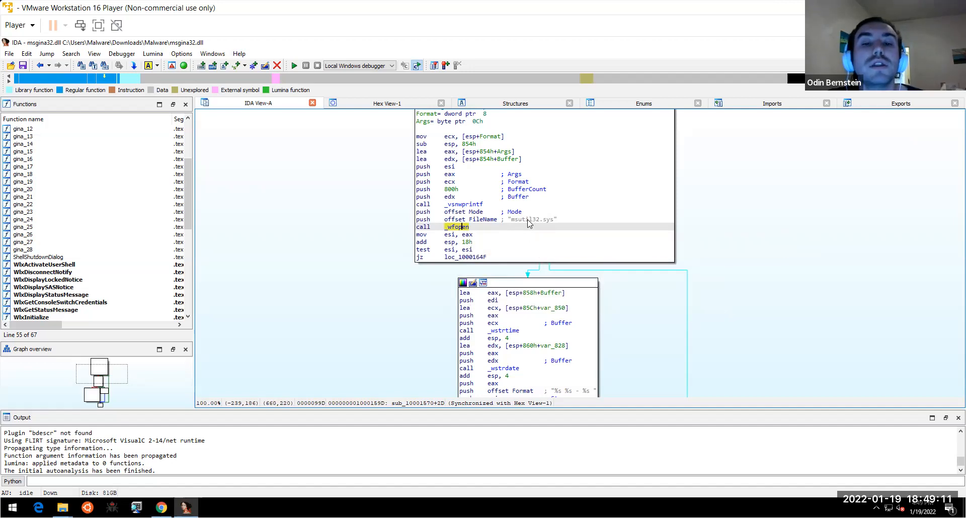
drag(801, 272, 777, 223)
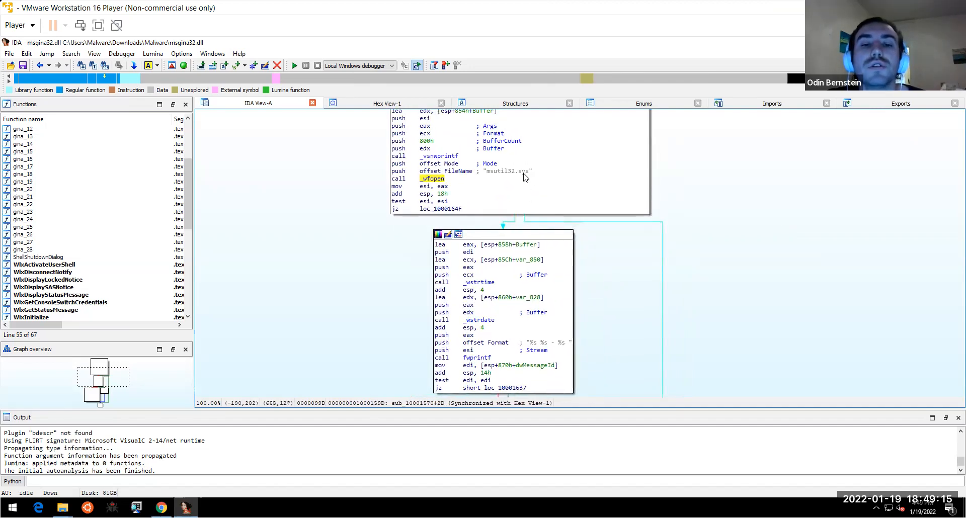
mouse_move(524, 176)
drag(737, 266, 730, 223)
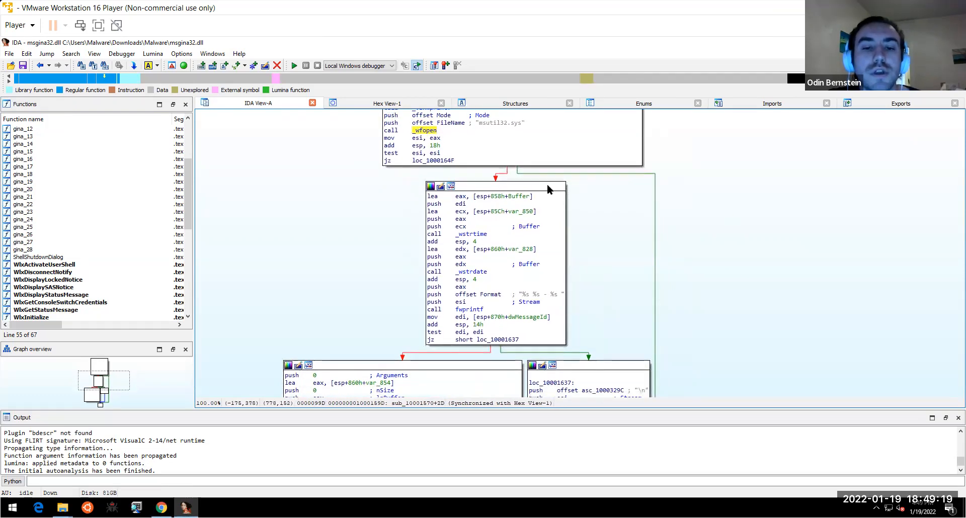
drag(587, 268, 615, 249)
scroll(611, 302, up, 4)
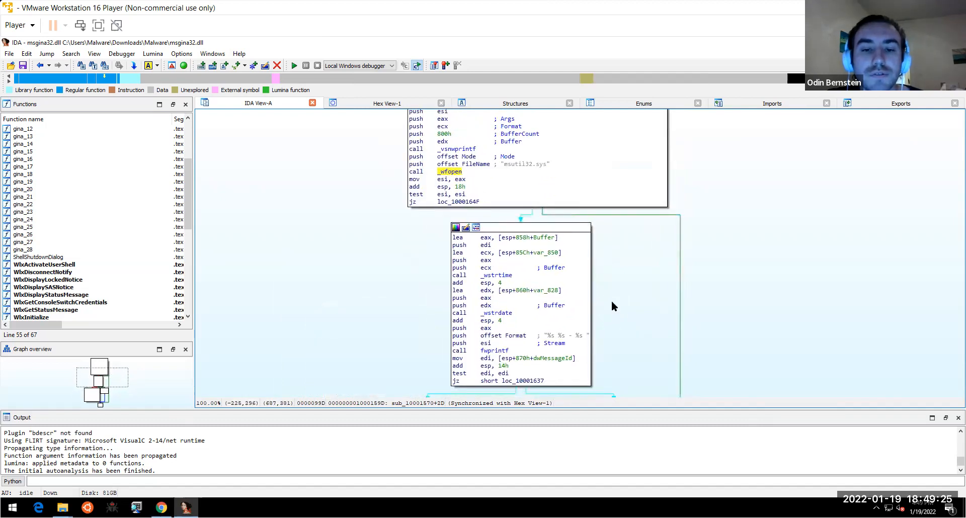
scroll(633, 301, down, 2)
scroll(633, 280, down, 2)
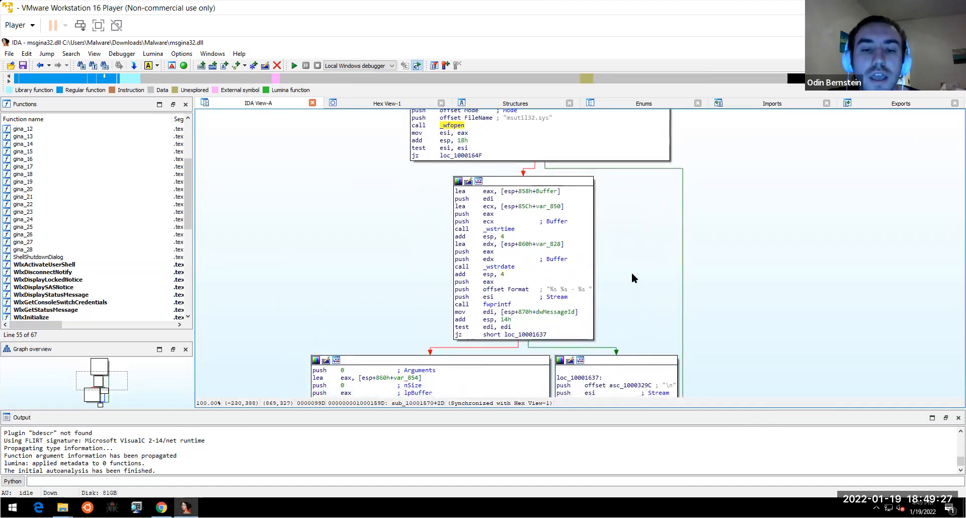
scroll(645, 176, down, 5)
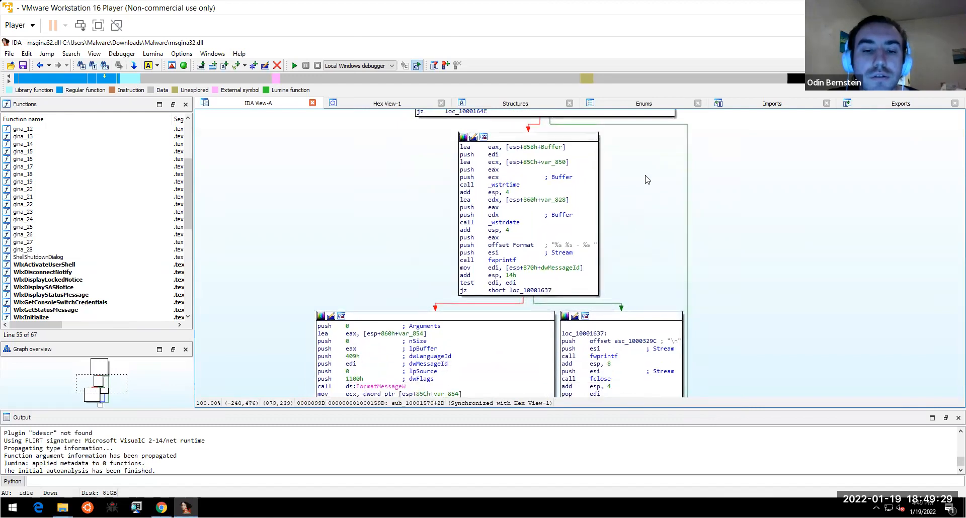
scroll(650, 134, down, 2)
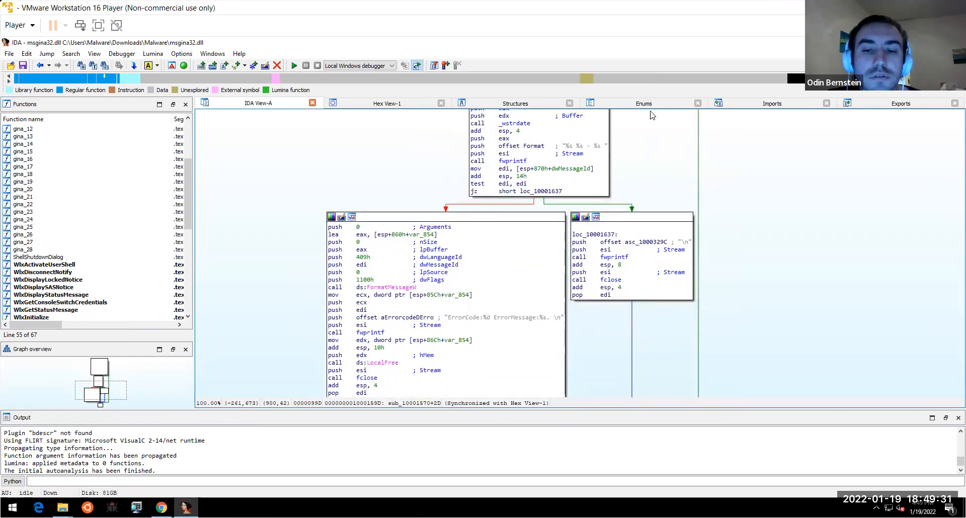
scroll(744, 278, down, 2)
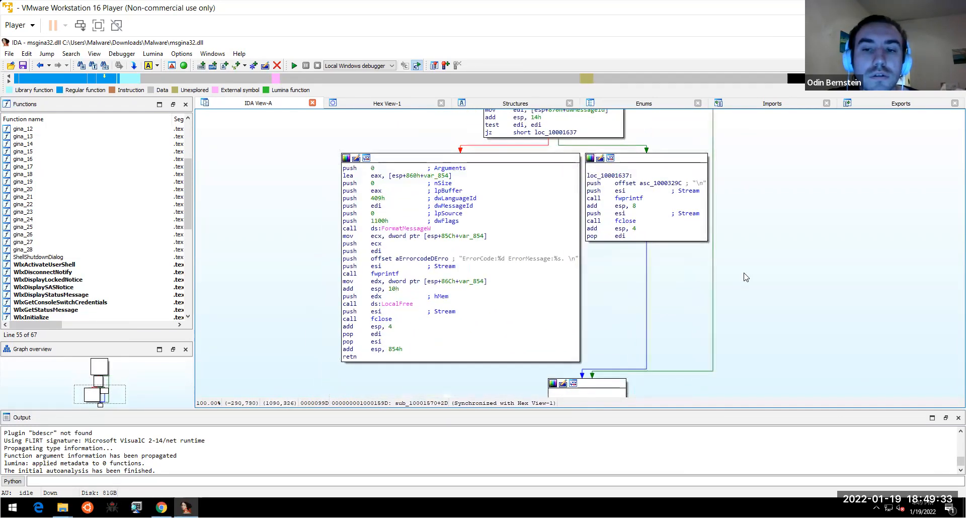
drag(745, 277, 761, 272)
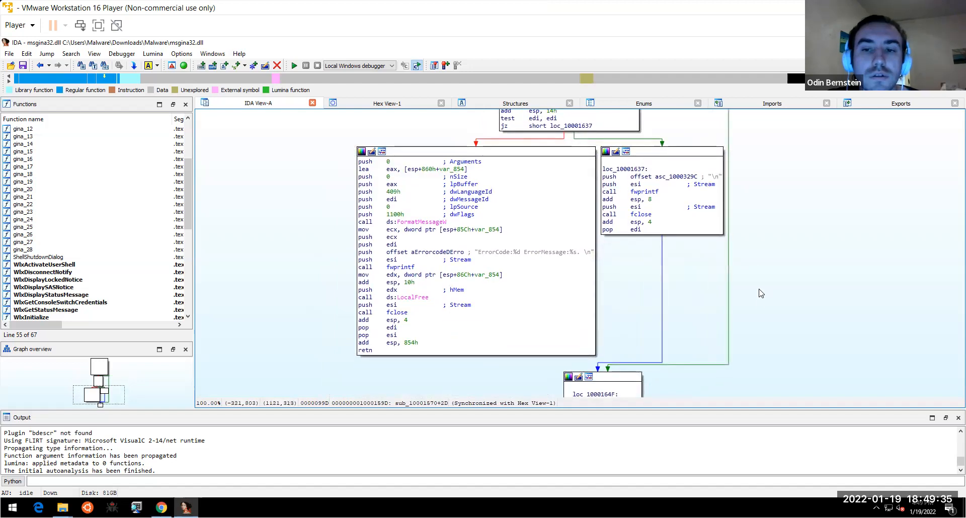
scroll(761, 299, up, 2)
scroll(753, 317, up, 5)
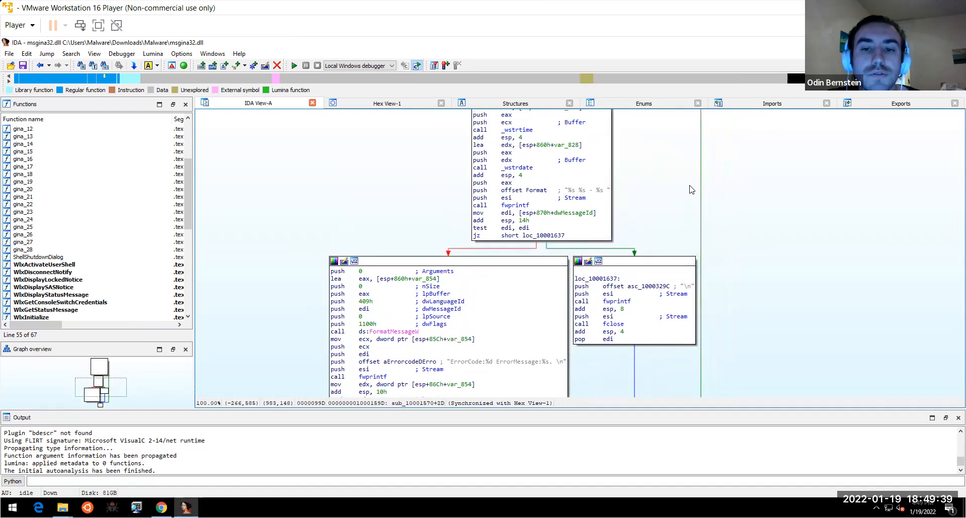
- Highlight every Stream operand and fwprintf call, then switch to the browser
right_click(689, 273)
click(583, 198)
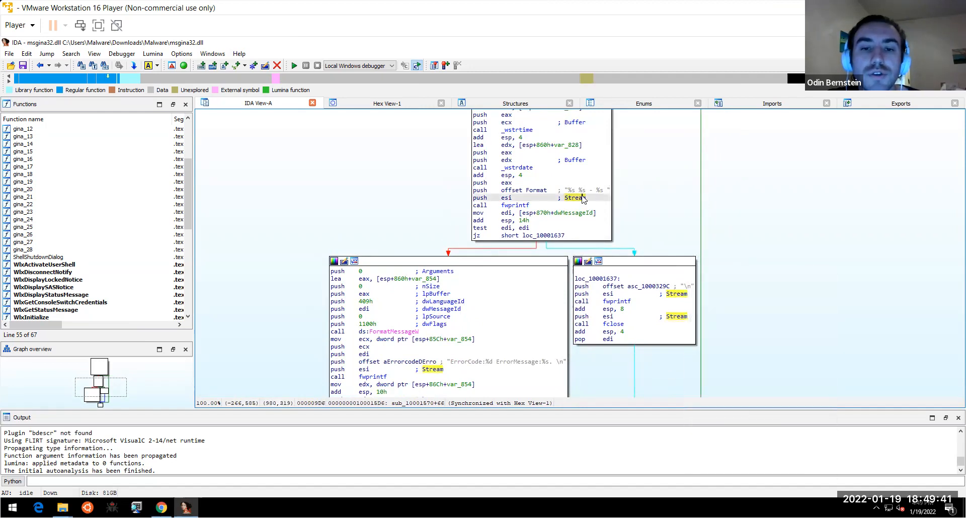
click(518, 206)
mouse_move(519, 207)
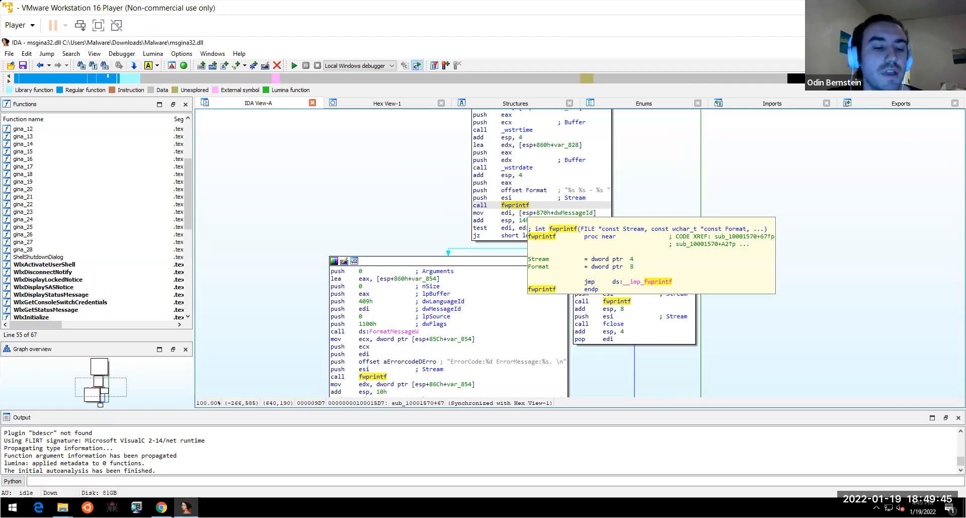
key(alt+Tab)
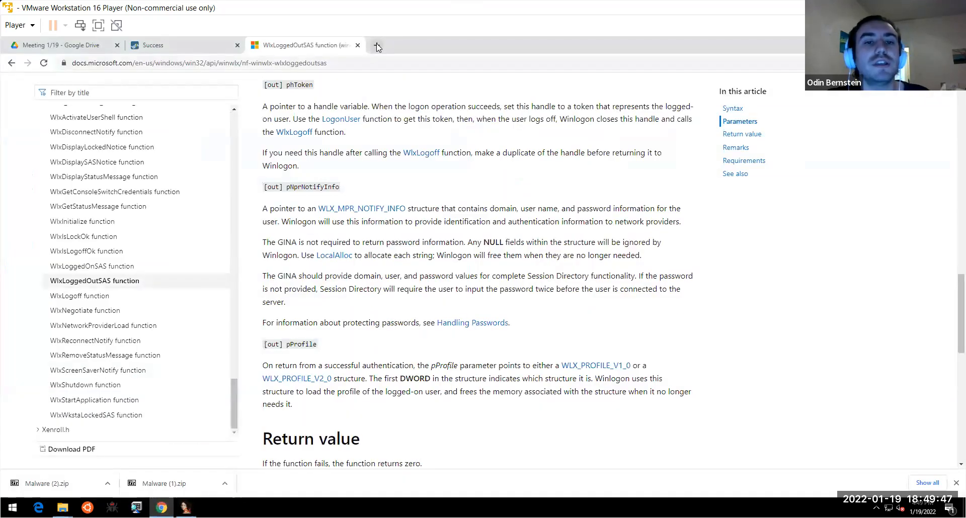
- Search Google for fwprintf, open the cplusplus.com reference, then return to IDA
click(376, 44)
text(fwprintf)
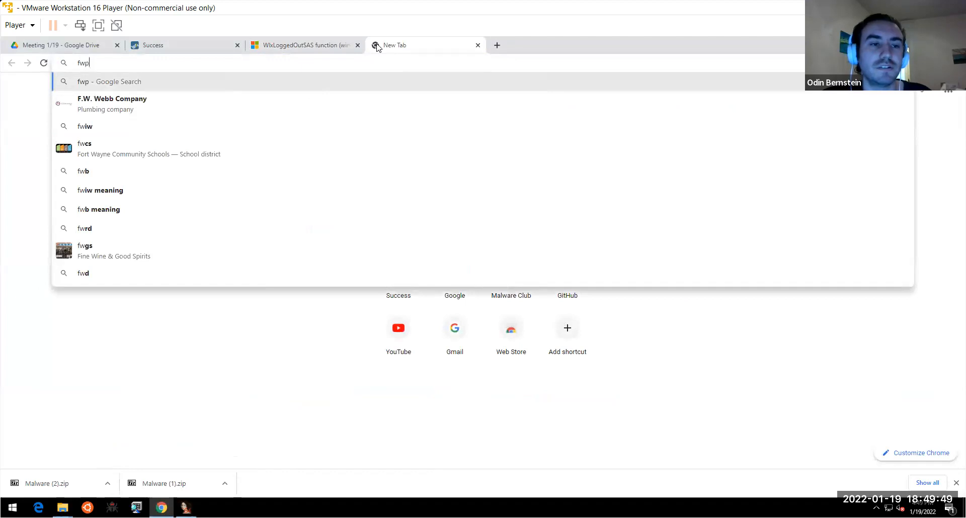
key(Return)
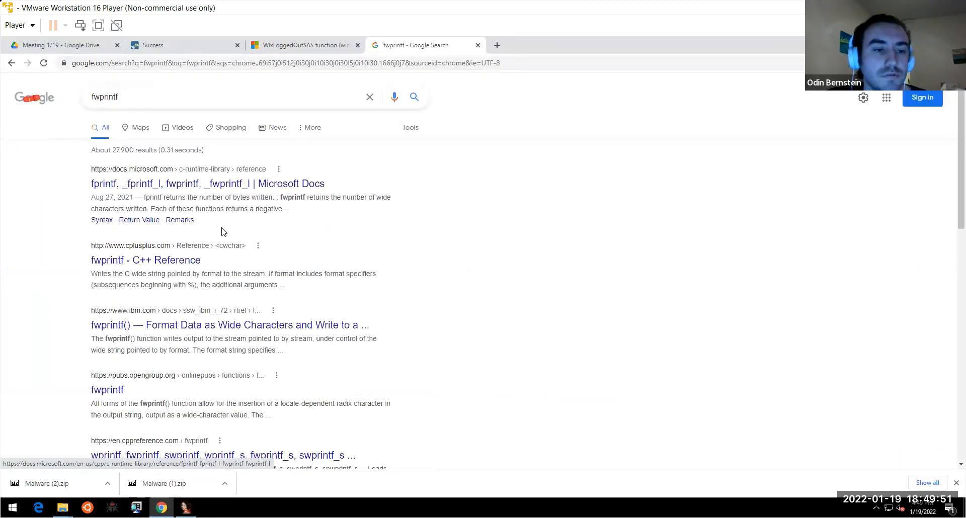
click(185, 261)
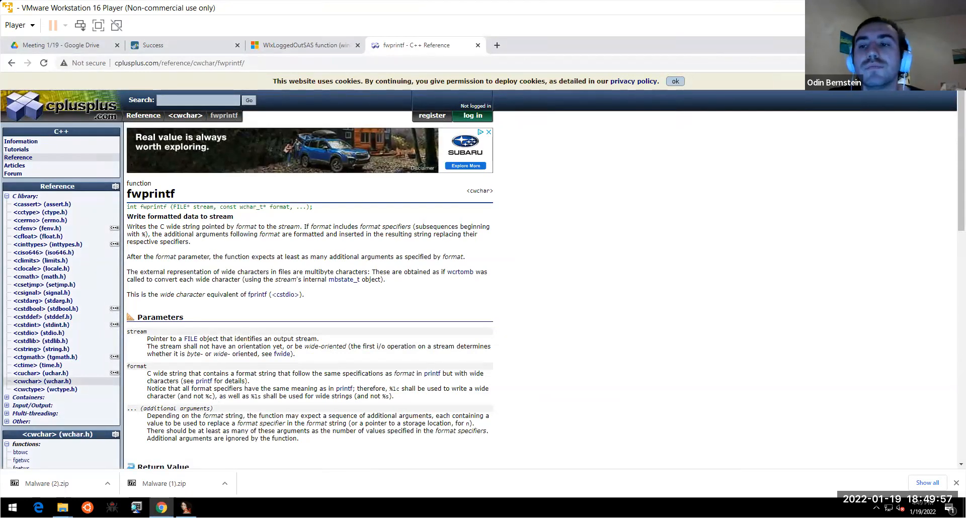
key(alt+Tab)
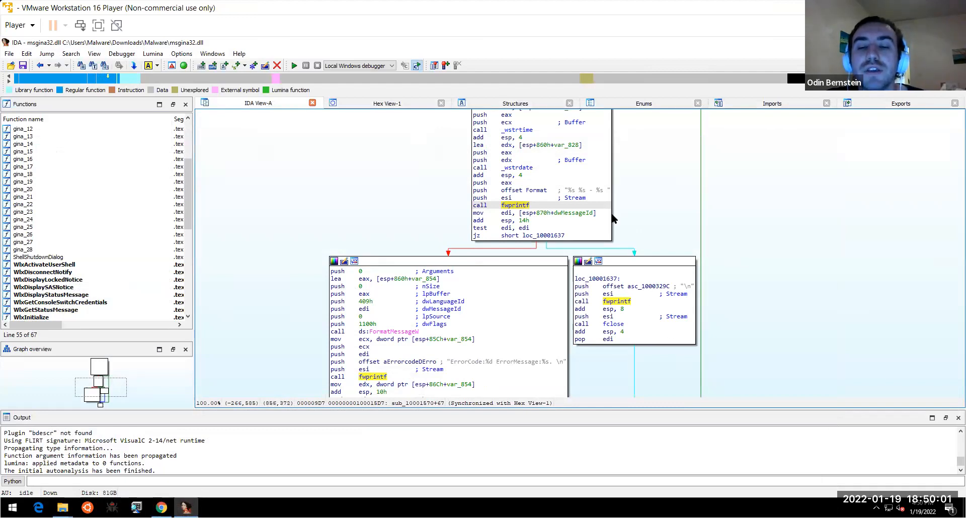
- Highlight the %s format specifiers, dwMessageId and the msutil32 log file name
click(582, 192)
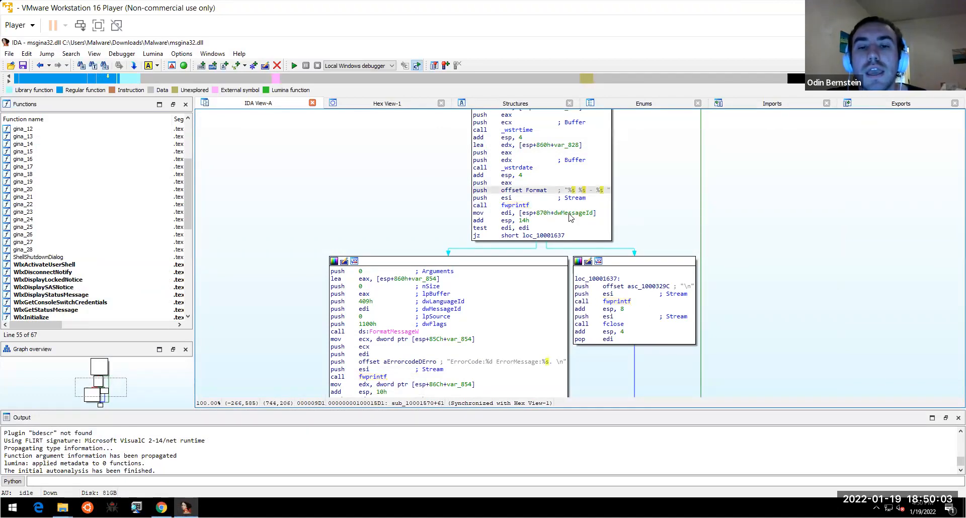
click(569, 213)
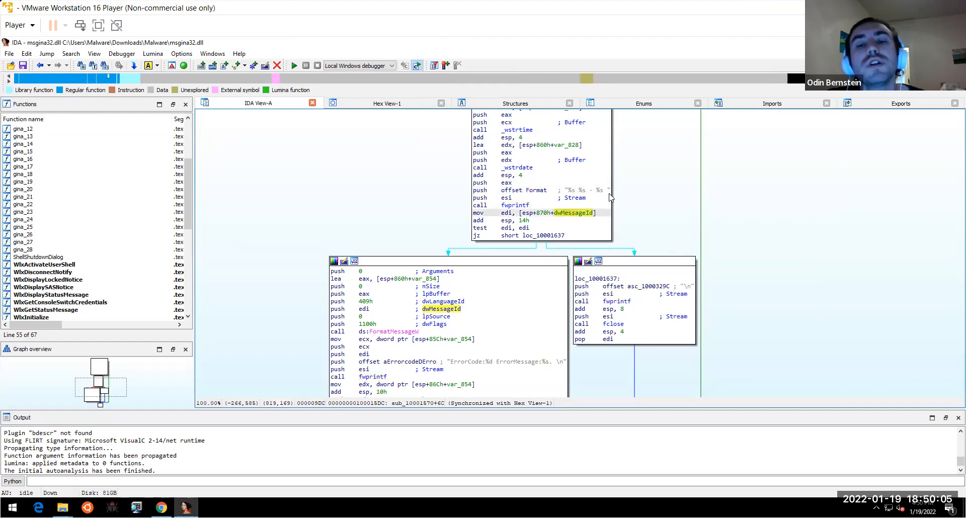
drag(638, 195, 608, 353)
click(521, 183)
- Scroll through the sub_10001570 graph, then close IDA to bring up Save database
scroll(716, 200, down, 5)
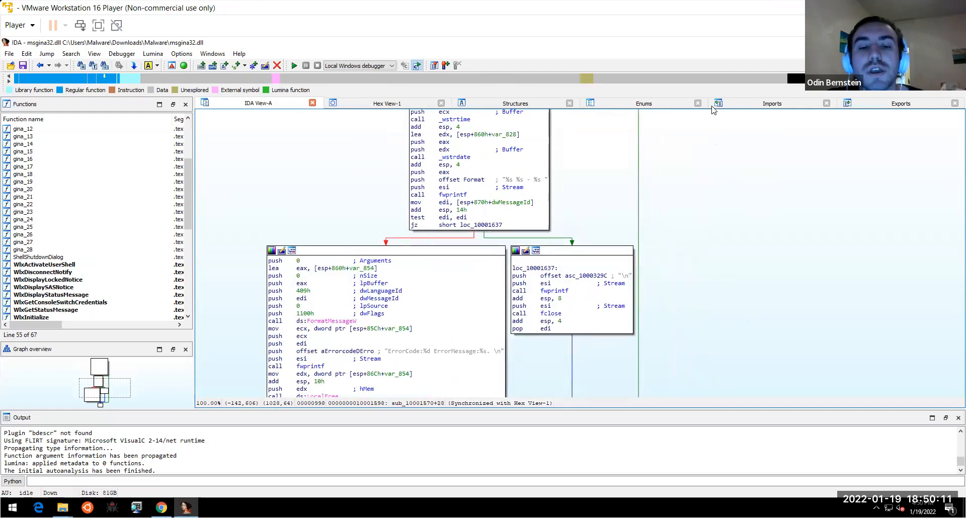
scroll(764, 213, down, 4)
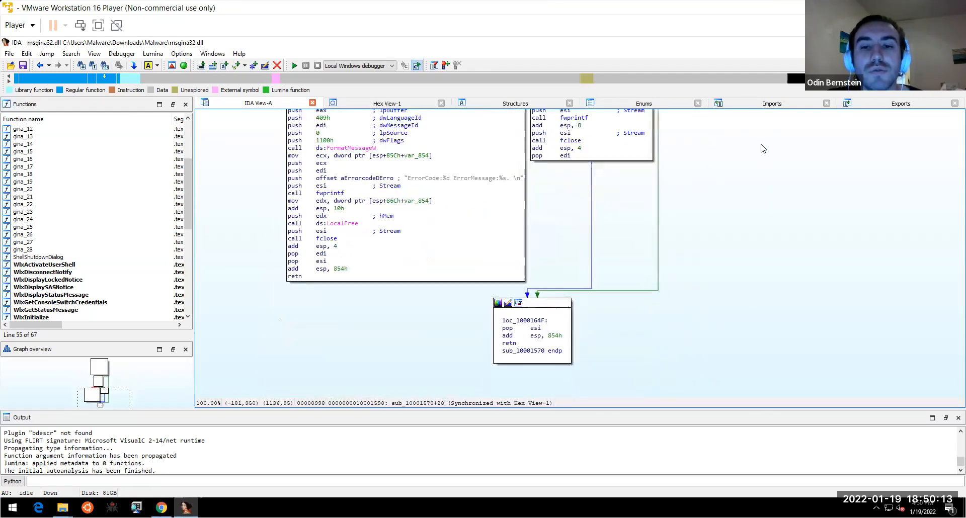
scroll(759, 240, up, 5)
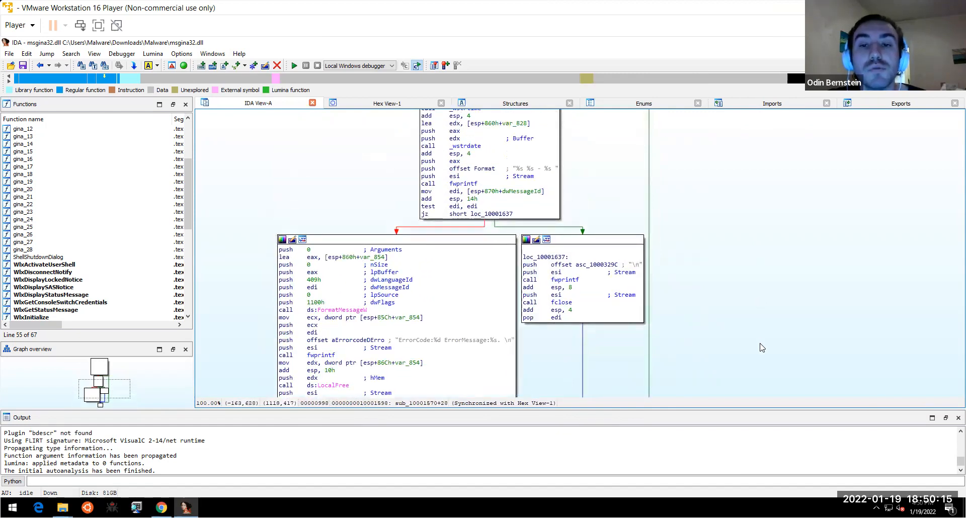
scroll(688, 216, up, 4)
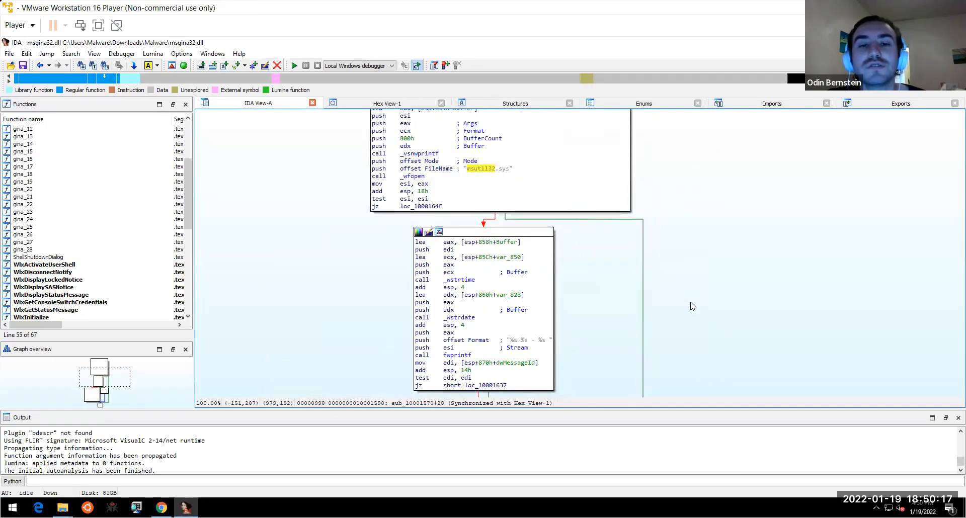
scroll(689, 335, up, 2)
scroll(708, 246, up, 2)
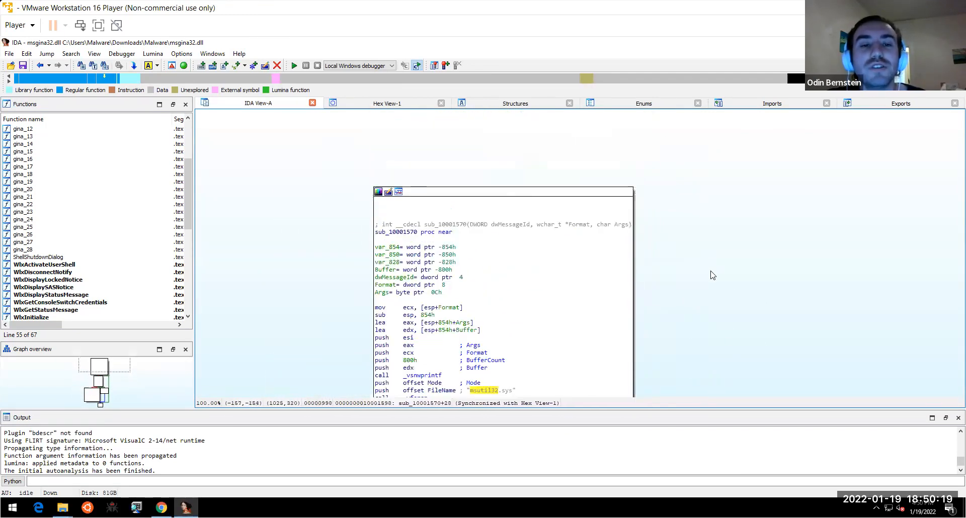
scroll(697, 234, down, 2)
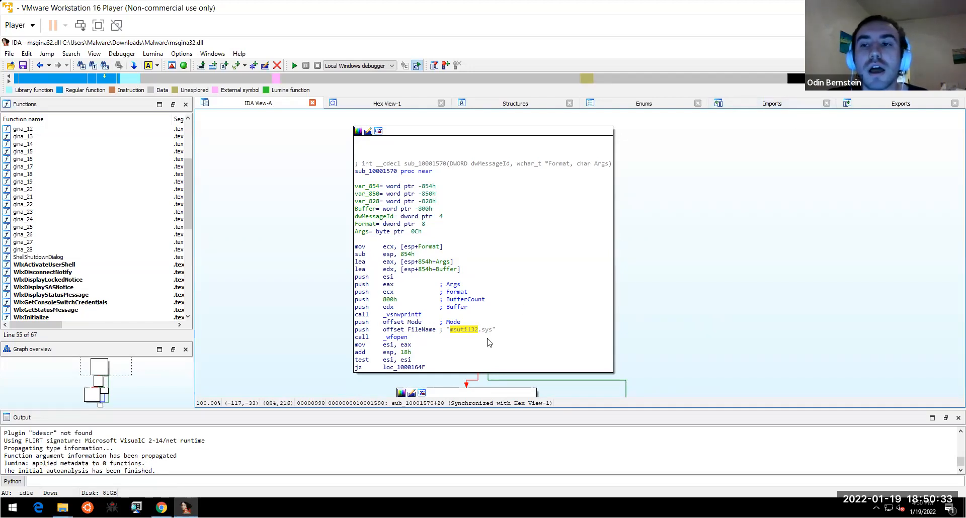
key(ctrl+w)
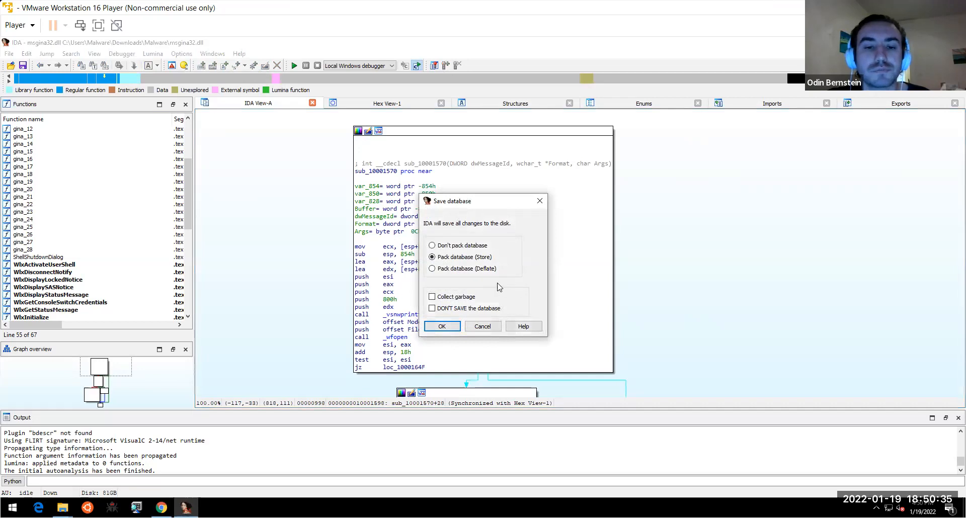
- Close IDA, saving the database without packing it
click(463, 246)
click(446, 326)
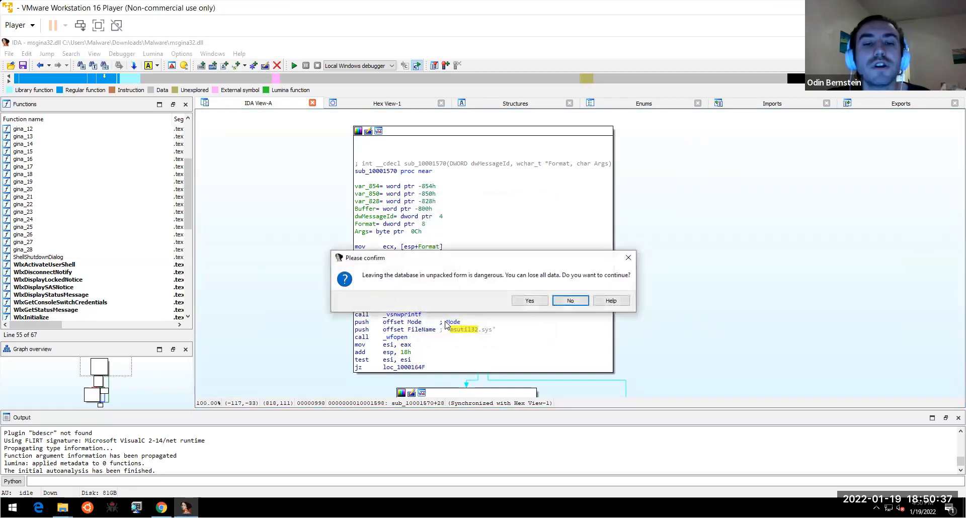
click(531, 302)
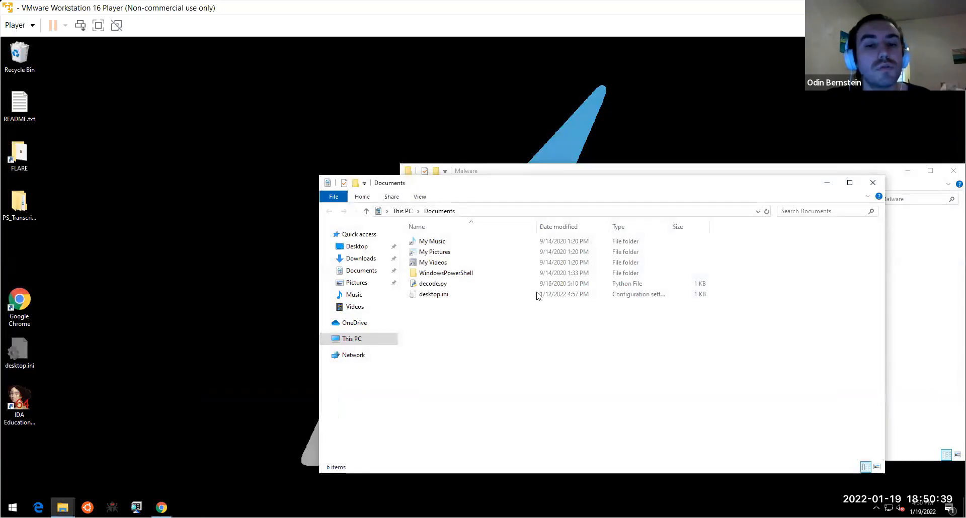
- Bring the Downloads\Malware folder forward and select 2.dll and 2.exe, leaving 2.exe unchanged
click(929, 256)
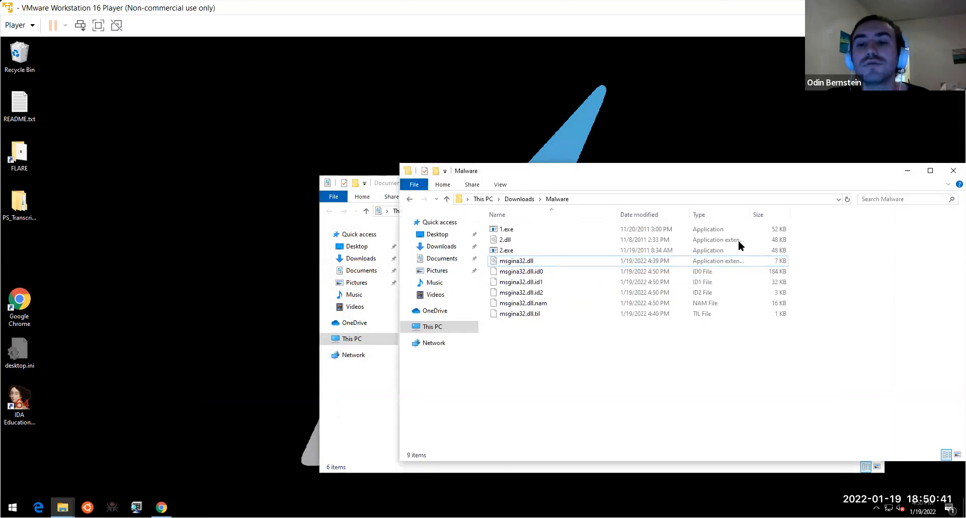
click(668, 245)
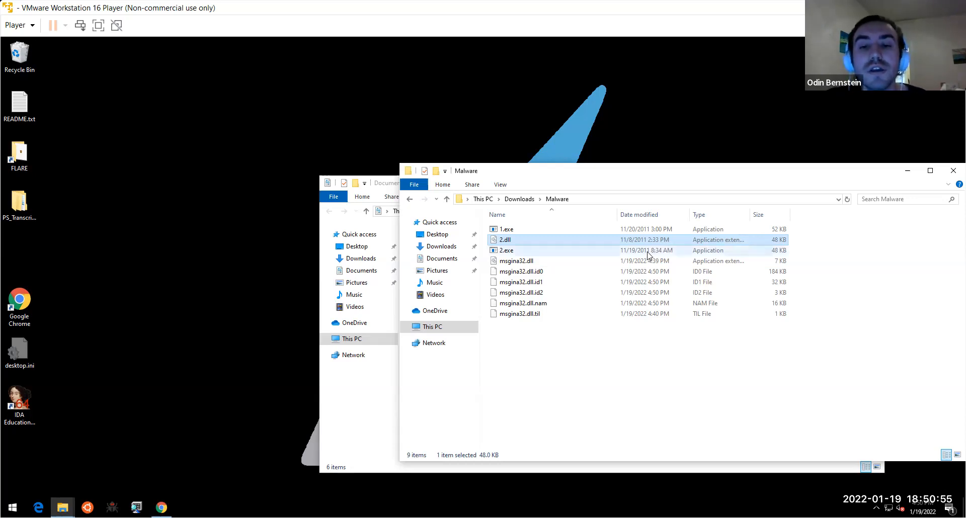
right_click(649, 251)
click(522, 254)
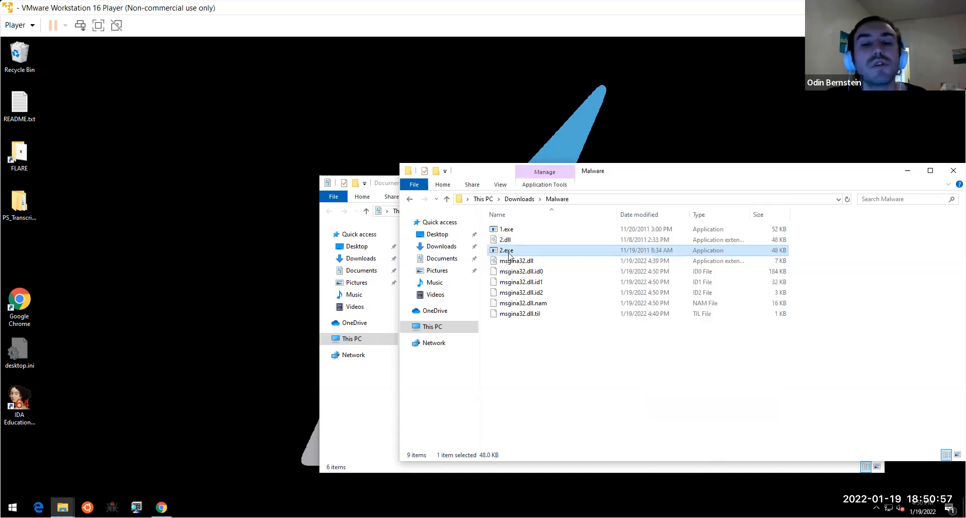
click(496, 252)
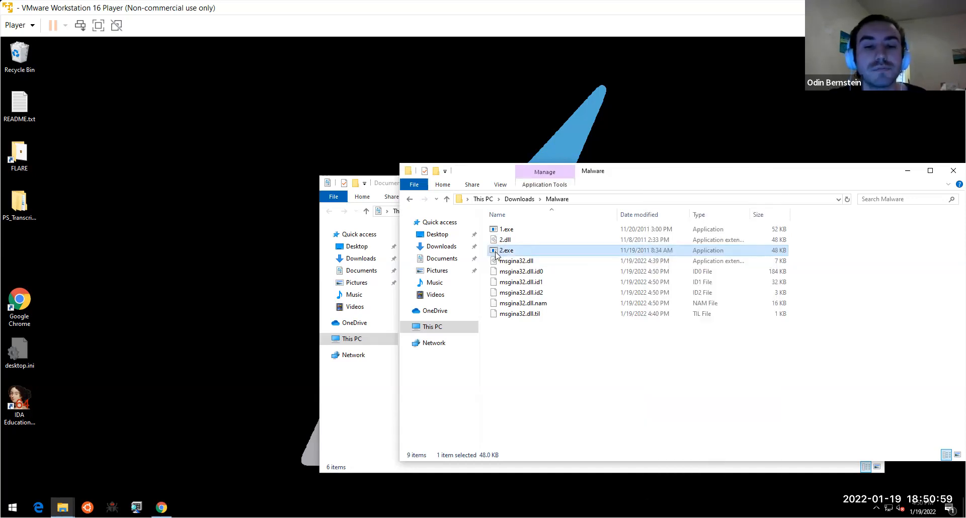
right_click(496, 255)
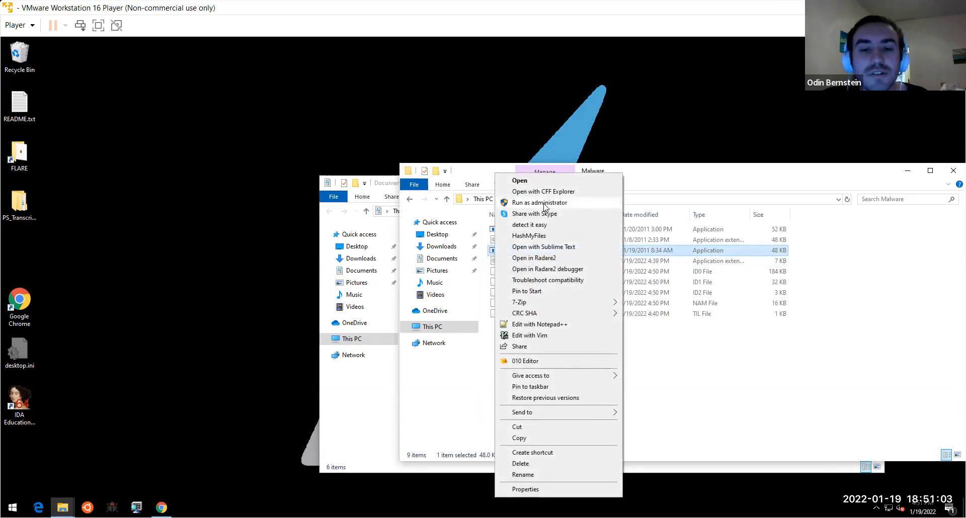
click(488, 253)
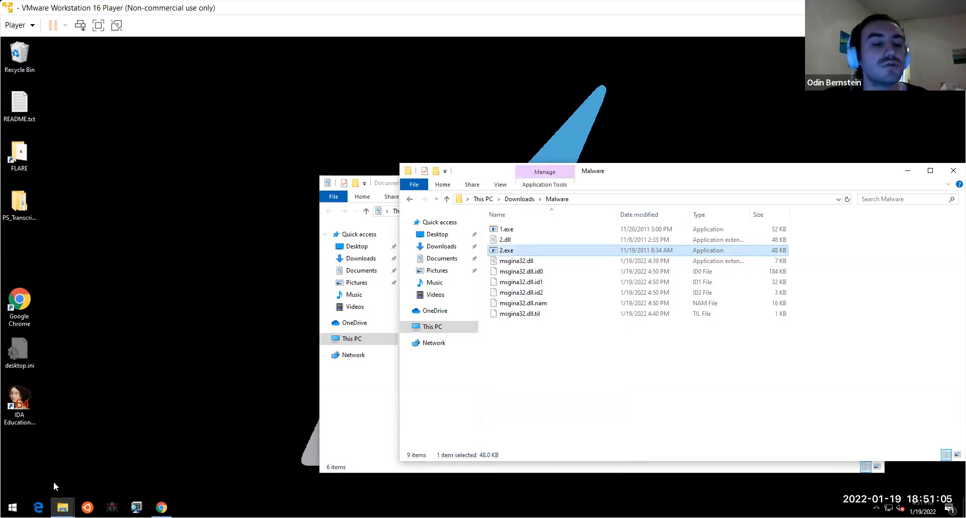
- Relaunch IDA and load Downloads\Malware\2.exe as a PE with default settings
double_click(27, 421)
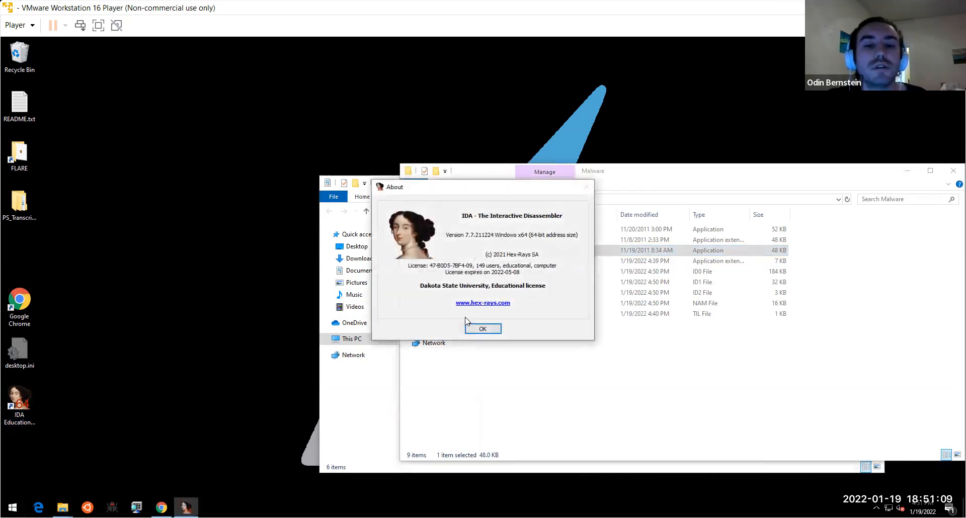
click(480, 328)
click(341, 259)
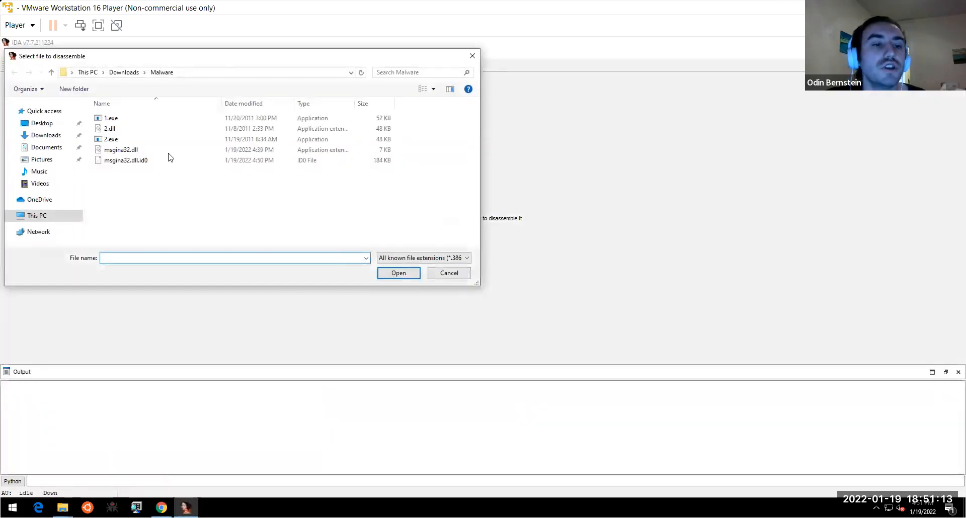
click(150, 141)
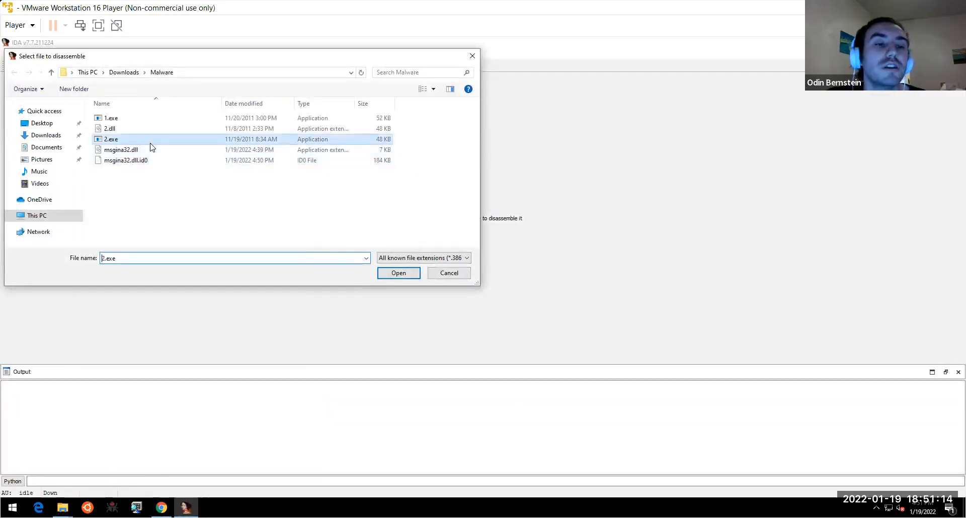
click(395, 278)
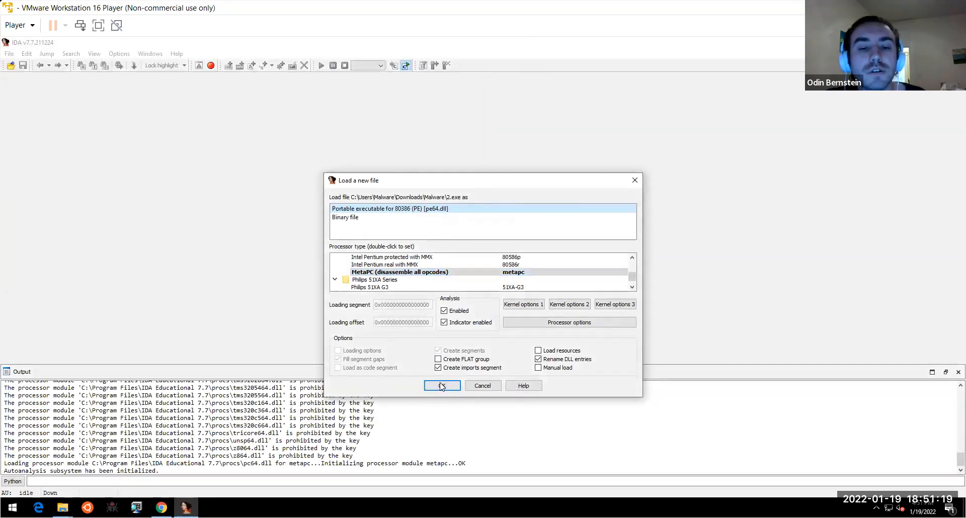
click(441, 385)
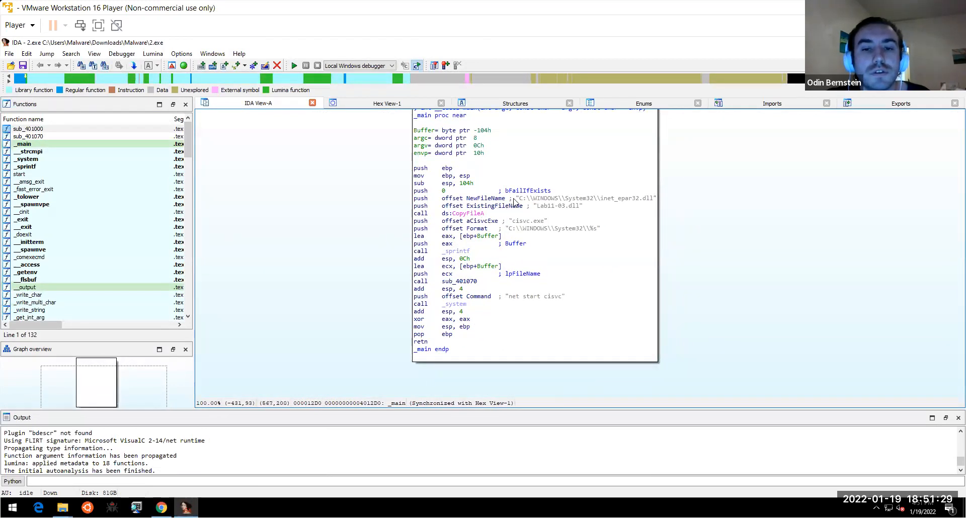
right_click(523, 197)
click(503, 205)
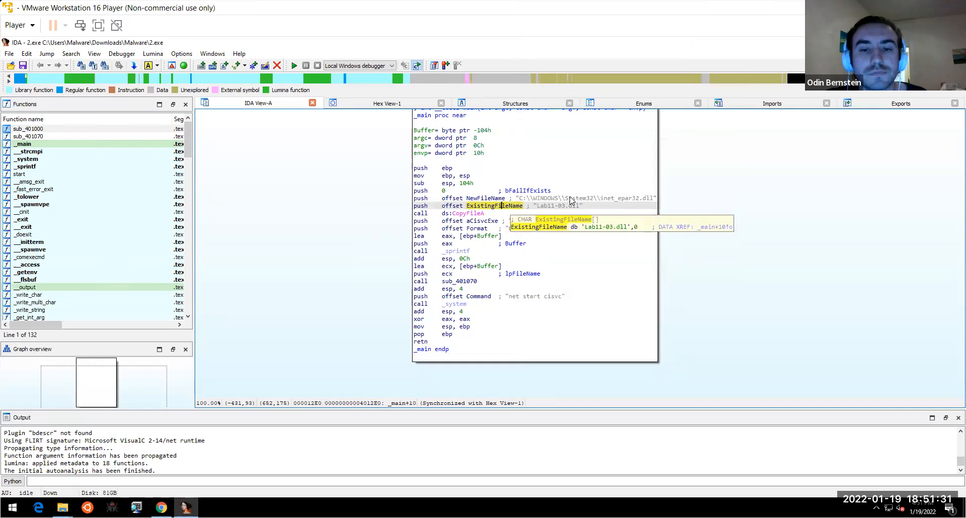
click(561, 198)
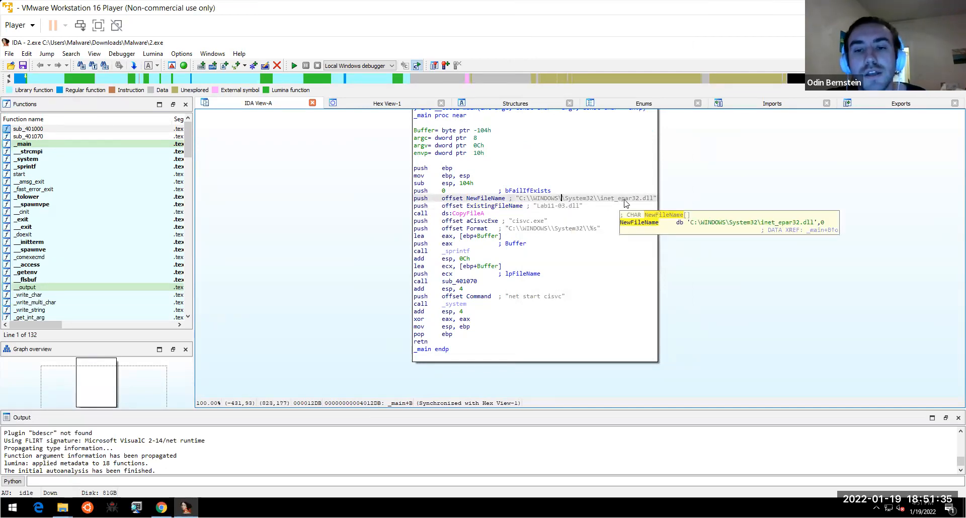
click(558, 207)
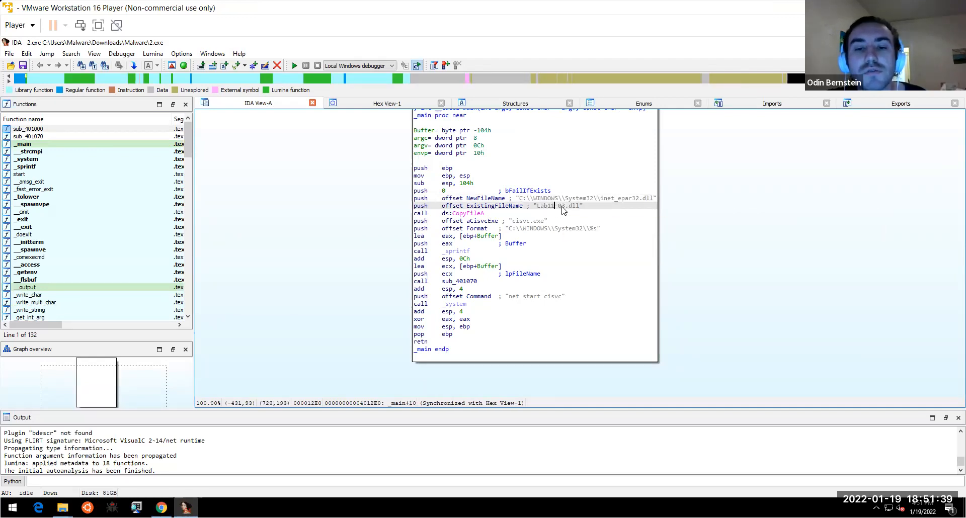
mouse_move(563, 207)
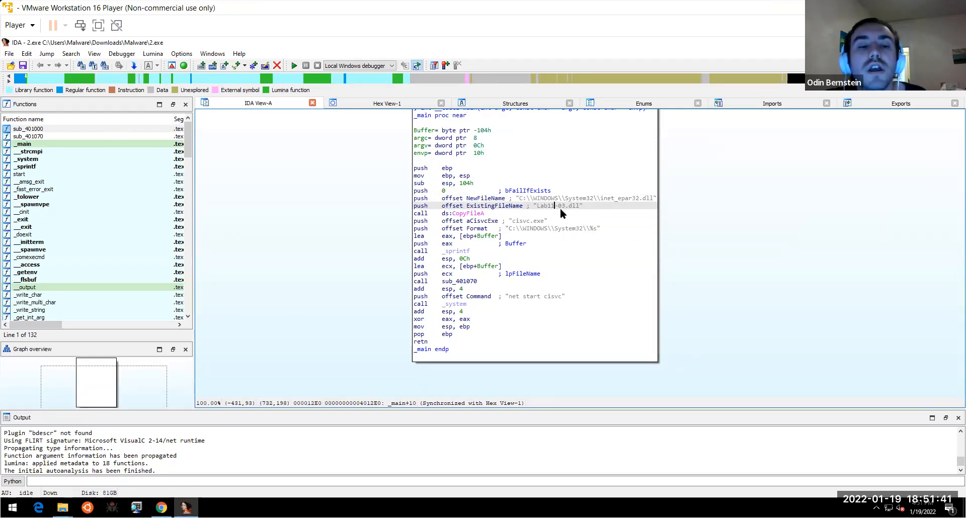
click(63, 508)
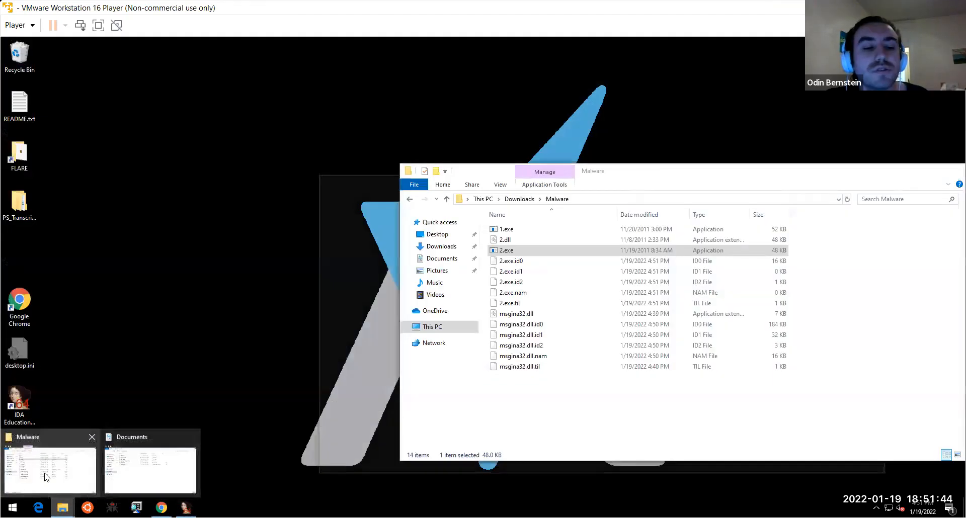
mouse_move(136, 460)
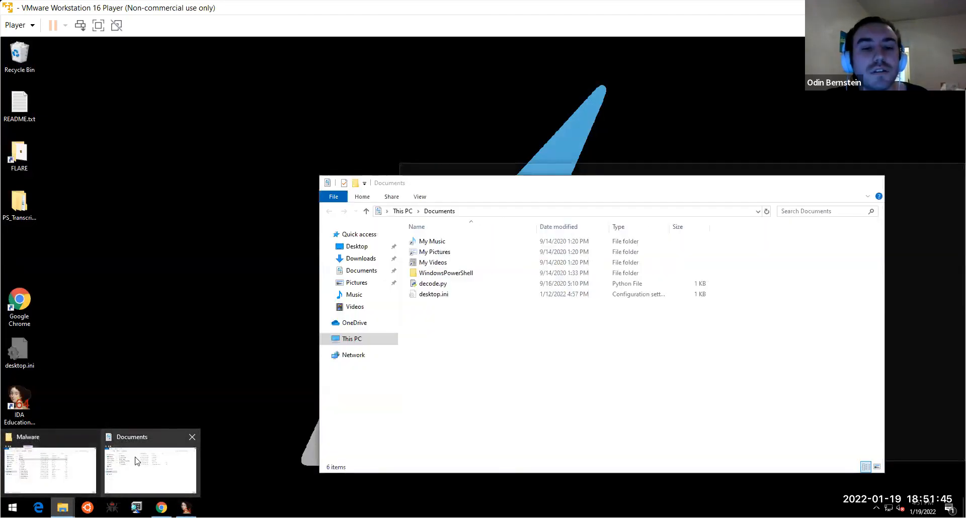
click(66, 469)
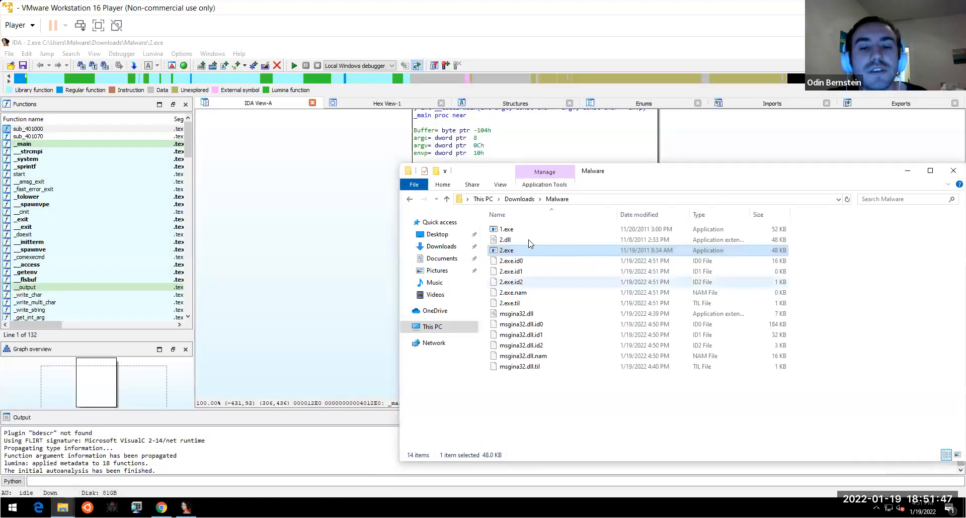
click(711, 129)
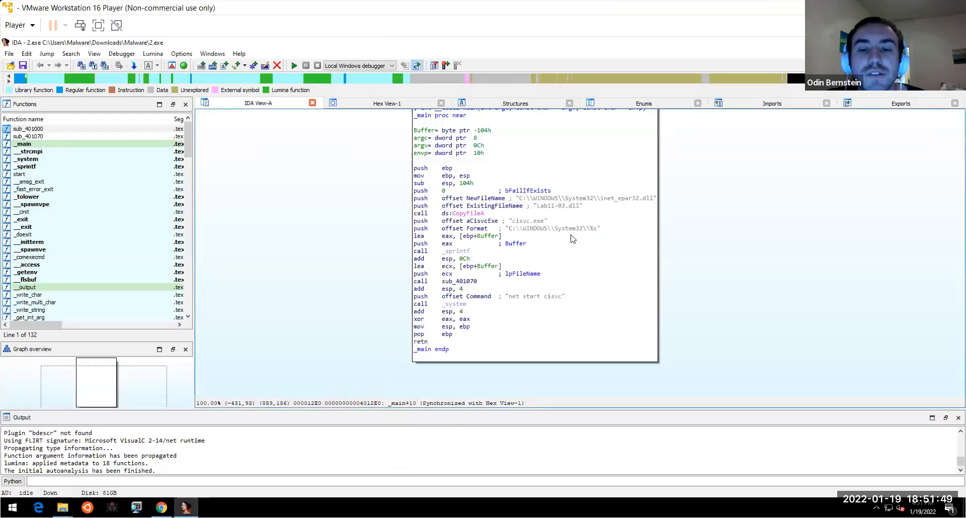
click(547, 206)
click(558, 199)
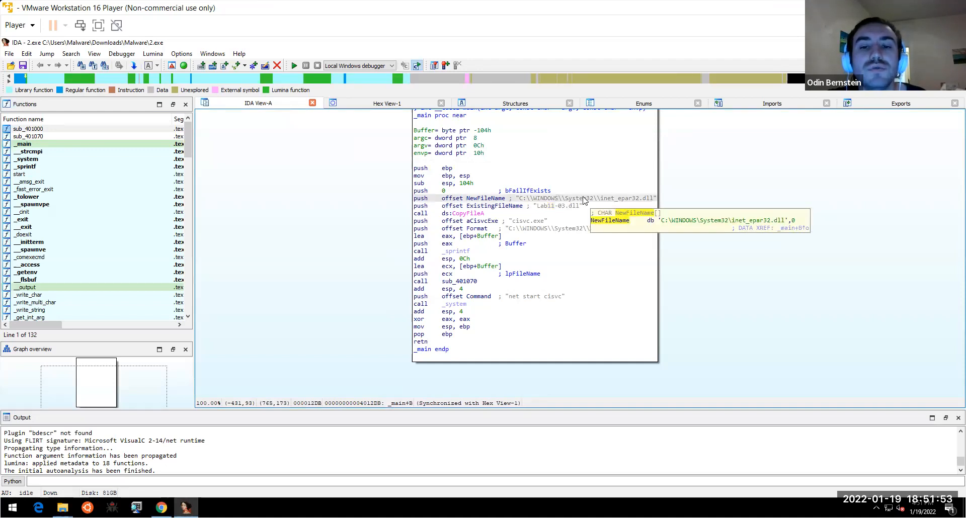
click(515, 222)
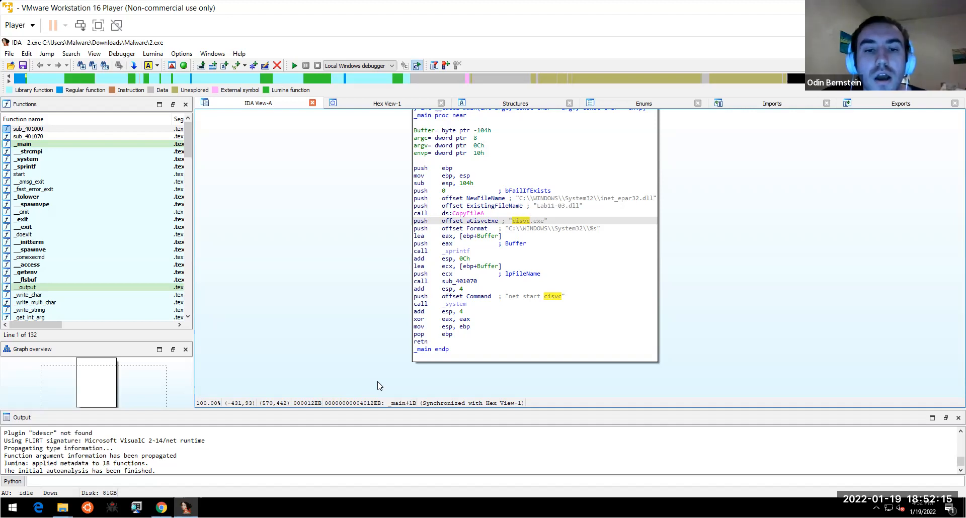
click(577, 230)
scroll(673, 273, down, 3)
click(545, 241)
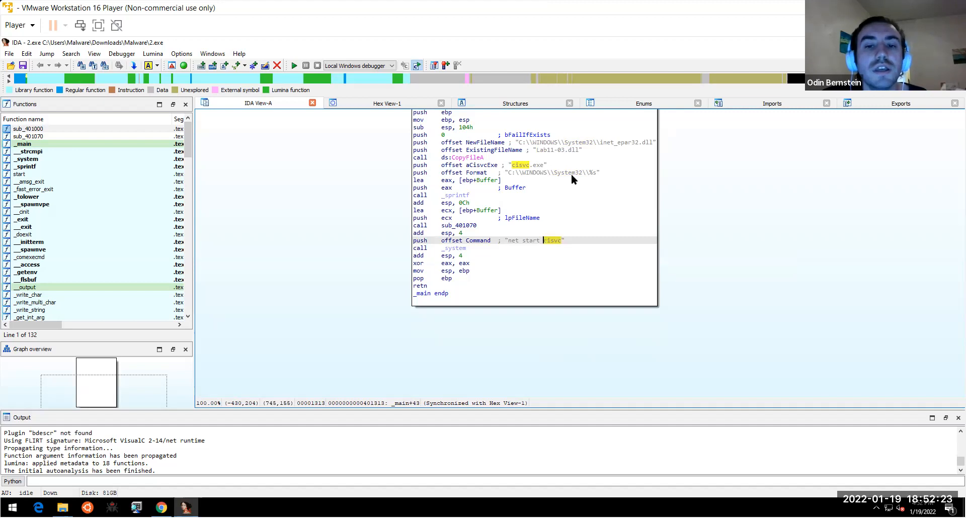
click(476, 165)
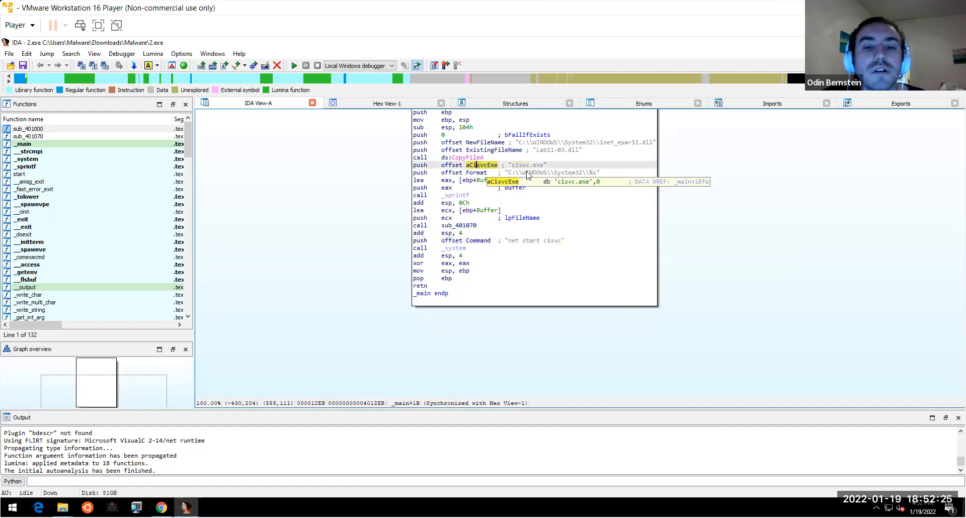
click(527, 166)
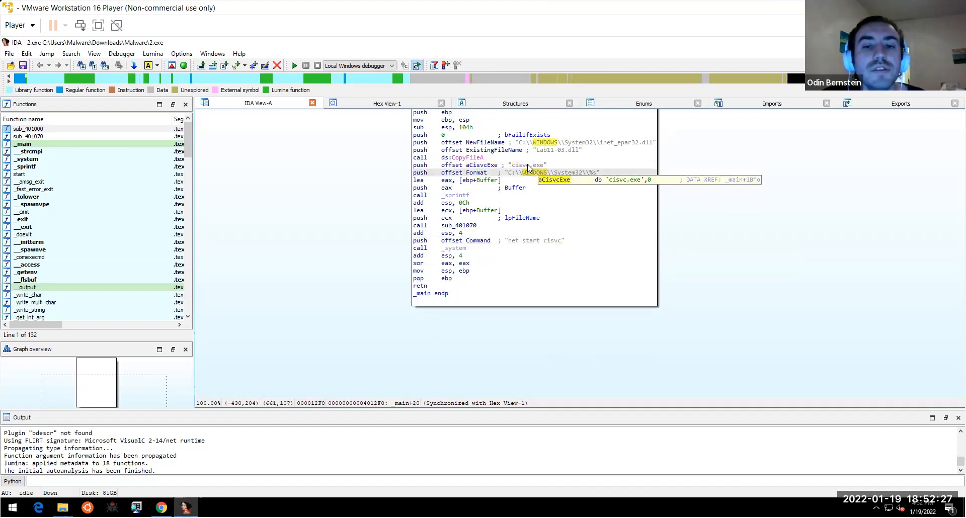
click(544, 173)
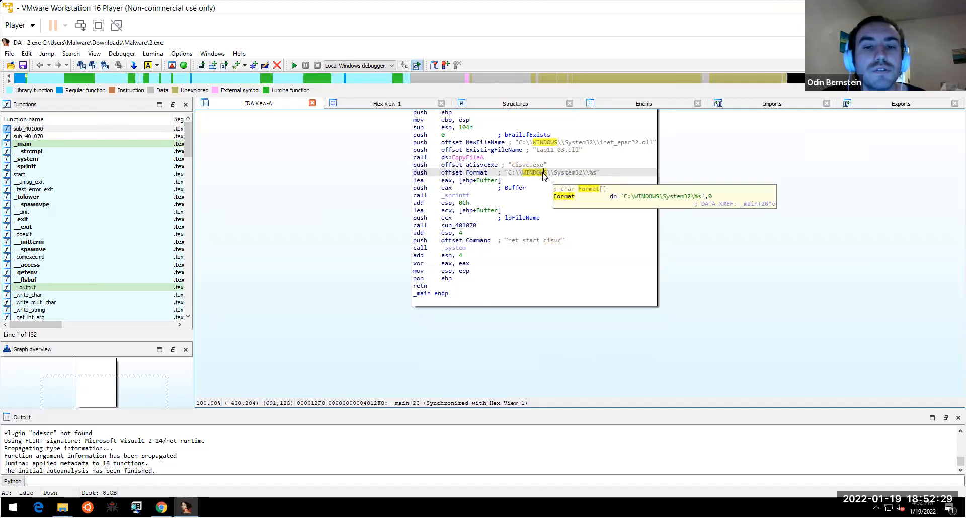
click(527, 241)
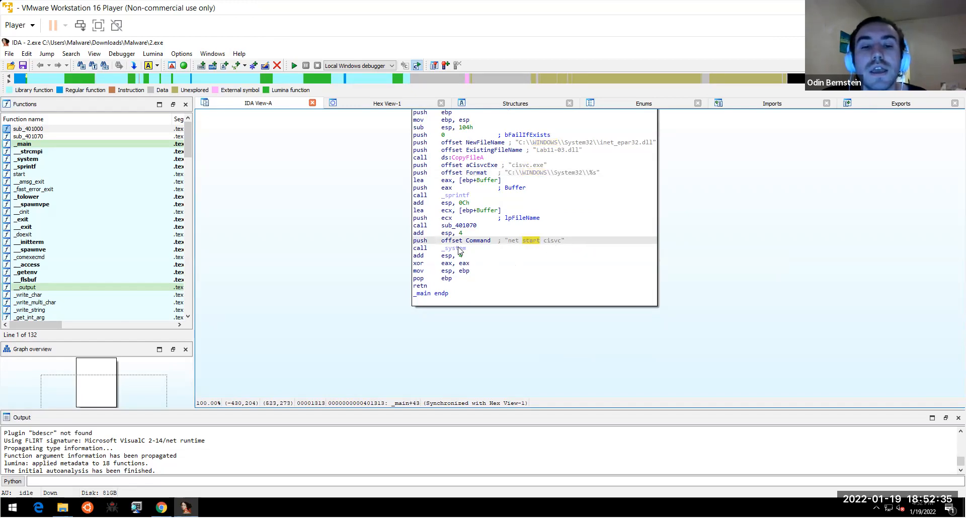
scroll(454, 317, up, 1)
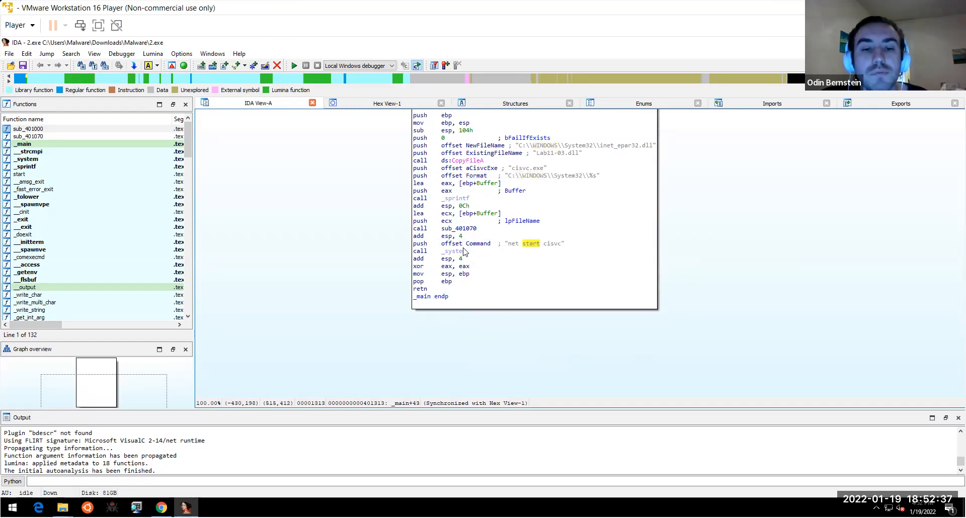
click(463, 236)
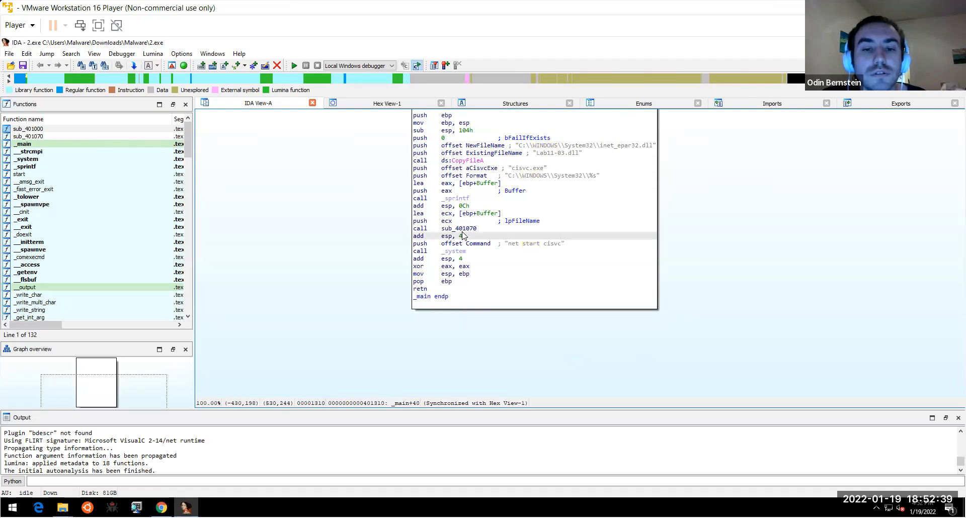
- Follow the call into sub_401070 and highlight its CreateFileMappingA call
double_click(459, 229)
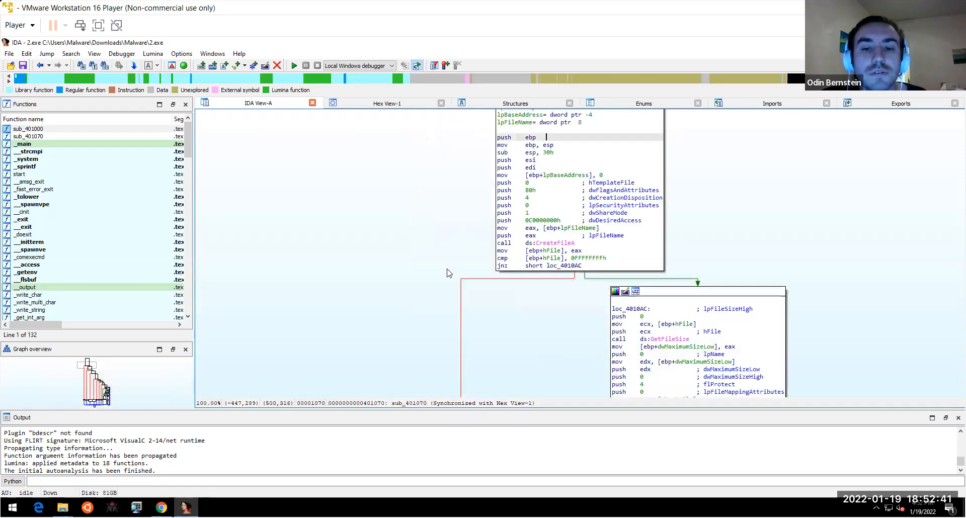
scroll(447, 274, down, 5)
scroll(379, 209, up, 2)
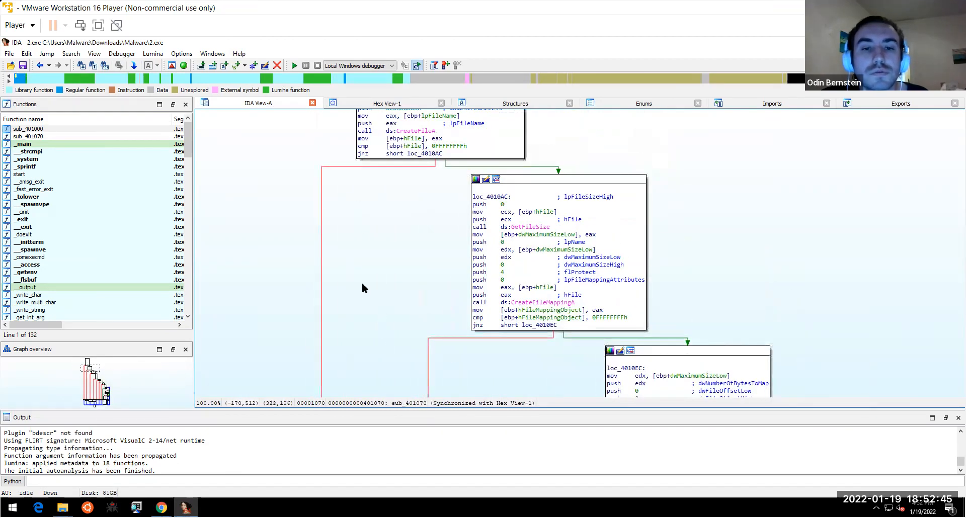
scroll(362, 288, up, 3)
scroll(364, 229, down, 2)
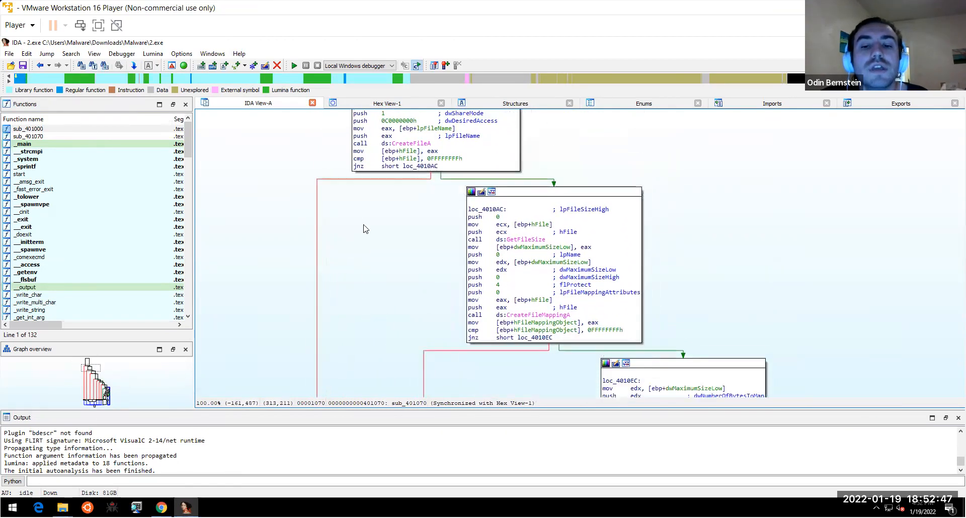
drag(370, 267, 332, 157)
scroll(334, 153, down, 2)
scroll(335, 216, up, 3)
scroll(325, 239, up, 2)
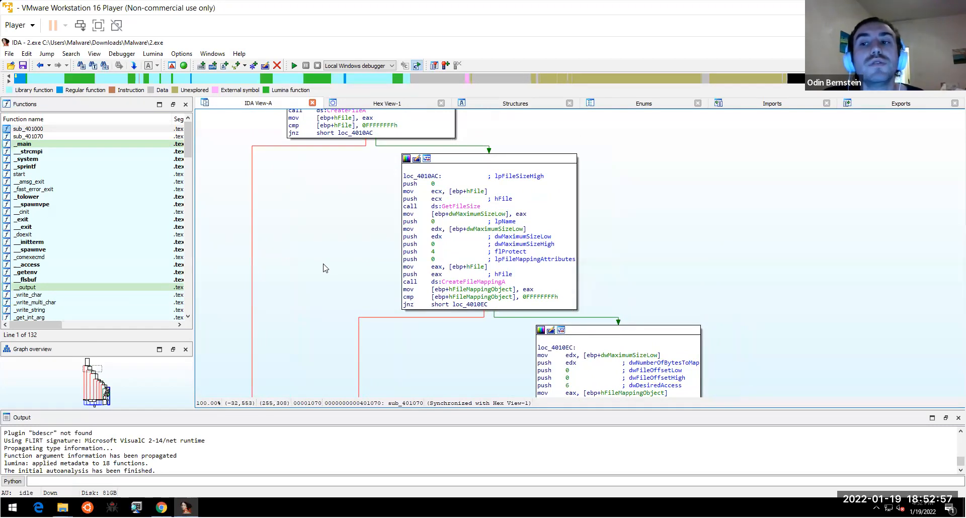
scroll(314, 217, down, 4)
drag(436, 305, 352, 169)
drag(392, 213, 394, 325)
click(407, 169)
click(406, 164)
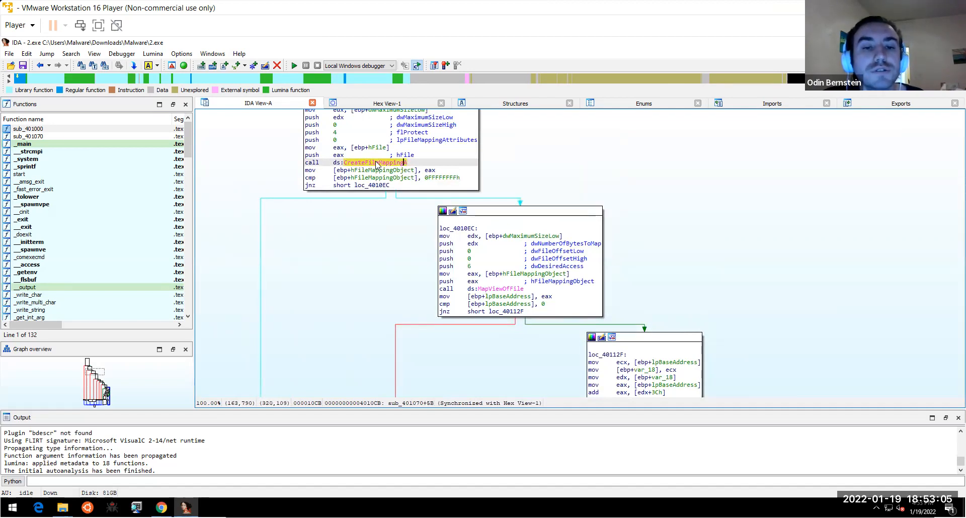
click(384, 270)
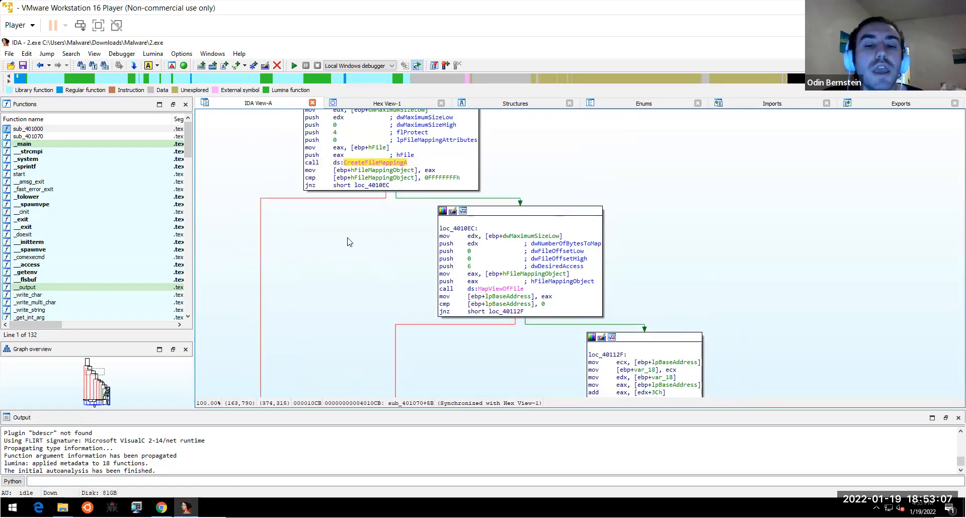
- Pan down to the compare blocks and highlight every use of dword_409030
drag(360, 218, 322, 186)
scroll(322, 189, down, 10)
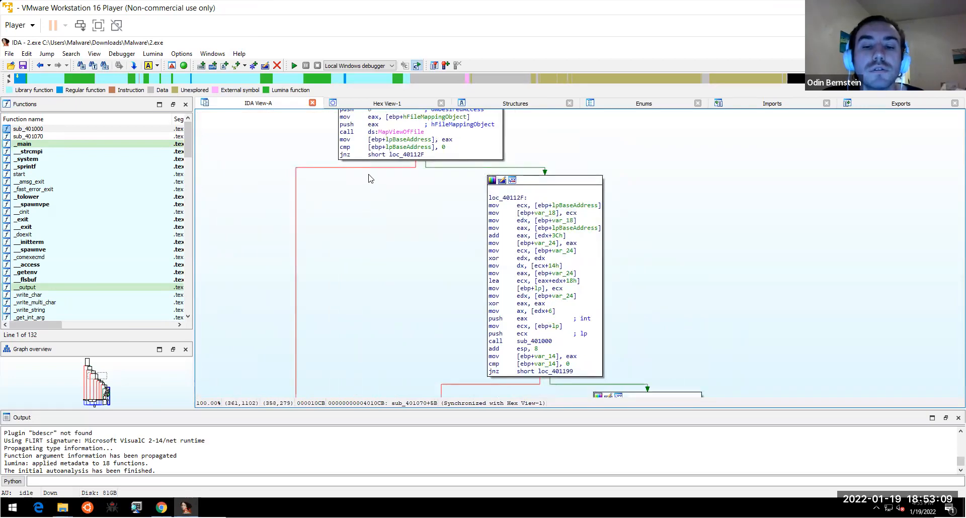
drag(381, 306, 344, 194)
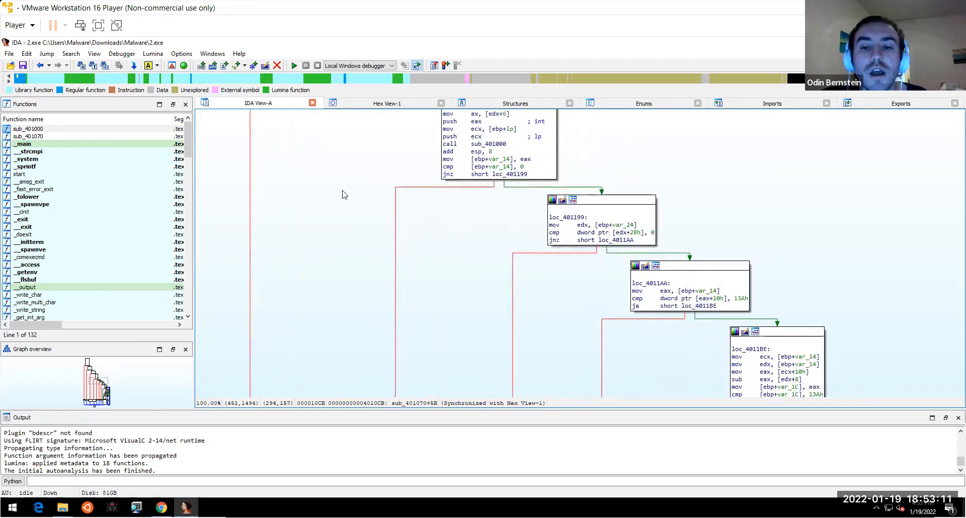
scroll(366, 256, up, 10)
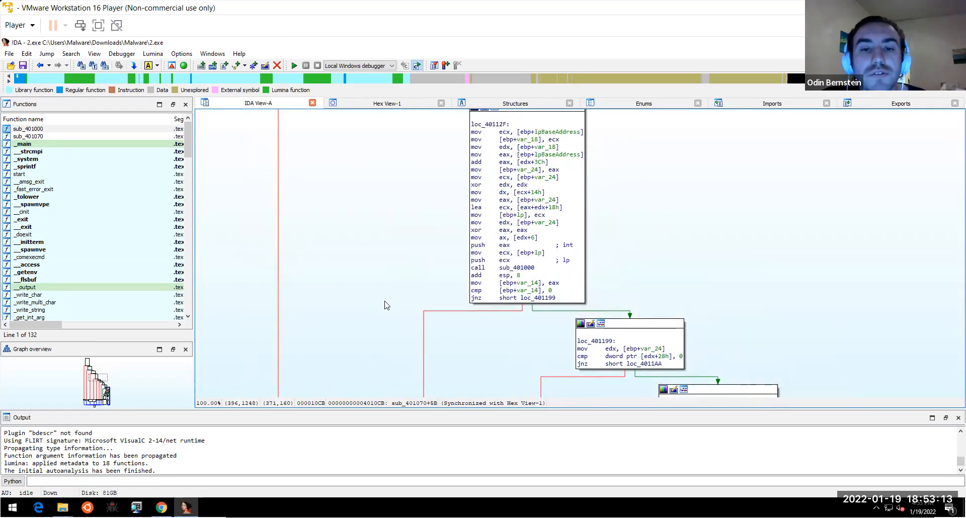
scroll(384, 312, down, 10)
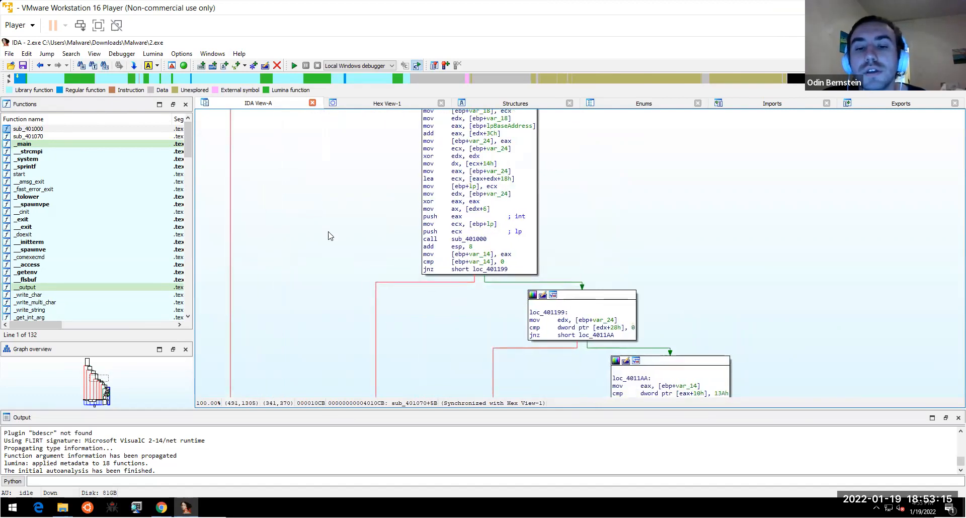
scroll(303, 184, down, 3)
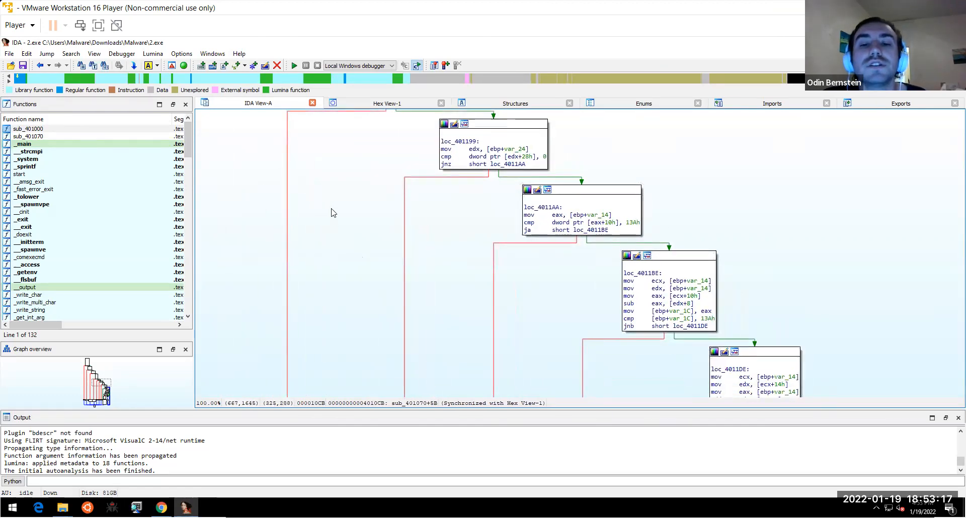
scroll(330, 209, down, 3)
scroll(311, 173, down, 2)
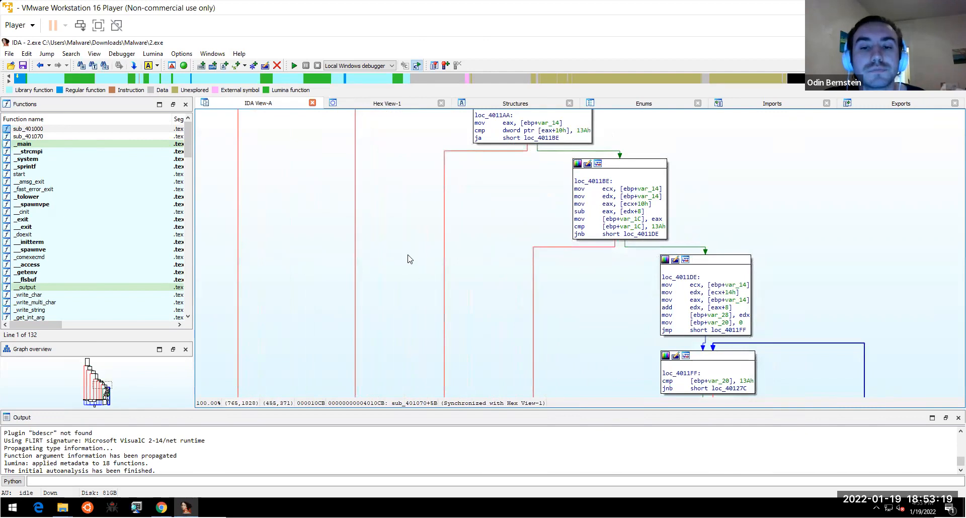
scroll(408, 260, down, 5)
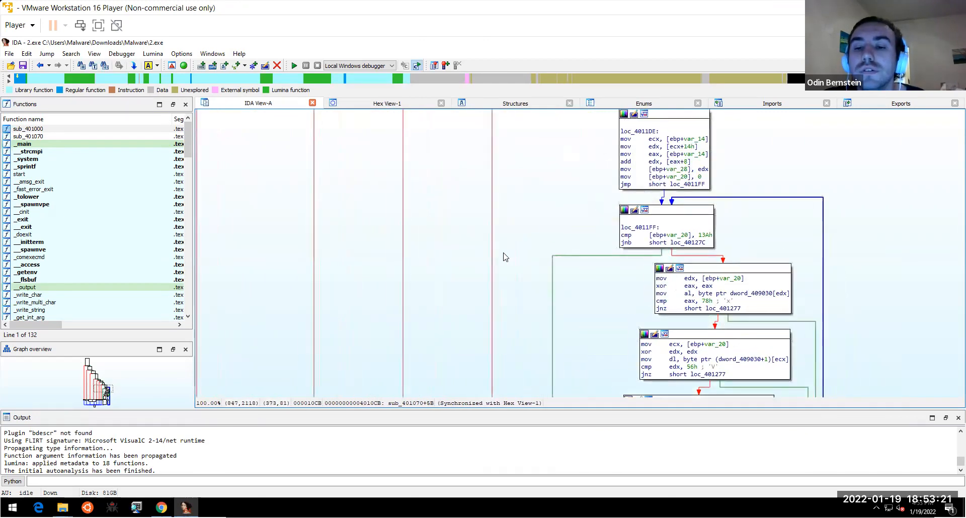
scroll(517, 259, down, 3)
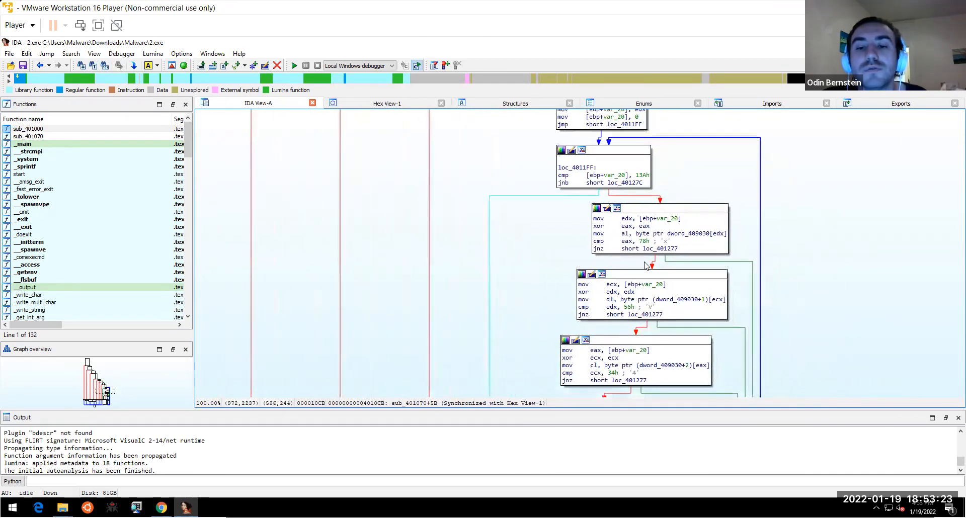
click(685, 234)
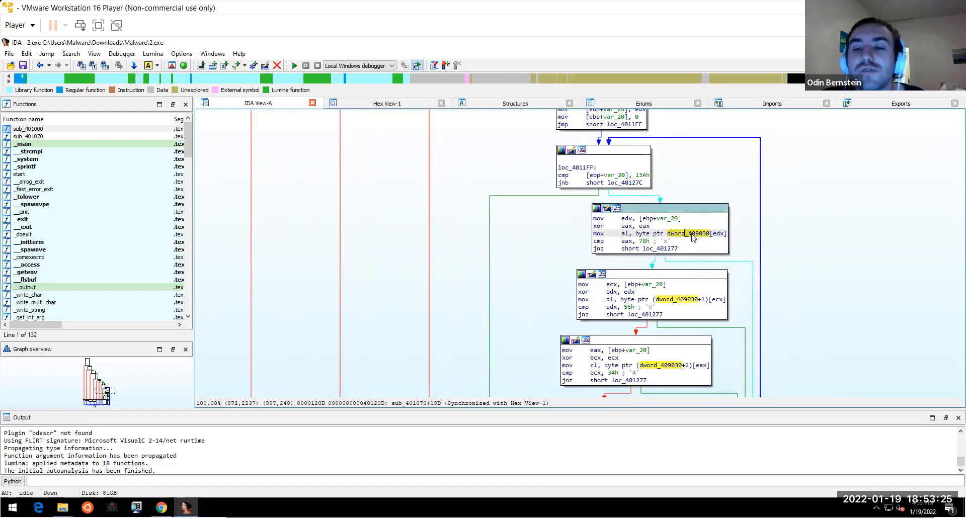
- Jump to dword_409030 and convert its data into code
double_click(692, 235)
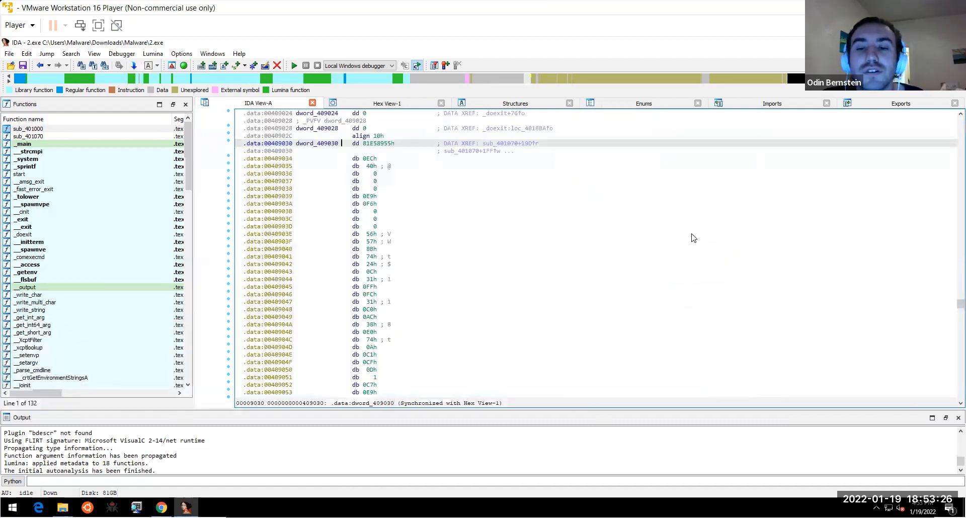
click(552, 233)
click(330, 144)
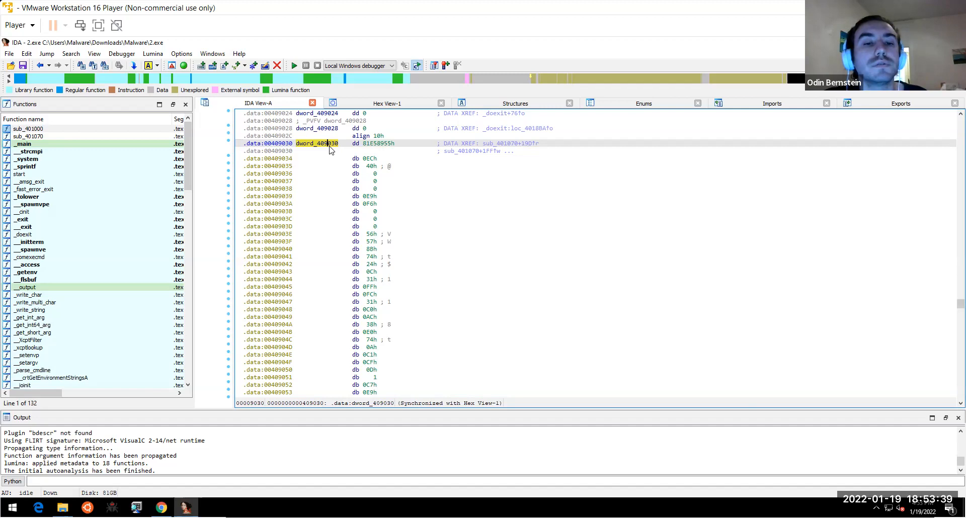
key(c)
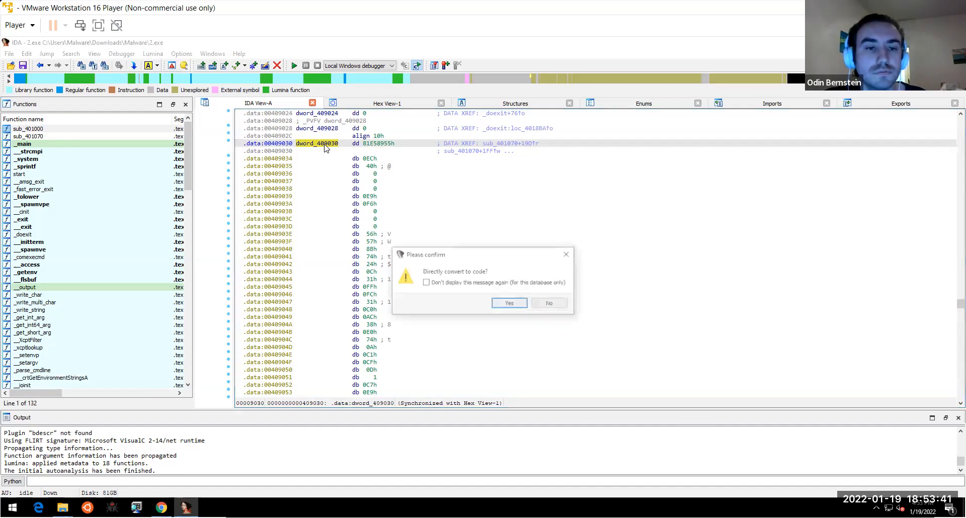
click(507, 305)
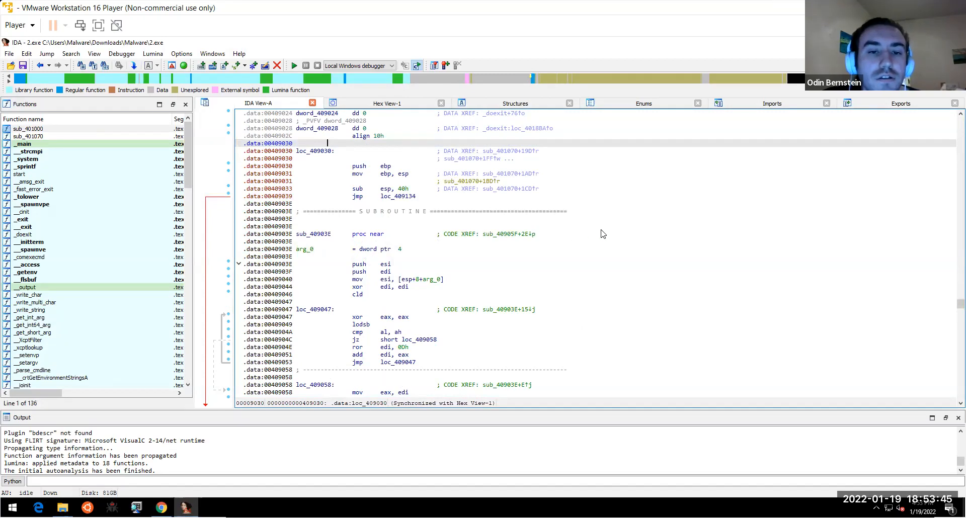
- Follow the jump to loc_409134 and open the sub_4090DD routine's graph
double_click(403, 197)
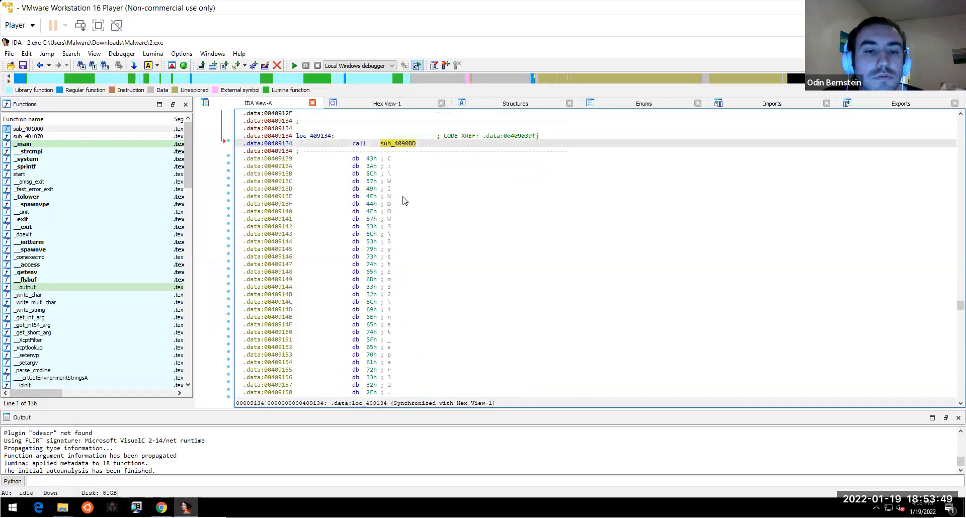
double_click(401, 145)
mouse_move(570, 240)
drag(685, 290, 634, 251)
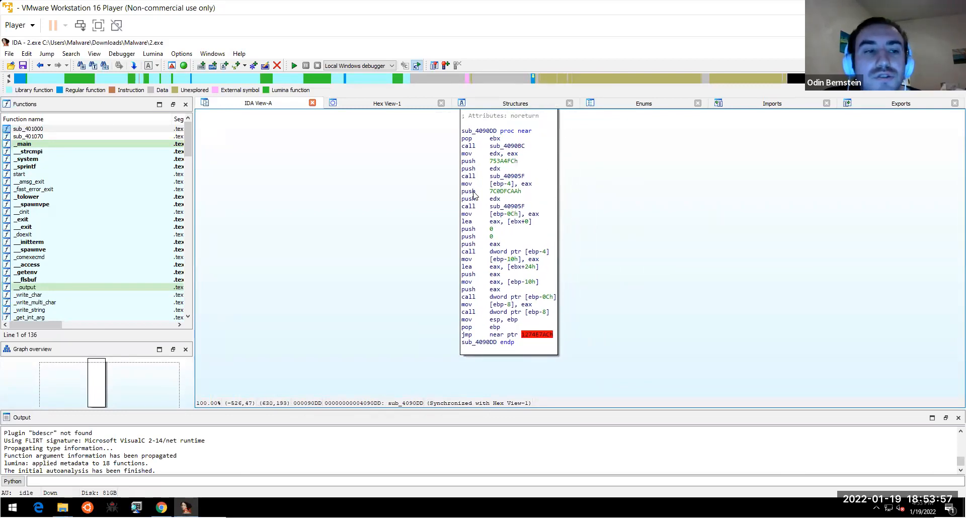
- Return to loc_409134, scroll through the DLL-path and zzz69806582 bytes, then close the 2.exe database
click(40, 66)
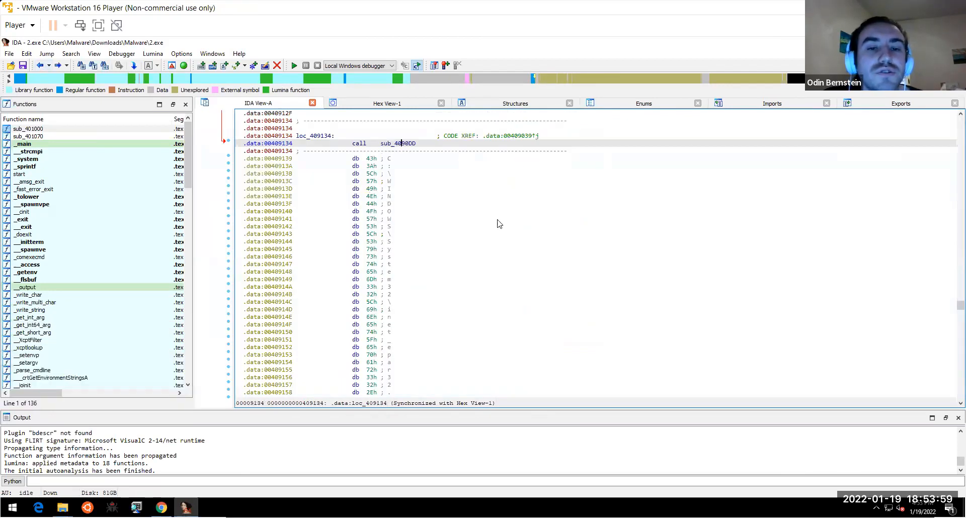
click(961, 403)
click(961, 403)
click(960, 403)
click(960, 403)
click(961, 403)
click(961, 403)
click(960, 403)
click(961, 403)
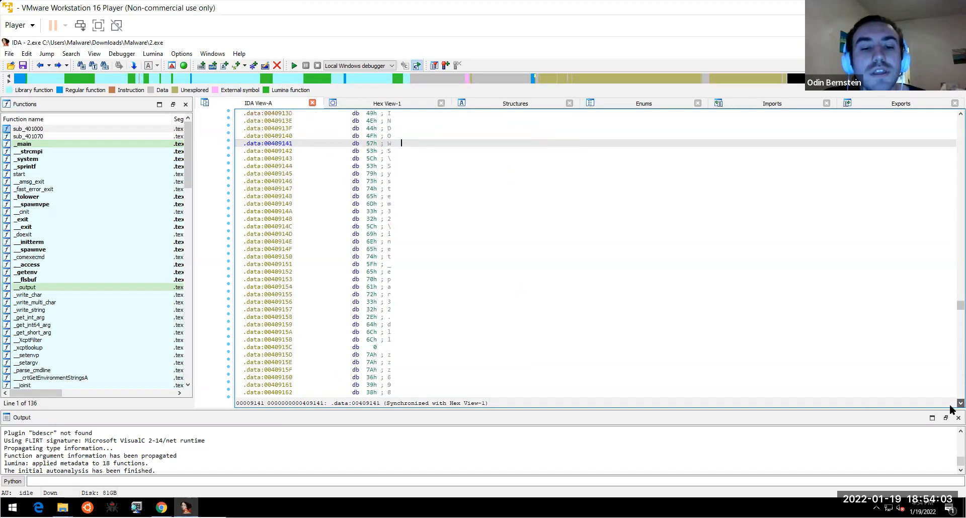
click(961, 403)
click(961, 403)
click(961, 403)
click(960, 403)
click(961, 403)
click(960, 404)
click(961, 403)
click(960, 403)
click(961, 403)
click(960, 403)
click(961, 403)
click(961, 403)
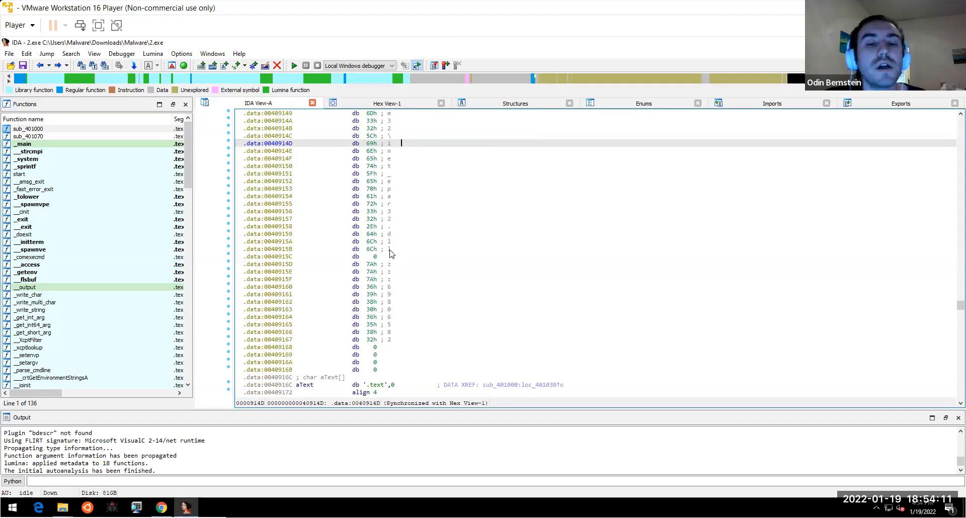
click(391, 265)
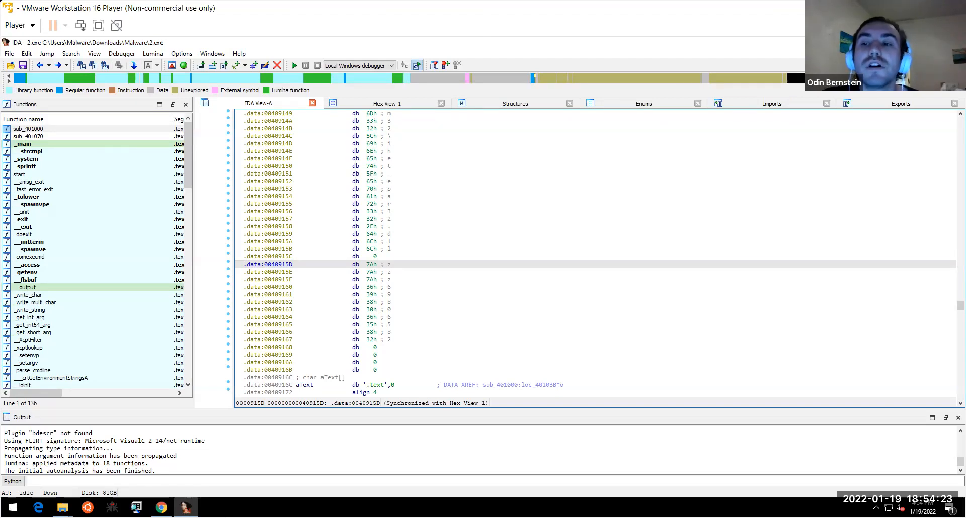
click(955, 43)
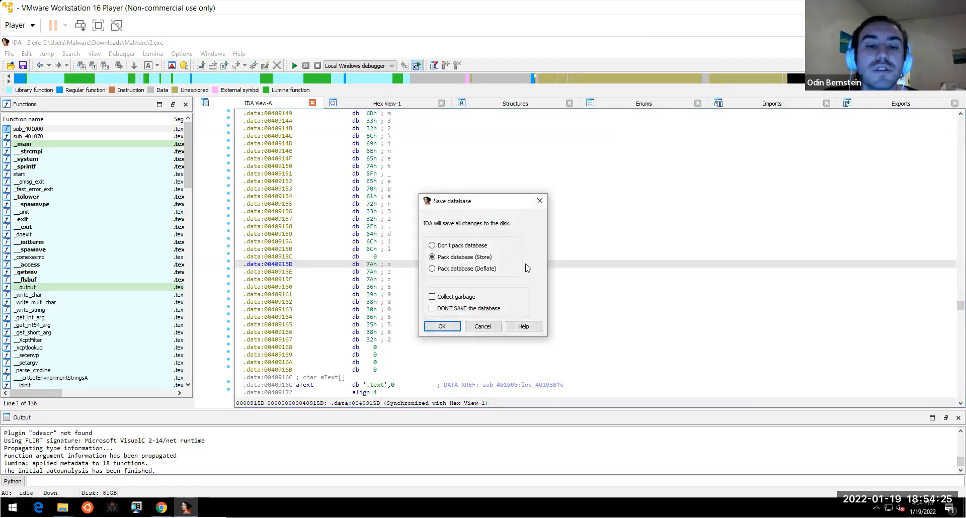
- Close IDA without saving the database, then select 2.dll in the Malware folder
click(451, 308)
click(442, 327)
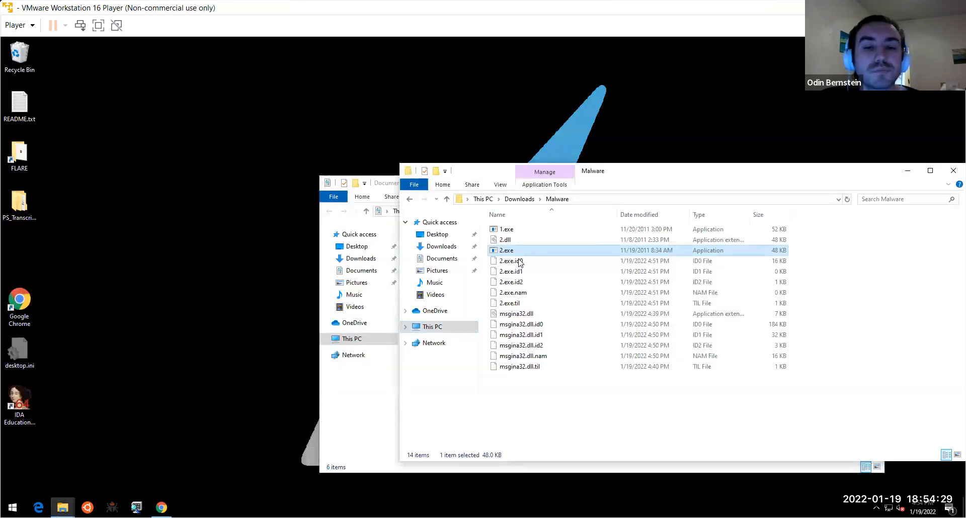
drag(602, 173, 528, 138)
click(441, 207)
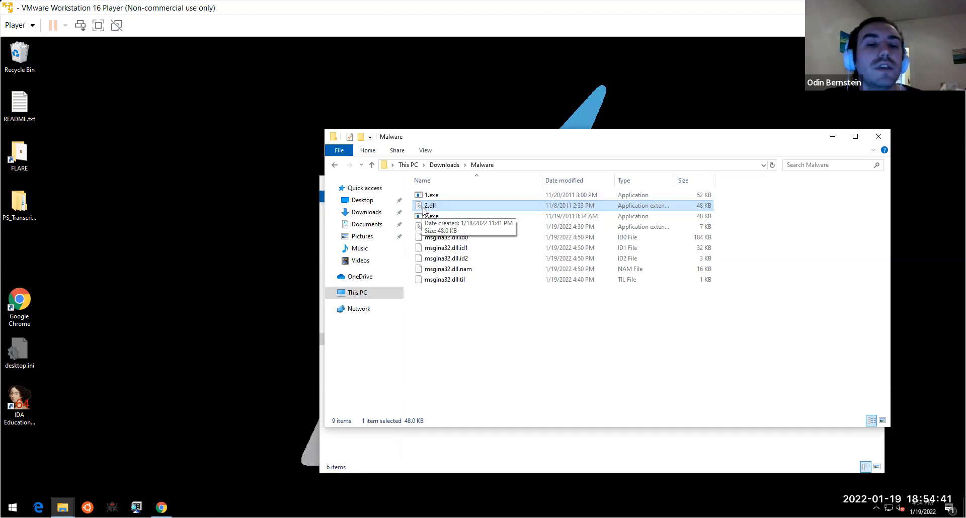
- Launch IDA Educational and load 2.dll as a new file with the default load settings
click(17, 411)
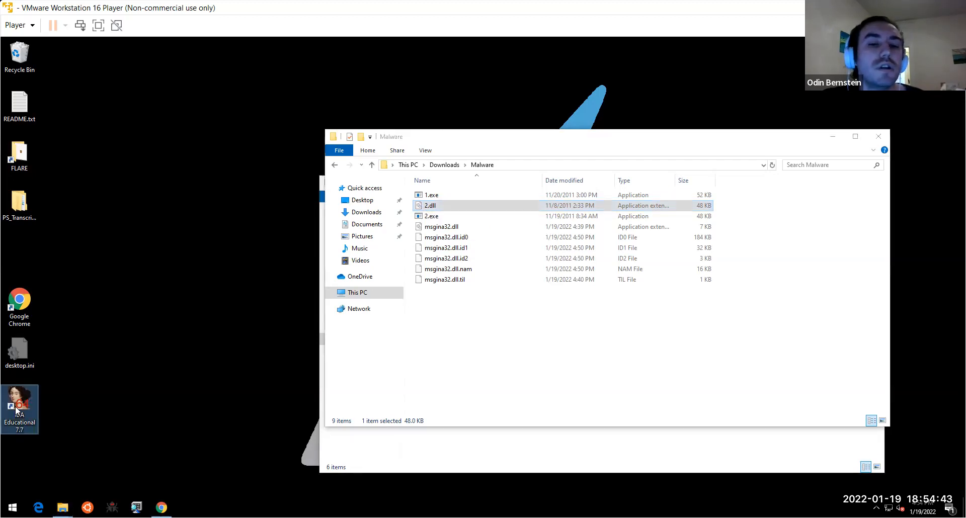
double_click(18, 411)
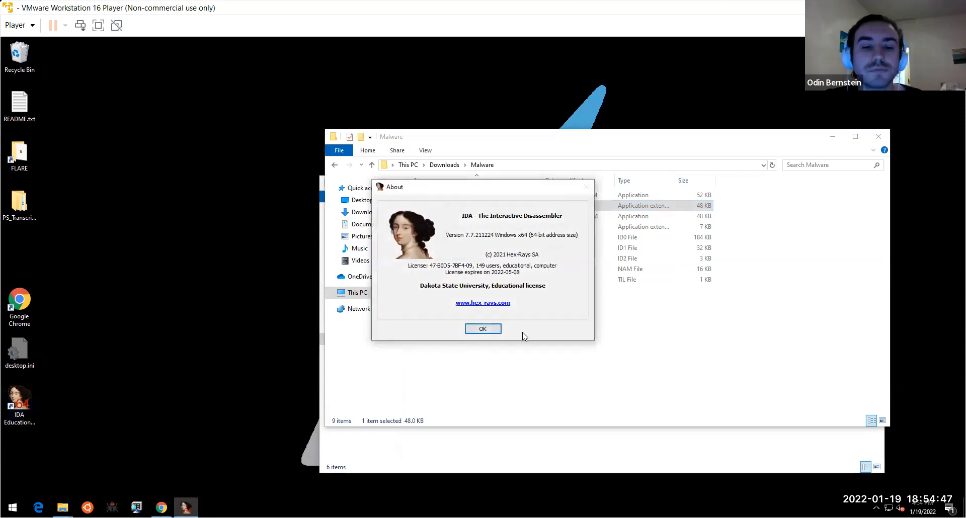
click(485, 329)
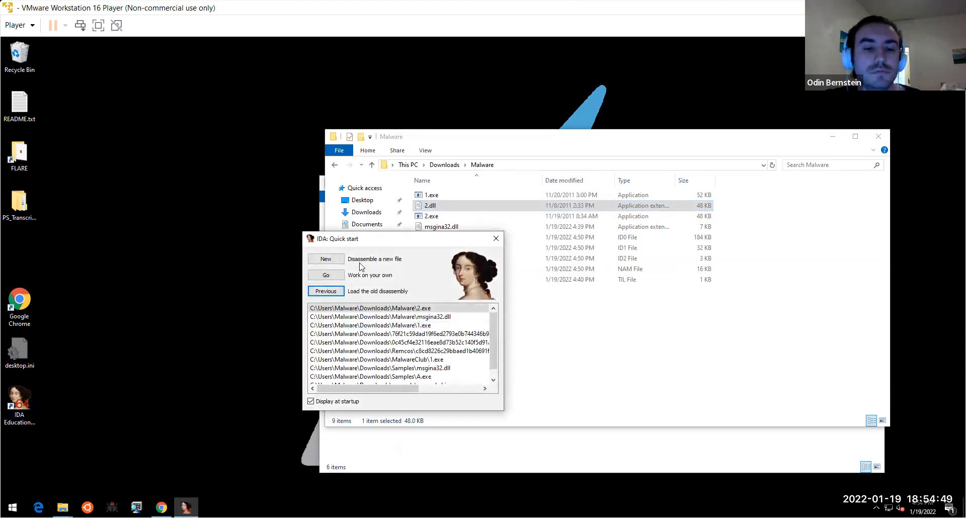
click(326, 259)
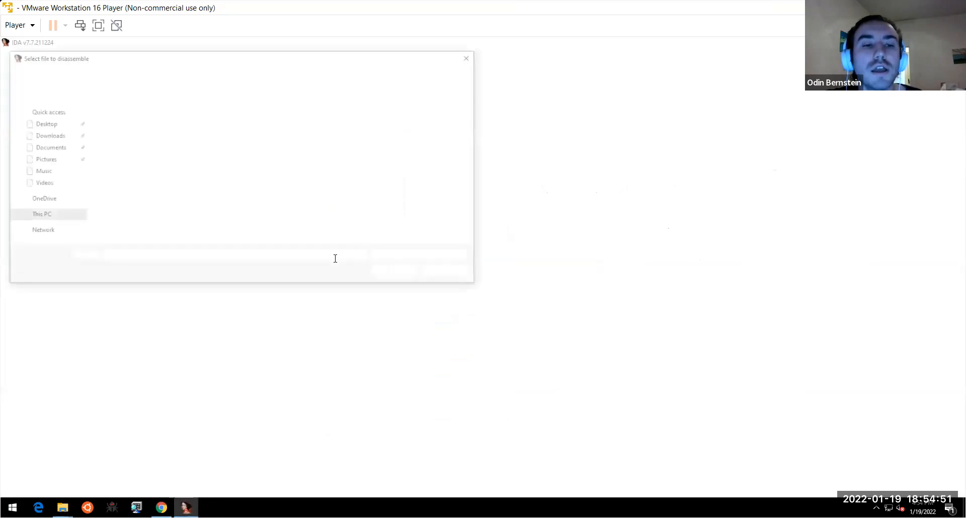
click(157, 129)
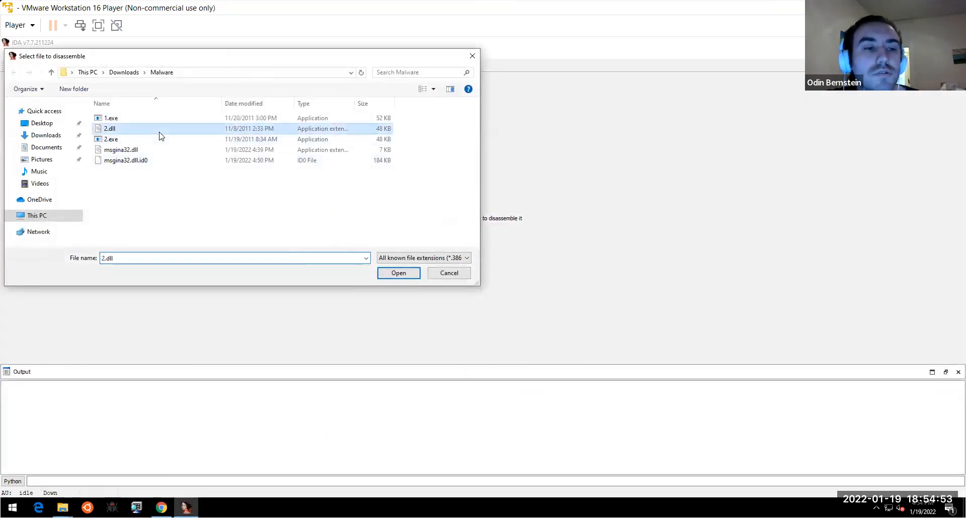
click(399, 273)
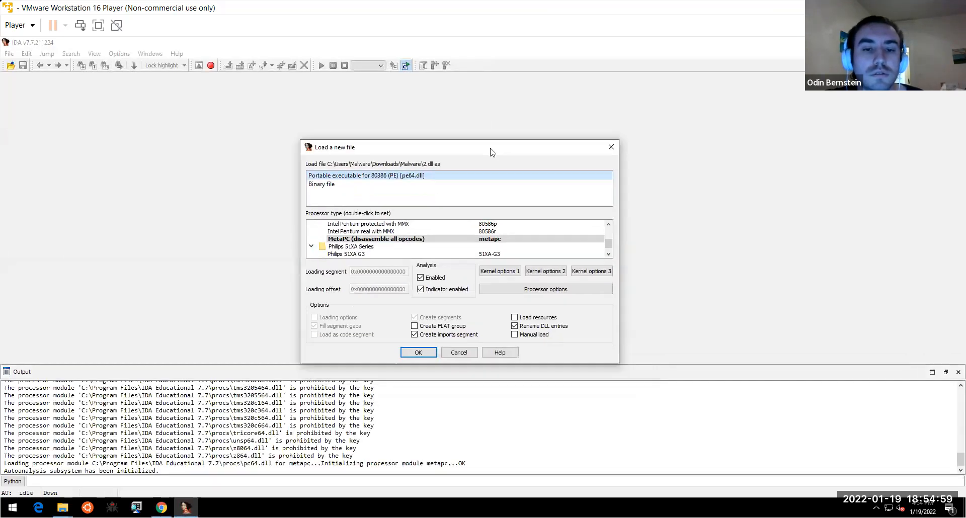
click(429, 284)
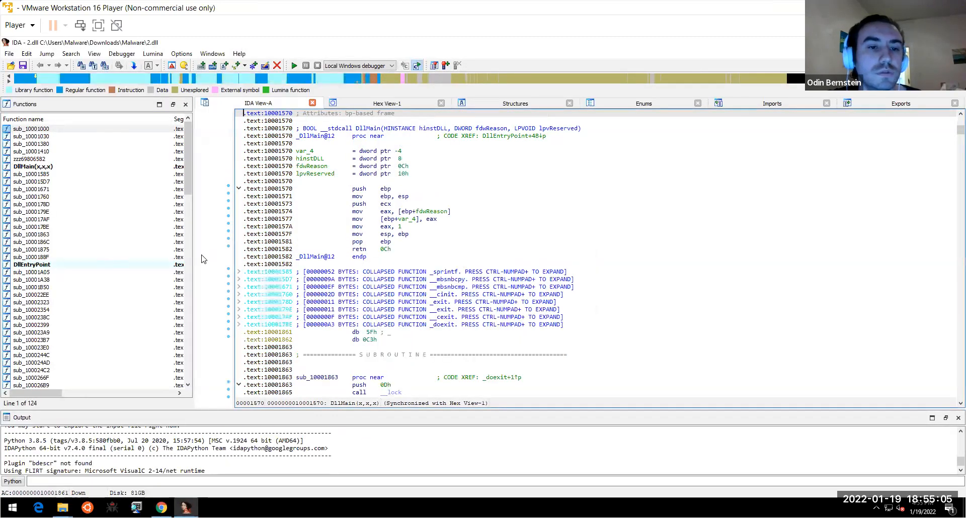
- Browse 2.dll's function list and open the sub_10001380 graph
click(185, 136)
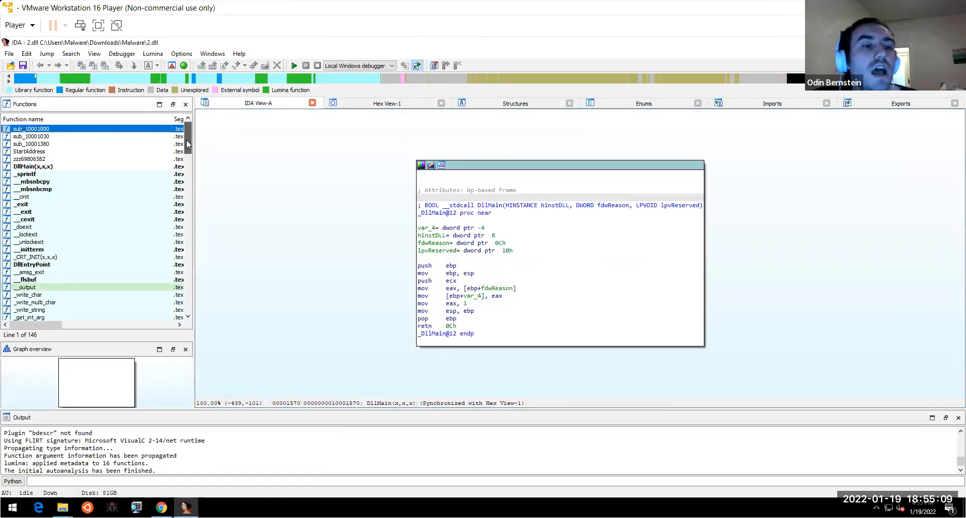
scroll(187, 144, down, 20)
drag(187, 281, 185, 124)
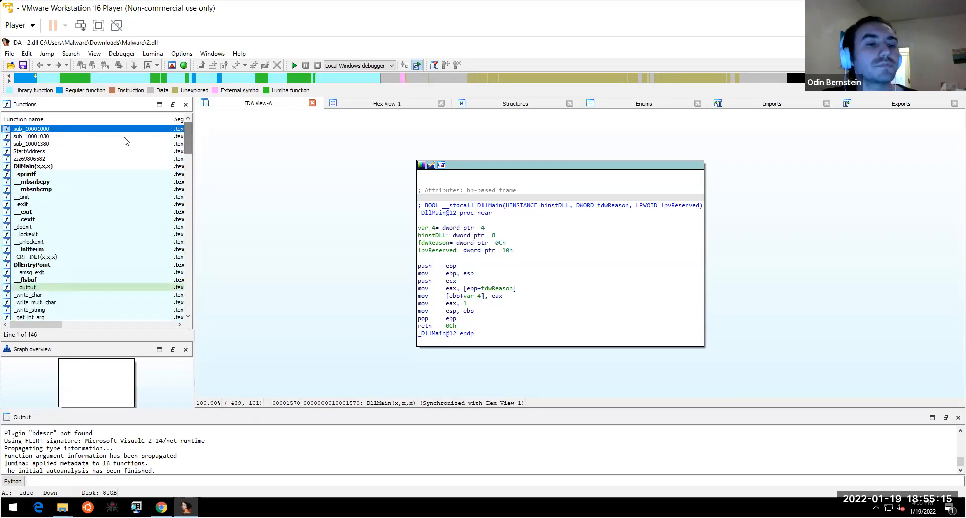
click(38, 137)
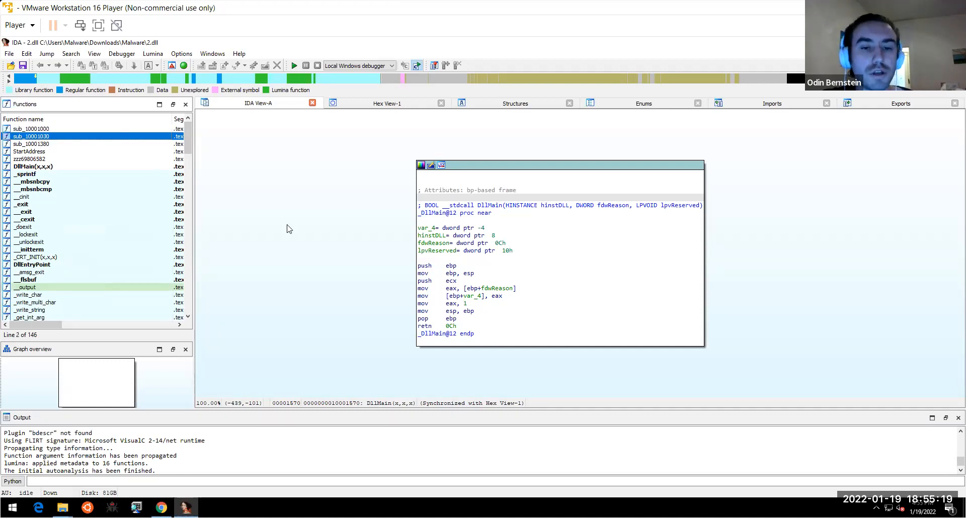
double_click(93, 144)
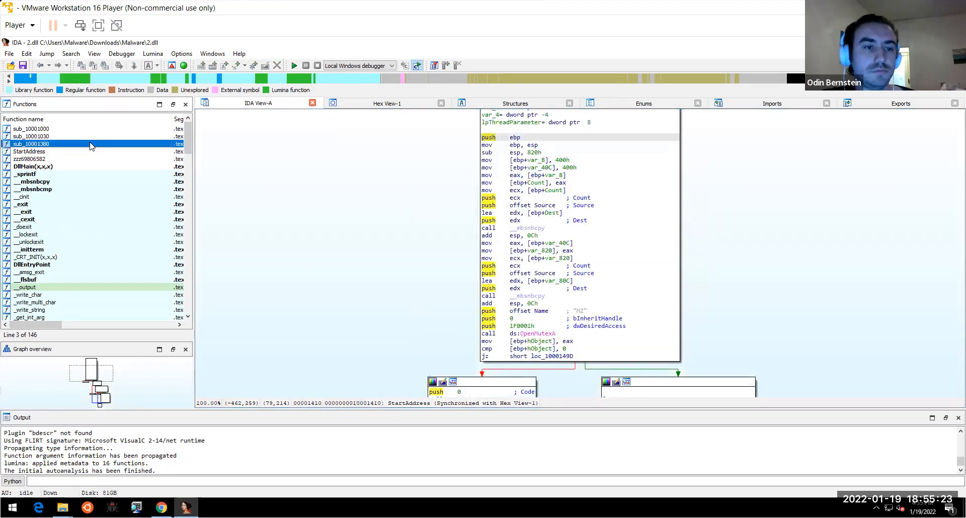
- Open the exported zzz69806582 function's graph and pan it into view
scroll(227, 144, down, 5)
scroll(248, 209, down, 5)
scroll(263, 250, down, 3)
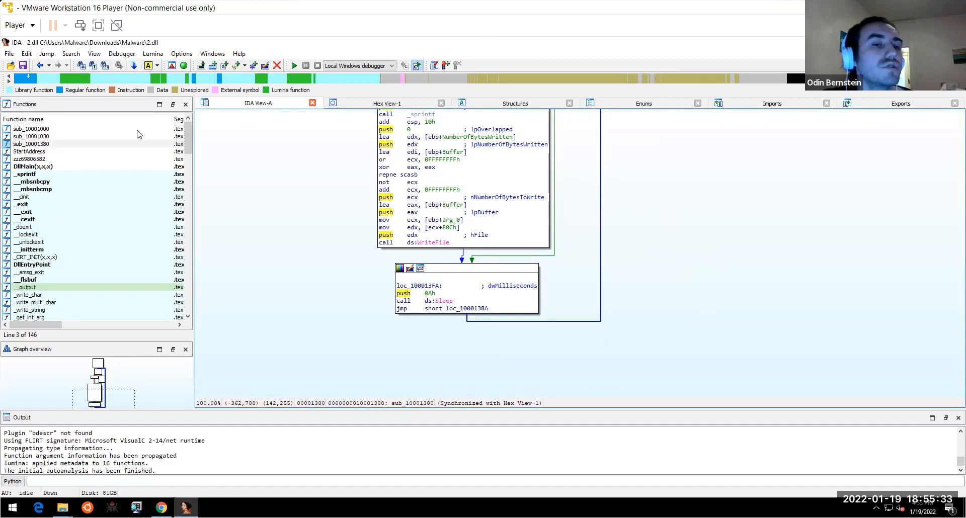
click(73, 160)
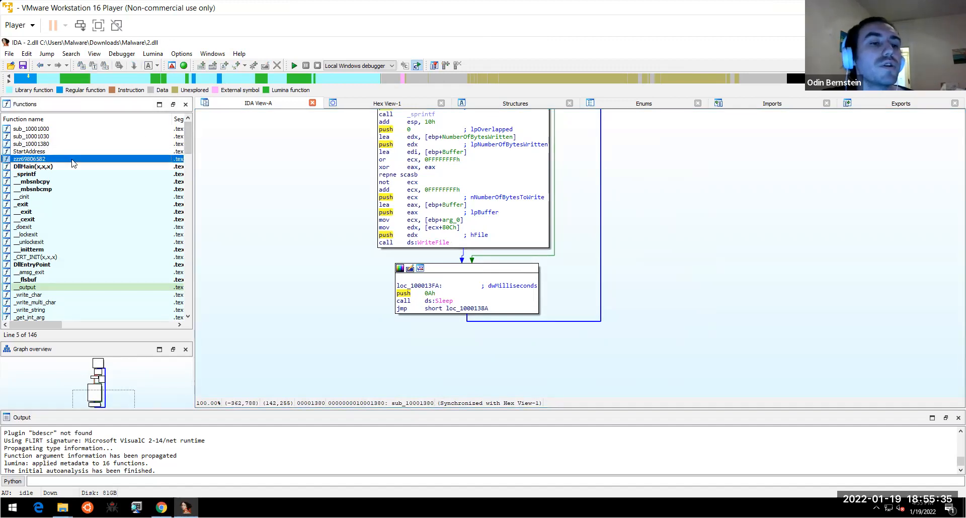
double_click(73, 160)
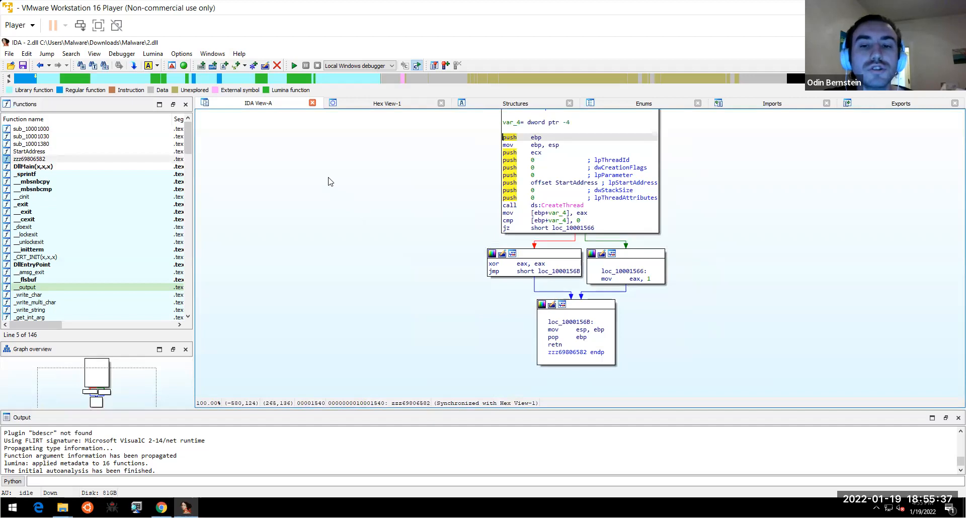
right_click(306, 146)
drag(346, 276, 281, 216)
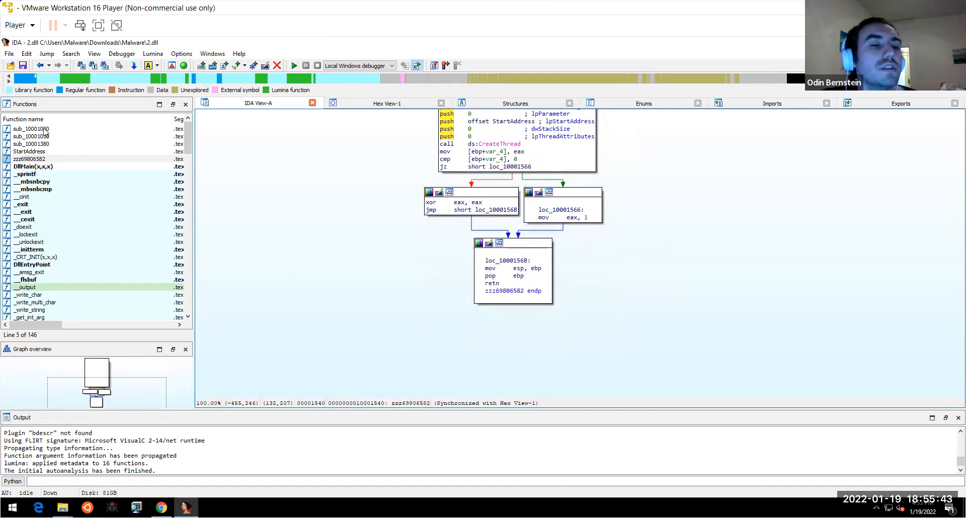
- Scroll back to the top of Functions and select sub_10001000, then sub_10001030
drag(189, 148, 178, 326)
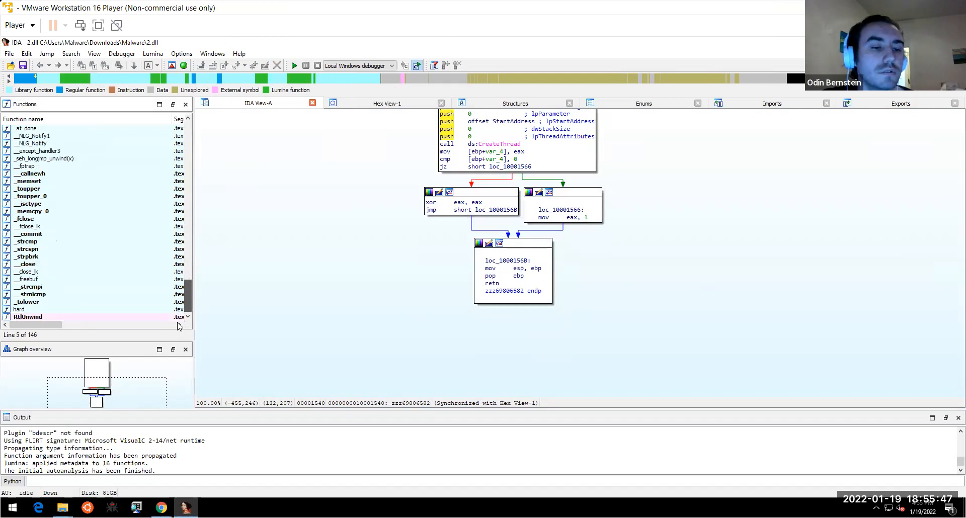
scroll(133, 161, up, 20)
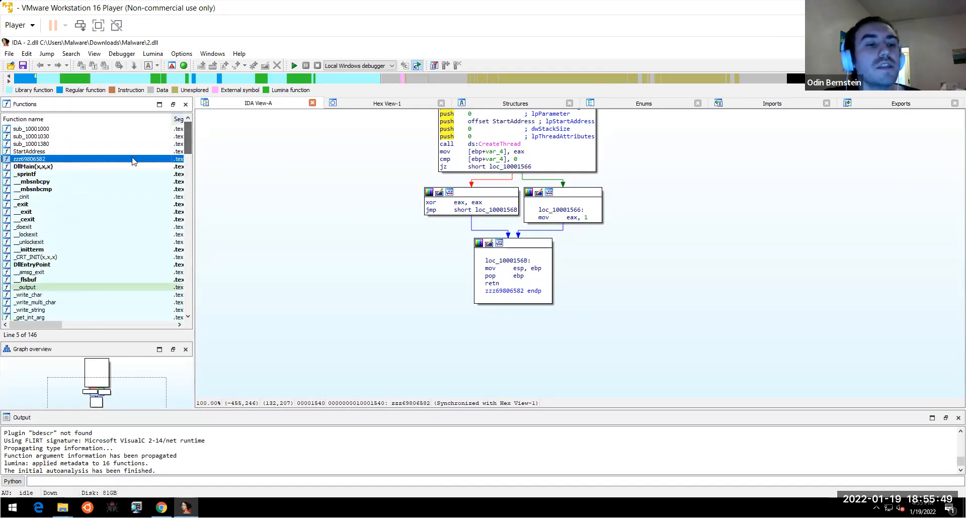
click(97, 131)
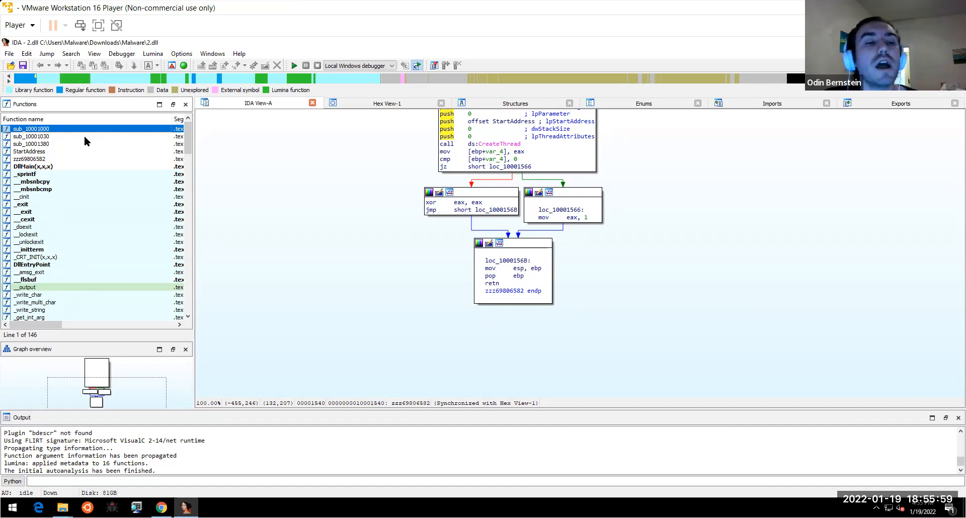
click(84, 136)
- Pan the zzz69806582 graph to view its CreateThread call and return paths
drag(278, 228, 312, 299)
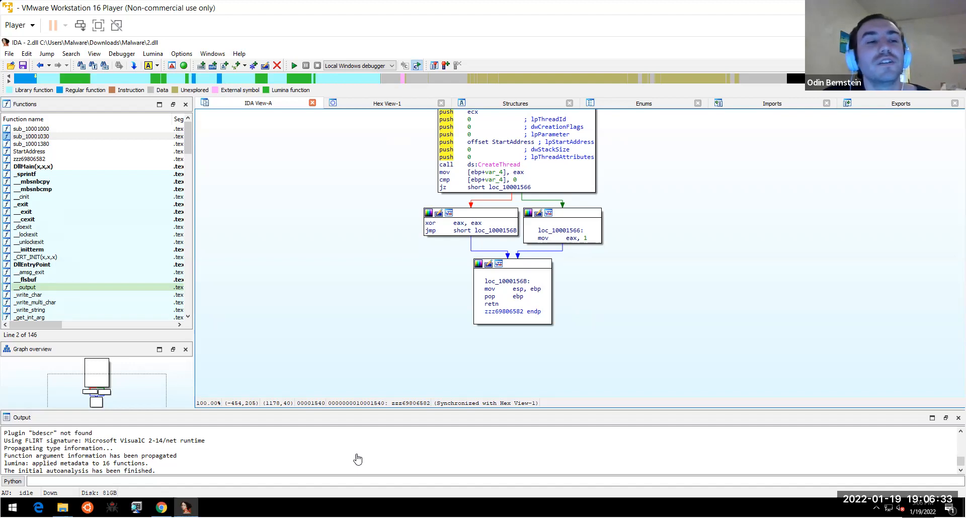
click(125, 129)
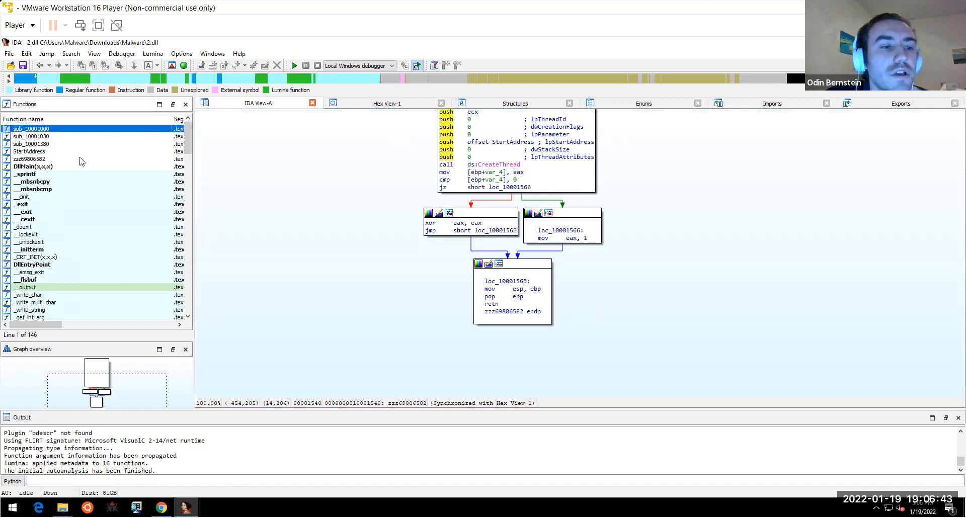
double_click(38, 158)
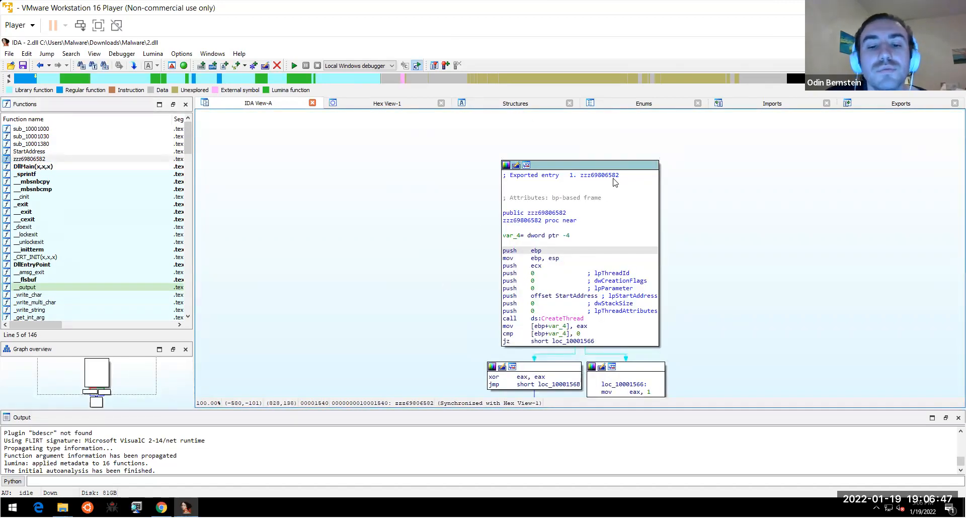
drag(802, 224, 675, 177)
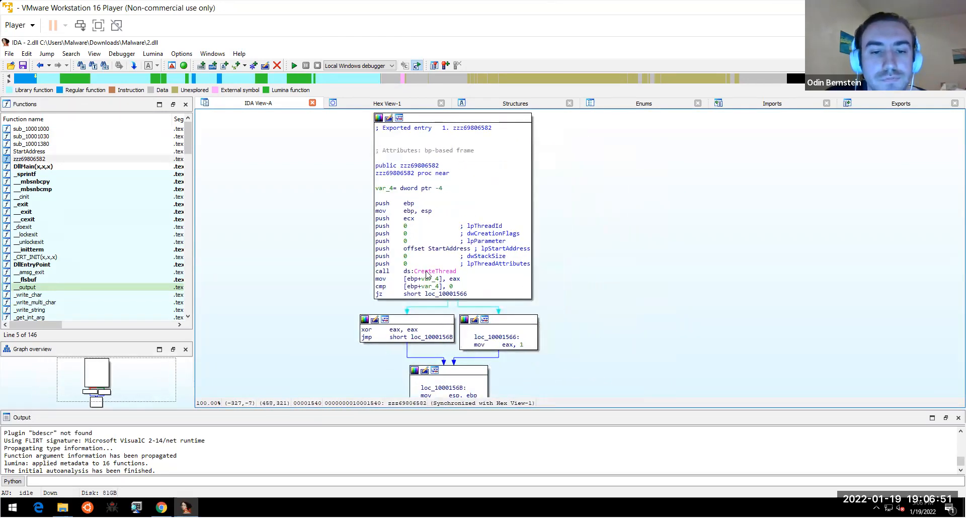
mouse_move(447, 271)
drag(588, 317, 570, 251)
- Open sub_10001000, highlight its GetForegroundWindow and GetWindowTextA calls, then switch to Chrome
double_click(28, 129)
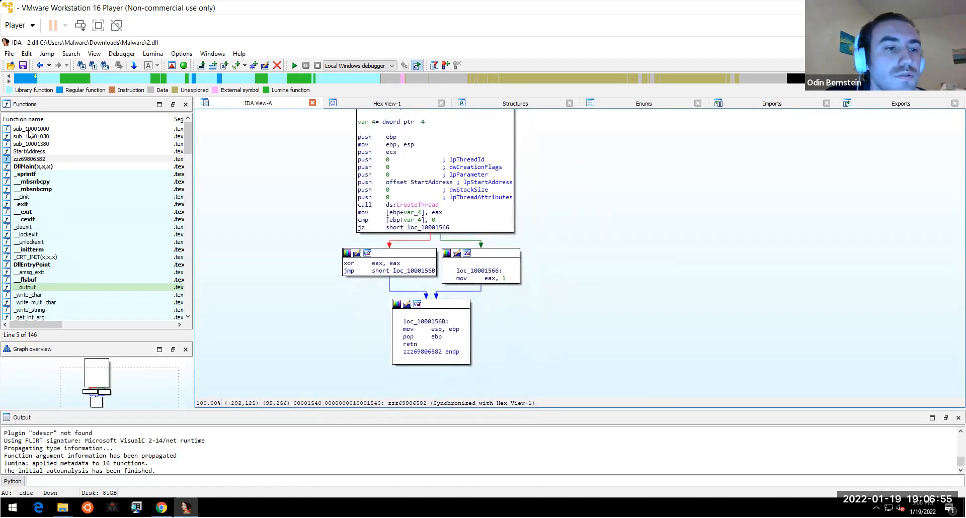
drag(409, 287, 380, 342)
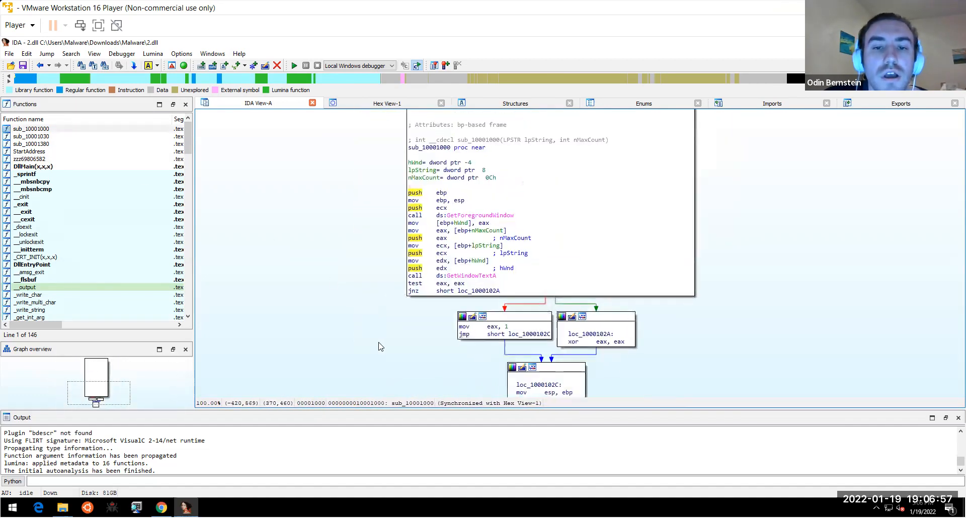
click(478, 218)
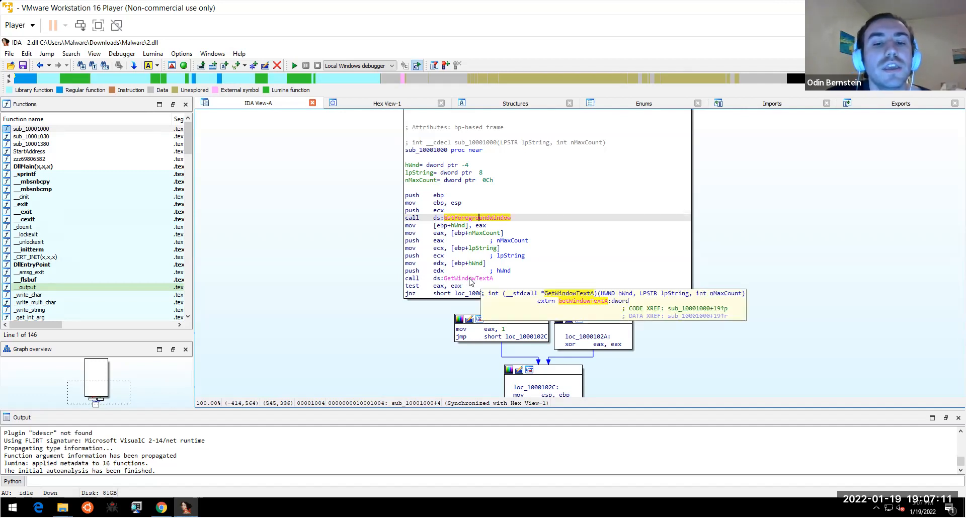
click(470, 279)
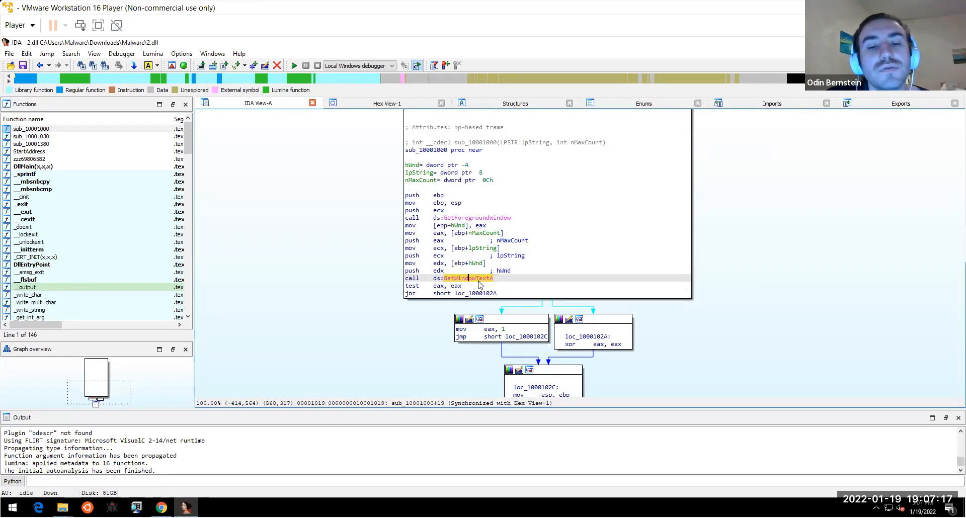
mouse_move(479, 285)
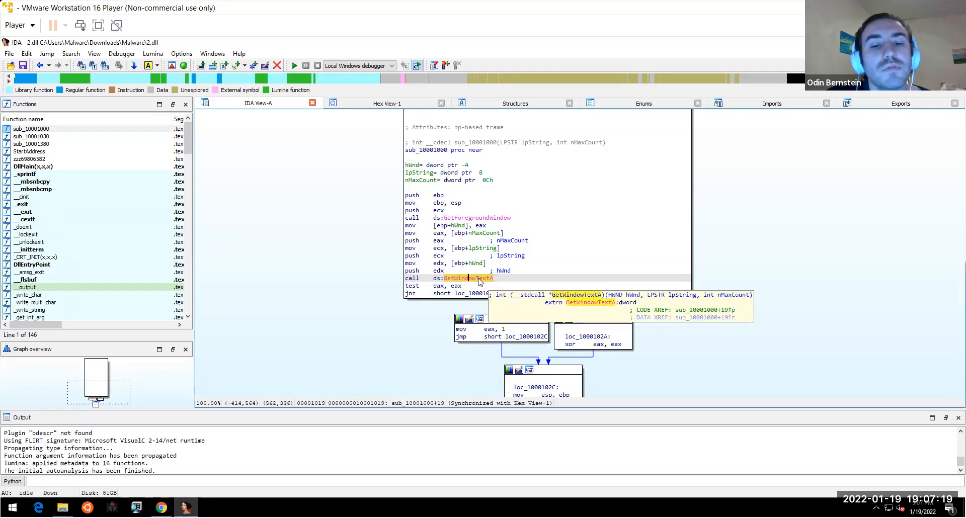
click(472, 218)
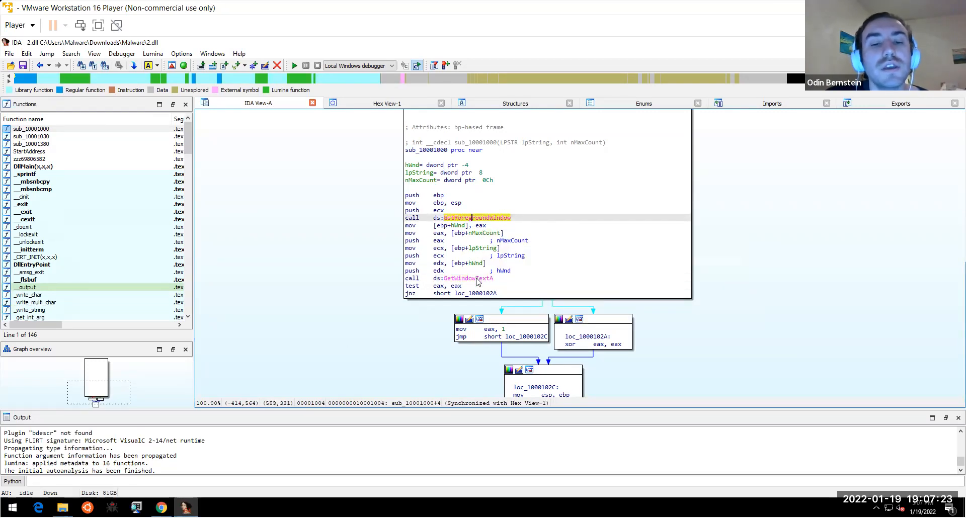
click(476, 278)
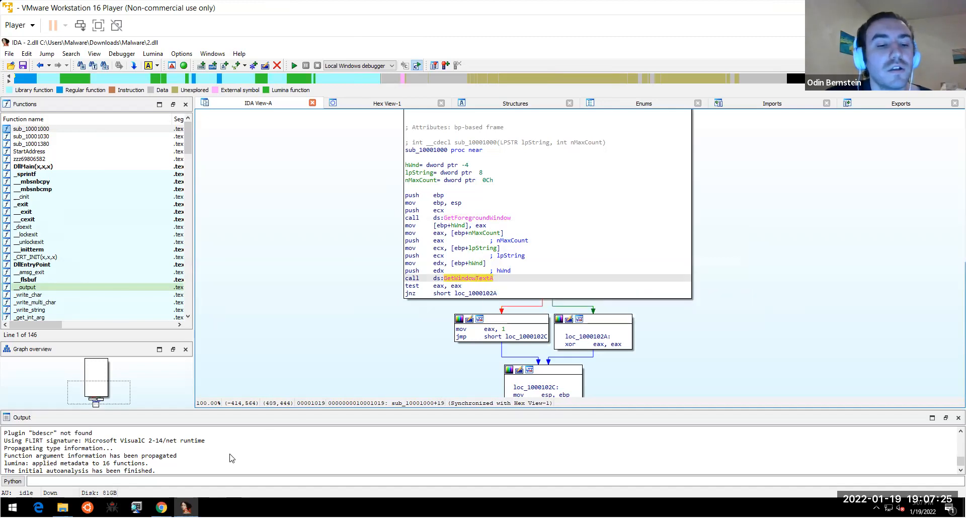
key(alt+Tab)
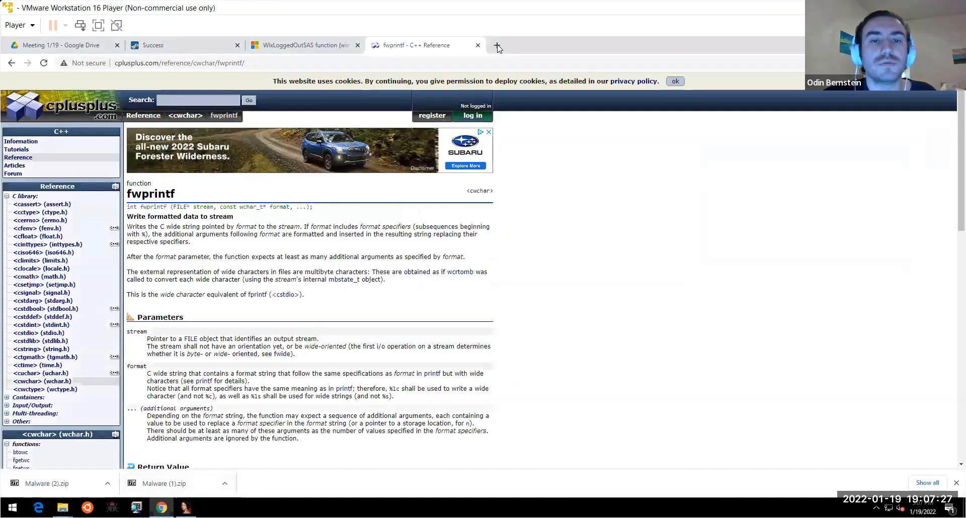
- Search Google for getwindowtexta, open its Microsoft Docs page, then return to IDA's graph
click(497, 45)
text(getw)
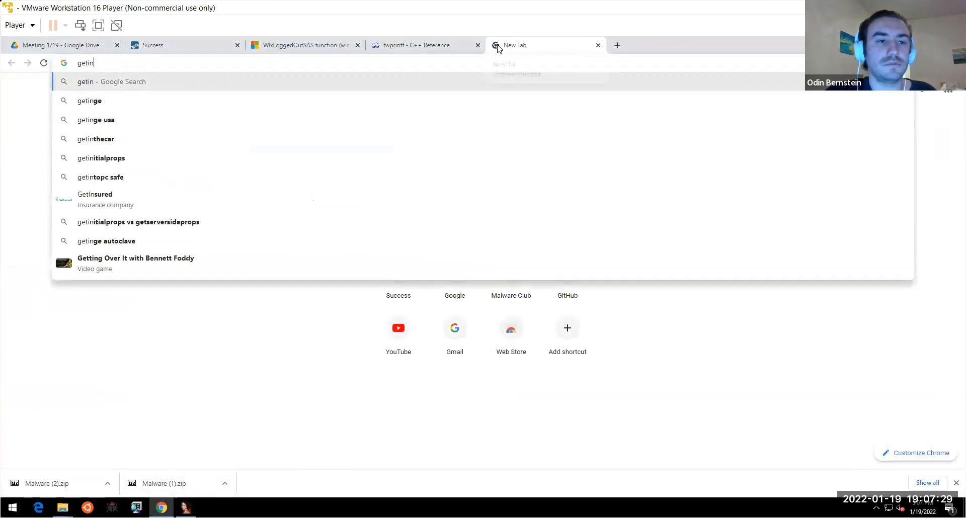
text(indowtexta)
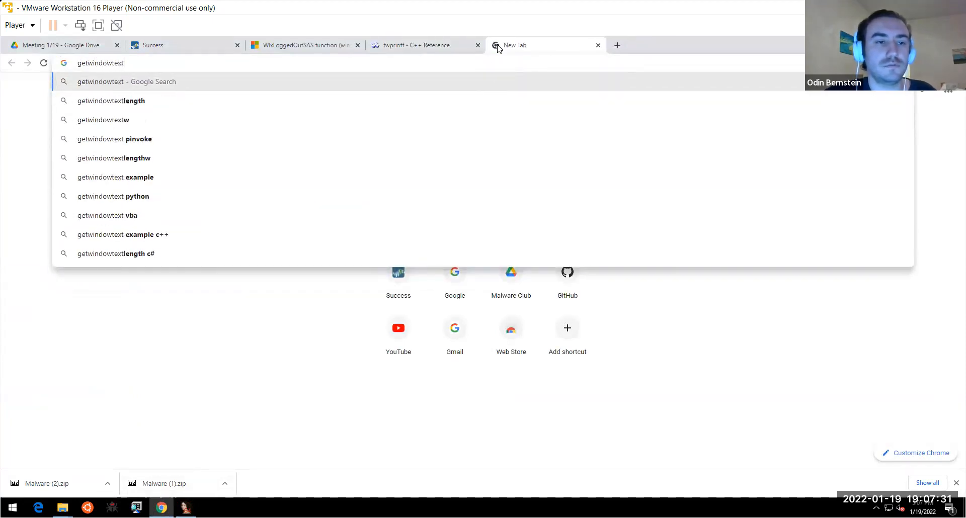
key(Return)
click(233, 203)
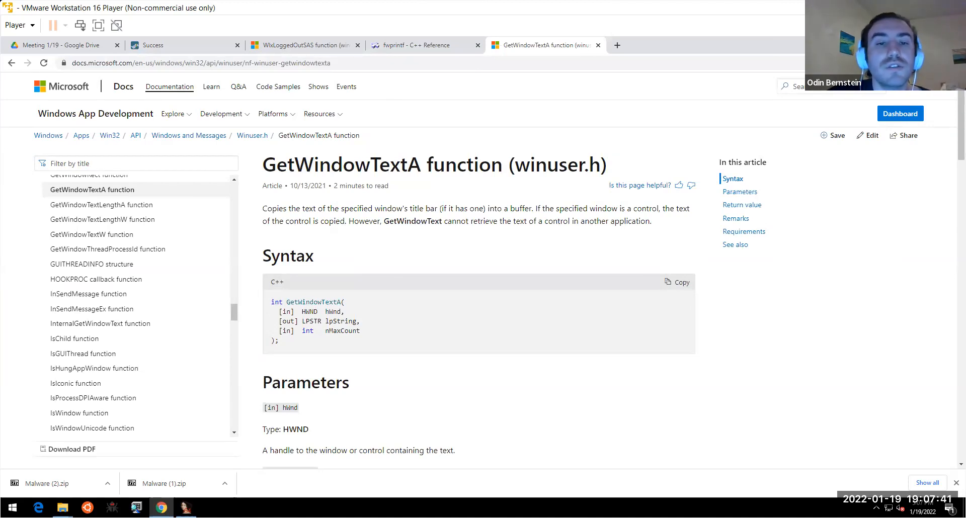
key(alt+Tab)
drag(727, 329, 687, 259)
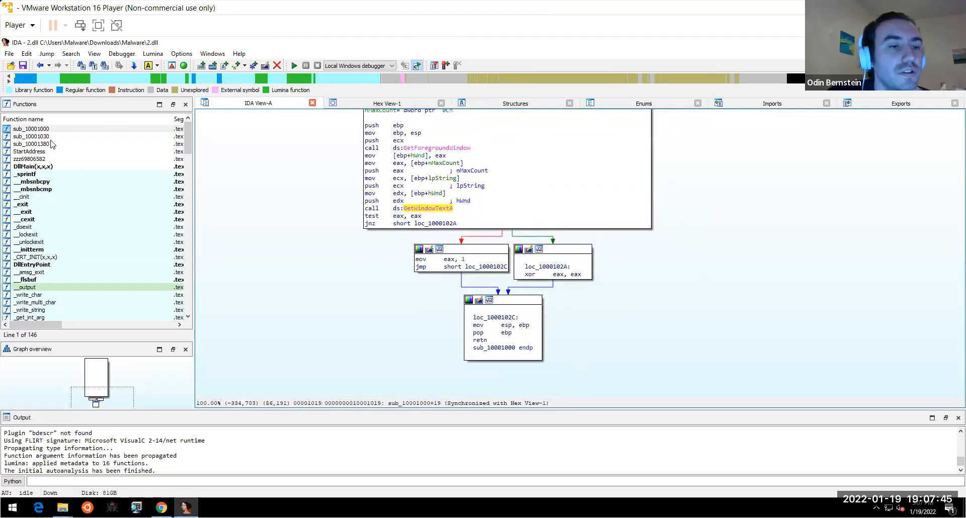
- Open sub_10001030, highlight every GetAsyncKeyState reference in its lower blocks, then switch to Chrome
double_click(41, 137)
scroll(382, 263, down, 2)
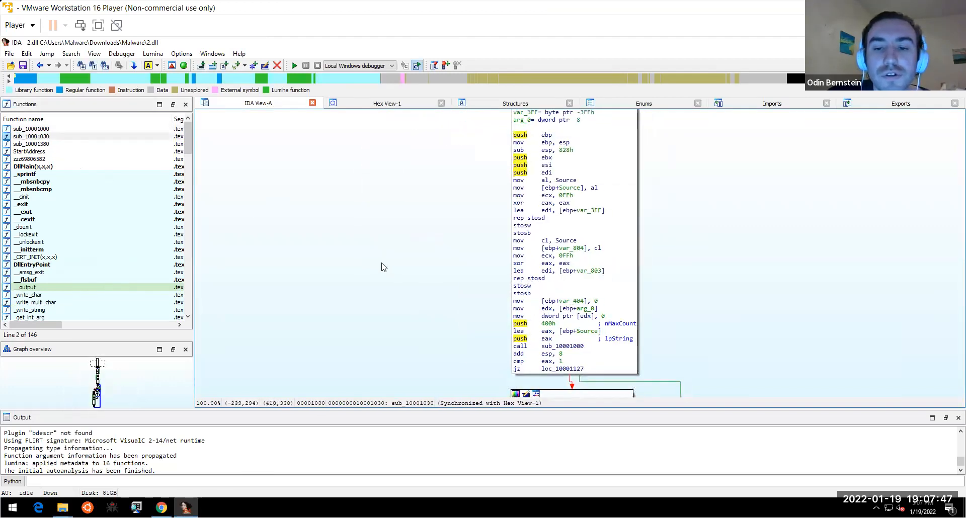
drag(360, 306, 327, 136)
scroll(680, 278, down, 10)
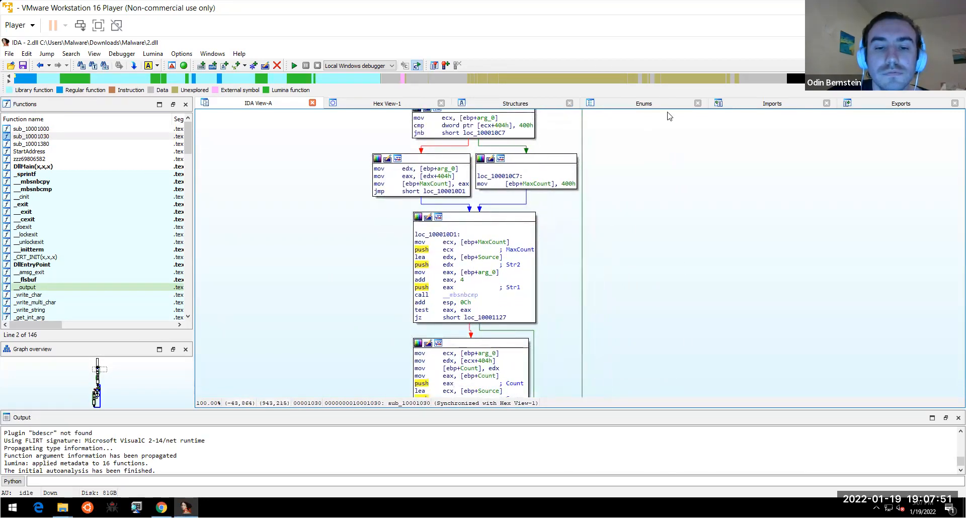
scroll(679, 265, down, 5)
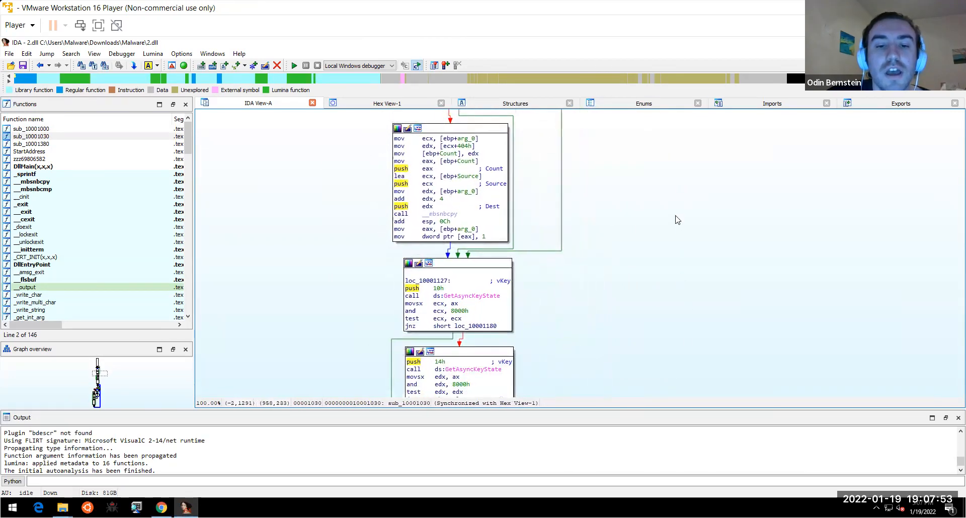
click(480, 284)
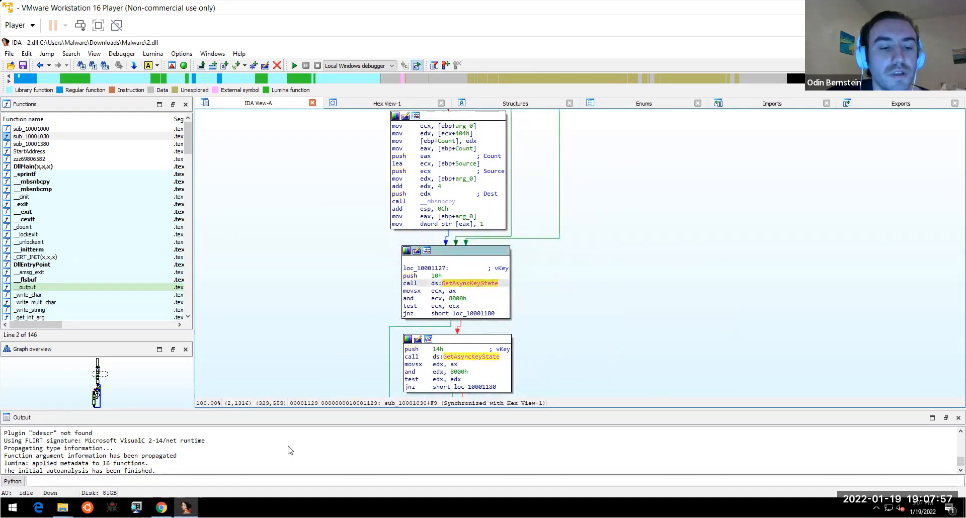
click(161, 507)
- Search getasynckeystate, read its Microsoft Docs return value, then switch back to IDA
click(448, 63)
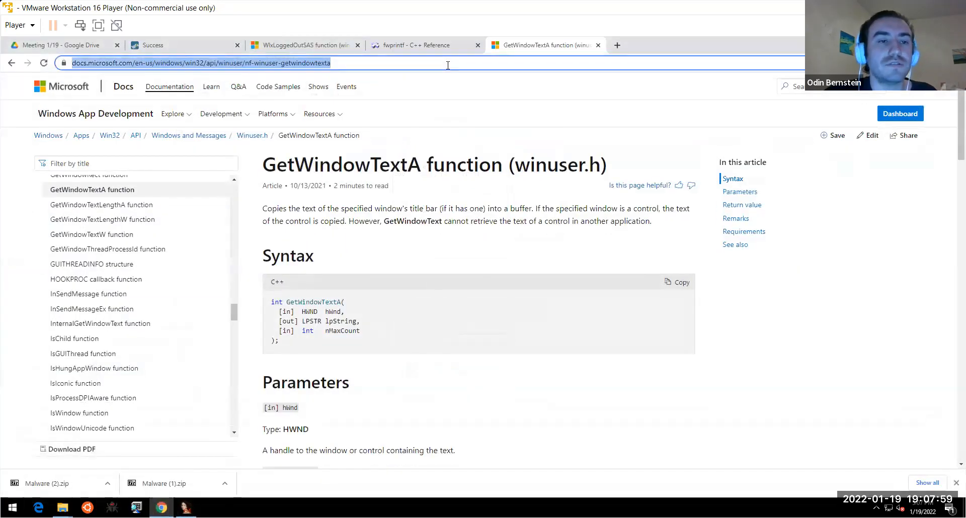
text(getasynckeystate)
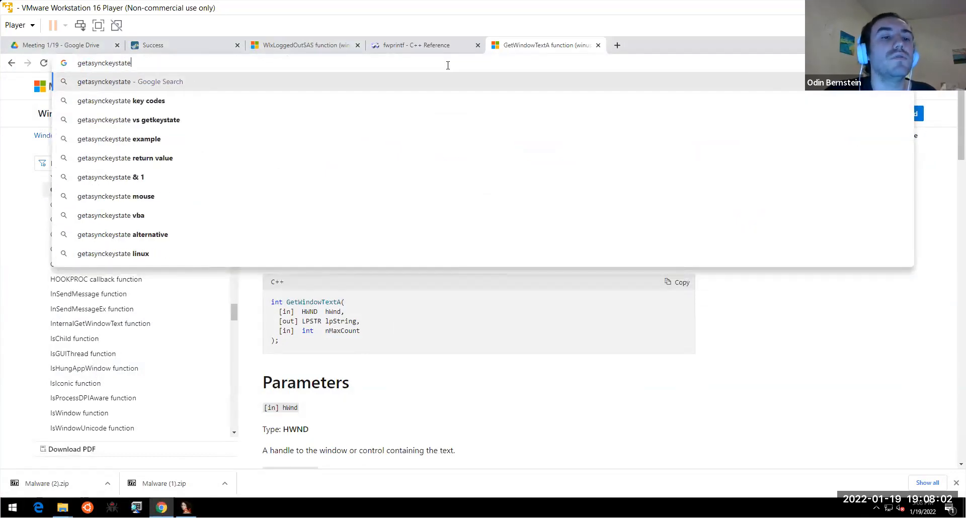
key(Return)
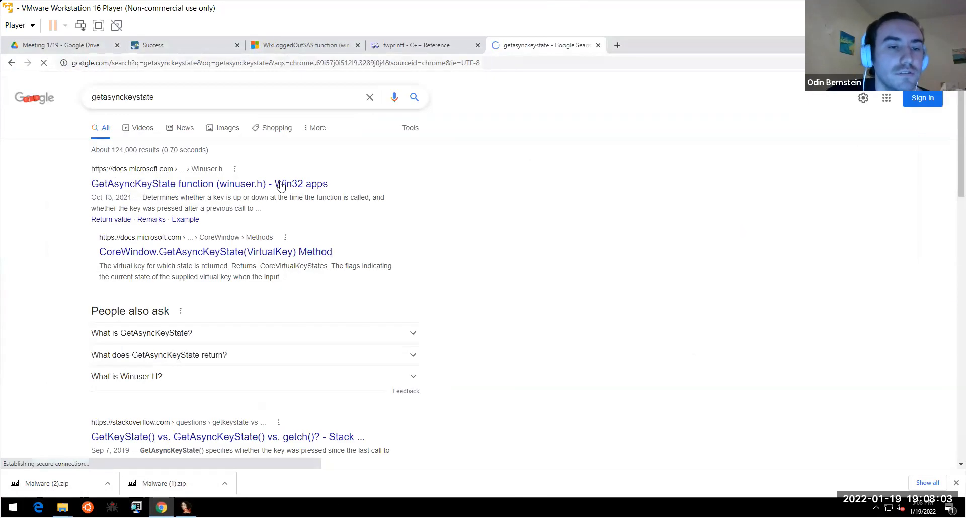
click(244, 189)
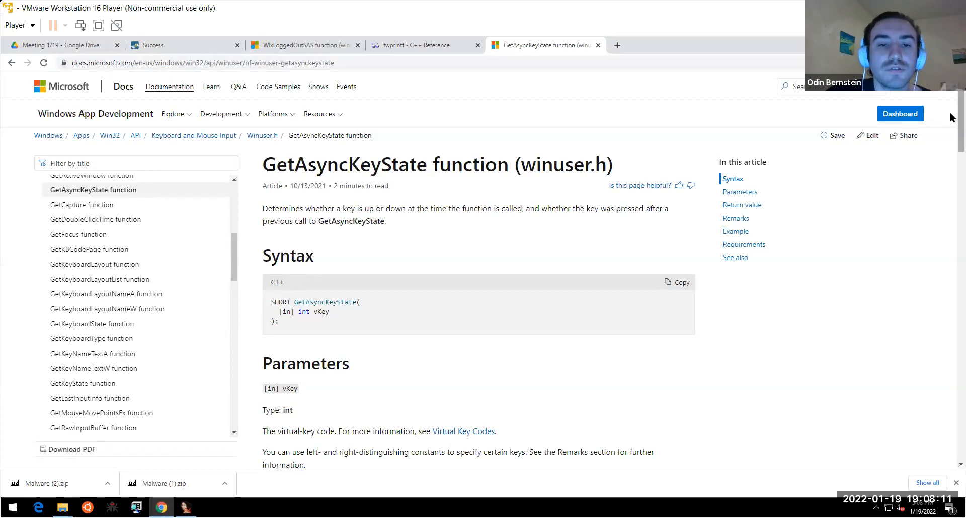
scroll(951, 141, down, 3)
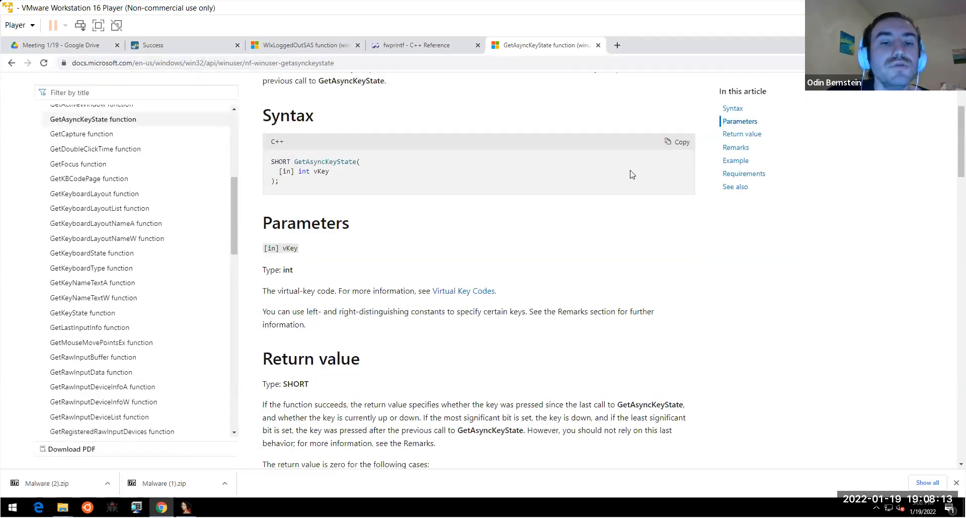
key(alt+Tab)
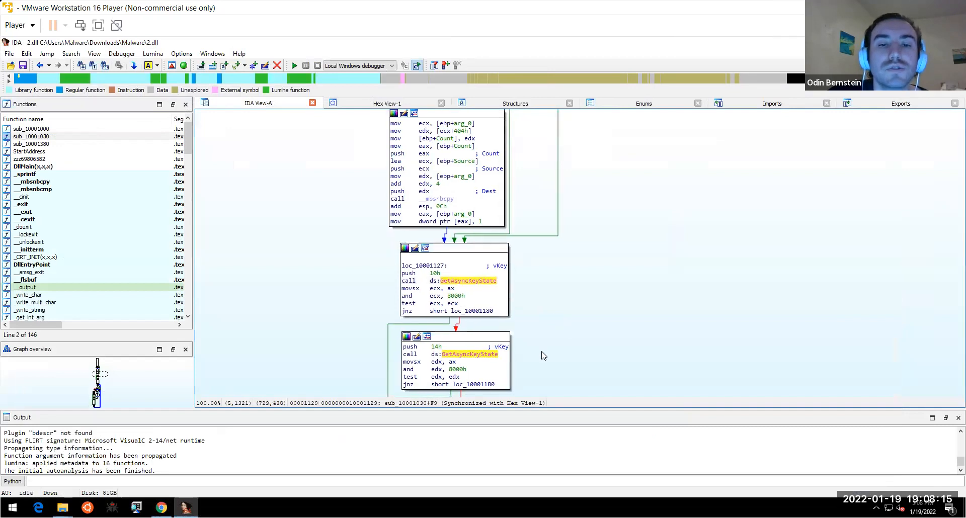
- Scroll the sub_10001030 graph past the GetAsyncKeyState checks and "0x%x" sprintf block to loc_10001226
scroll(543, 356, down, 5)
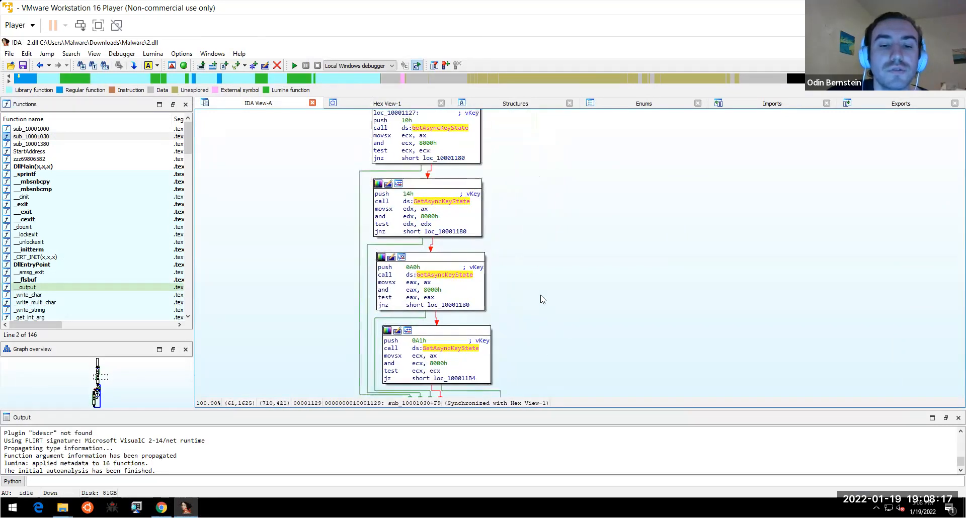
scroll(543, 299, down, 3)
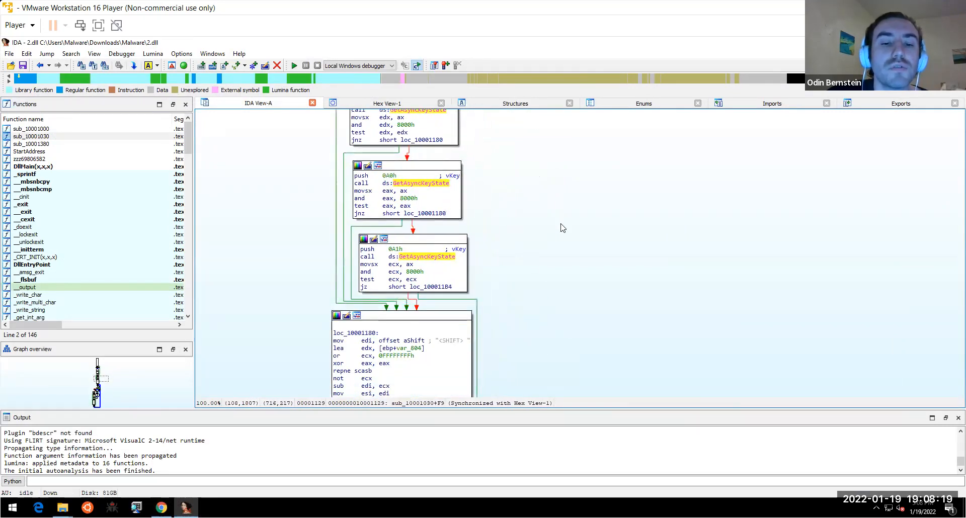
scroll(554, 252, up, 1)
scroll(553, 247, down, 3)
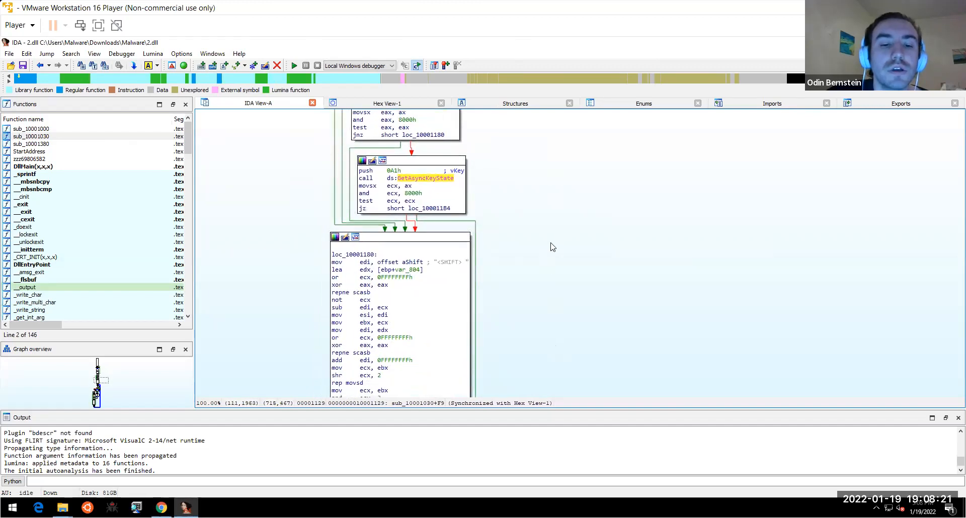
scroll(552, 247, down, 9)
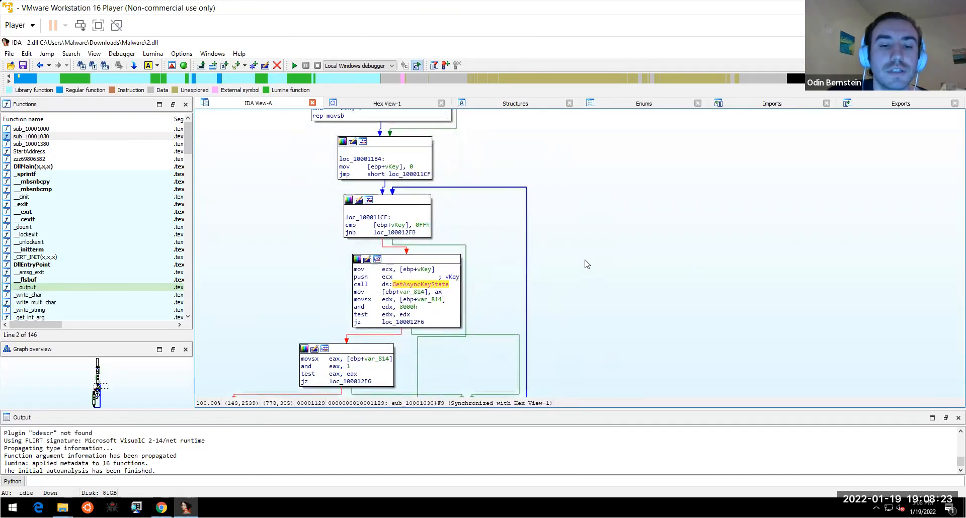
scroll(568, 302, up, 10)
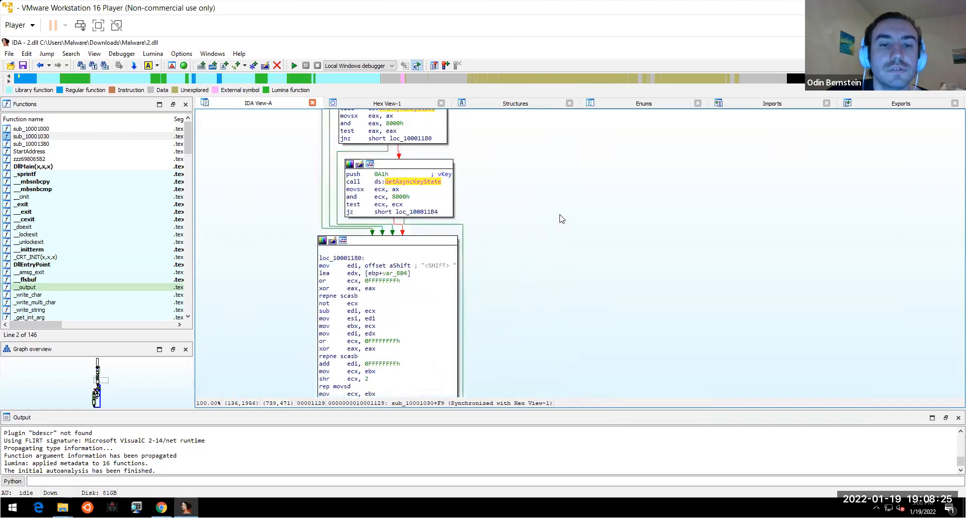
scroll(565, 308, down, 15)
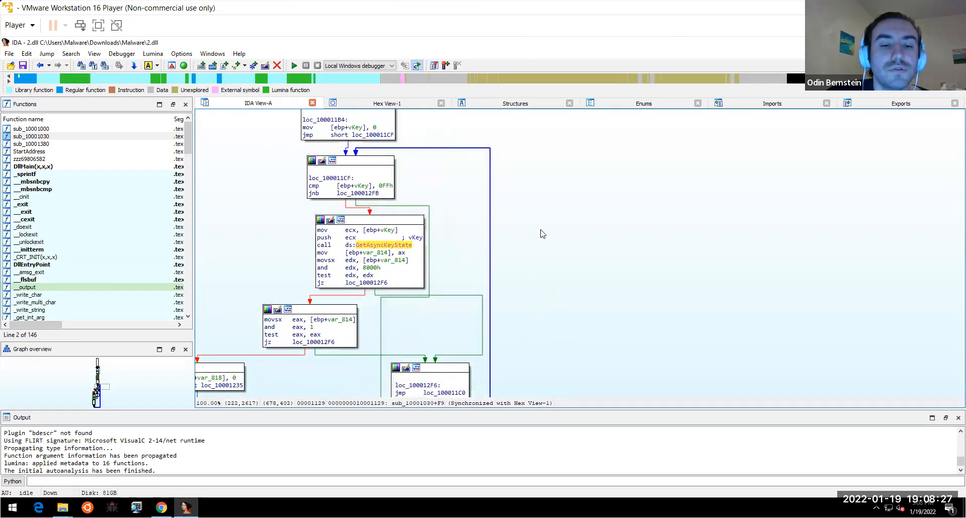
scroll(654, 211, down, 3)
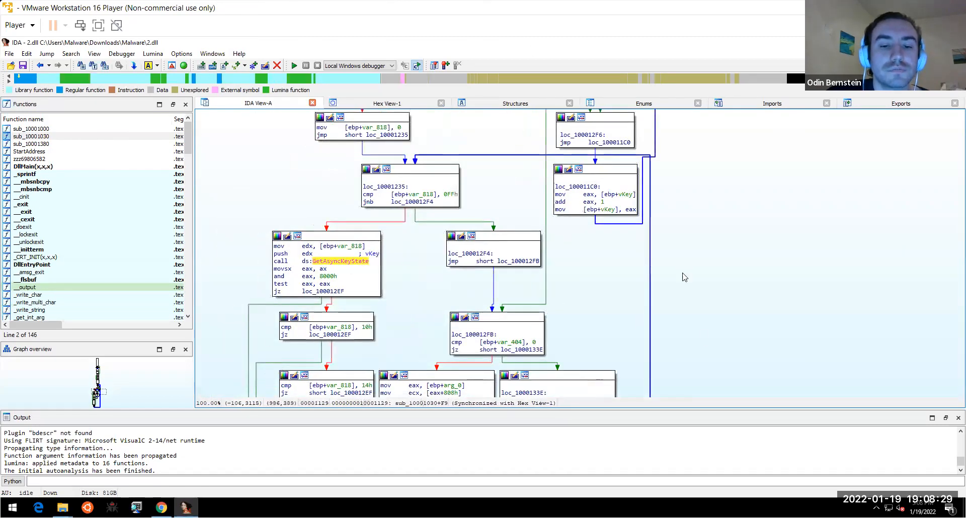
scroll(689, 211, down, 4)
scroll(682, 207, down, 3)
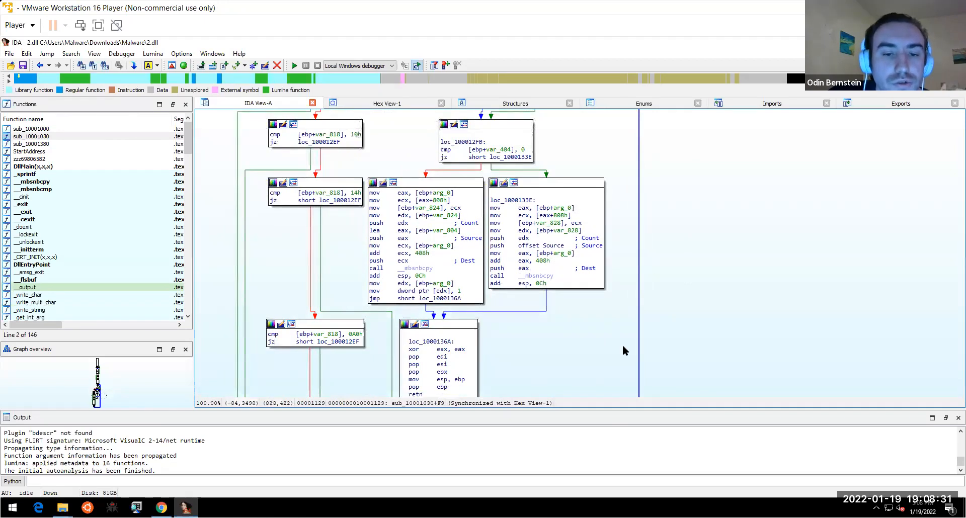
scroll(623, 347, down, 9)
scroll(618, 276, down, 2)
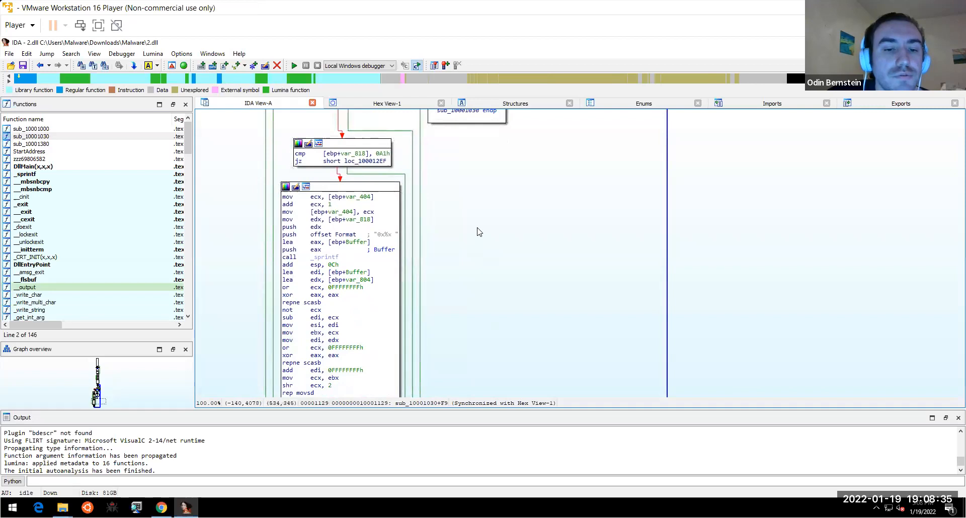
scroll(479, 231, down, 7)
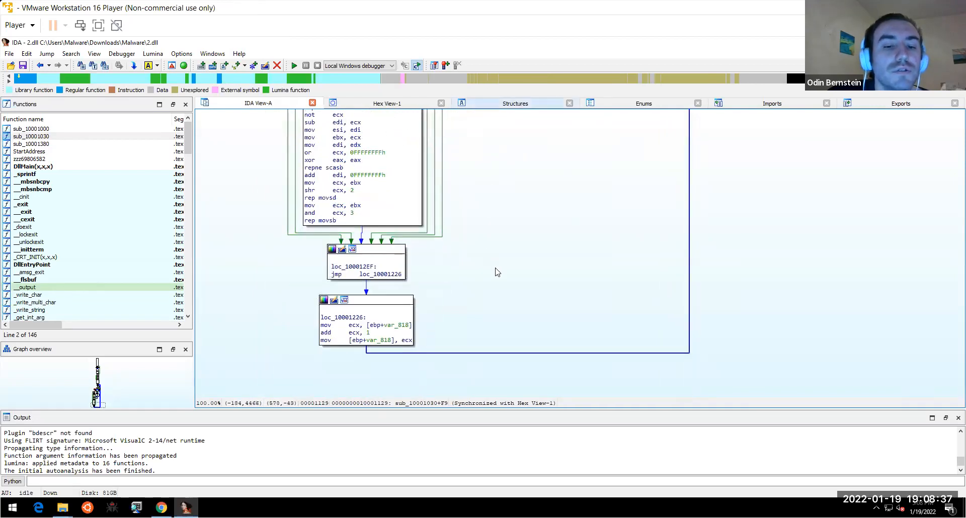
- Open sub_10001380, scroll to its "%s: %s\n" sprintf and WriteFile block, and highlight hFile
click(32, 144)
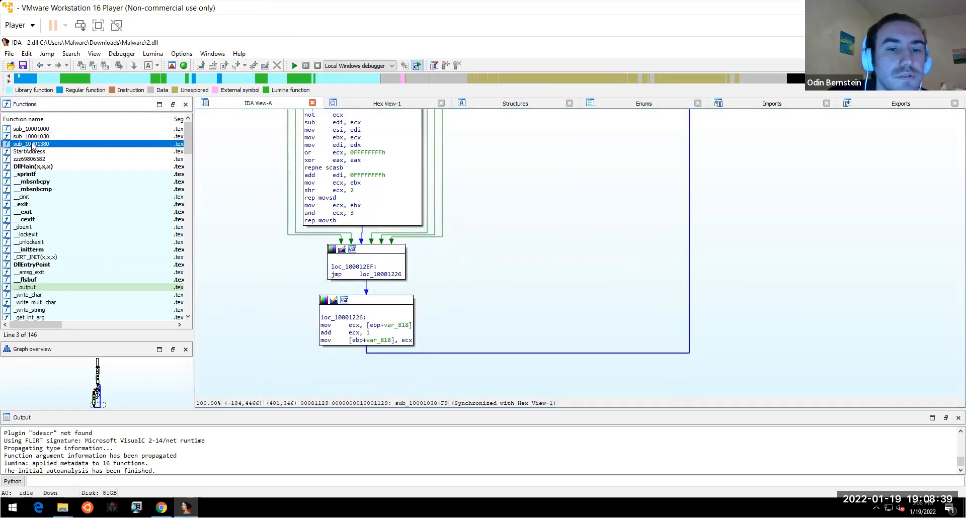
double_click(83, 146)
scroll(322, 222, down, 6)
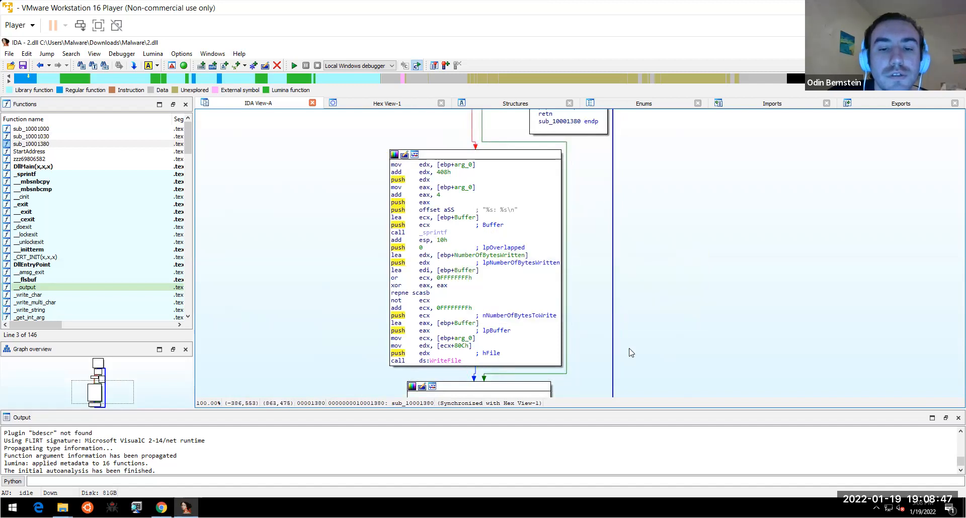
scroll(627, 275, down, 2)
scroll(628, 274, down, 2)
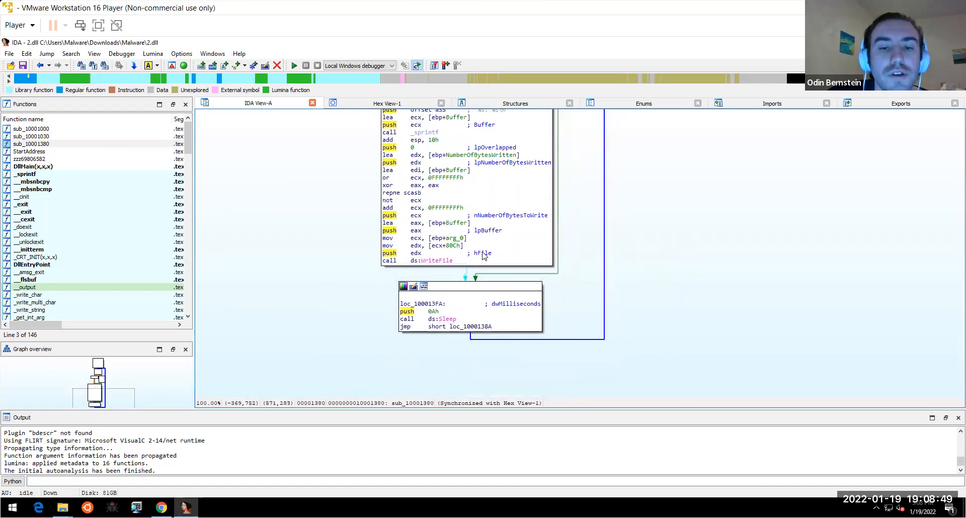
click(483, 254)
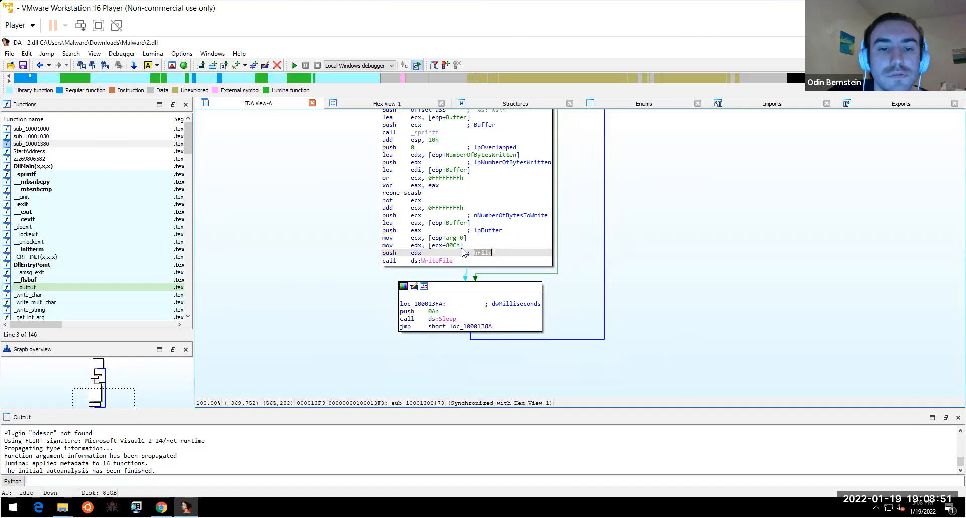